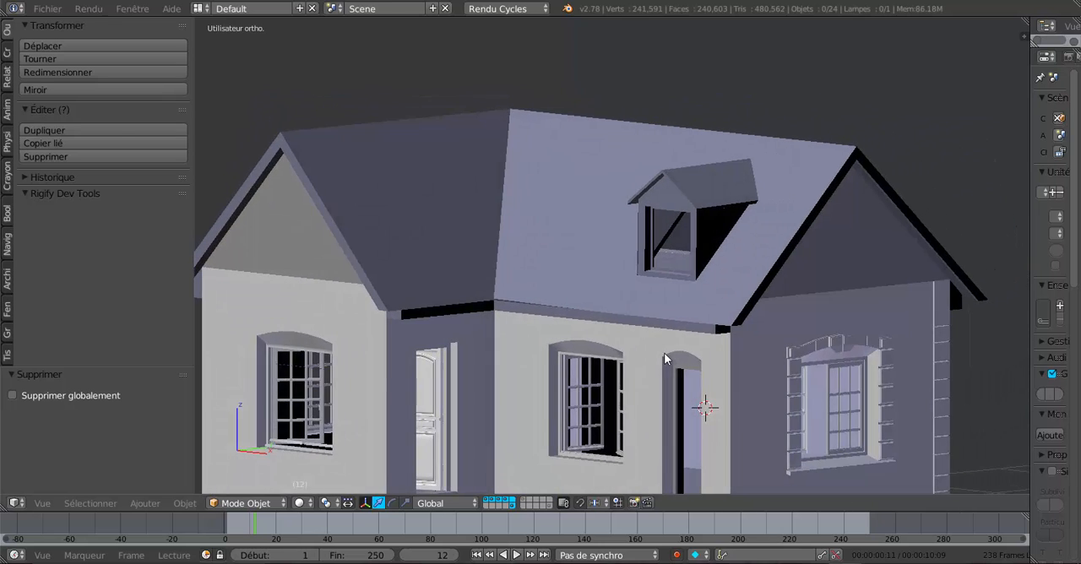
- Hide the layer that holds the house's roof and dormer
middle_click_drag(767, 258, 686, 292)
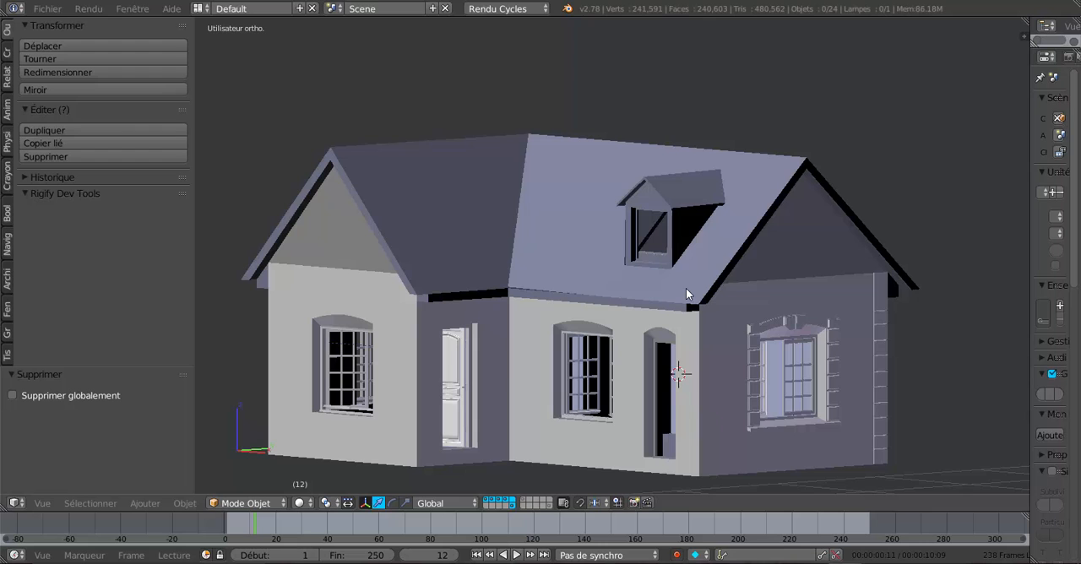
middle_click_drag(580, 282, 611, 285)
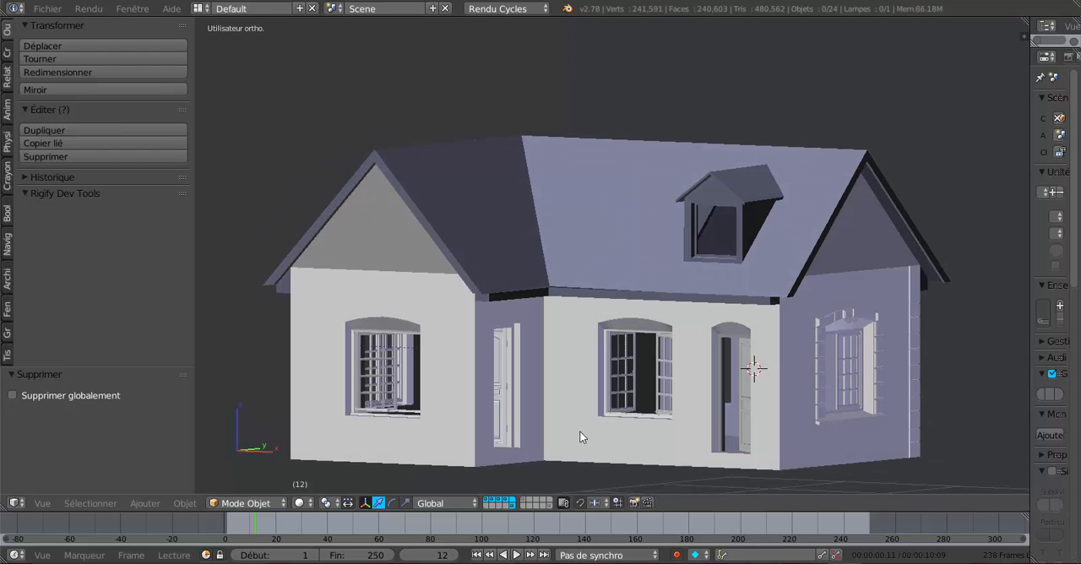
left_click(511, 505, "shift")
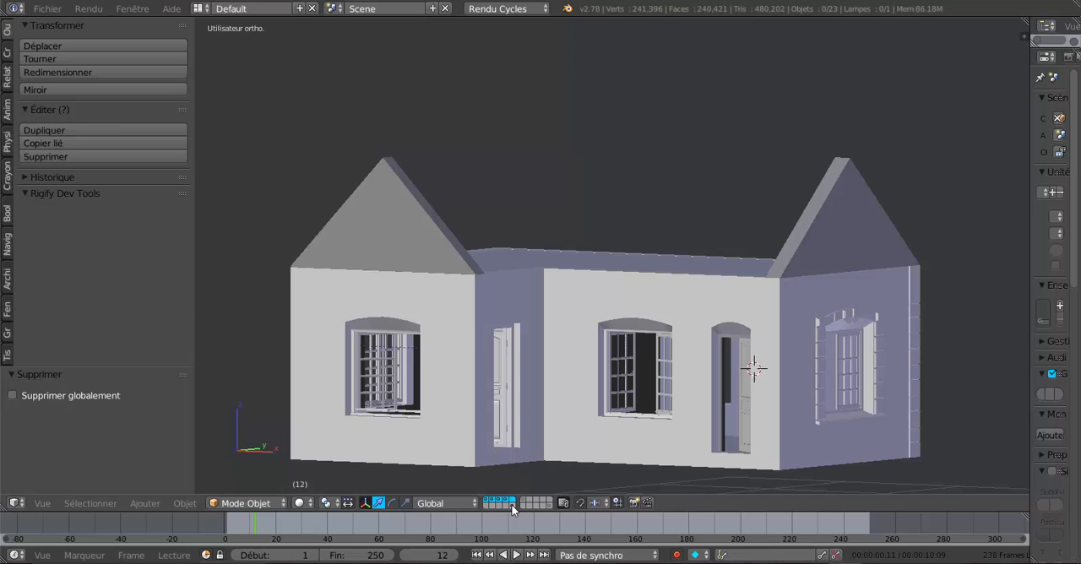
- Delete the object that forms the two triangular gable walls
right_click(395, 242)
key("a")
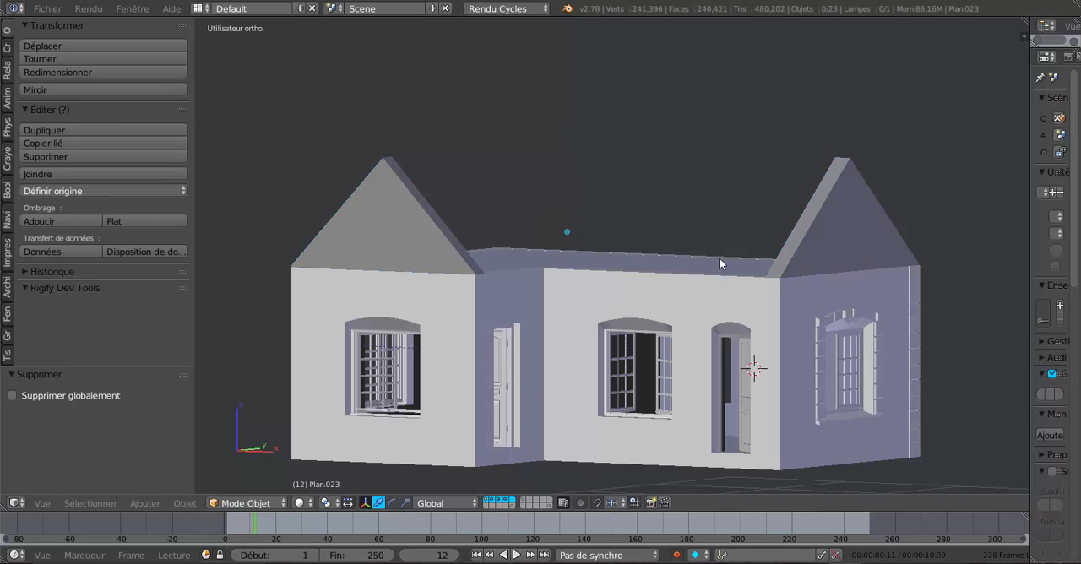
key("x")
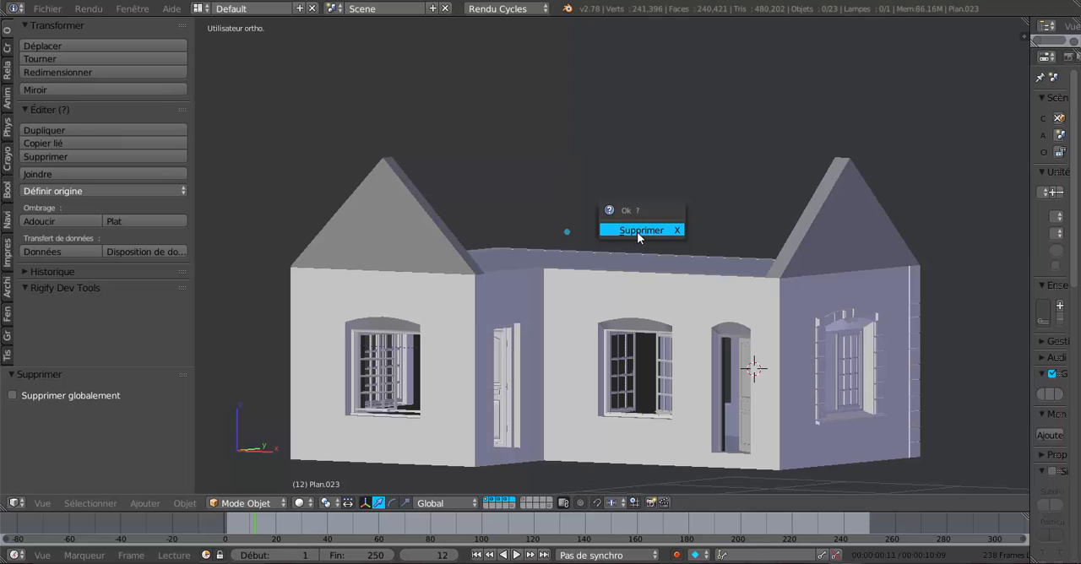
right_click(442, 260)
key("x")
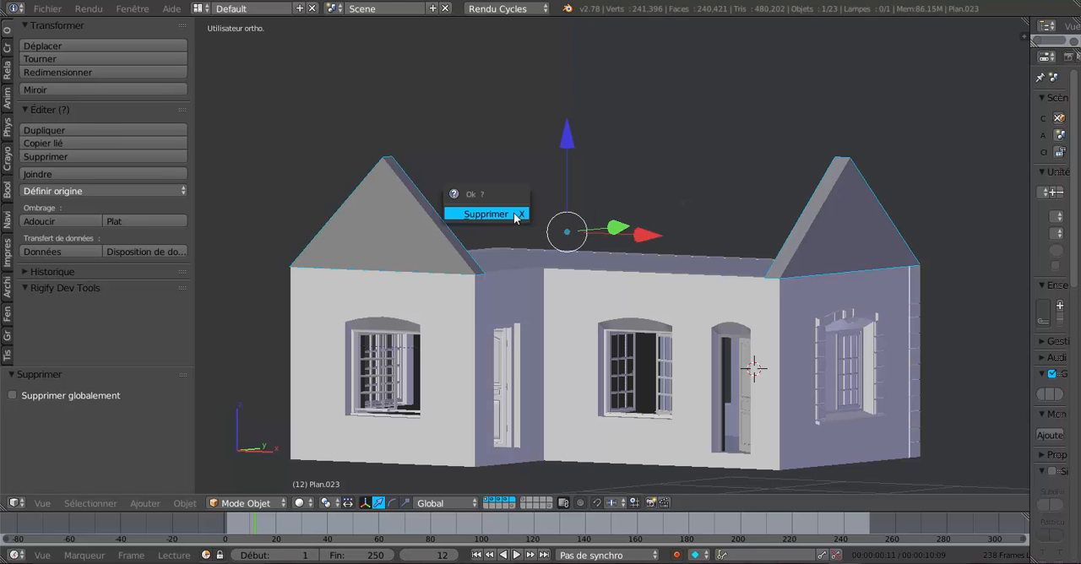
left_click(506, 214)
- Duplicate the three top faces of the ceiling slab in place, without moving the copy
middle_click_drag(757, 206, 687, 261)
scroll(727, 281, "up", 2)
right_click(687, 262)
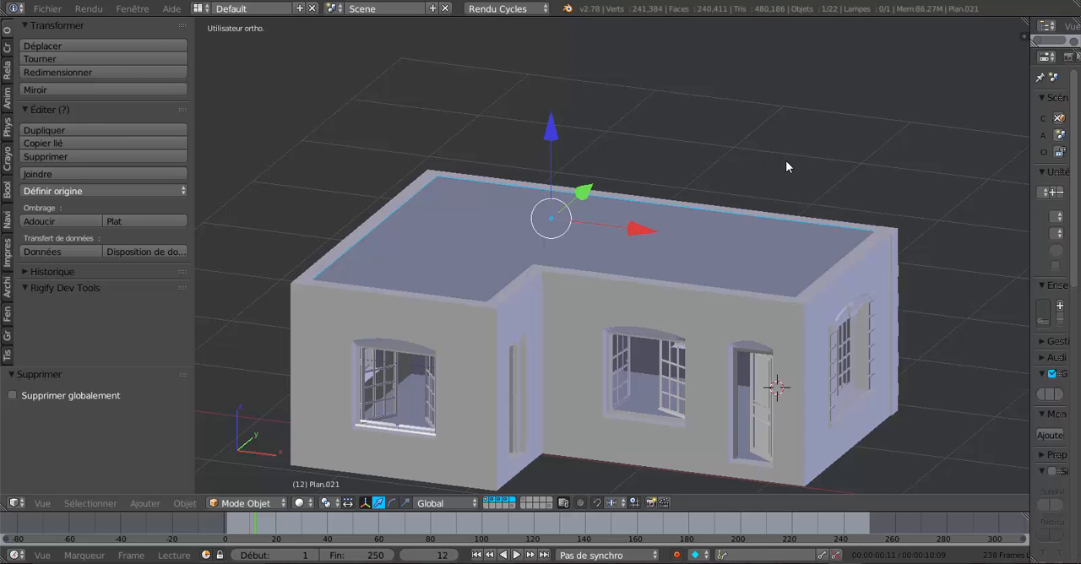
key("KP_8")
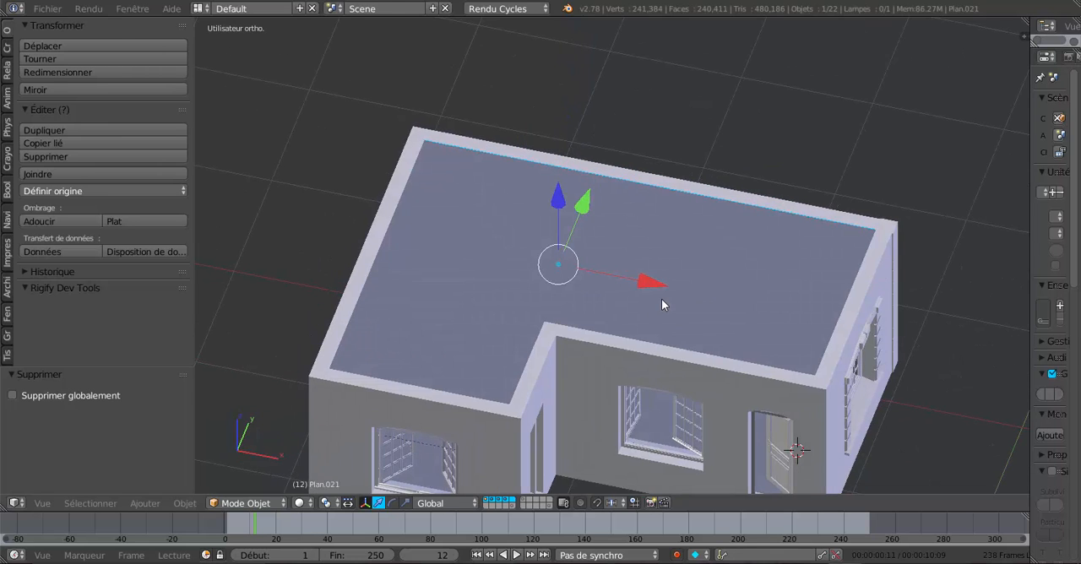
key("Tab")
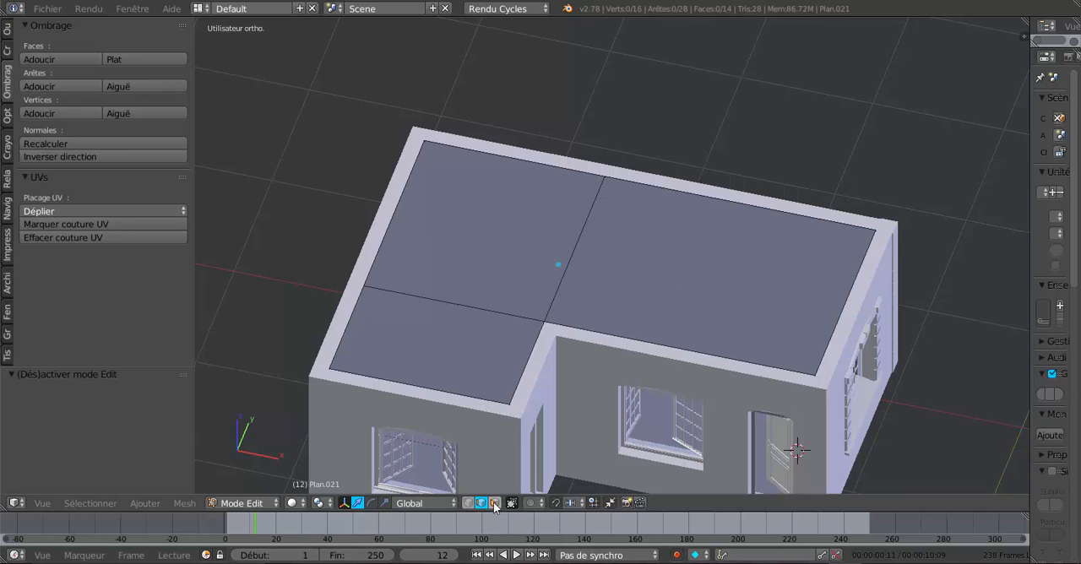
left_click(495, 503)
right_click(648, 318)
right_click(541, 255, "shift")
right_click(465, 353, "shift")
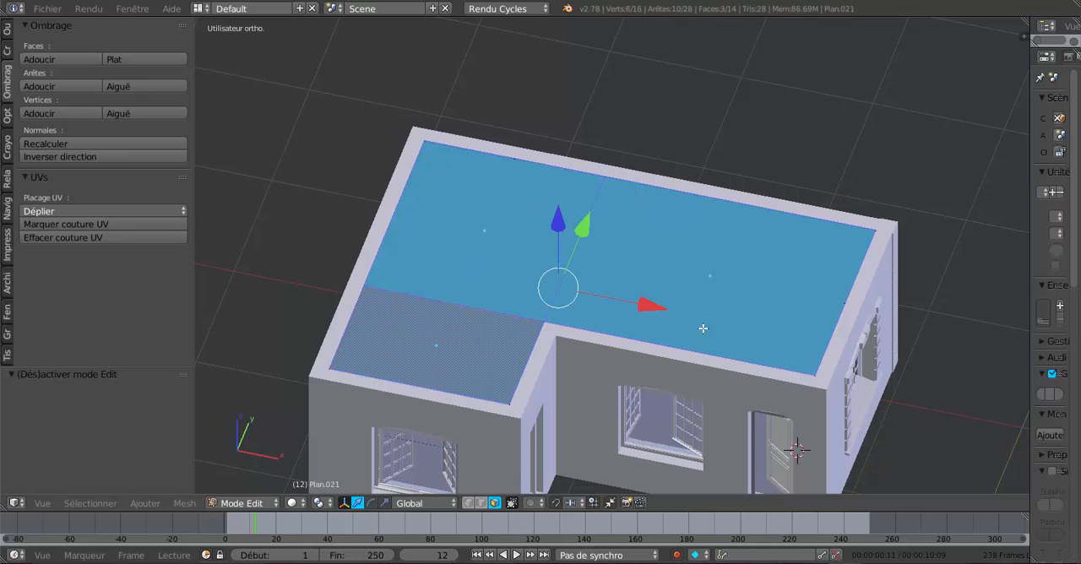
key("shift+d")
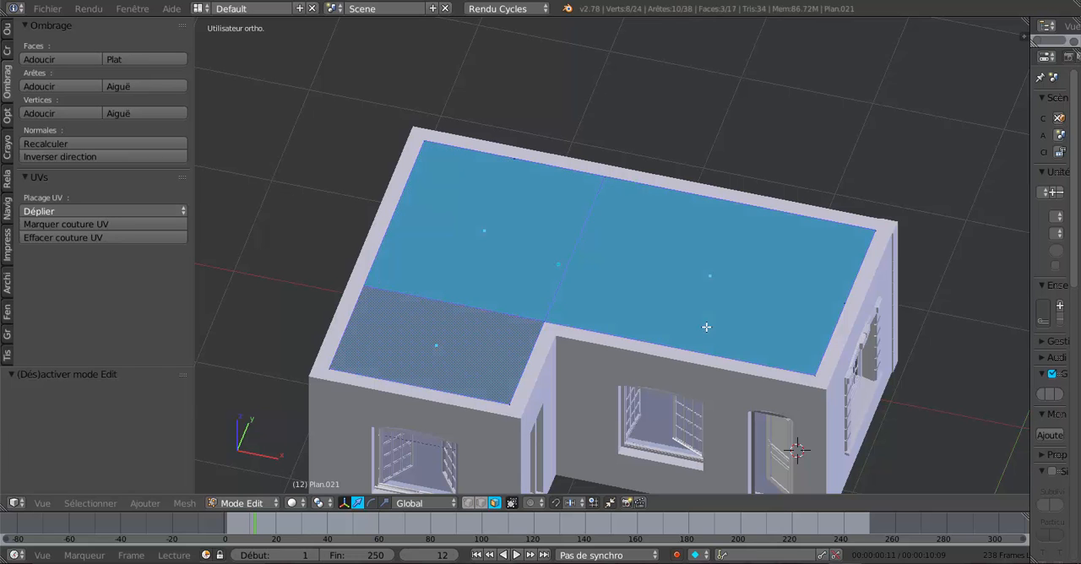
key("Escape")
- Raise the duplicated faces about 0.48 along Z and separate them into their own object
middle_click_drag(608, 300, 607, 275)
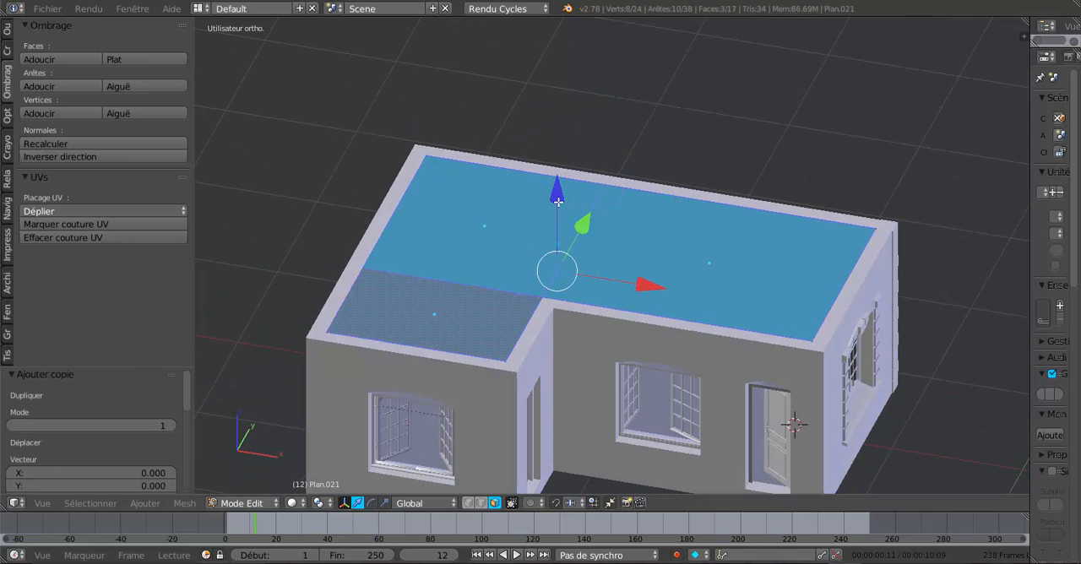
left_click_drag(557, 201, 557, 147)
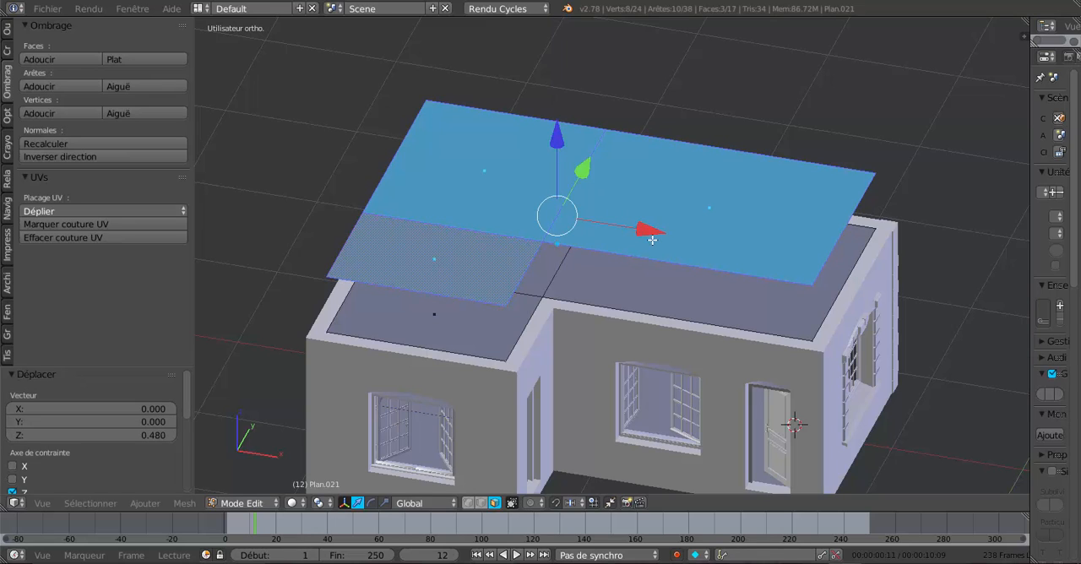
key("p")
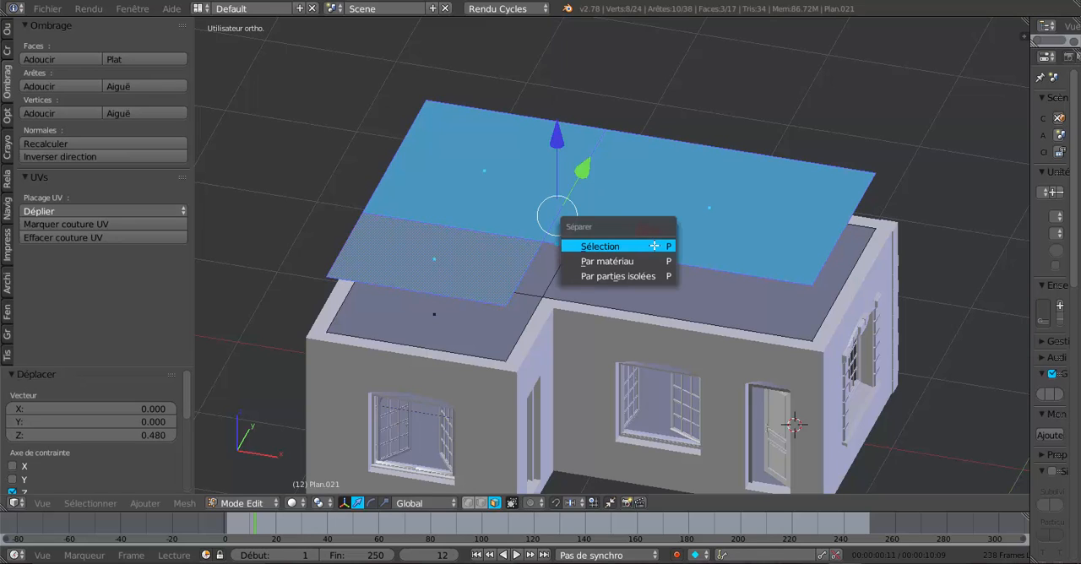
left_click(655, 246)
key("Tab")
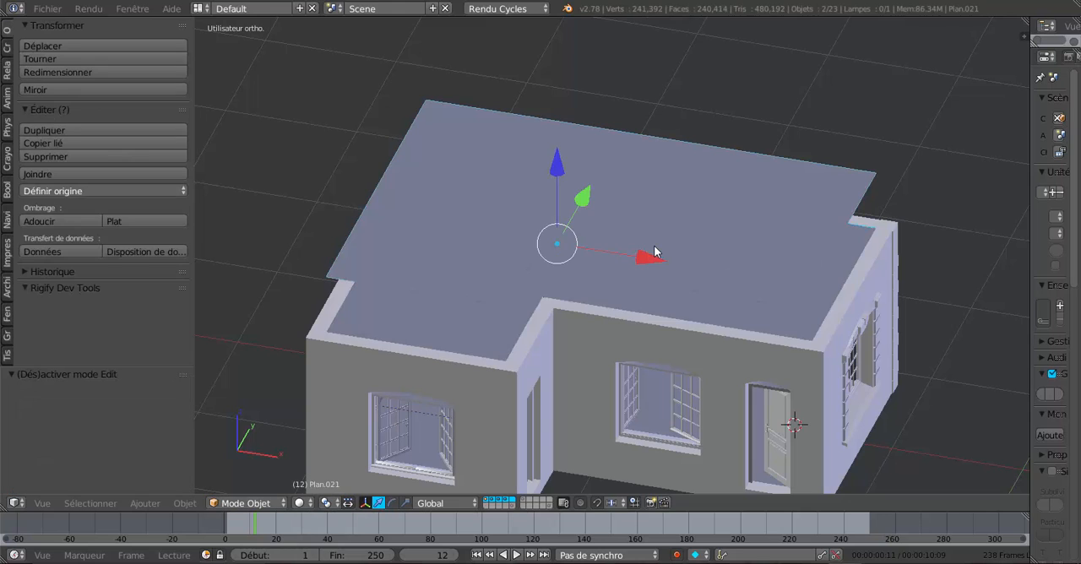
- On the raised L-shaped plane, slide the middle vertex of the back edge fully onto the back-left corner
middle_click_drag(657, 251, 673, 261)
right_click(676, 251)
key("Tab")
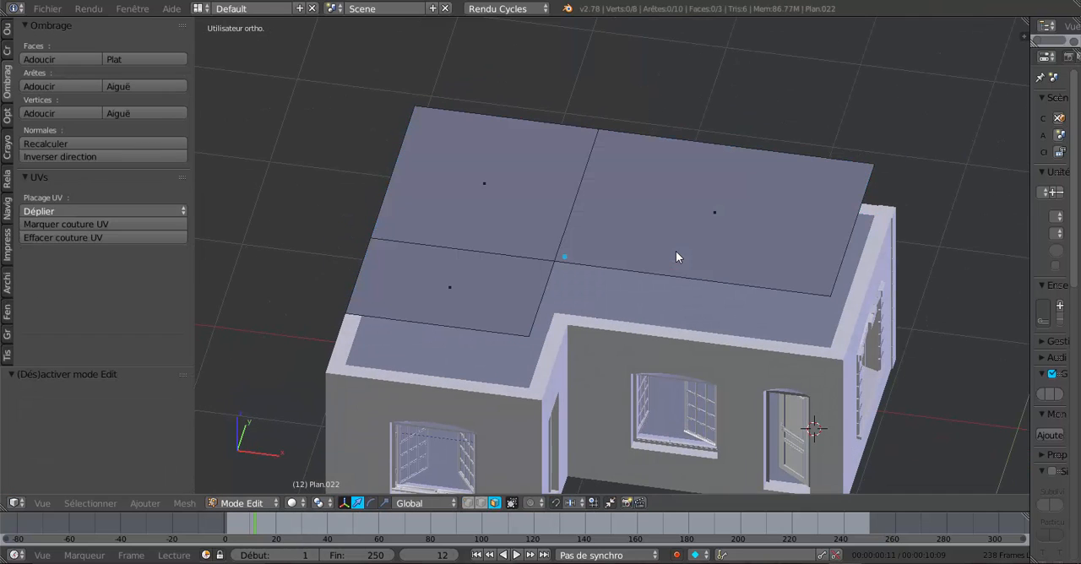
left_click(482, 503)
right_click(594, 141)
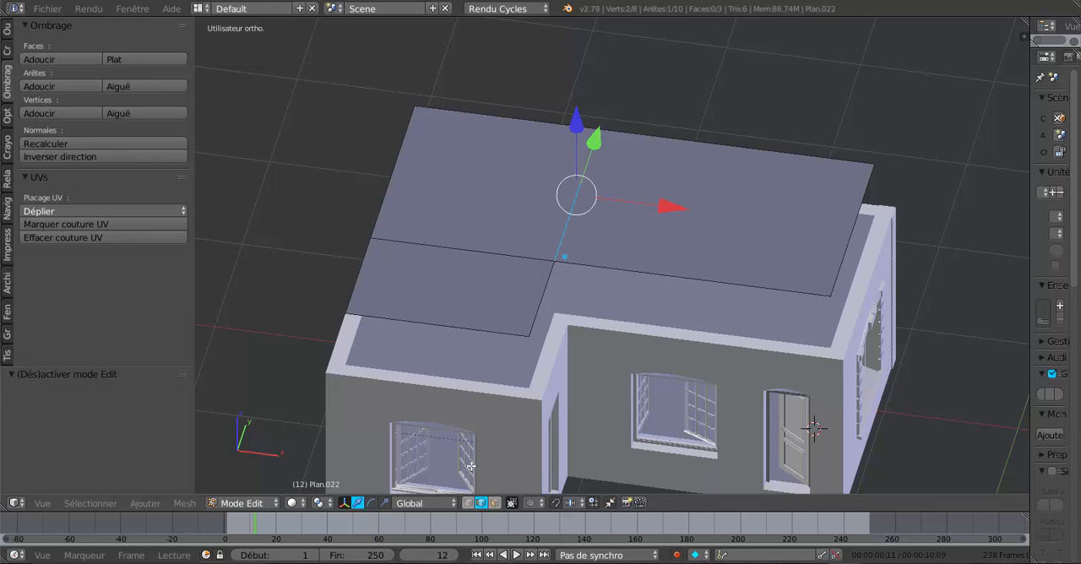
left_click(468, 502)
right_click(594, 128)
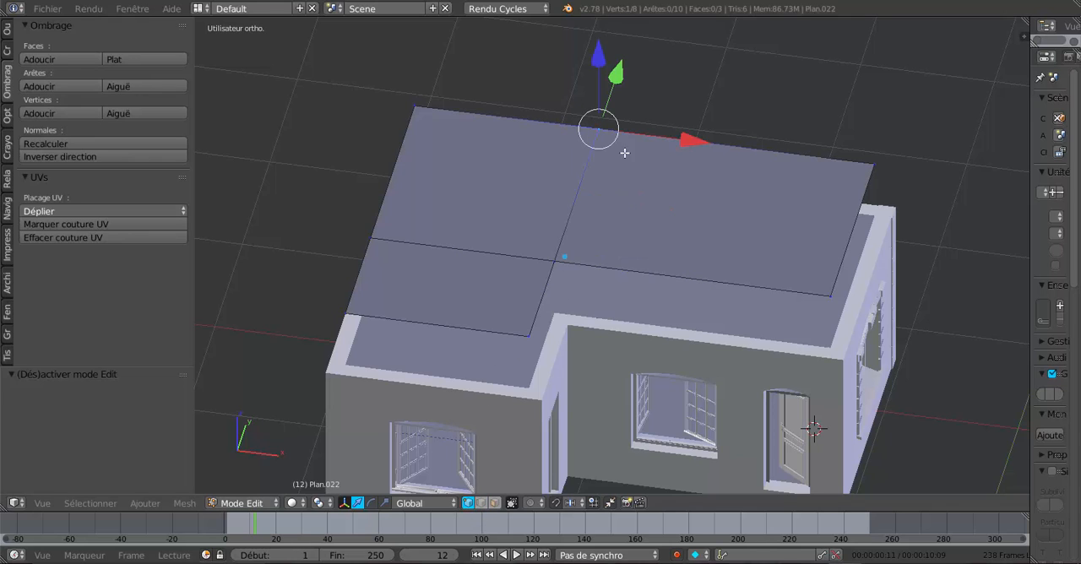
key("shift+v")
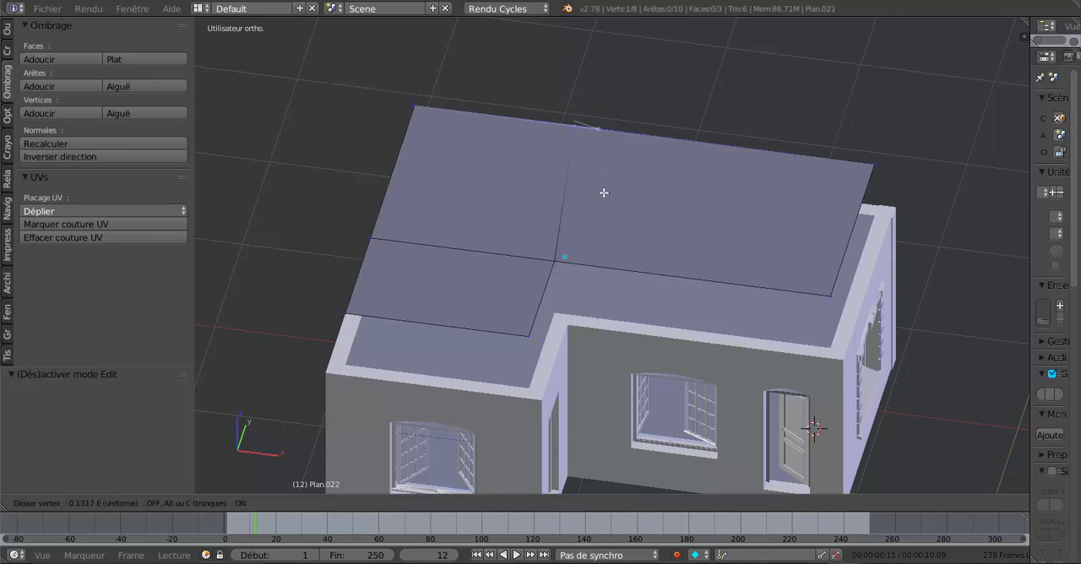
left_click(419, 210)
- Slide the middle vertex of the plane's left edge fully up to the same back-left corner
right_click(381, 243)
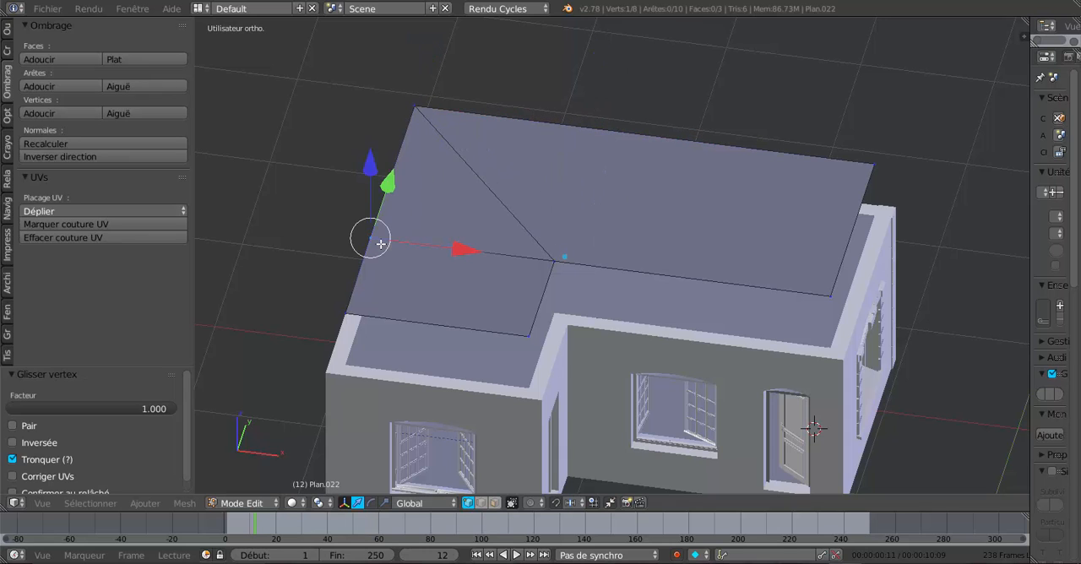
key("shift+v")
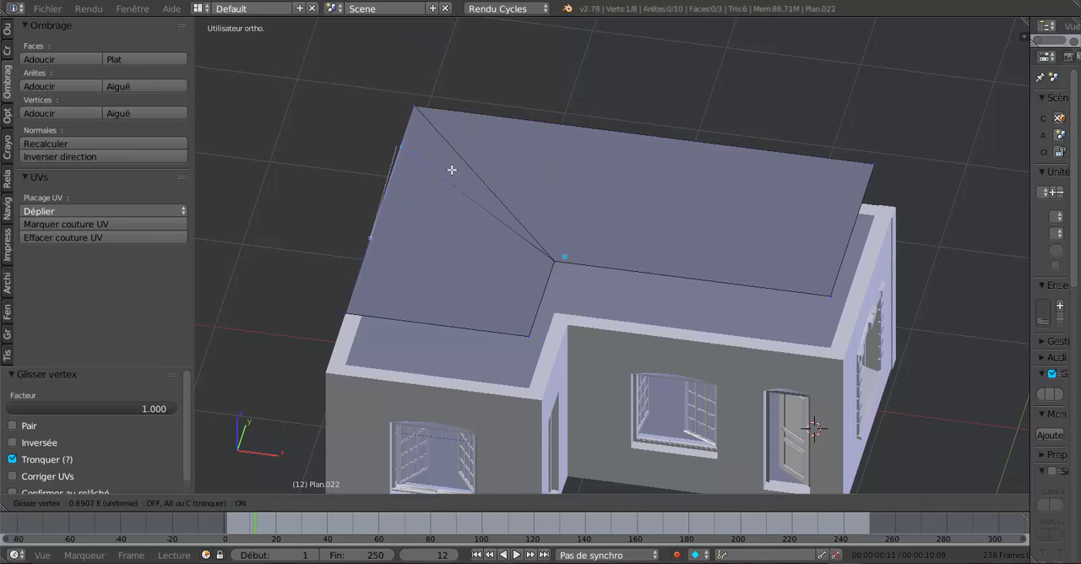
left_click(477, 130)
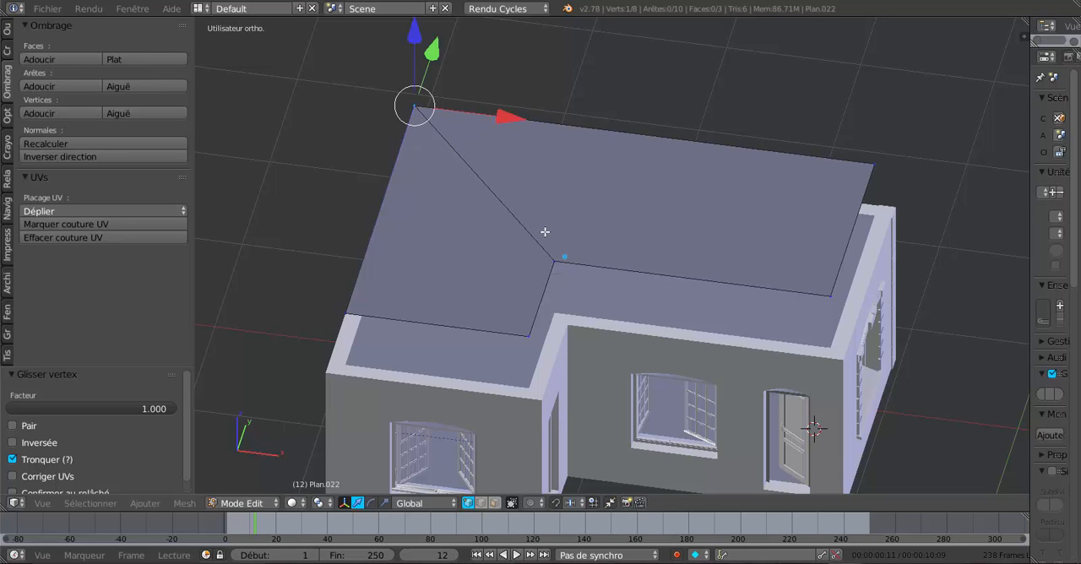
- Remove the doubled vertices across the whole plane, then leave nothing selected
scroll(536, 261, "up", 1)
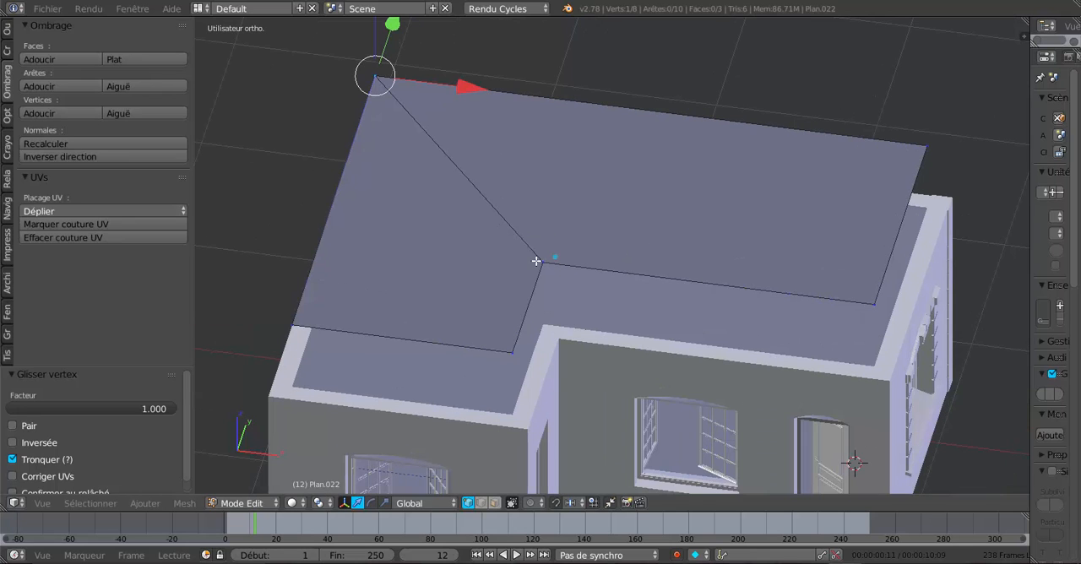
key("a")
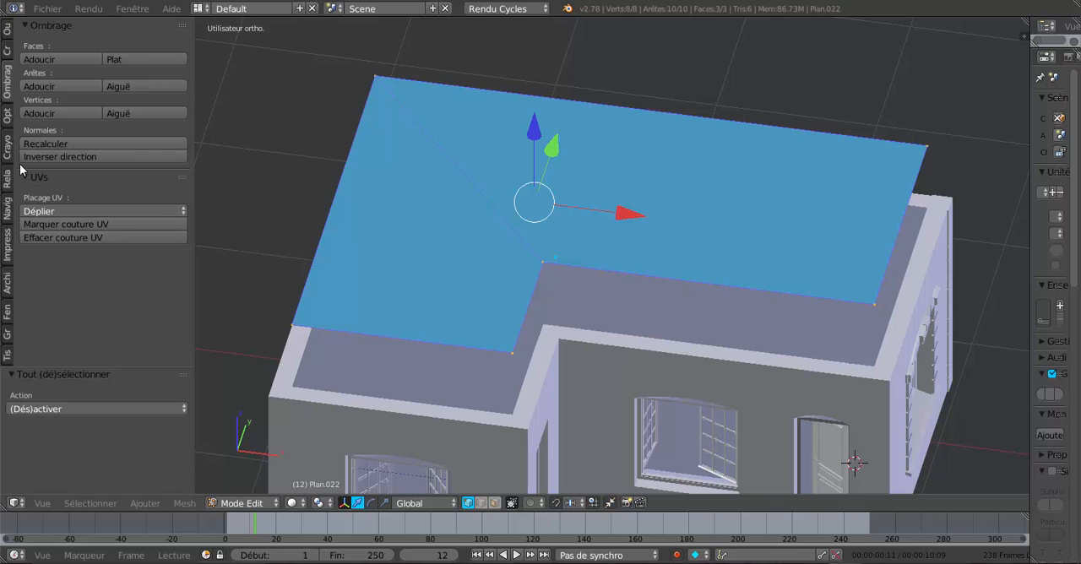
left_click(6, 30)
scroll(43, 185, "down", 6)
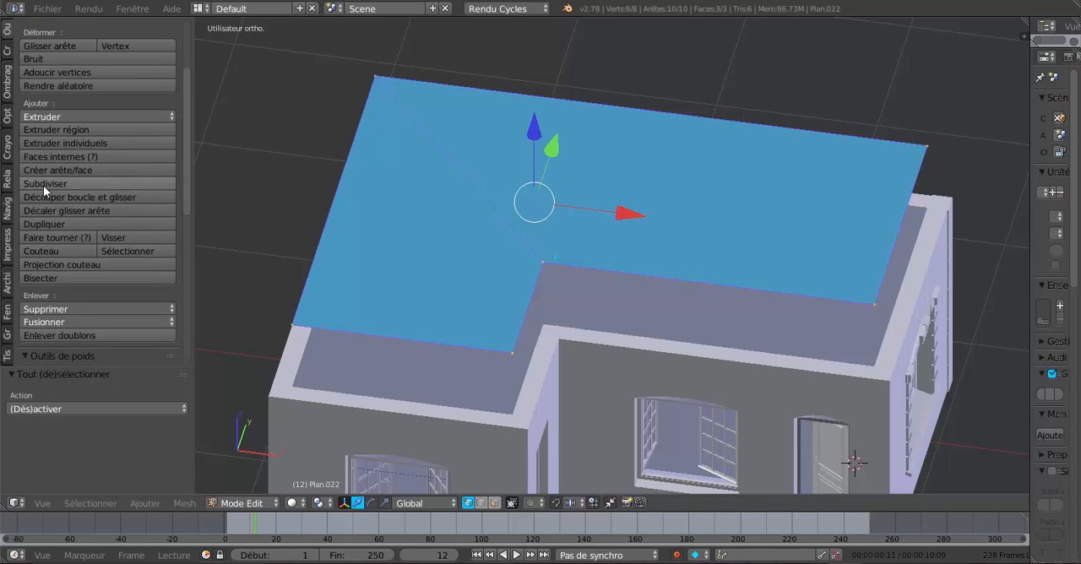
left_click(60, 309)
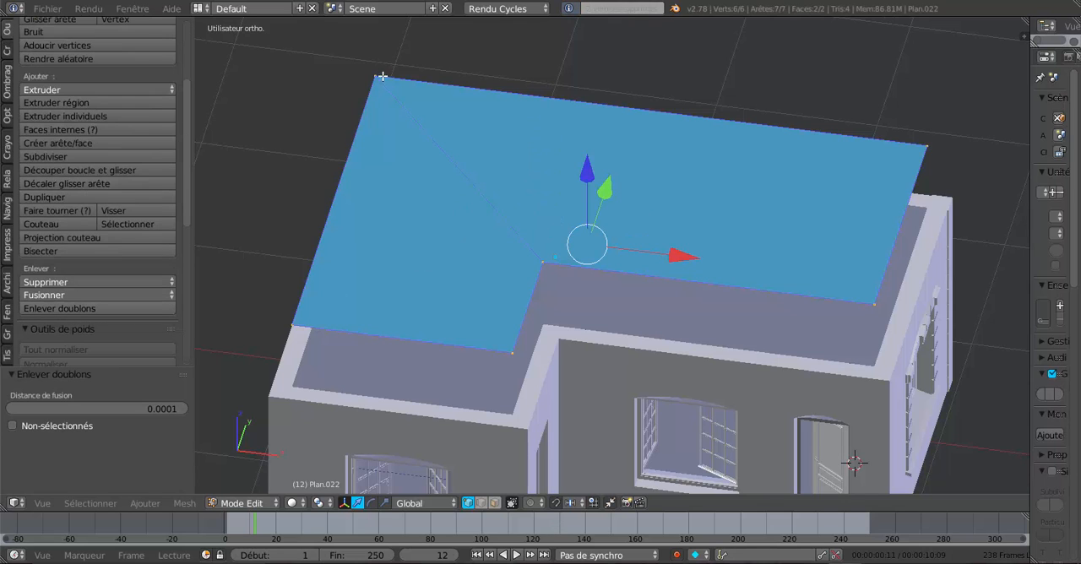
key("a")
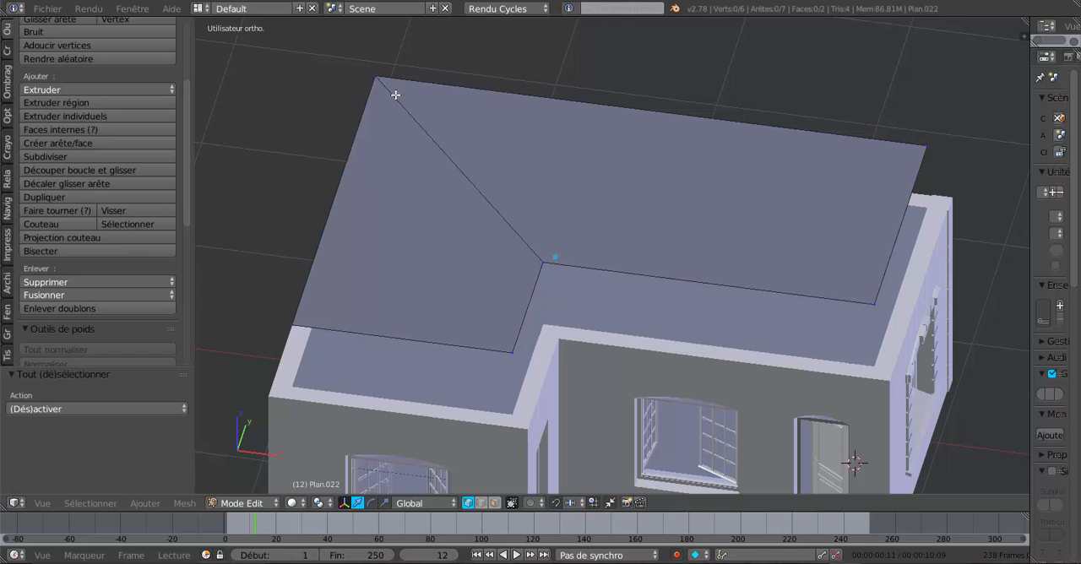
- In wireframe top view, move the plane's back edge about 0.24 outward along Y, past the outer wall
middle_click_drag(459, 155, 476, 165)
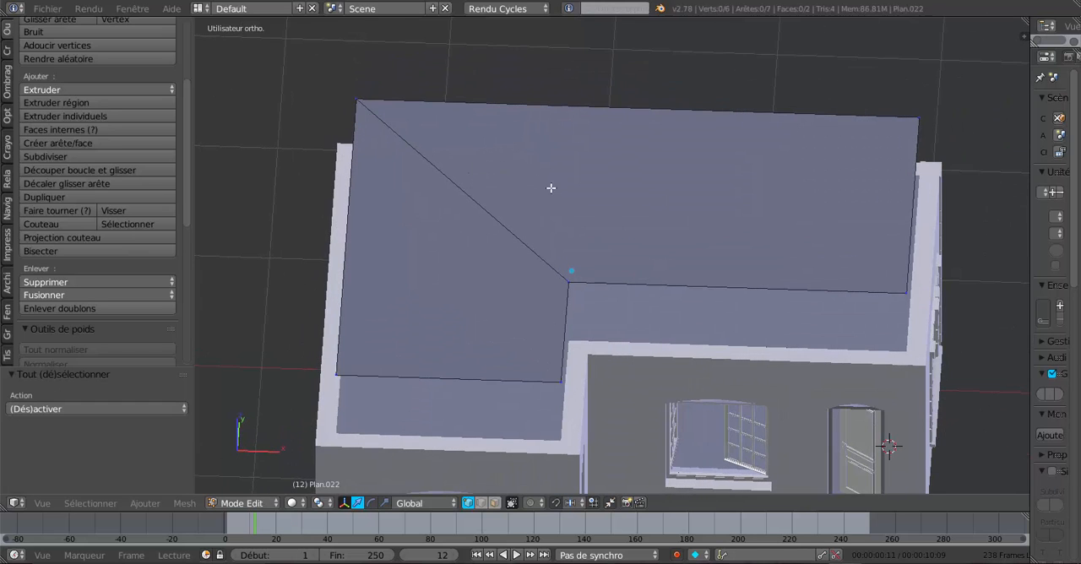
key("KP_7")
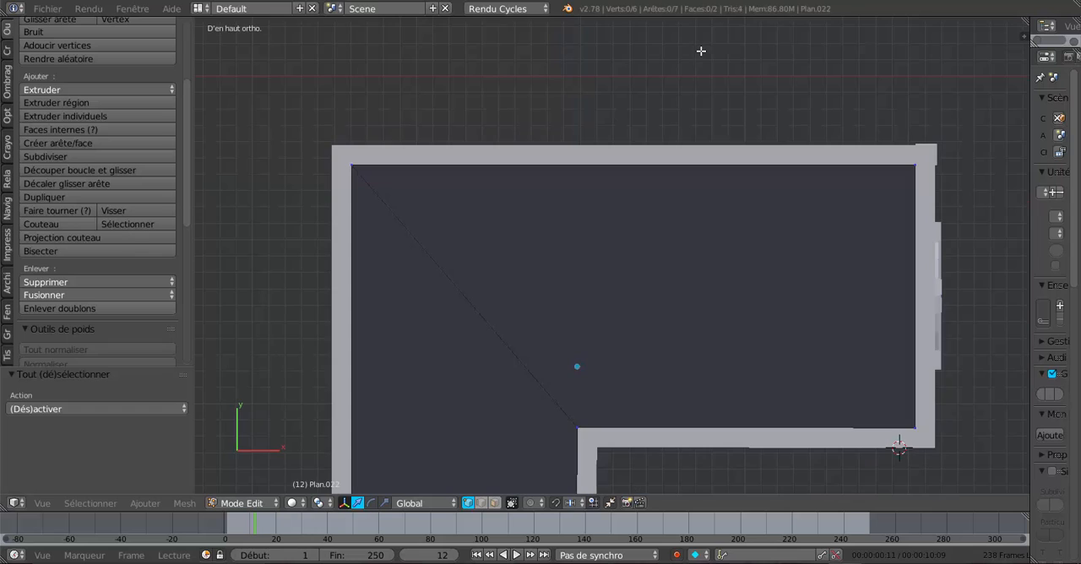
key("z")
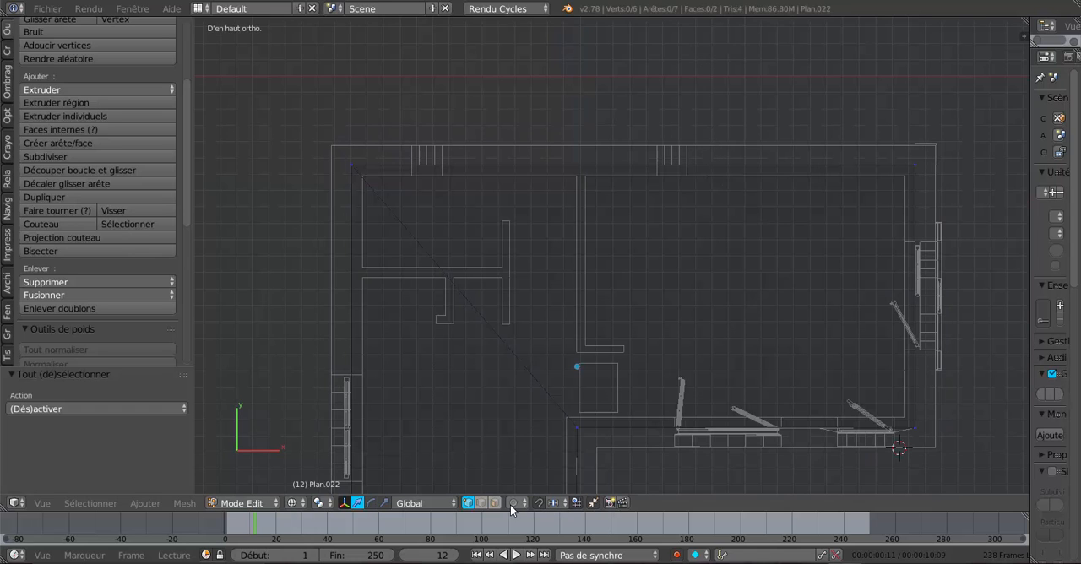
left_click(481, 504)
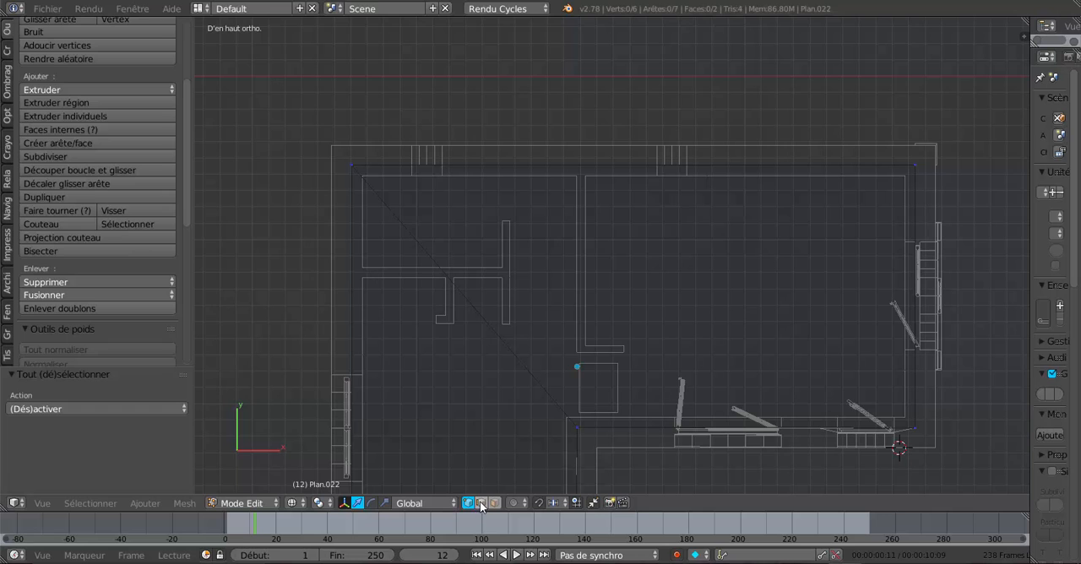
right_click(634, 162)
middle_click_drag(687, 224, 668, 281, "shift")
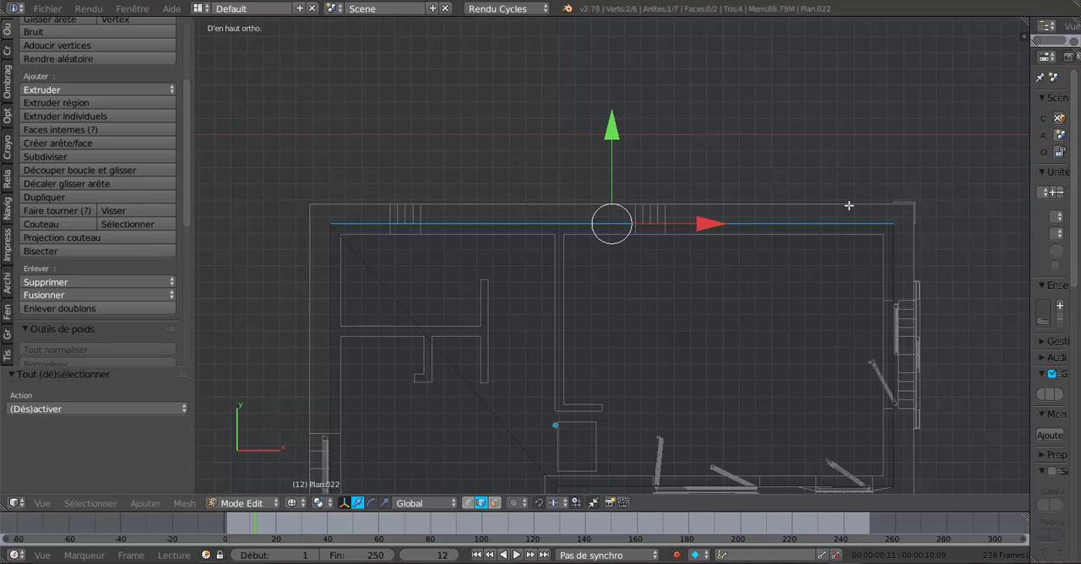
left_click_drag(610, 132, 618, 93)
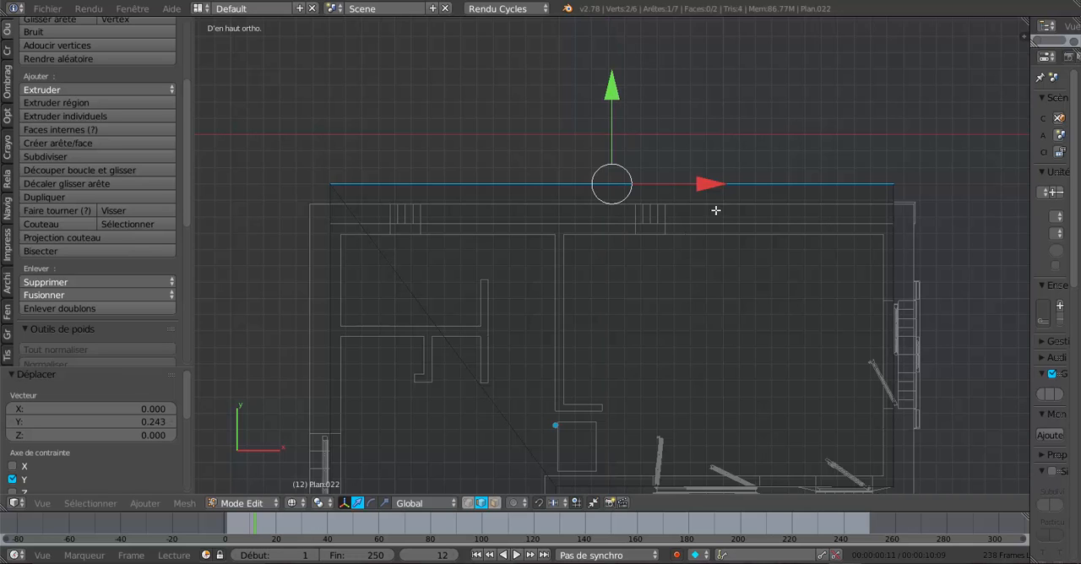
- Move the plane's right-hand edge about 0.26 outward along X, beyond the outer wall
middle_click_drag(715, 210, 628, 164, "shift")
right_click(799, 210)
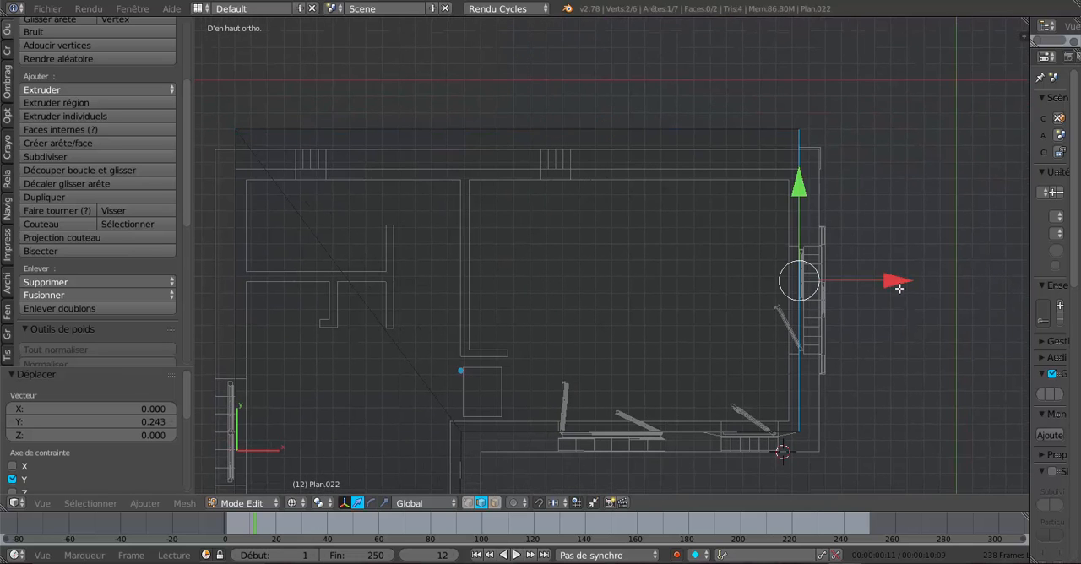
left_click_drag(893, 283, 937, 282)
- Move the front edge of the plane's long wing about -0.25 along Y, beyond the front wall
middle_click_drag(837, 283, 850, 162, "shift")
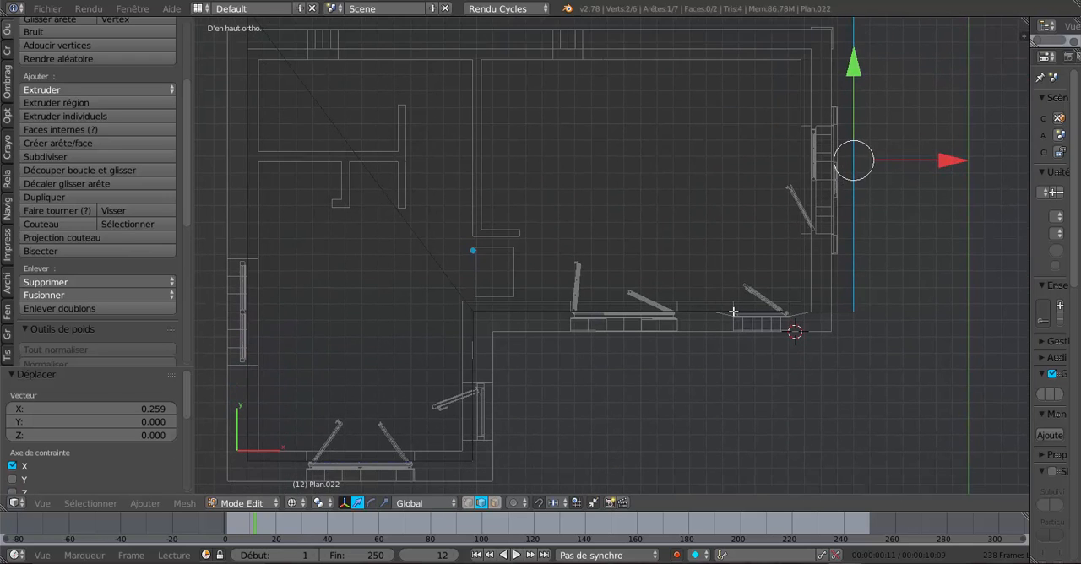
right_click(730, 314)
left_click_drag(664, 242, 672, 261)
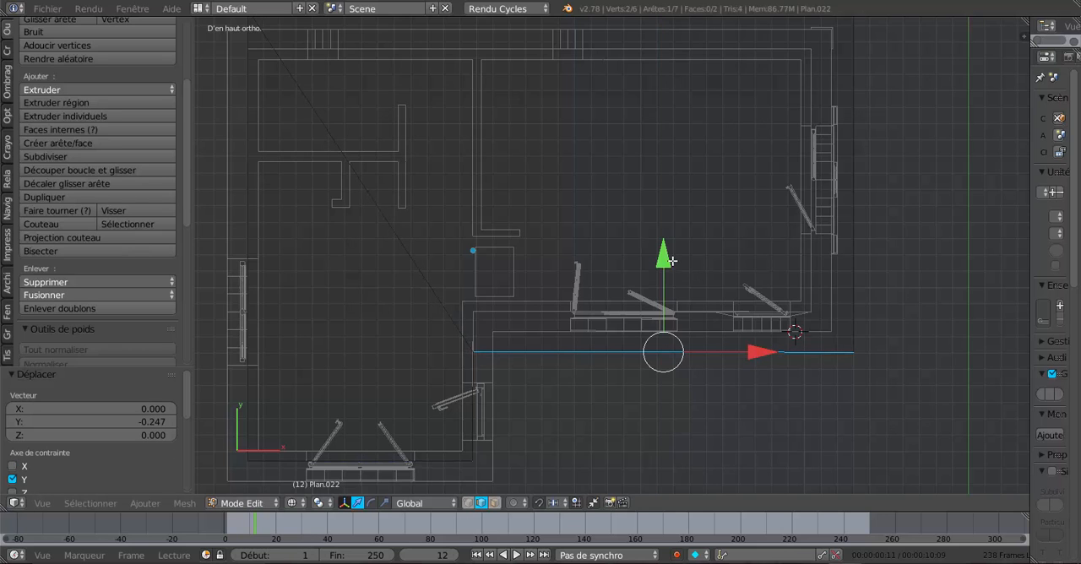
- Move the short wing's inner side edge 0.222 outward along X past its wall, then pull it back by 0.008
middle_click_drag(516, 394, 639, 253, "shift")
right_click(605, 241)
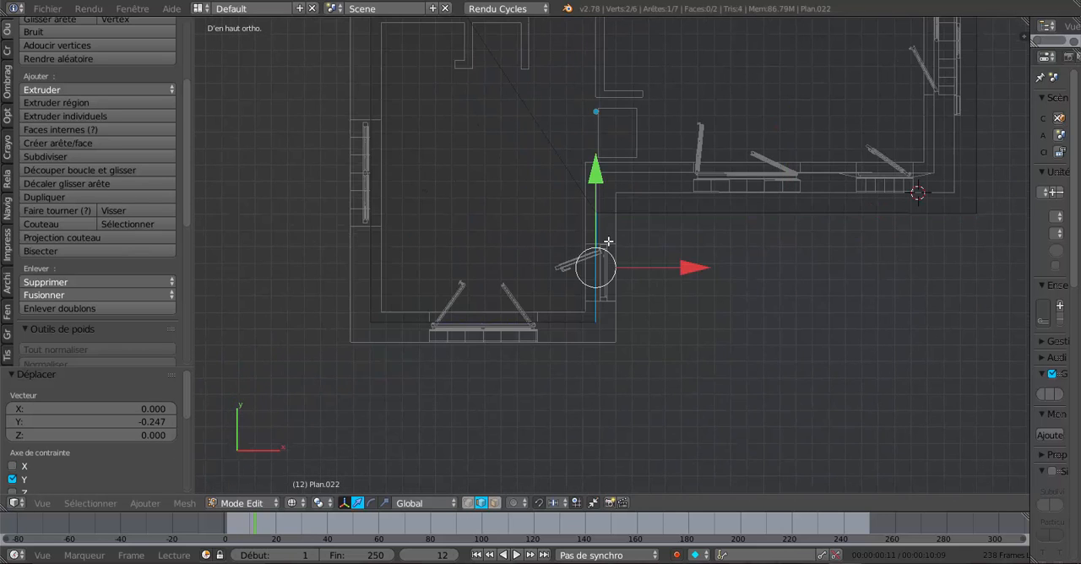
left_click_drag(695, 271, 736, 269)
scroll(695, 248, "up", 4)
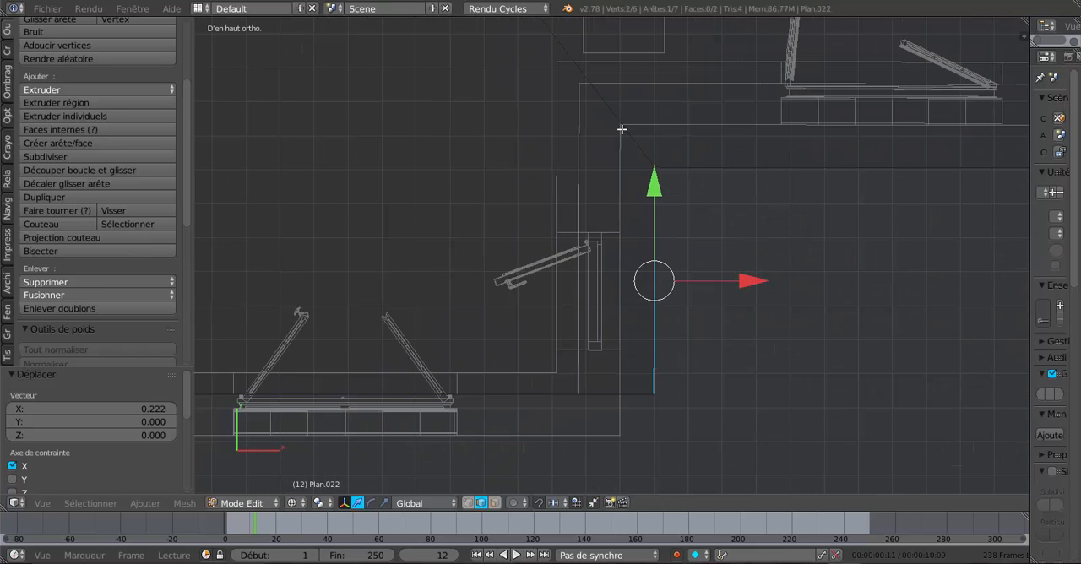
middle_click_drag(630, 145, 644, 224, "shift")
left_click_drag(760, 356, 758, 359)
scroll(691, 362, "down", 3)
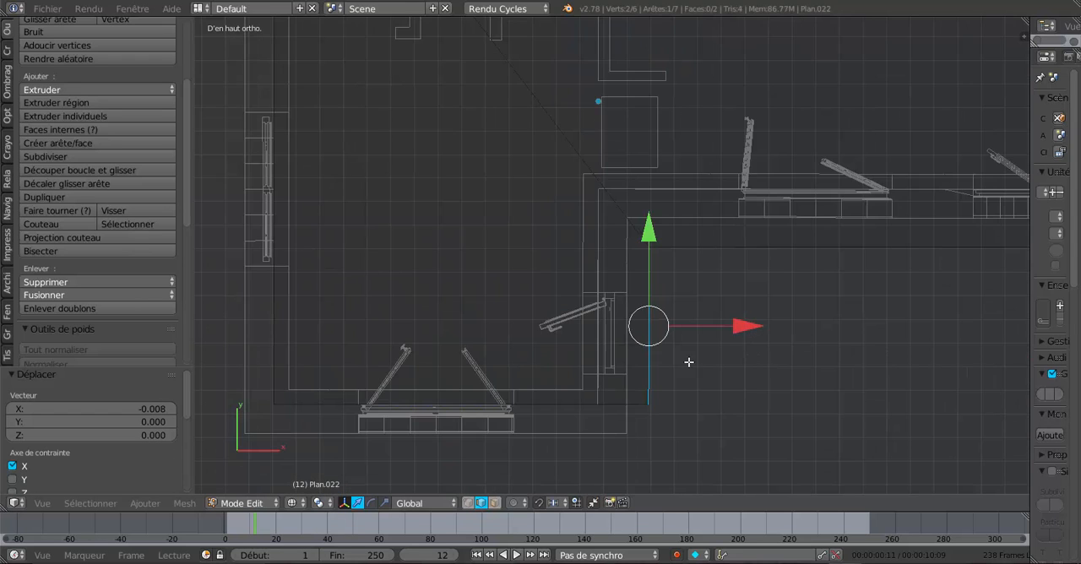
- Move the short wing's front edge outward along Y past its wall, and the plane's left-hand edge -0.212 along X
middle_click_drag(690, 362, 747, 271, "shift")
right_click(631, 304)
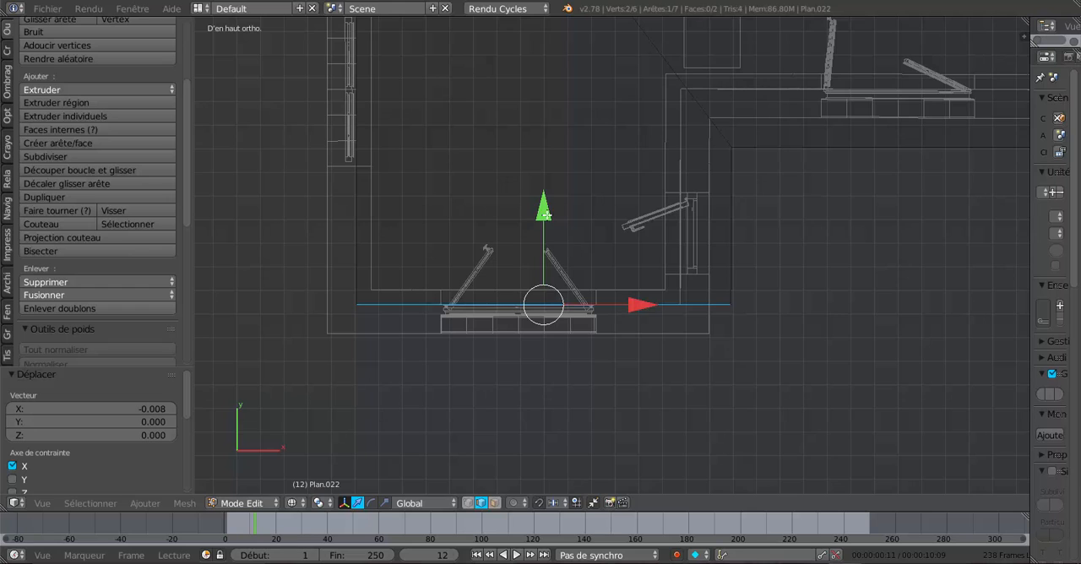
left_click_drag(544, 218, 549, 271)
middle_click_drag(548, 271, 660, 289, "shift")
right_click(478, 259)
middle_click_drag(538, 202, 587, 393, "shift")
left_click_drag(583, 181, 544, 199)
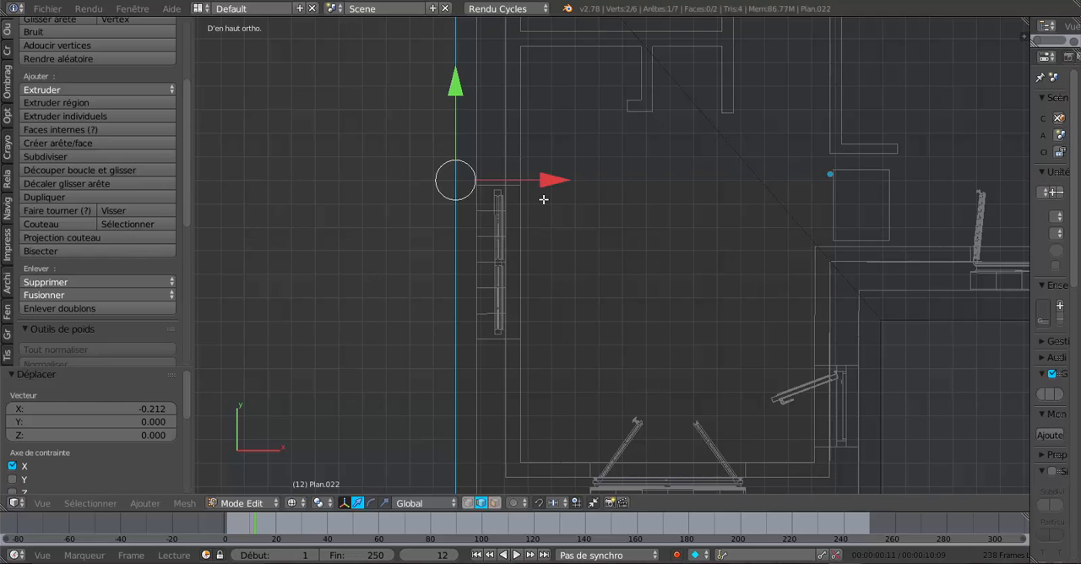
- Adjust the plane's back edge by -0.023 along Y to even out its overhang
middle_click_drag(626, 186, 688, 400, "shift")
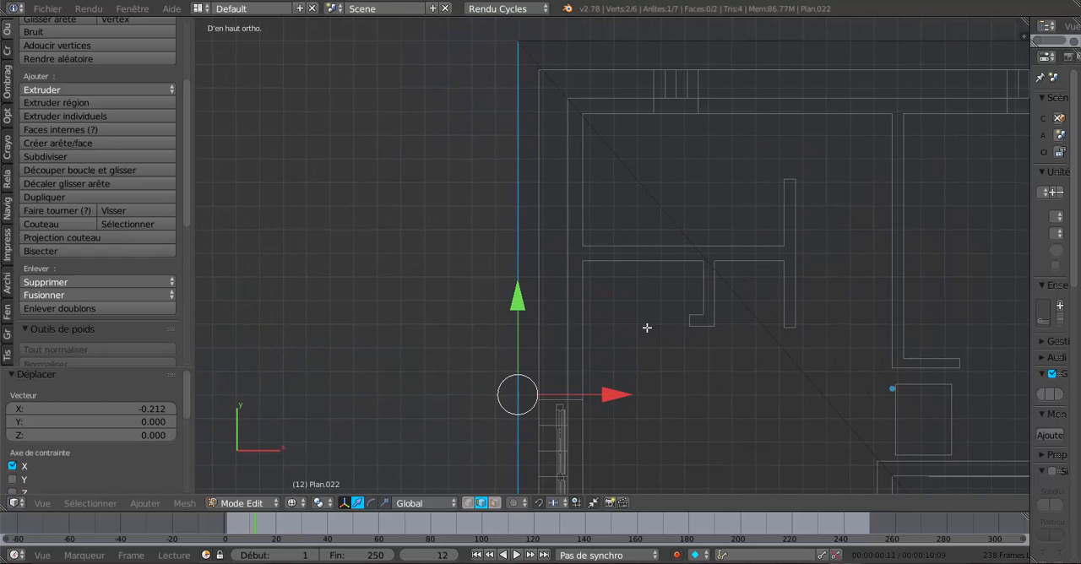
middle_click_drag(604, 287, 594, 376, "shift")
right_click(601, 131)
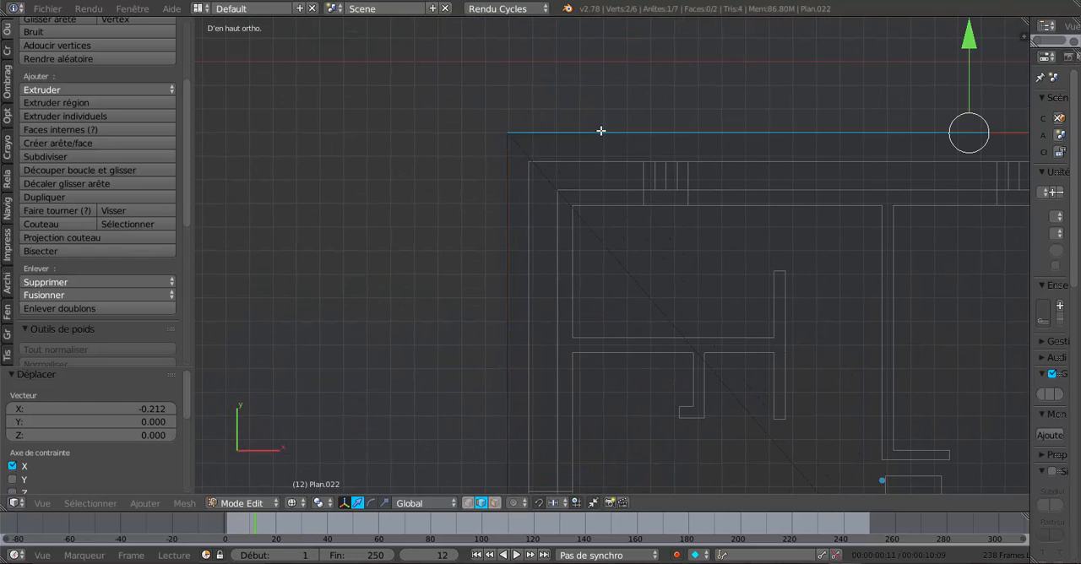
left_click_drag(969, 46, 973, 51)
scroll(867, 130, "down", 2)
- Adjust the plane's right-hand edge by -0.014 along X to match the overhang on the other sides
middle_click_drag(818, 218, 446, 160, "shift")
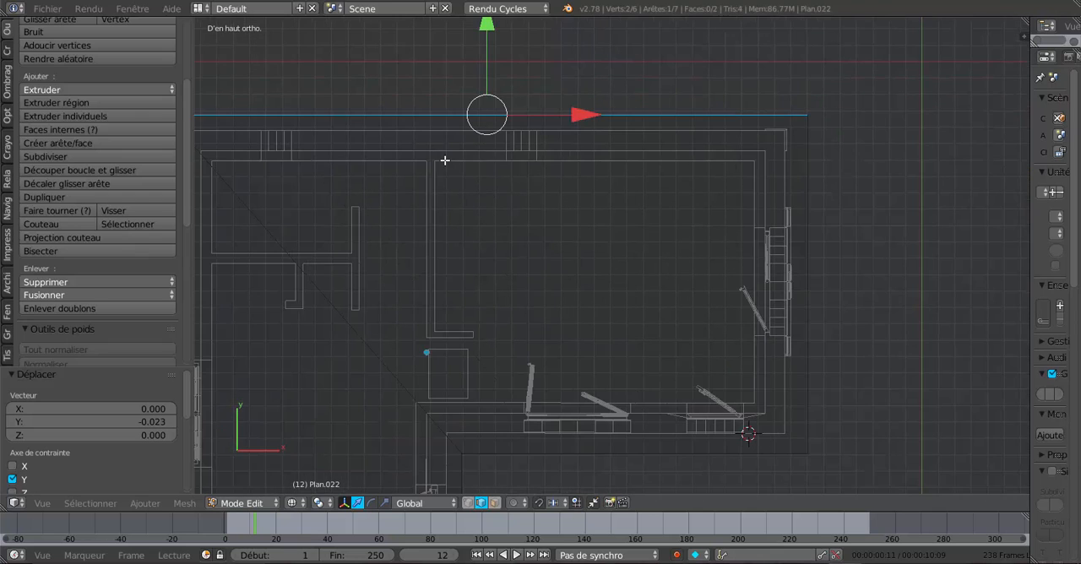
right_click(809, 198)
middle_click_drag(899, 296, 856, 237, "shift")
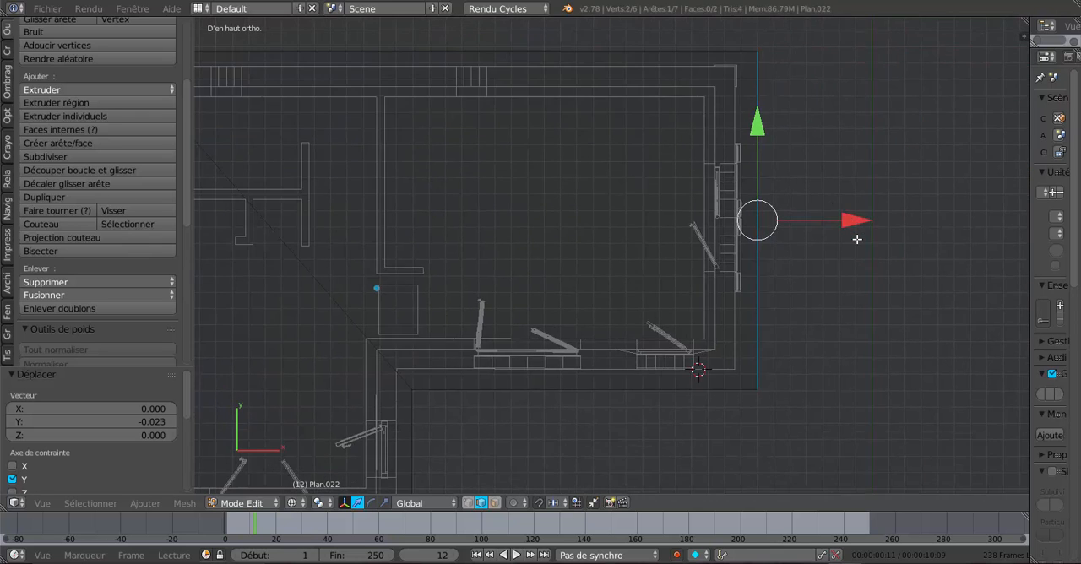
scroll(857, 239, "up", 1)
left_click_drag(893, 216, 888, 217)
scroll(888, 218, "down", 3)
middle_click_drag(762, 270, 823, 215, "shift")
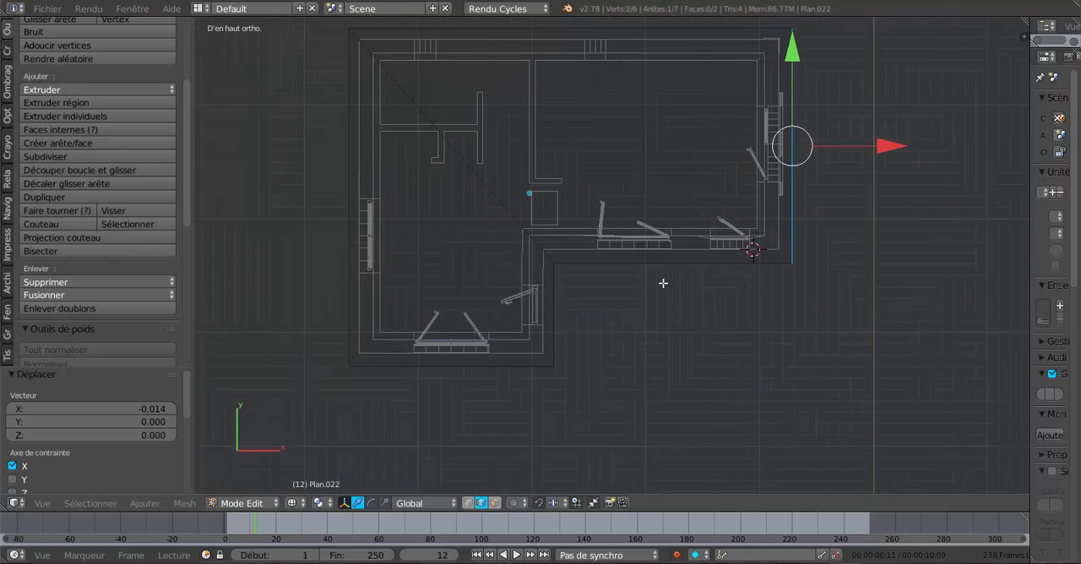
- Add one centred loop cut running lengthwise through both wings of the L-shaped plane
scroll(664, 283, "up", 2)
scroll(650, 280, "down", 4)
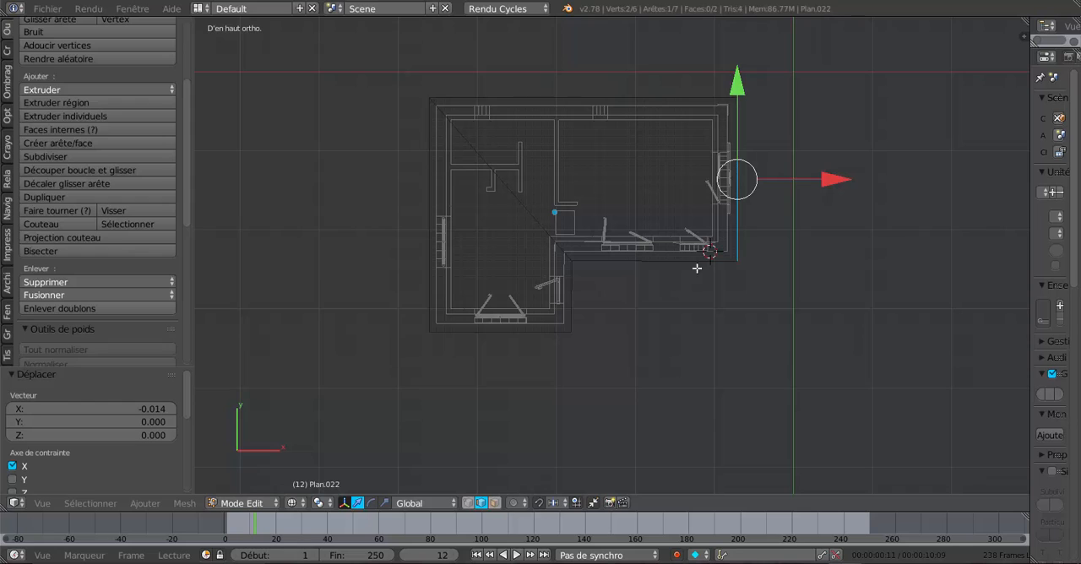
key("ctrl+r")
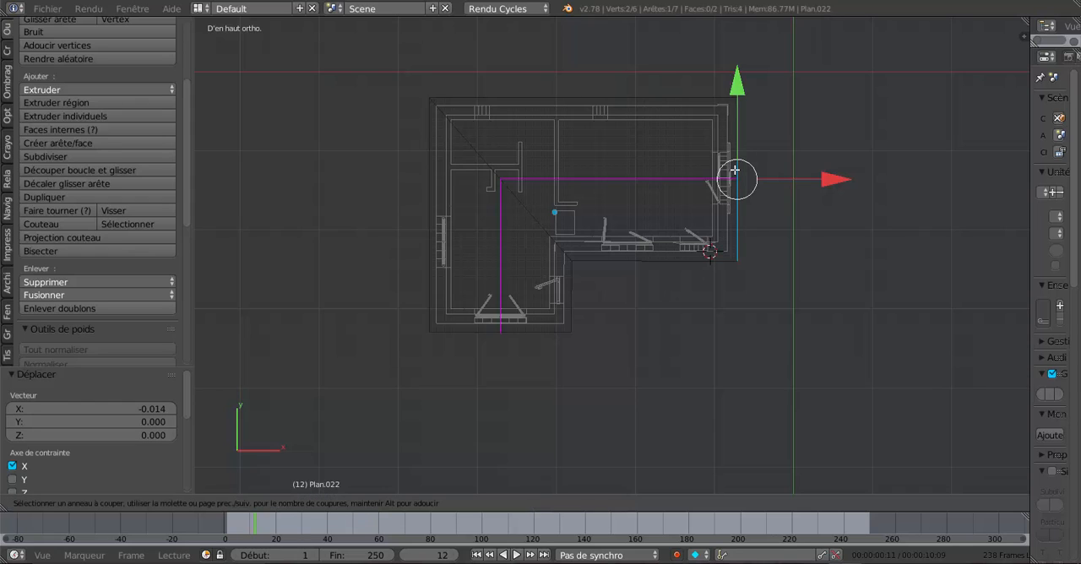
left_click(735, 169)
right_click(733, 169)
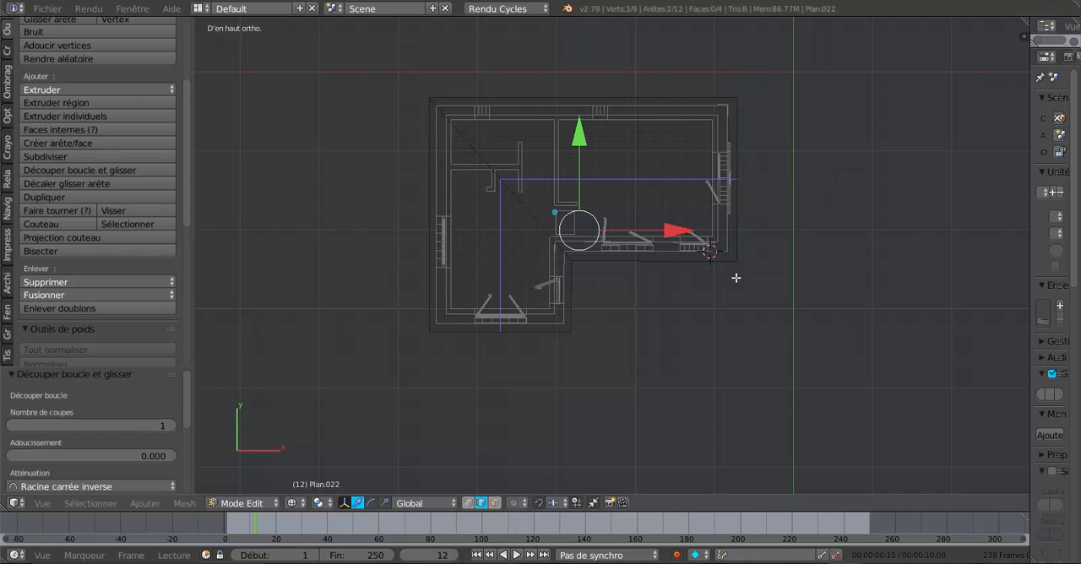
- In solid view, raise the new centre line along Z by 0.561 and then another 0.369 to form the roof ridge
key("z")
mouse_move(642, 256)
middle_mouse_down()
mouse_move(581, 183)
mouse_move(610, 227)
mouse_move(612, 277)
middle_mouse_up()
scroll(591, 190, "up", 1)
middle_click_drag(612, 277, 613, 256)
left_click_drag(609, 201, 608, 157)
middle_click_drag(609, 157, 700, 268)
scroll(697, 270, "up", 1)
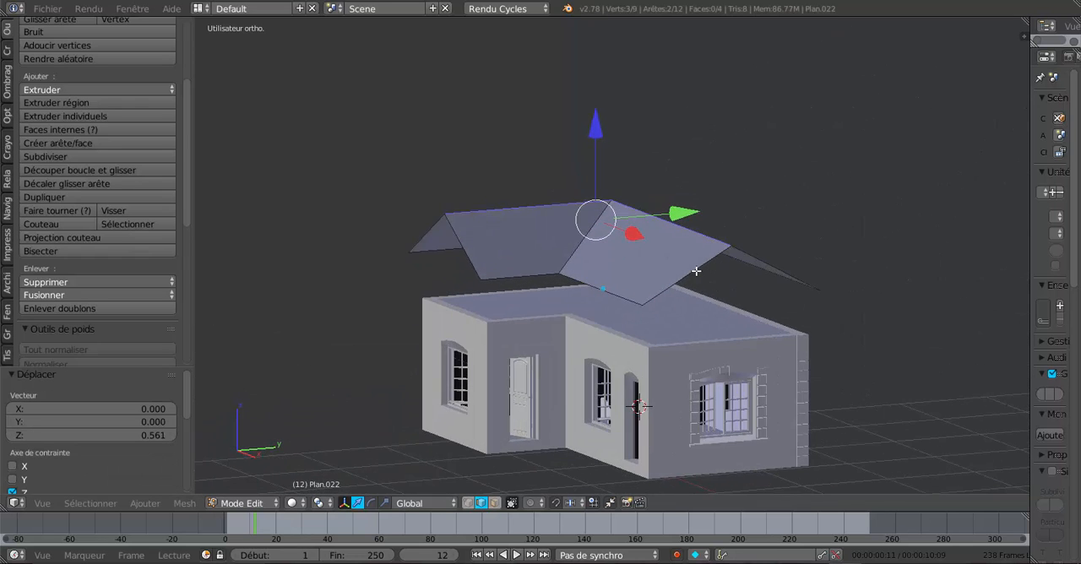
left_click_drag(596, 138, 597, 111)
middle_click_drag(706, 171, 615, 180)
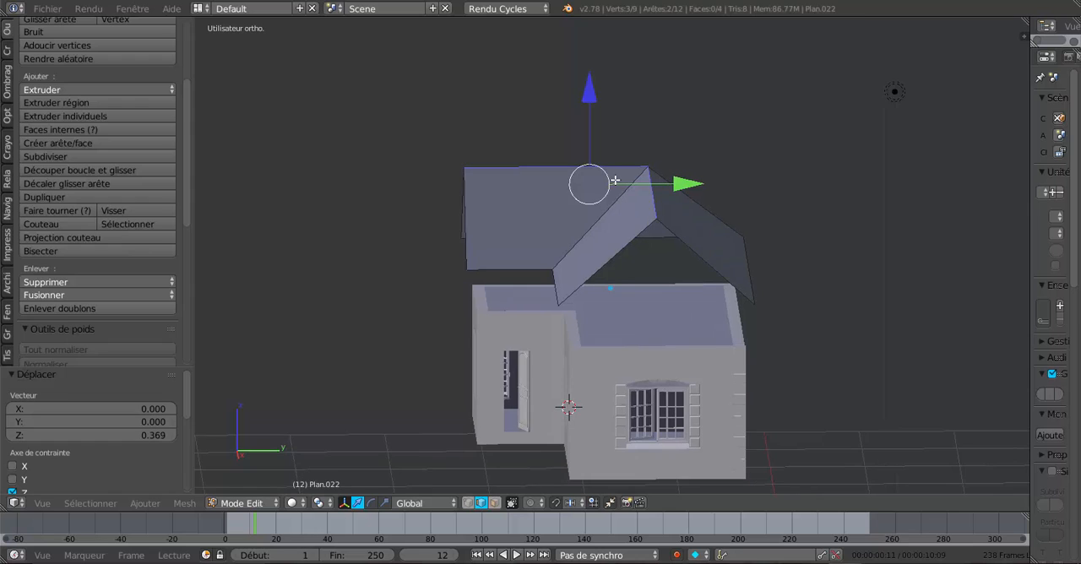
- Select the whole roof and lower it onto the walls along Z by 0.456, then by a further 0.1
key("a")
left_click_drag(586, 130, 690, 285)
middle_click_drag(690, 285, 673, 203)
scroll(671, 208, "up", 3)
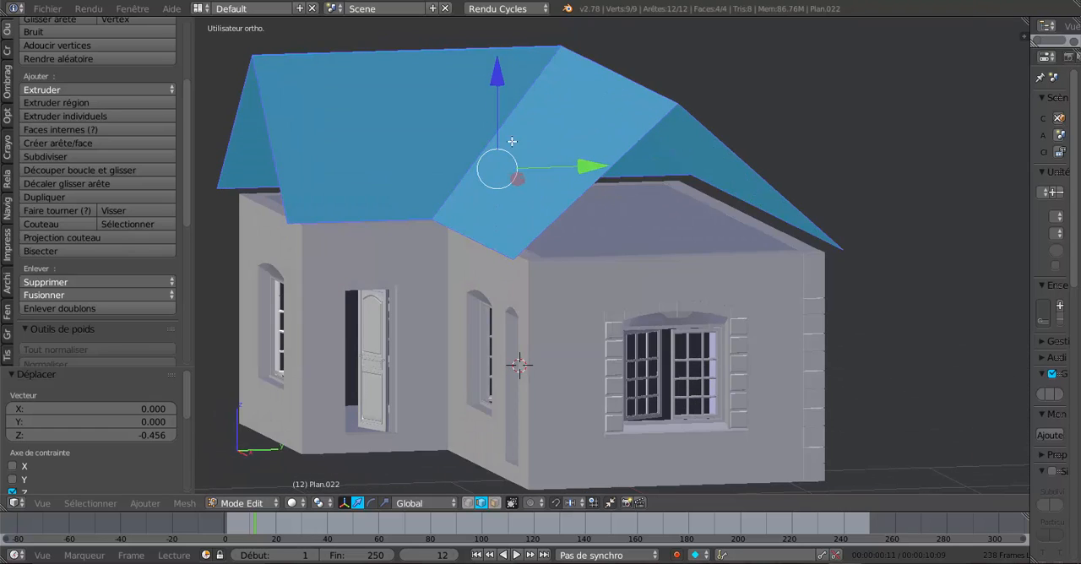
left_click_drag(503, 81, 505, 97)
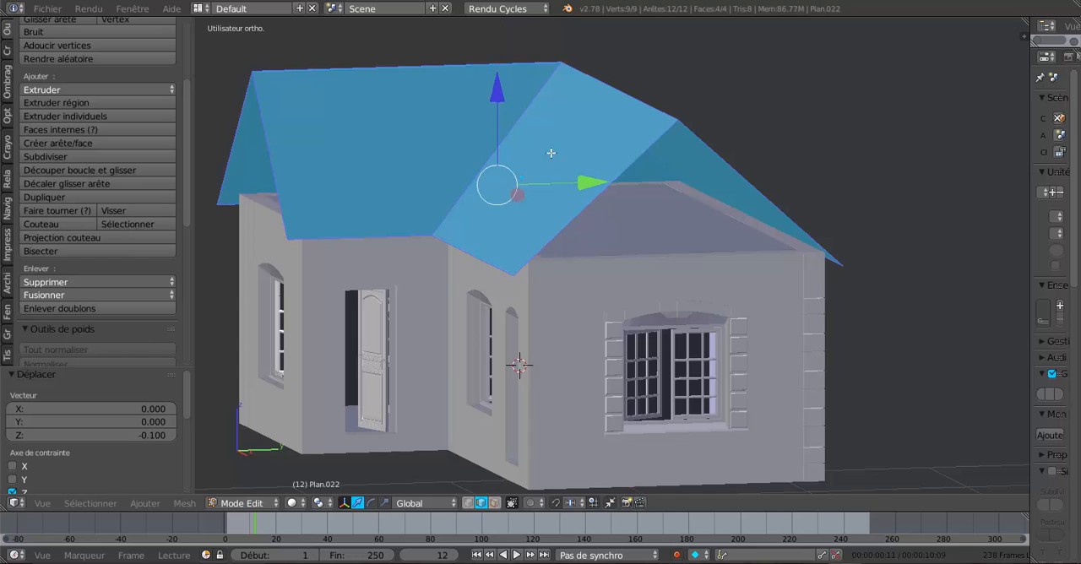
- Align the slopes with the wall tops in side view by lowering the roof 0.029 along Z
middle_click_drag(505, 98, 808, 241)
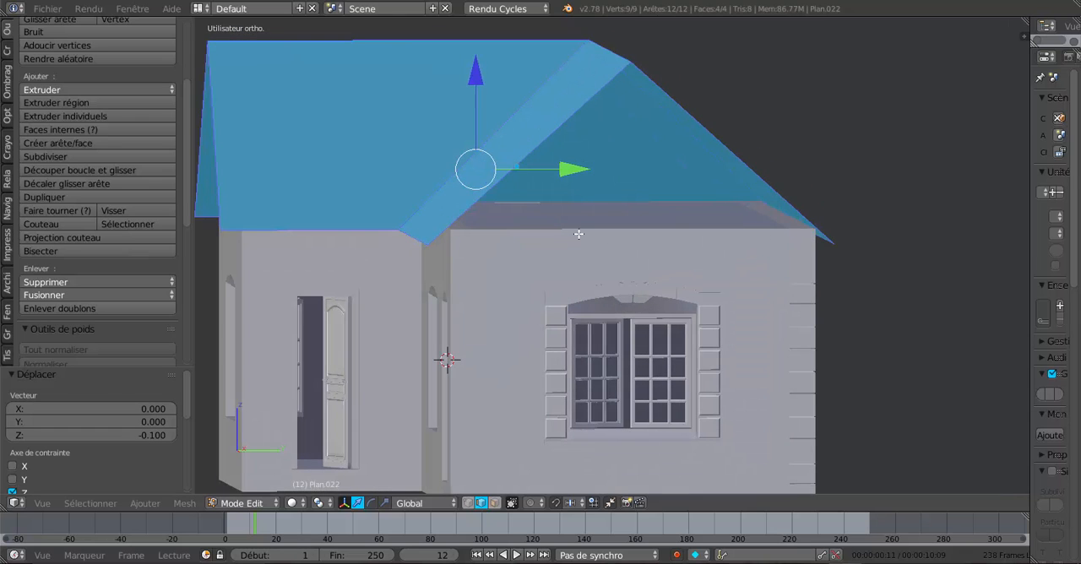
middle_click_drag(578, 234, 517, 240)
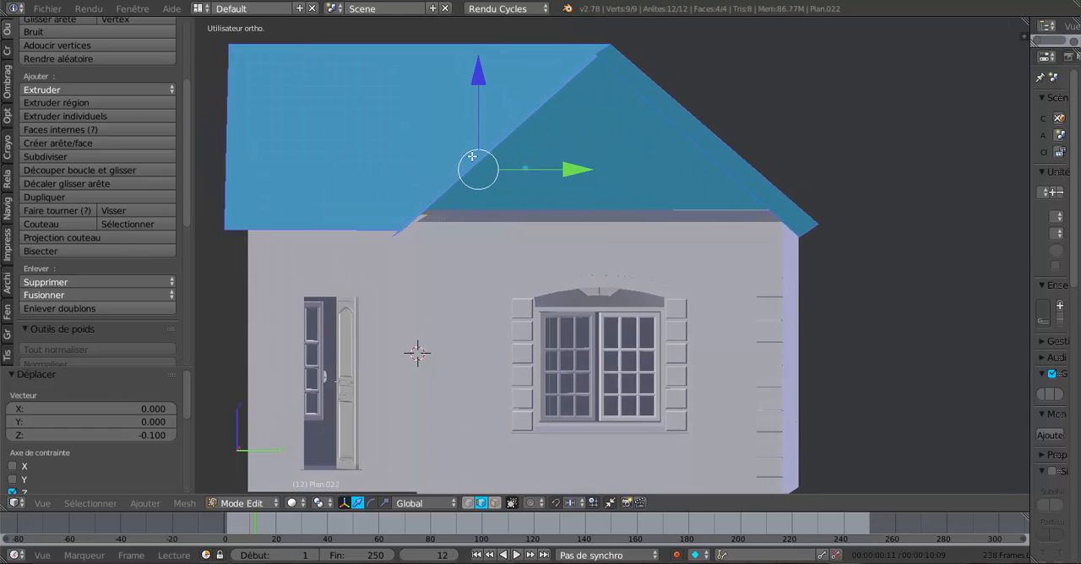
middle_click_drag(463, 124, 524, 127)
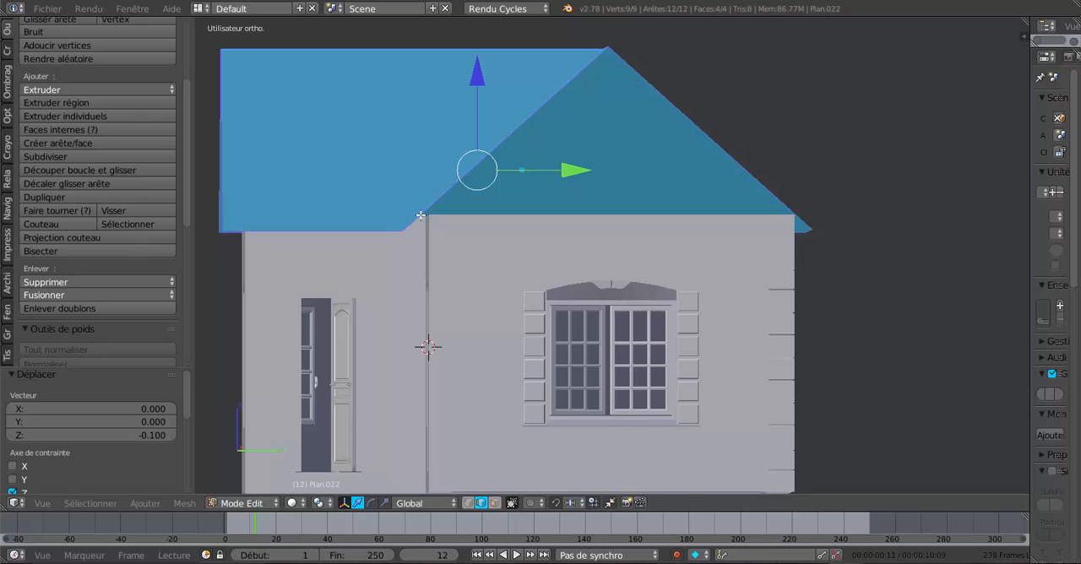
scroll(419, 215, "up", 1)
left_click_drag(453, 66, 456, 73)
scroll(476, 106, "down", 2)
- Fine-tune the whole roof's height by nudging it up along Z, finishing with a 0.006 move
middle_click_drag(493, 127, 562, 180)
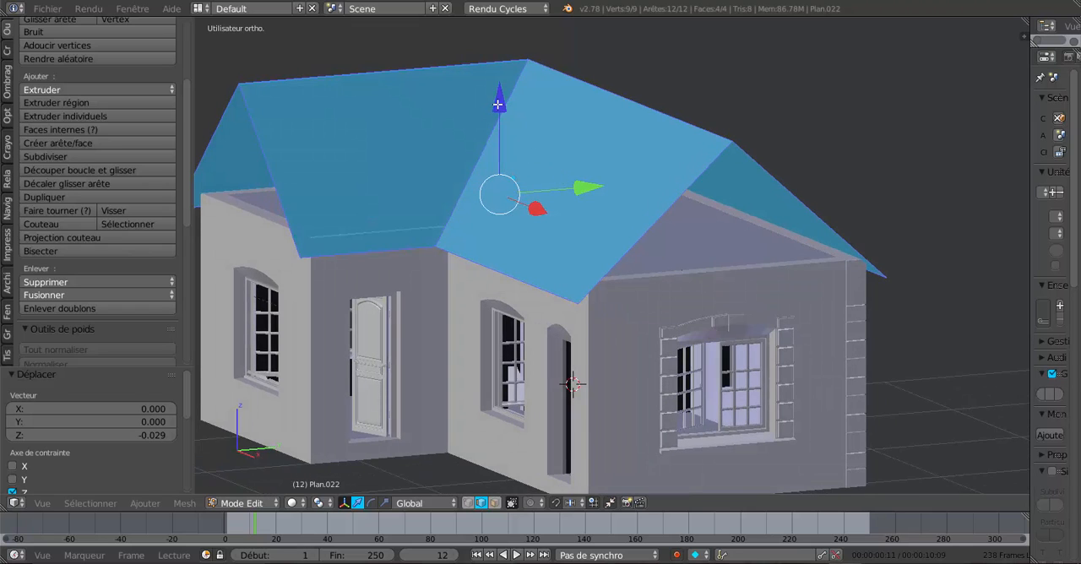
mouse_move(500, 103)
left_mouse_down()
mouse_move(507, 148)
mouse_move(510, 107)
left_mouse_up()
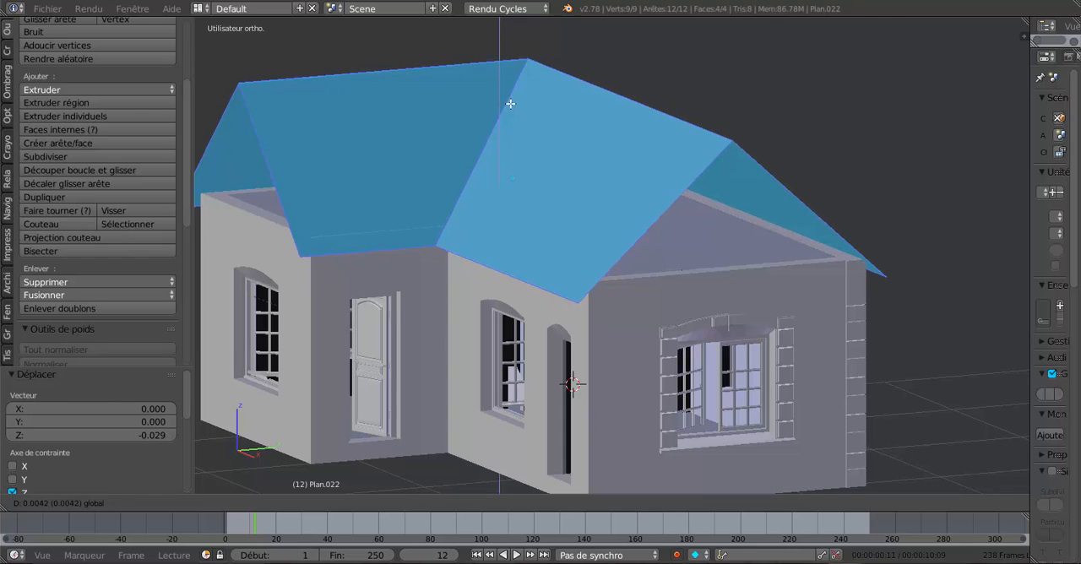
left_click(512, 101)
scroll(577, 144, "down", 2)
middle_click_drag(609, 188, 517, 189)
left_click_drag(575, 104, 578, 99)
middle_click_drag(608, 134, 799, 154)
scroll(779, 187, "up", 3)
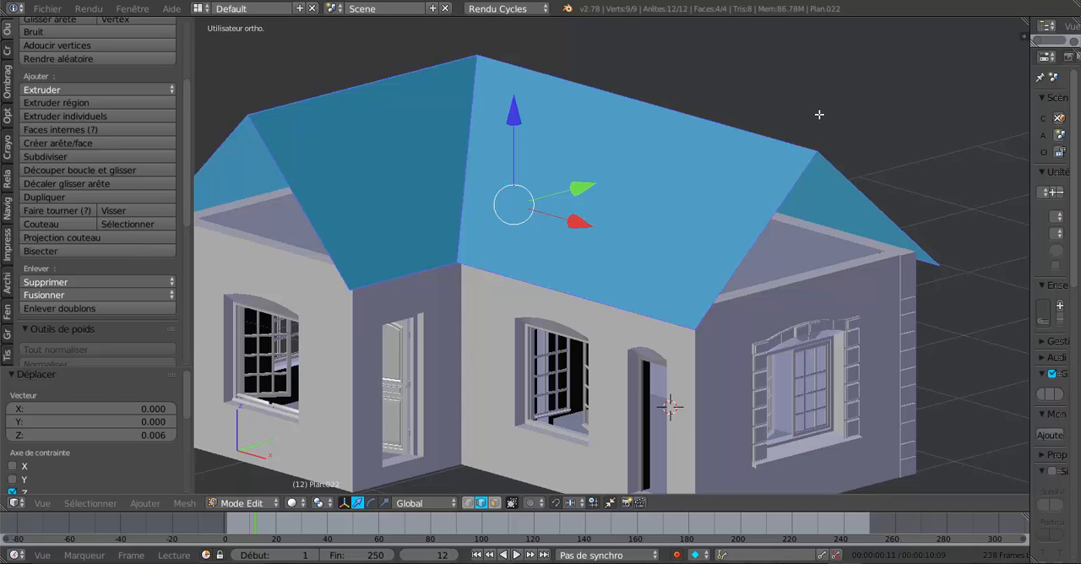
- In wireframe front view, bisect the whole roof with a horizontal line along the wall tops, then return to solid shading
key("KP_1")
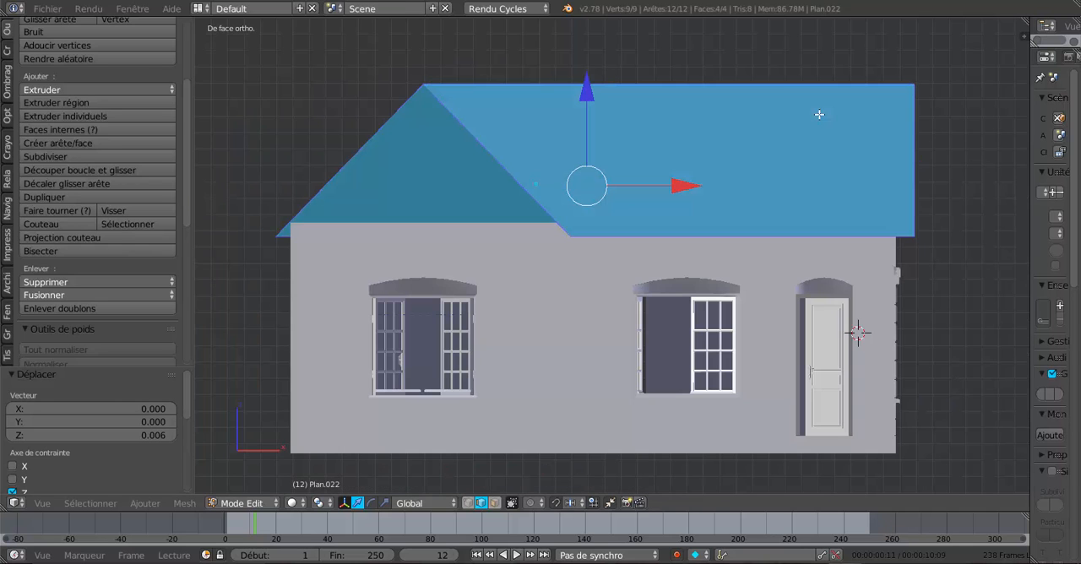
middle_click_drag(785, 130, 752, 159, "shift")
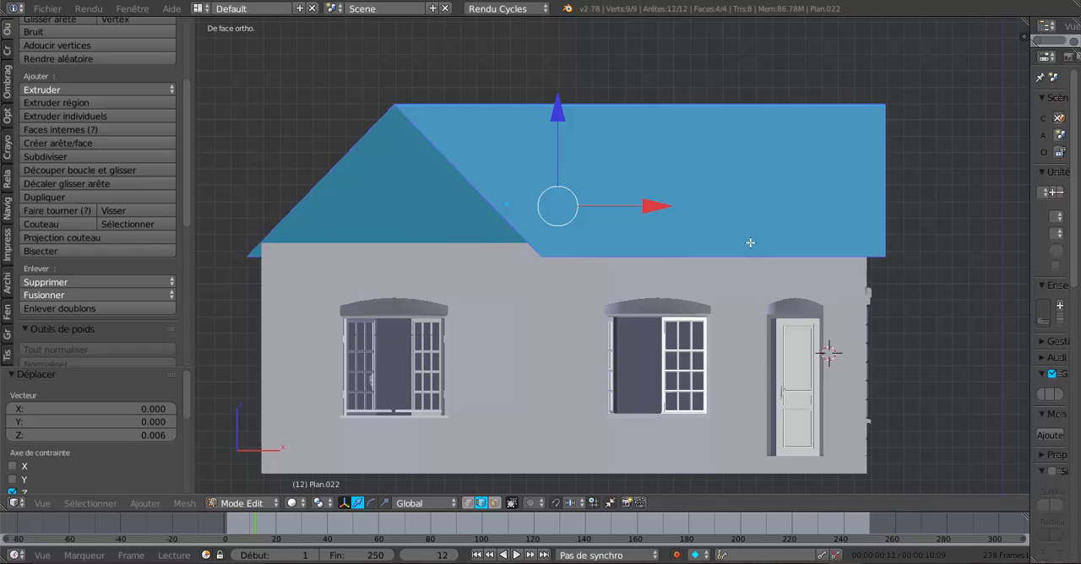
key("z")
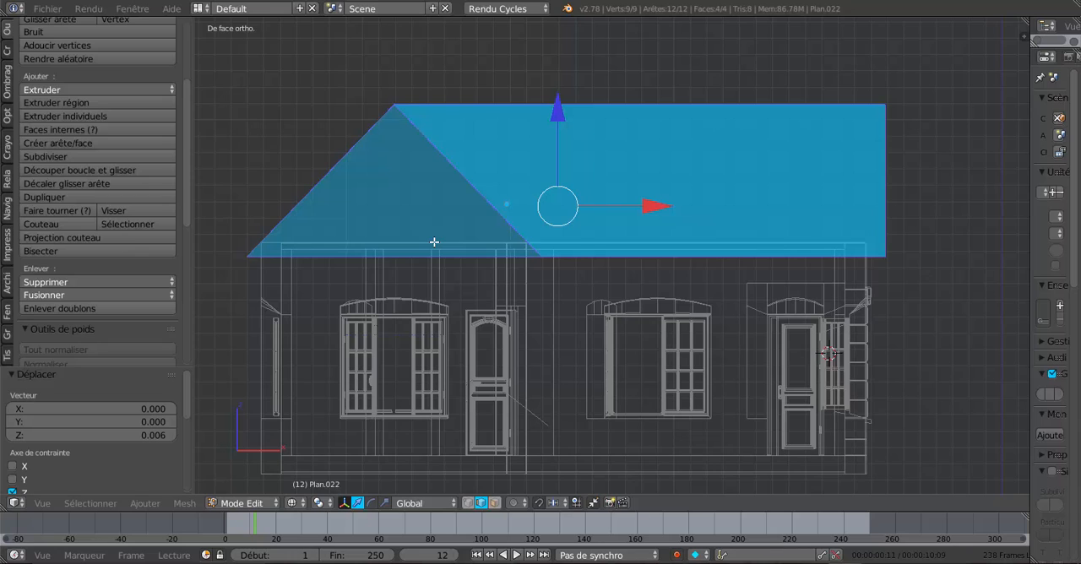
left_click(185, 504)
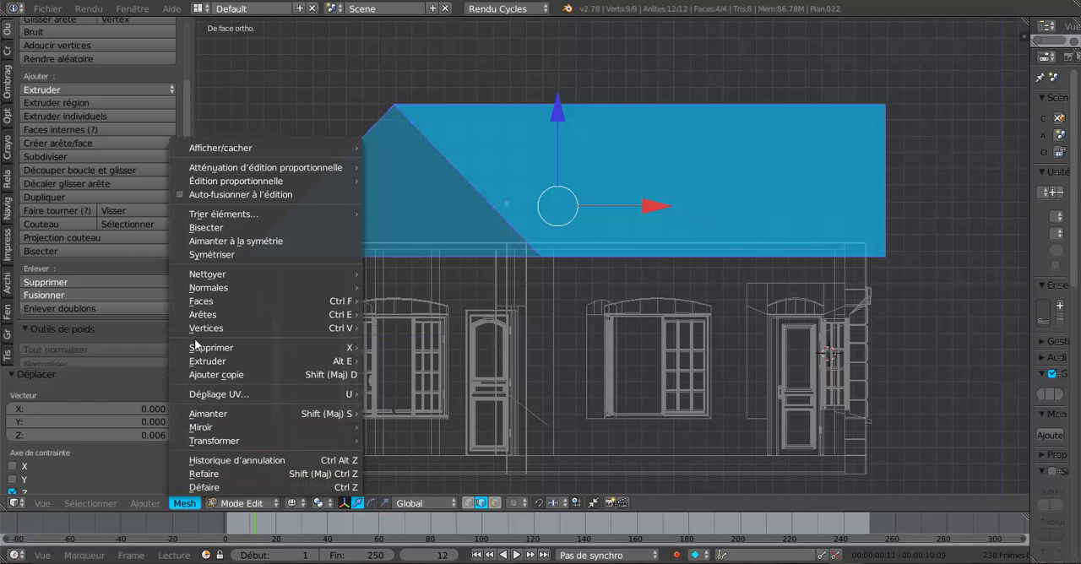
mouse_move(203, 302)
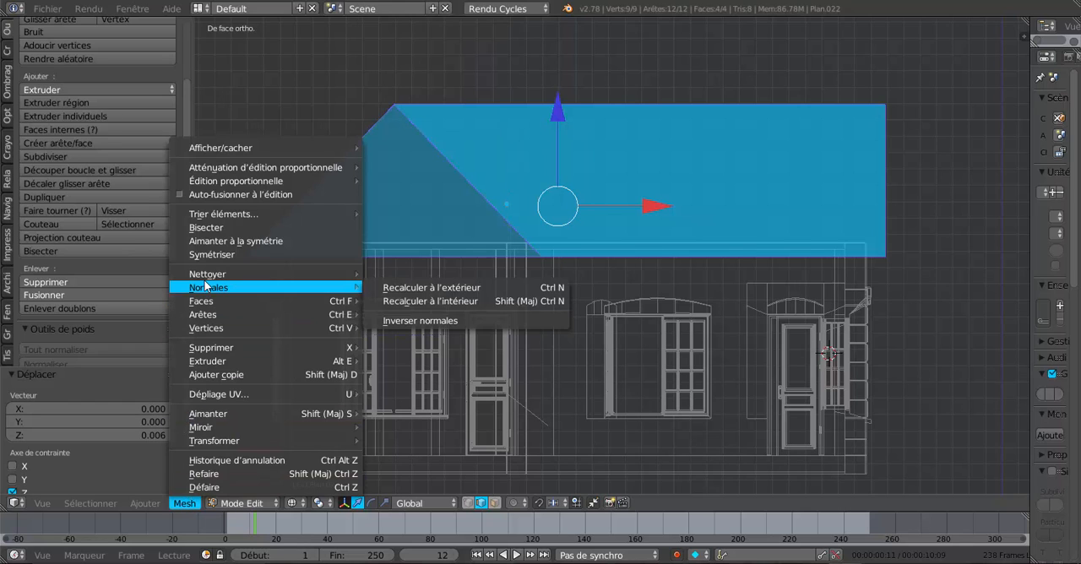
left_click(203, 228)
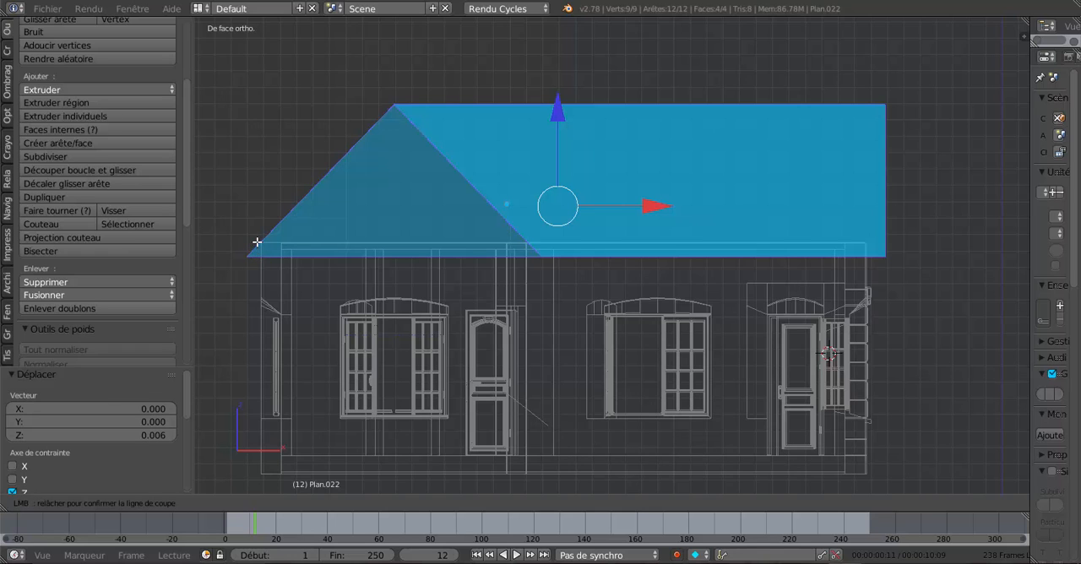
left_click_drag(257, 242, 901, 242)
key("z")
- Select the whole roof and solidify its faces with a thickness of 0.5910
middle_click_drag(910, 252, 758, 306)
scroll(610, 297, "up", 2)
middle_click_drag(610, 297, 459, 306)
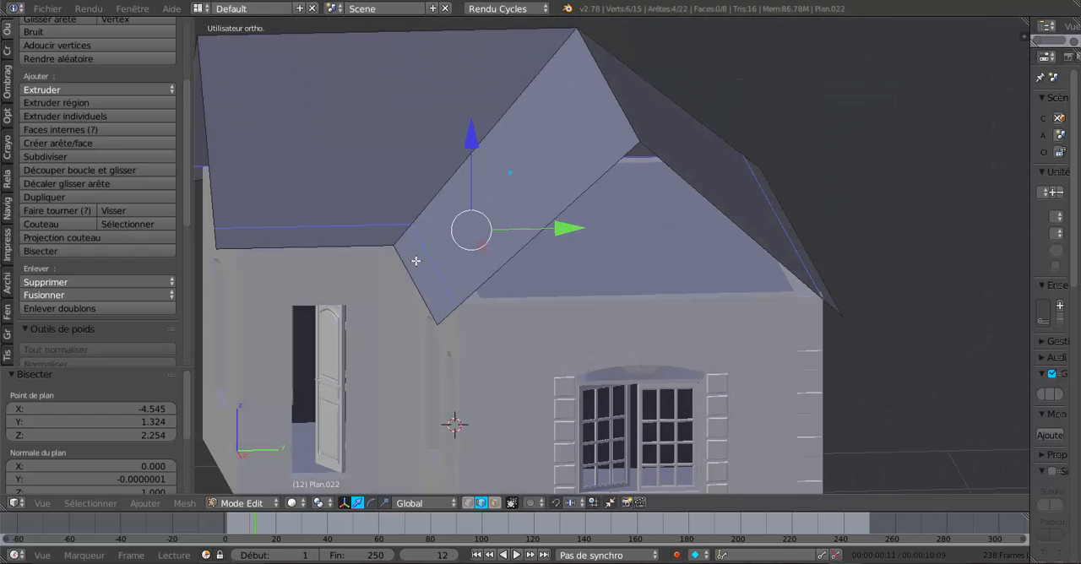
middle_click_drag(776, 331, 809, 310)
middle_click_drag(697, 318, 737, 317)
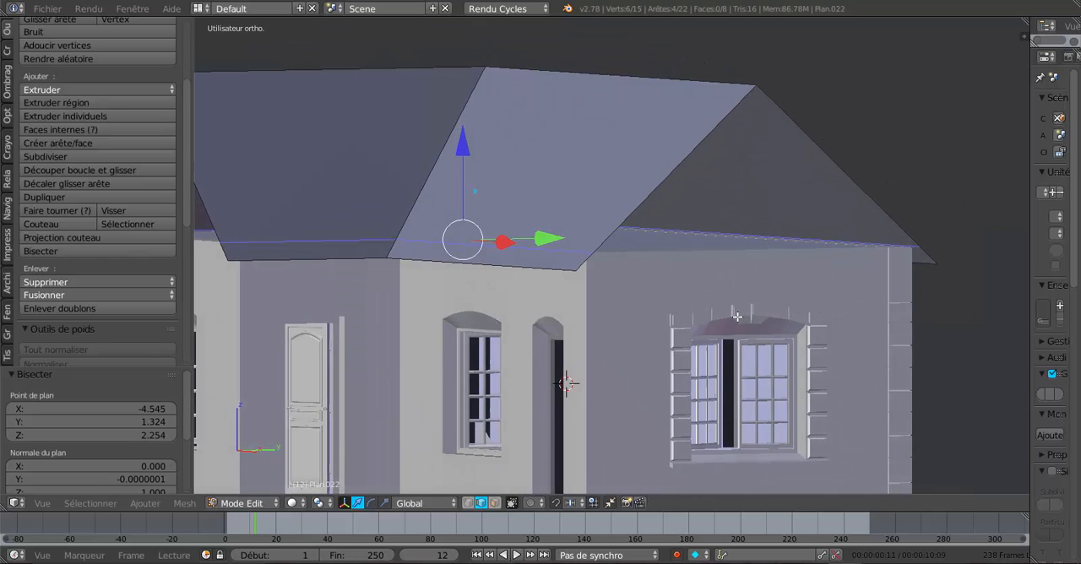
key("a")
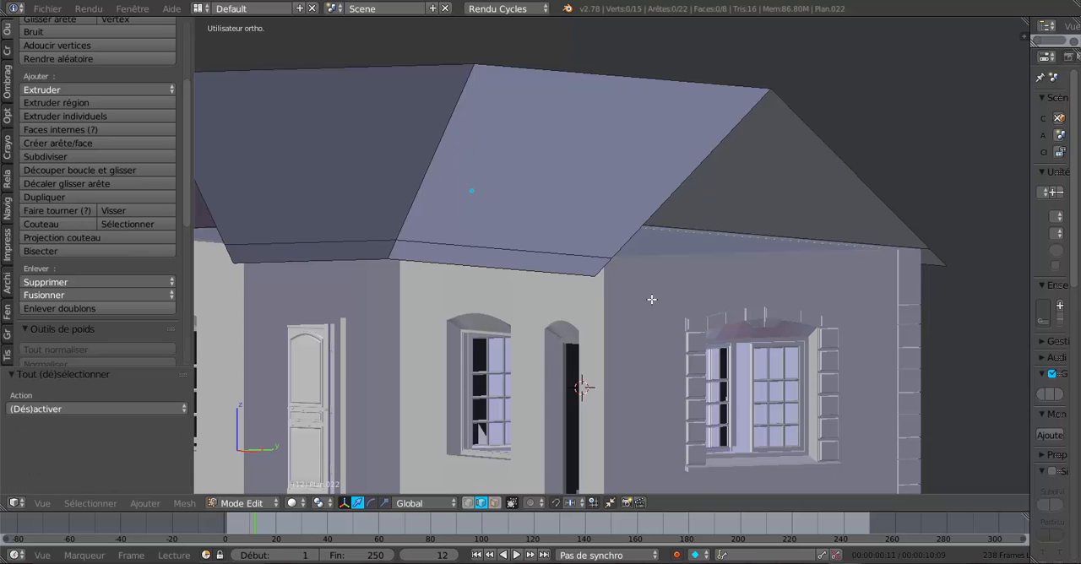
key("a")
middle_click_drag(670, 307, 804, 307, "shift")
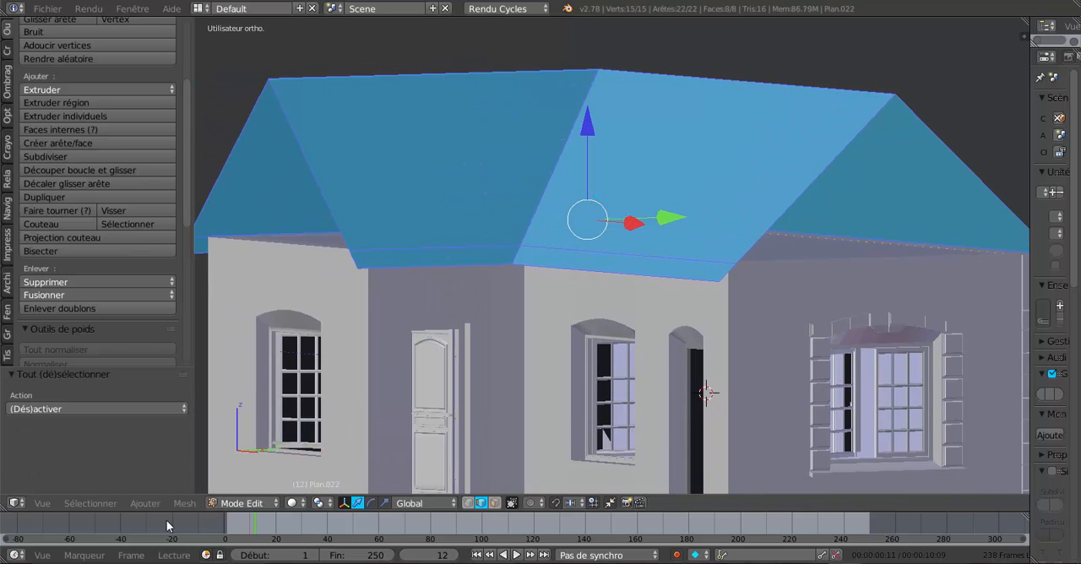
left_click(183, 504)
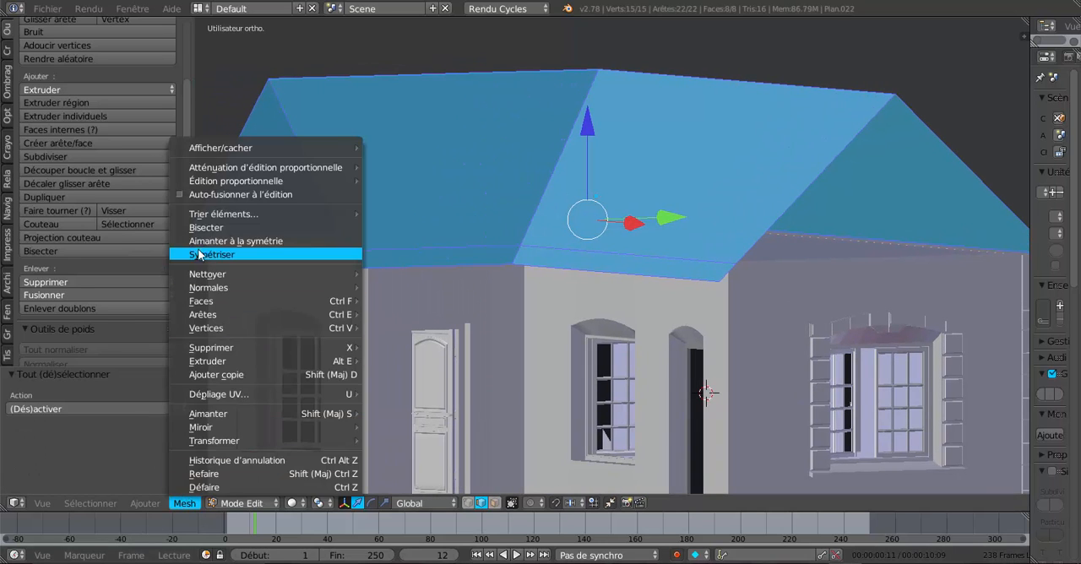
mouse_move(214, 305)
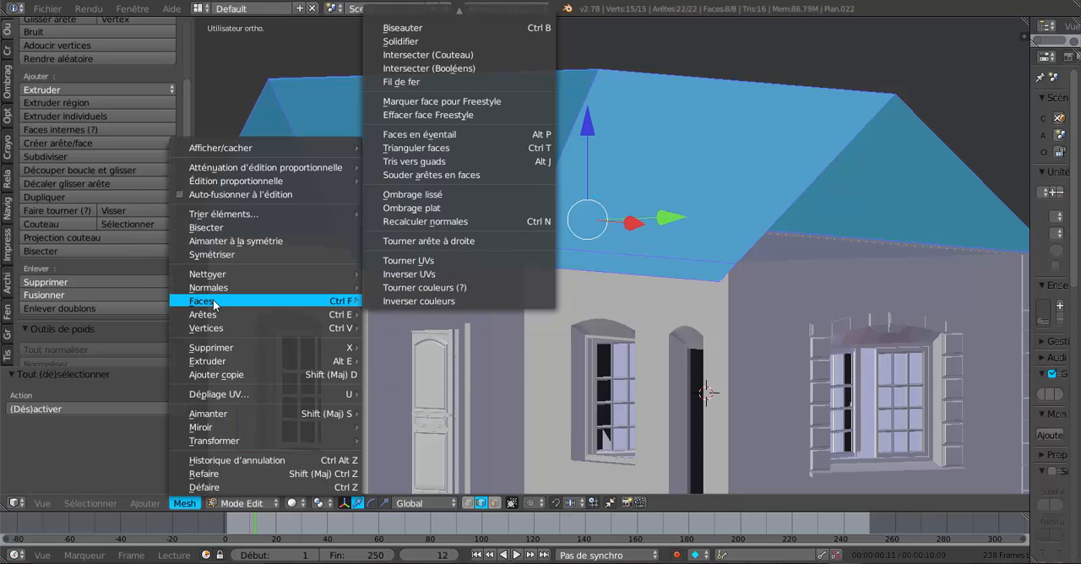
left_click(402, 42)
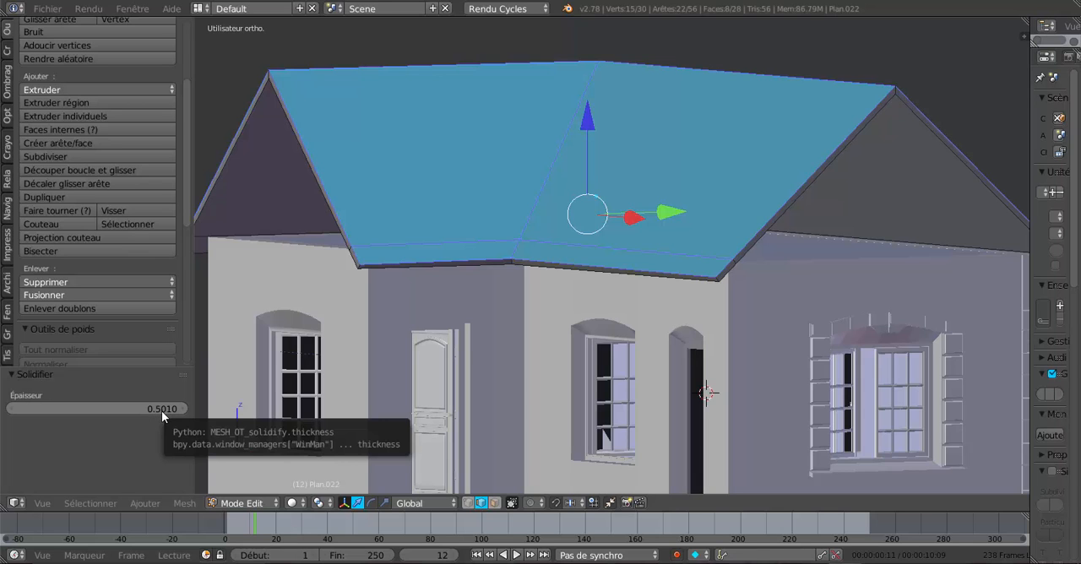
middle_click_drag(452, 321, 412, 321)
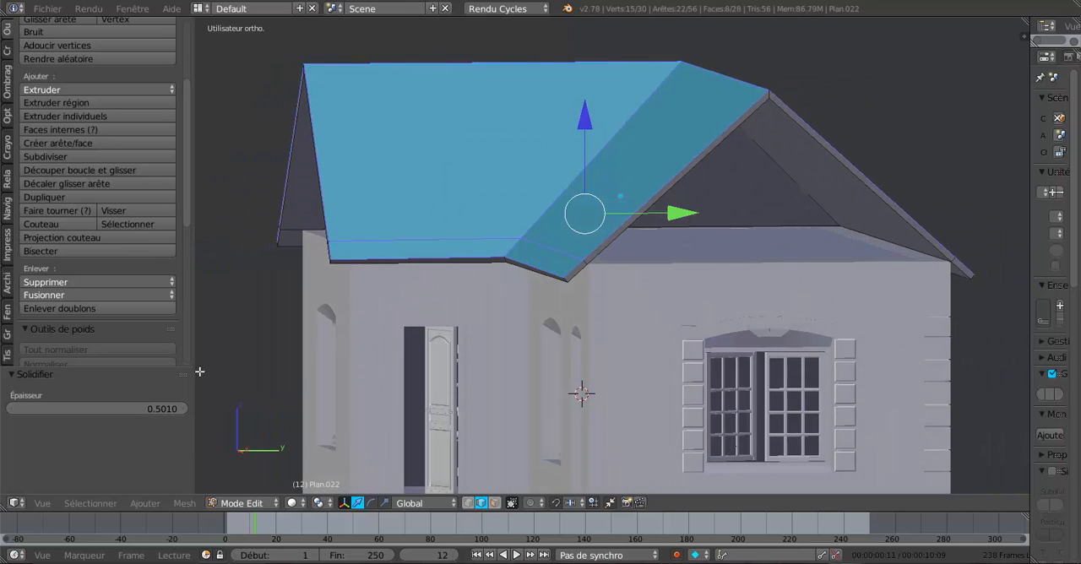
mouse_move(165, 409)
left_mouse_down()
mouse_move(202, 409)
mouse_move(174, 408)
left_mouse_up()
middle_click_drag(743, 177, 751, 226)
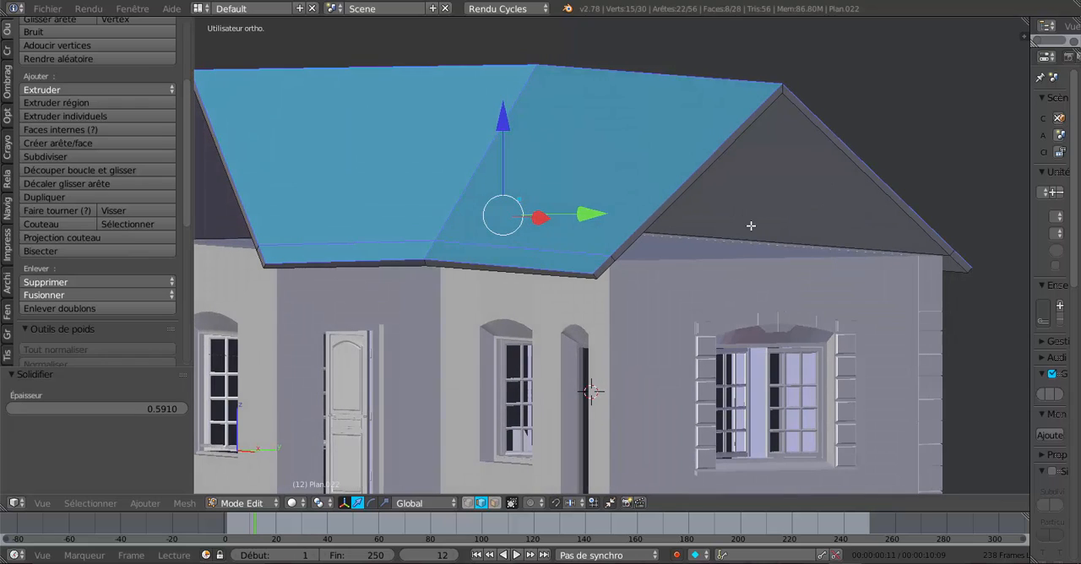
- Select the two inner sloping roof edges at the gable end, duplicate them in place and fill them with a face
middle_click_drag(774, 262, 759, 198)
right_click(816, 79)
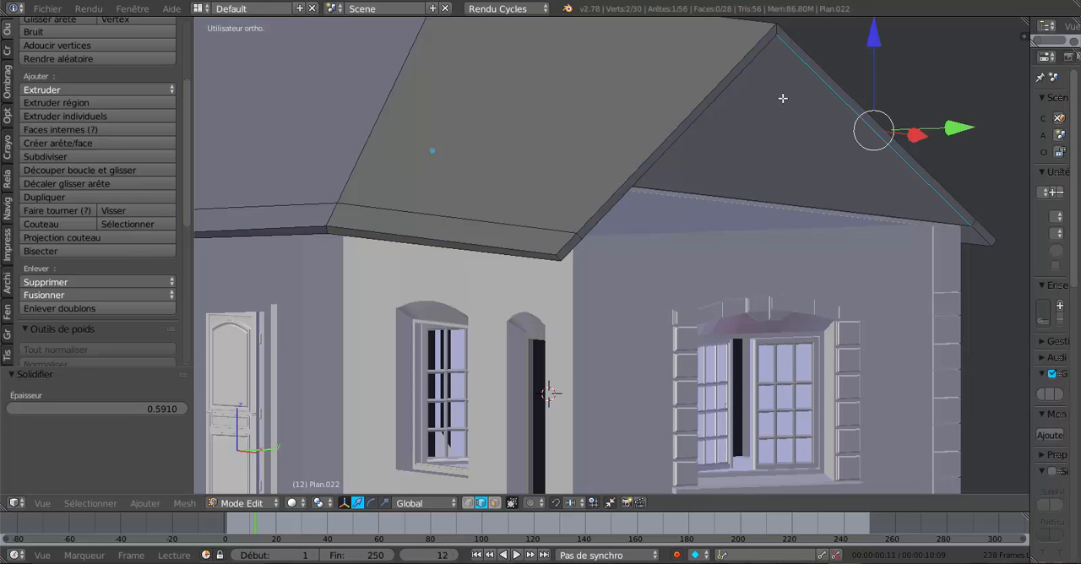
right_click(732, 87, "shift")
scroll(735, 131, "down", 2)
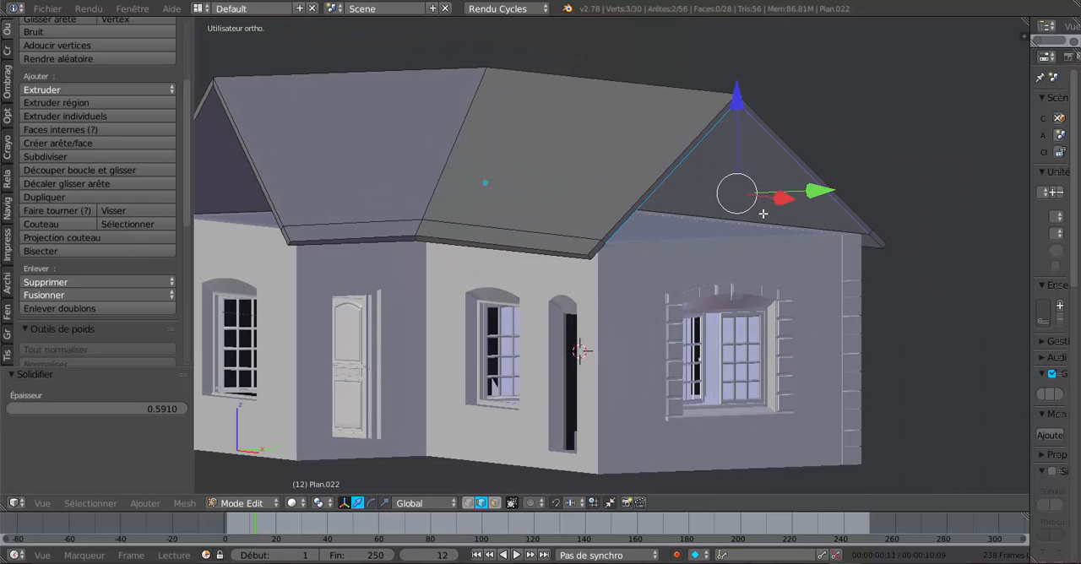
middle_click_drag(803, 251, 726, 238)
scroll(714, 241, "up", 2)
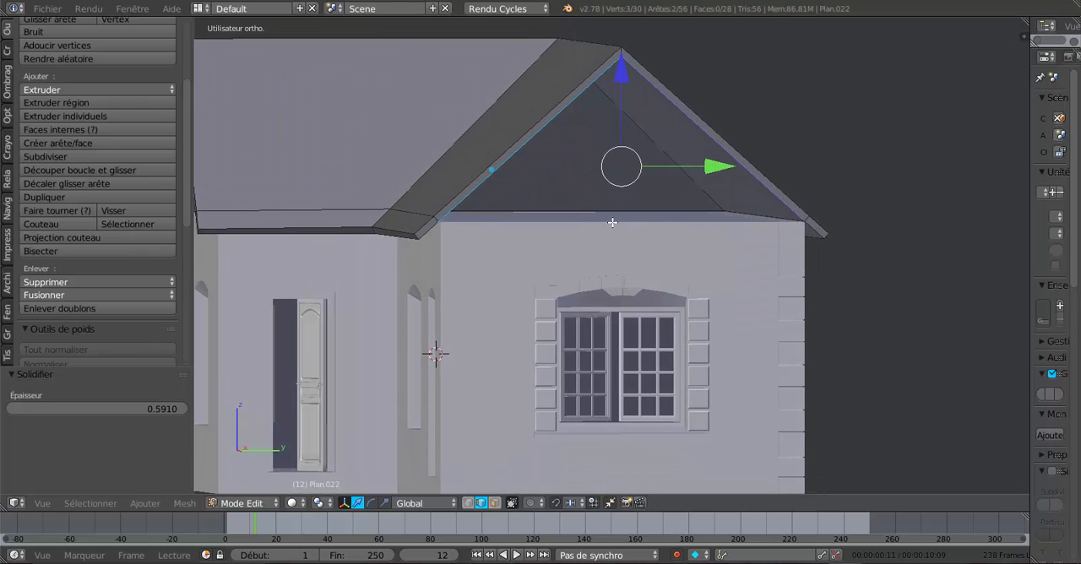
key("shift+d")
right_click(746, 252)
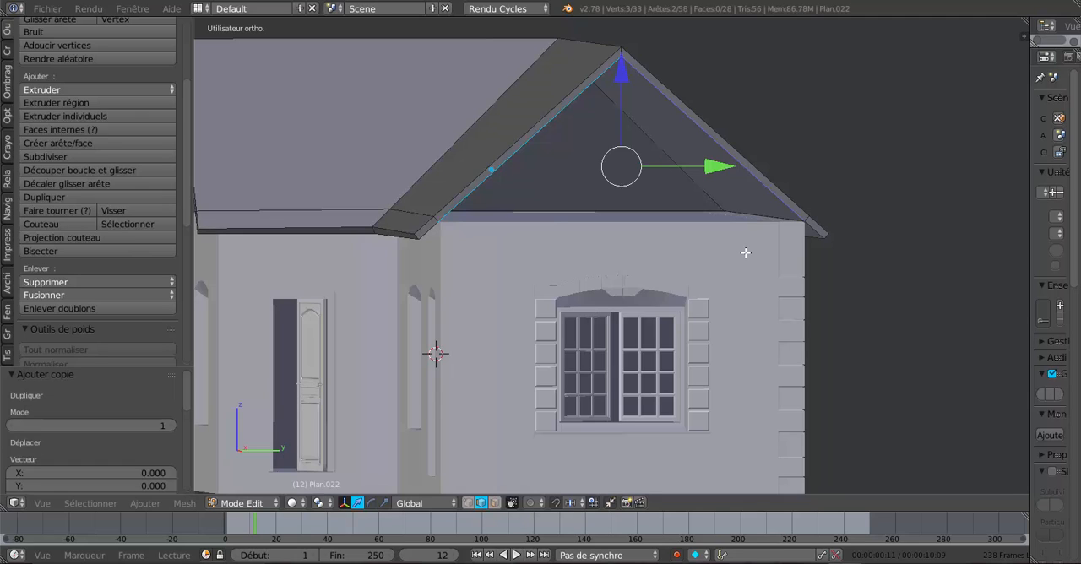
key("f")
- Move the new triangular gable face along X by -0.121, back towards the end wall
mouse_move(743, 248)
middle_mouse_down()
mouse_move(799, 259)
mouse_move(818, 220)
mouse_move(758, 258)
middle_mouse_up()
key("g")
key("x")
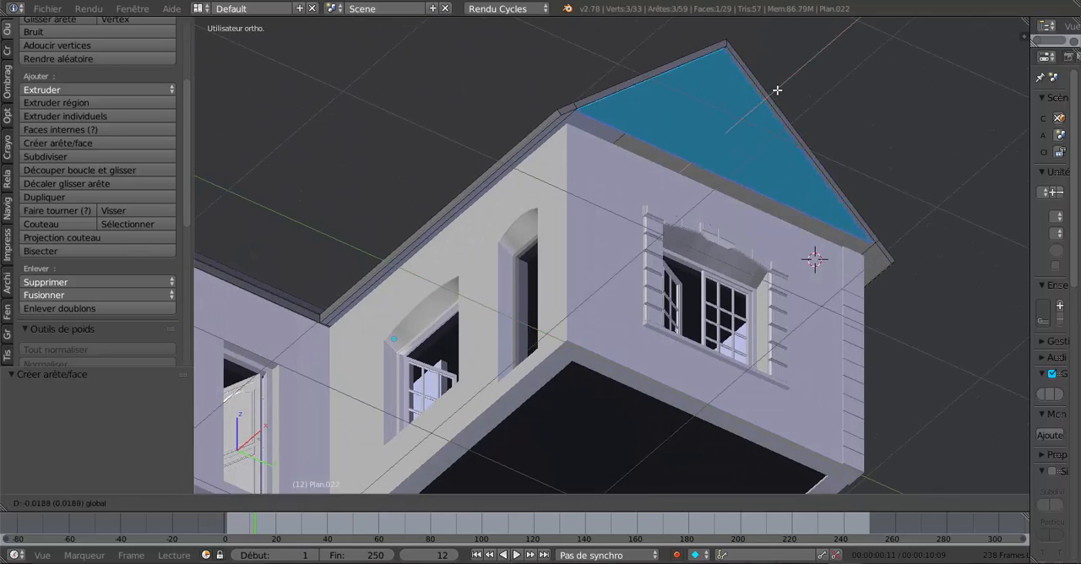
left_click(769, 101)
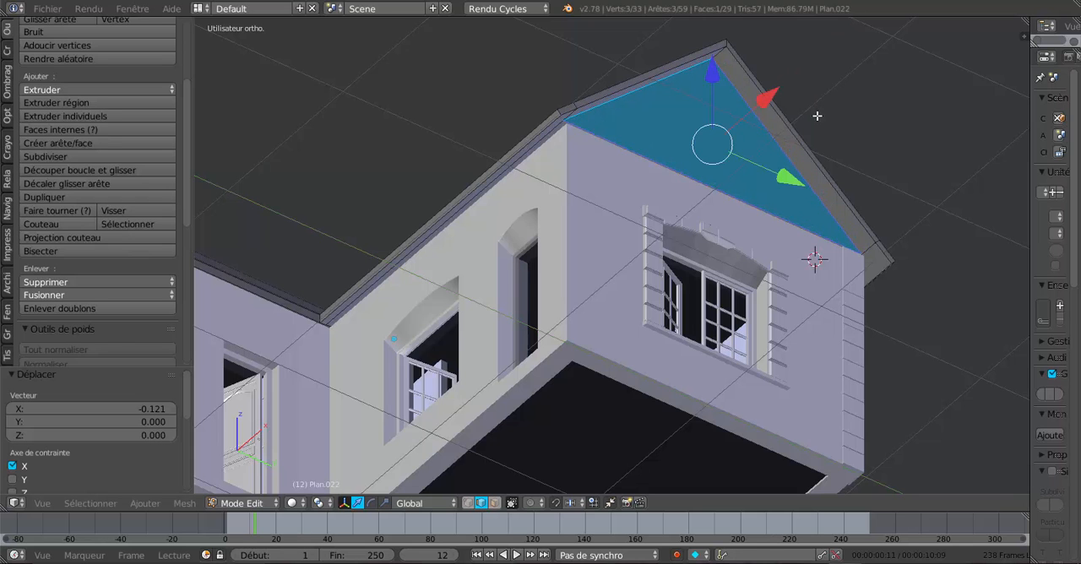
middle_click_drag(817, 116, 799, 167)
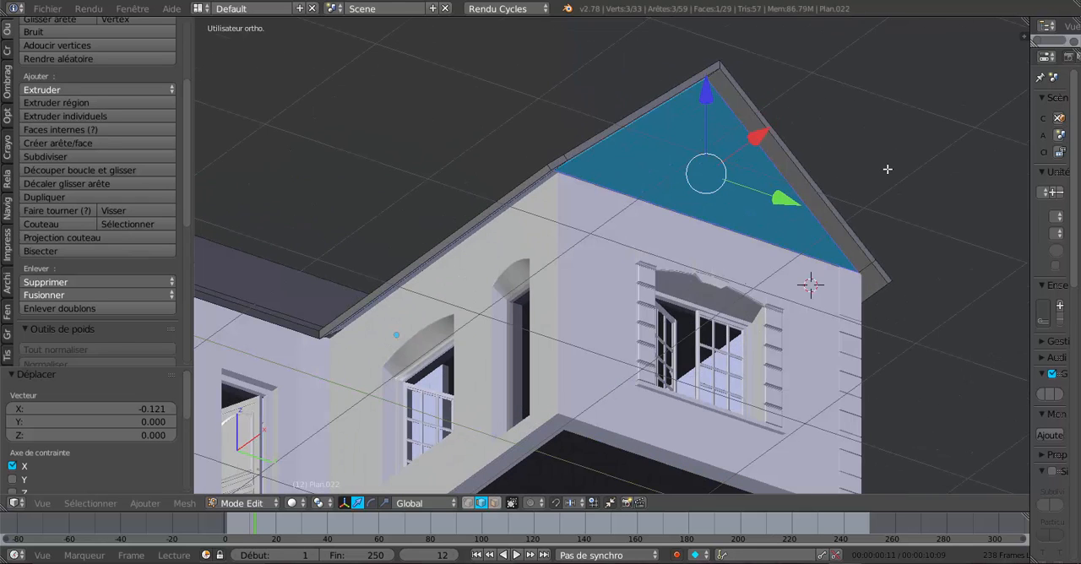
- In wireframe top view, nudge the gable face along X by -0.002 near the end wall's window
key("KP_7")
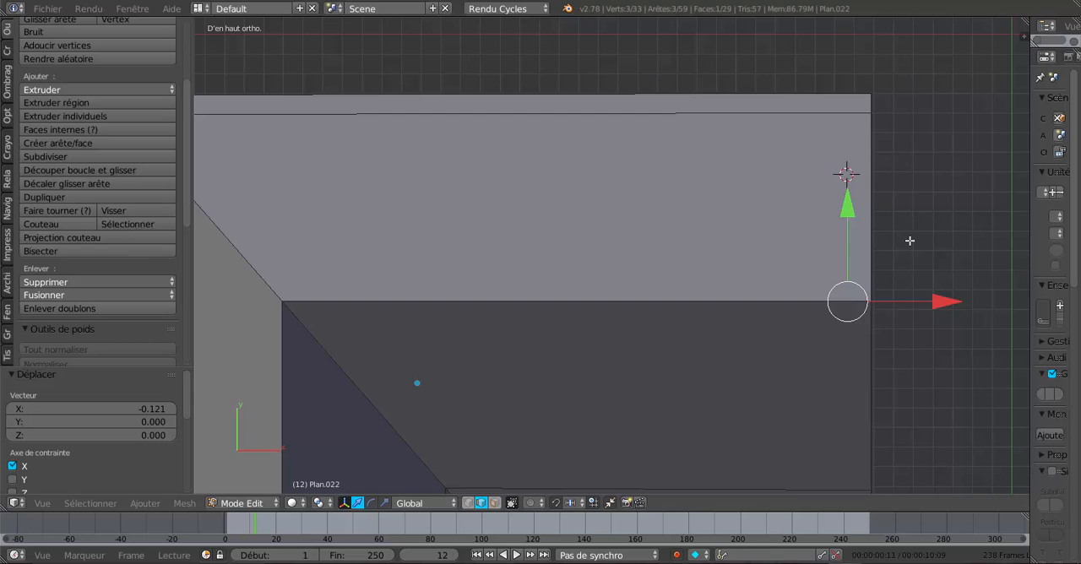
key("z")
scroll(897, 245, "up", 4)
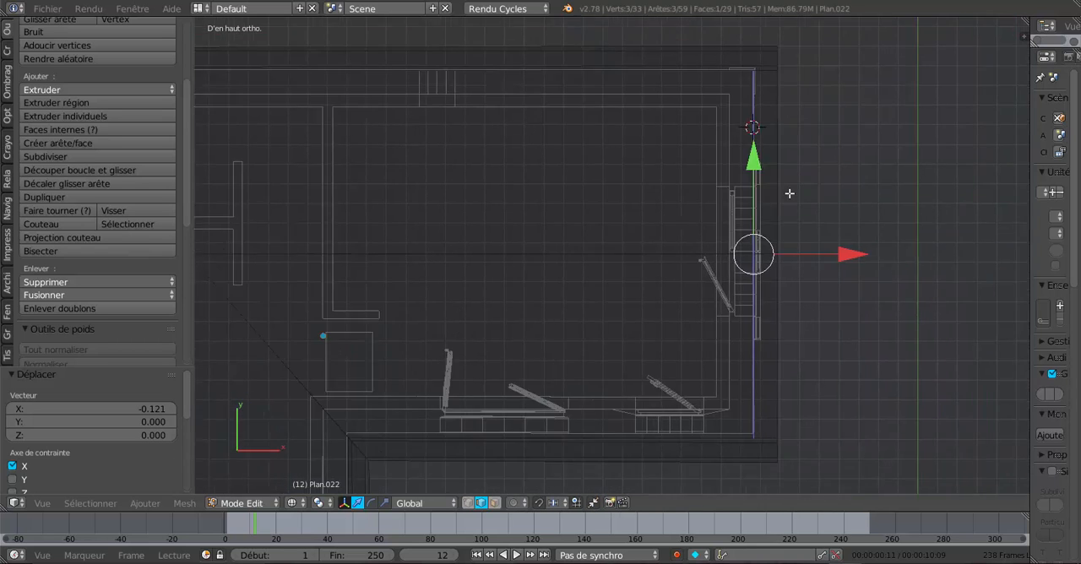
scroll(675, 159, "up", 3)
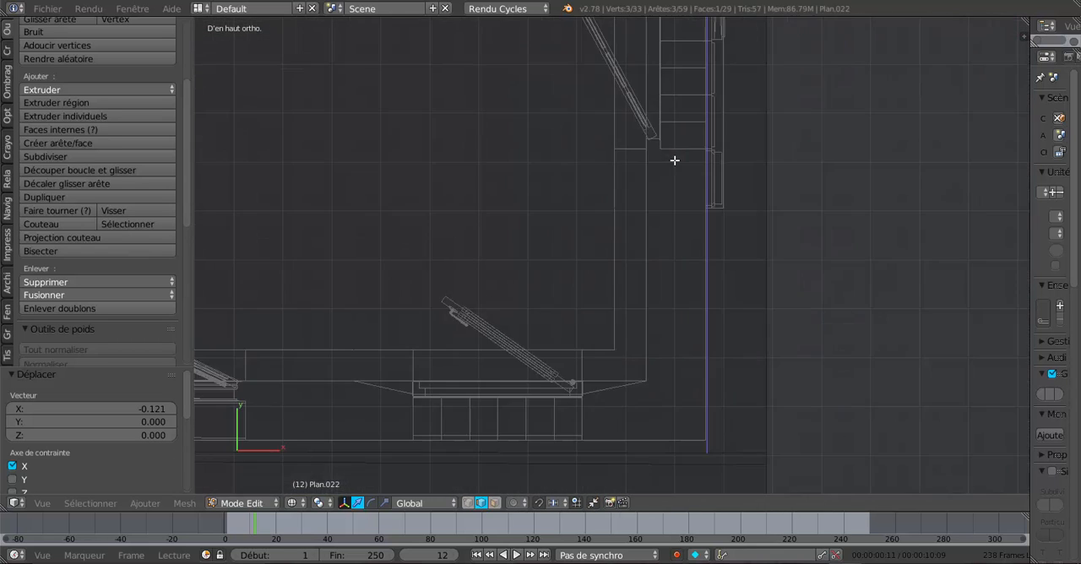
scroll(735, 203, "down", 1)
scroll(726, 279, "up", 2)
scroll(786, 295, "up", 4)
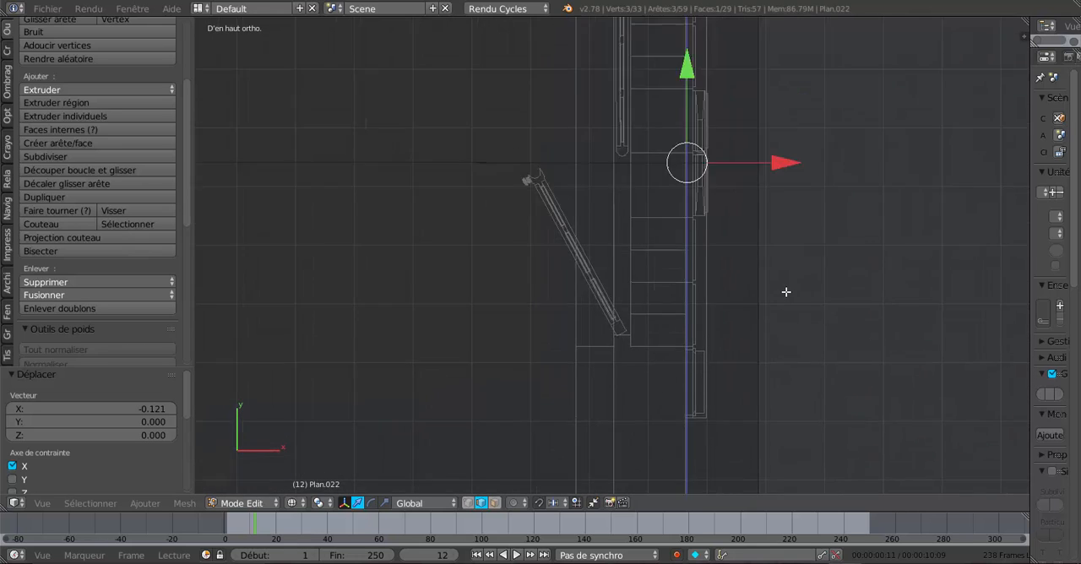
scroll(747, 298, "up", 1, "shift")
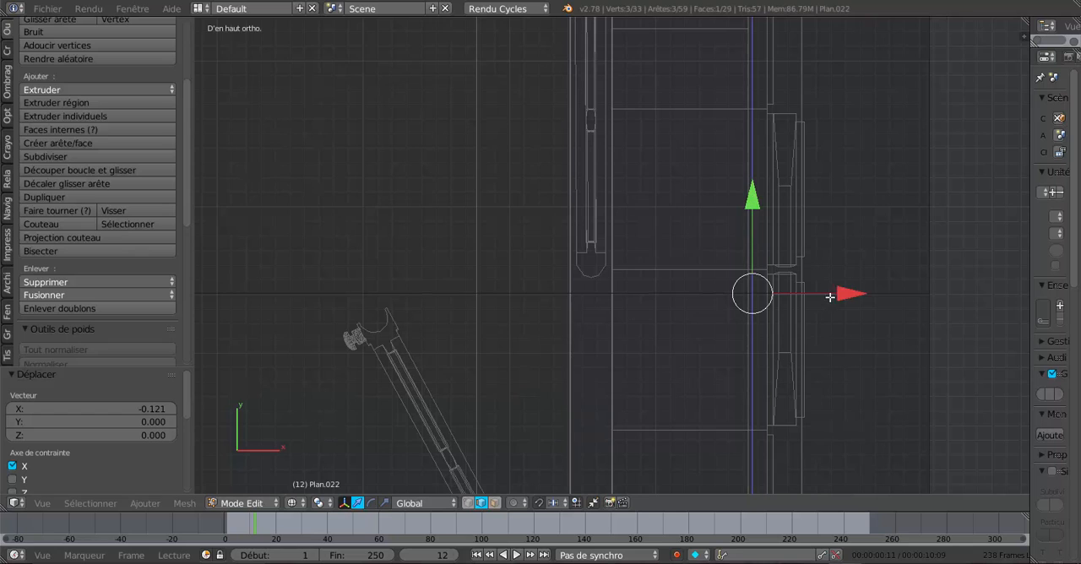
left_click_drag(848, 292, 845, 295)
- Shift the gable face outward along X by 0.035 and check it against the wall in solid shading
scroll(846, 295, "down", 3)
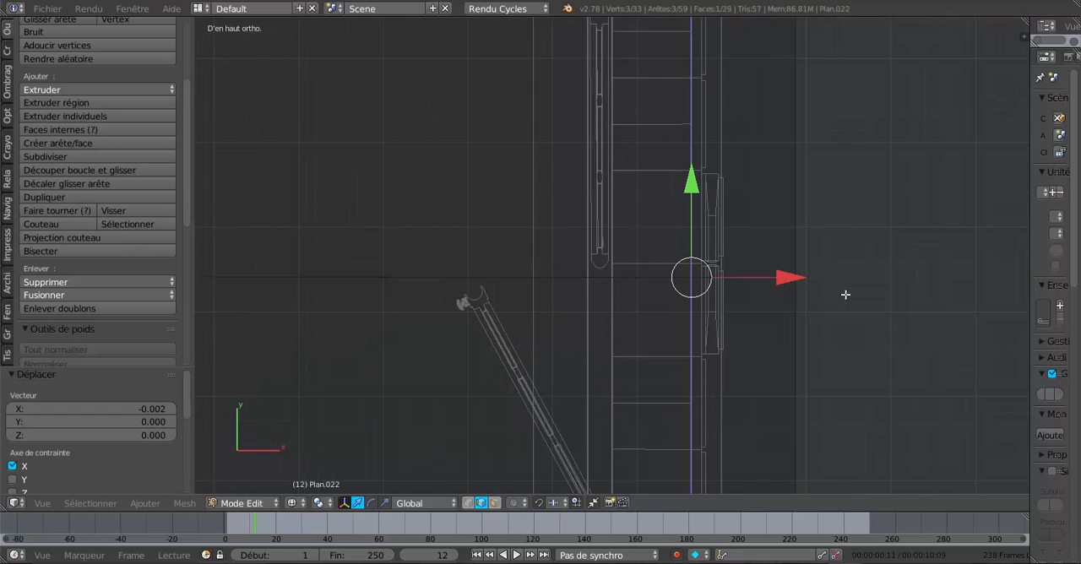
left_click_drag(787, 277, 813, 277)
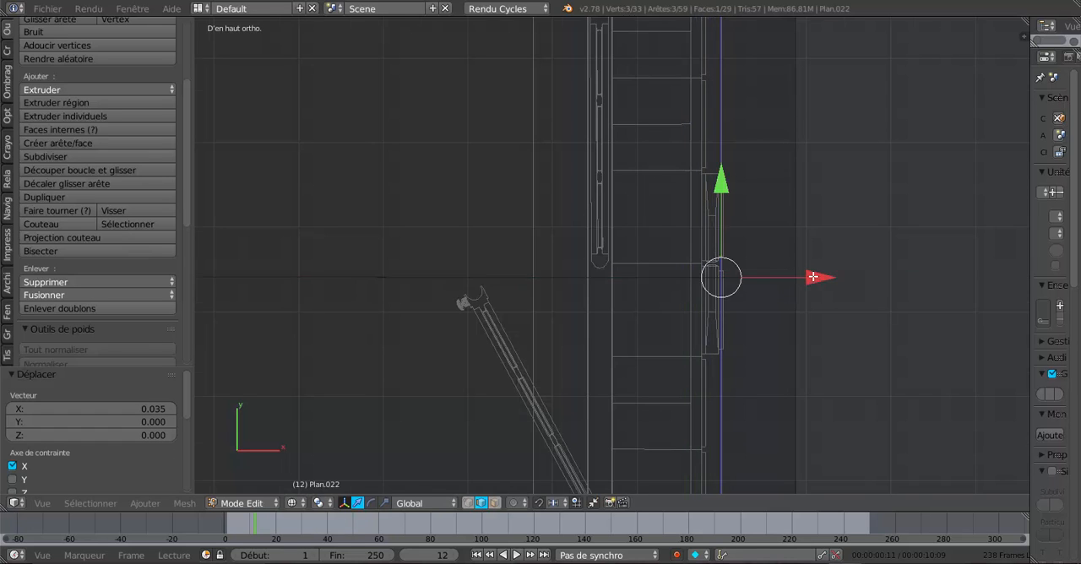
scroll(814, 276, "down", 3)
middle_click_drag(796, 246, 723, 291, "shift")
mouse_move(739, 348)
middle_mouse_down()
mouse_move(727, 325)
mouse_move(732, 260)
mouse_move(728, 365)
middle_mouse_up()
key("z")
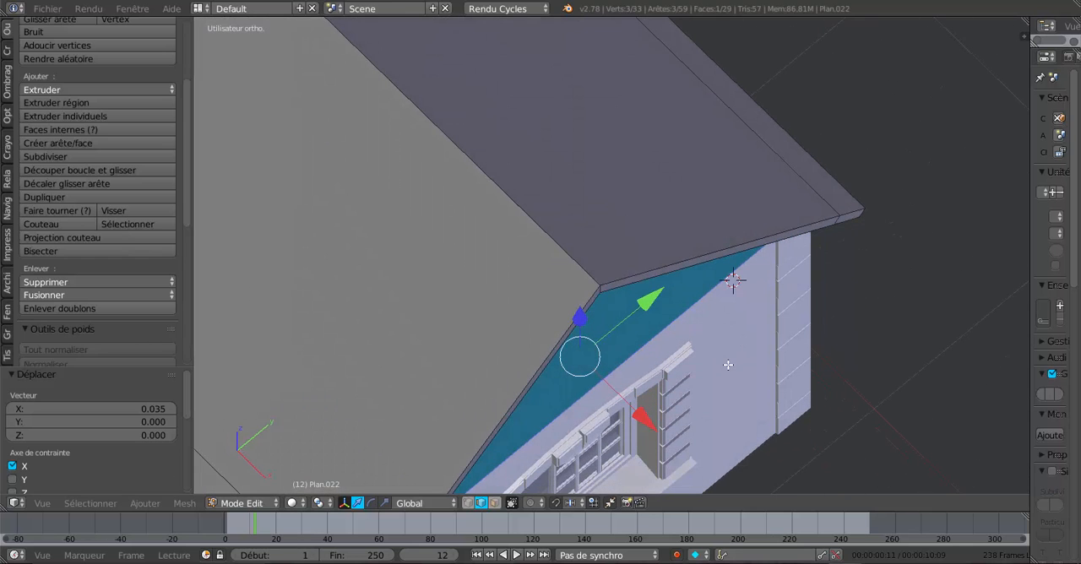
- In wireframe top view, move the gable face back along X by -0.033 towards the wall's outer line
key("KP_7")
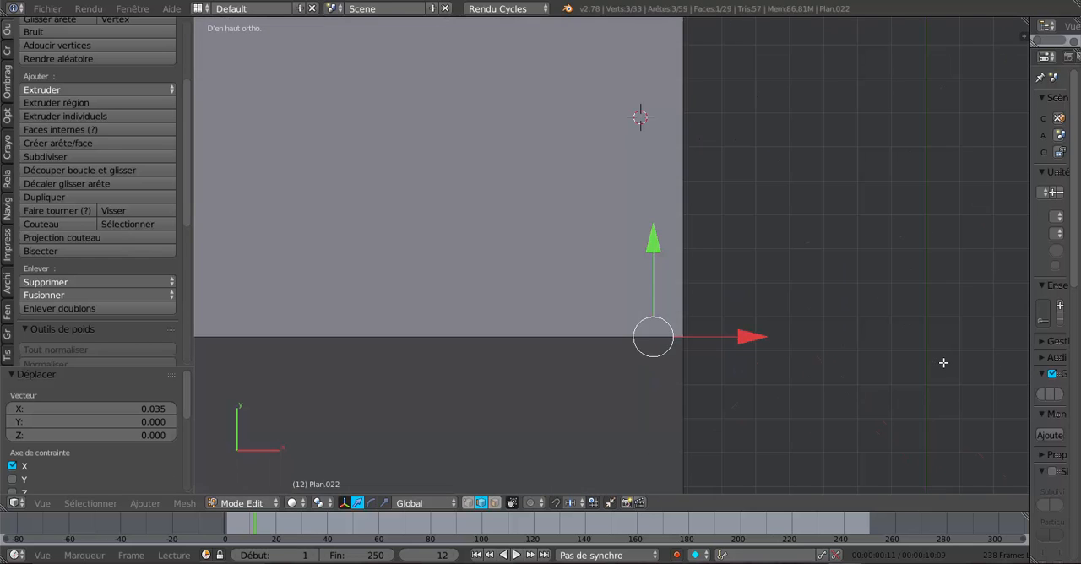
key("z")
scroll(944, 362, "up", 1)
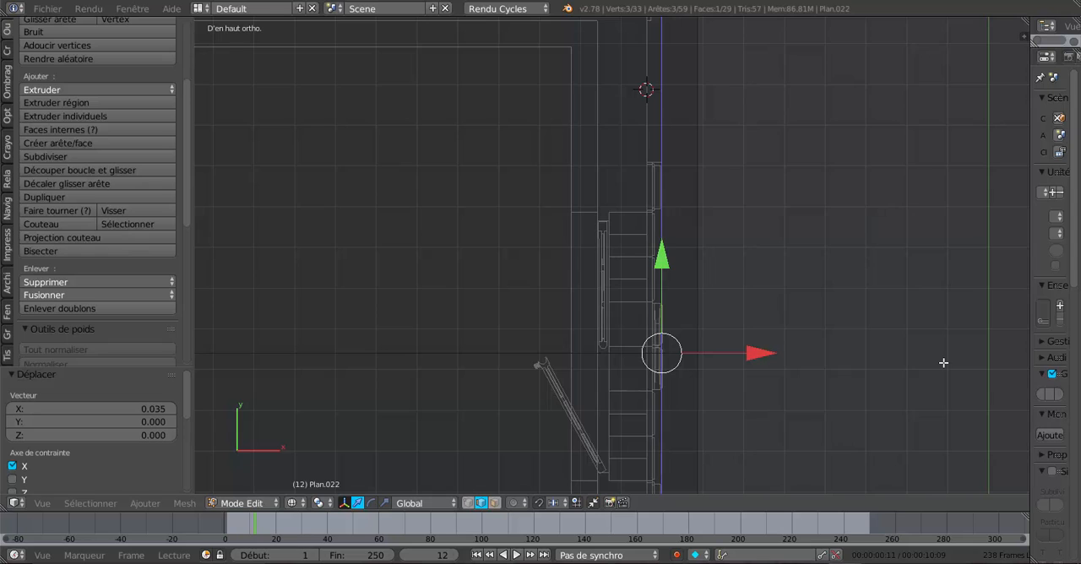
scroll(943, 362, "down", 2)
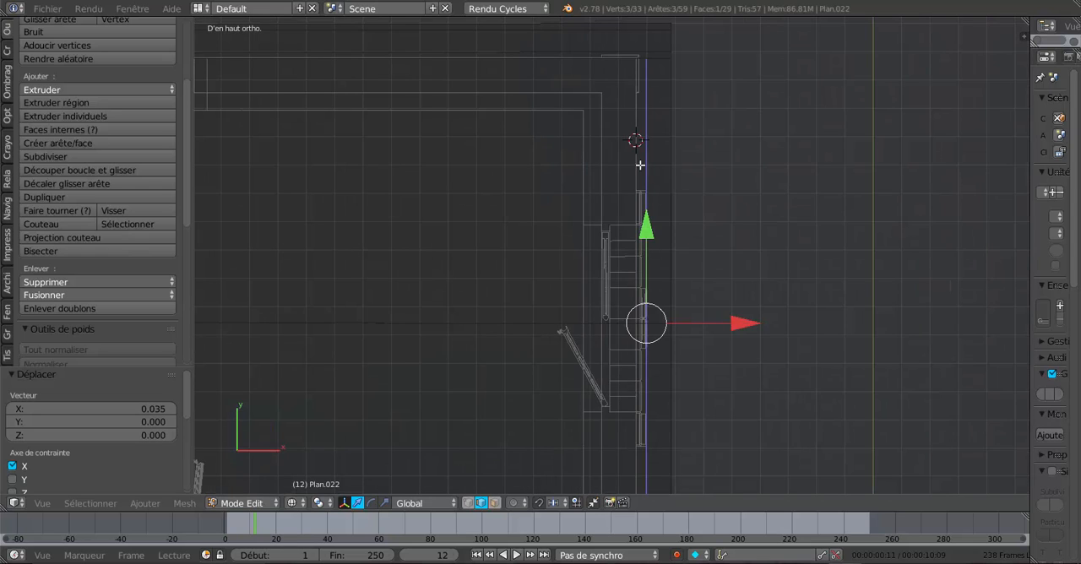
left_click_drag(740, 324, 728, 325)
scroll(688, 355, "up", 5)
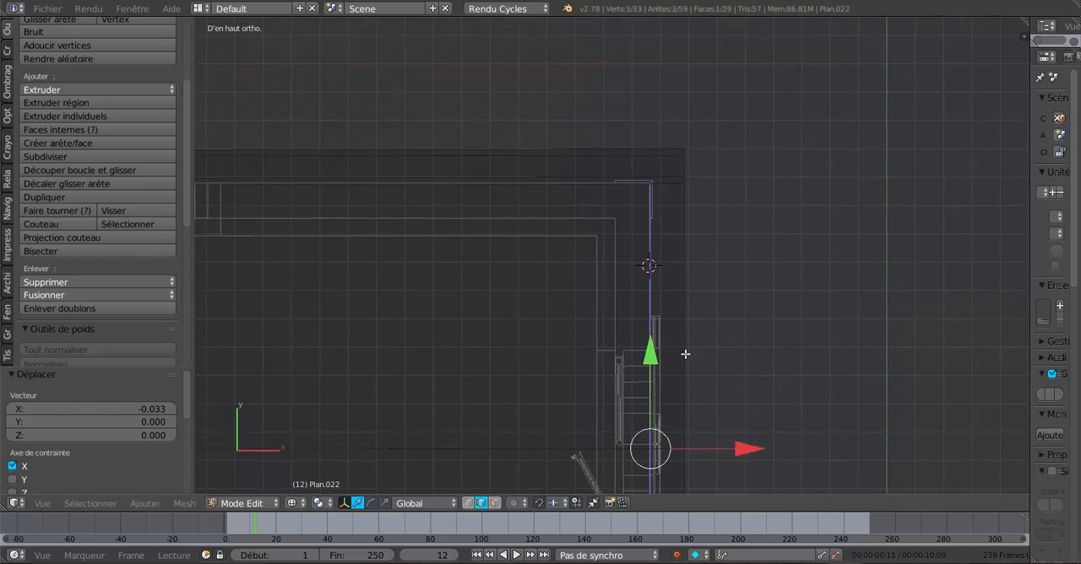
scroll(743, 279, "up", 3)
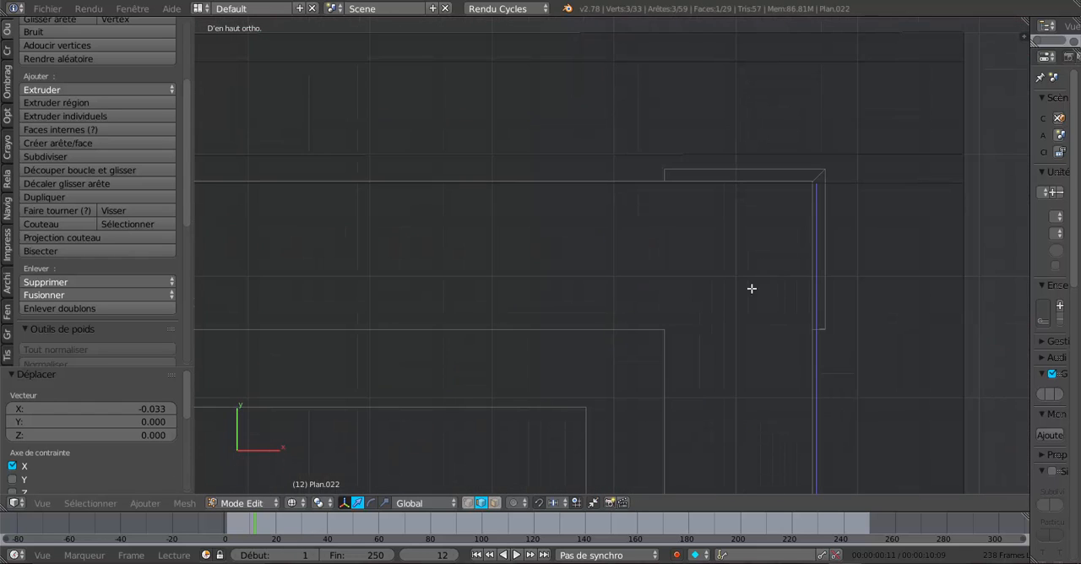
- Set the pivot point to the 3D cursor and place the cursor just outside the end wall's corner
left_click(299, 505)
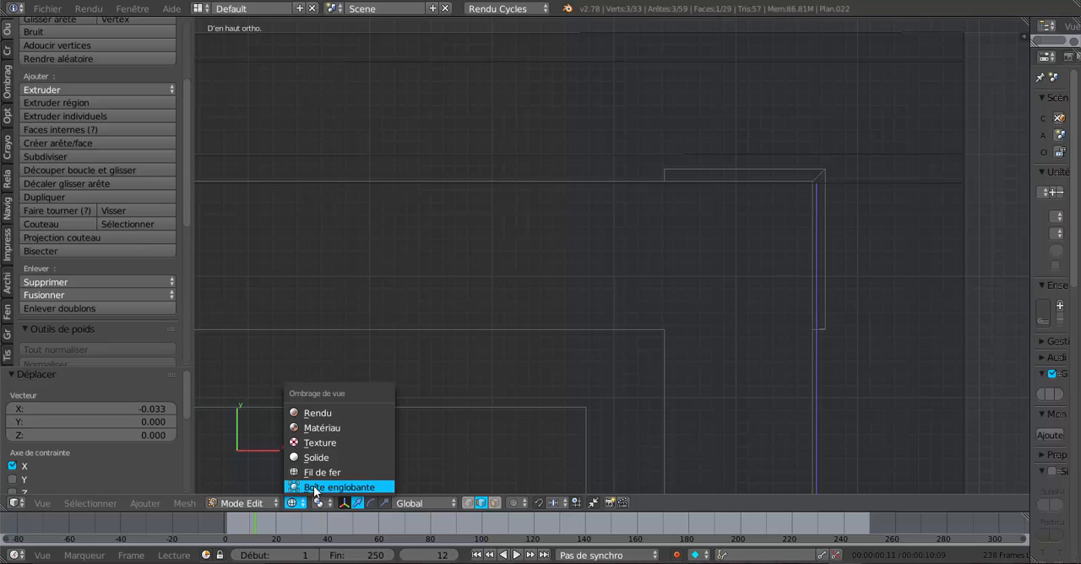
left_click(319, 503)
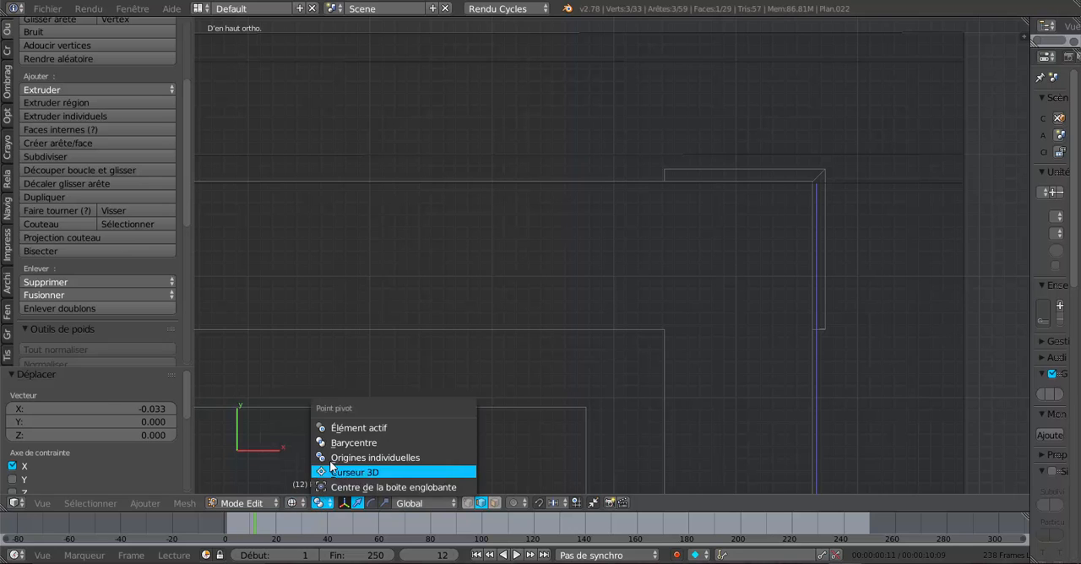
left_click(332, 473)
left_click(868, 255)
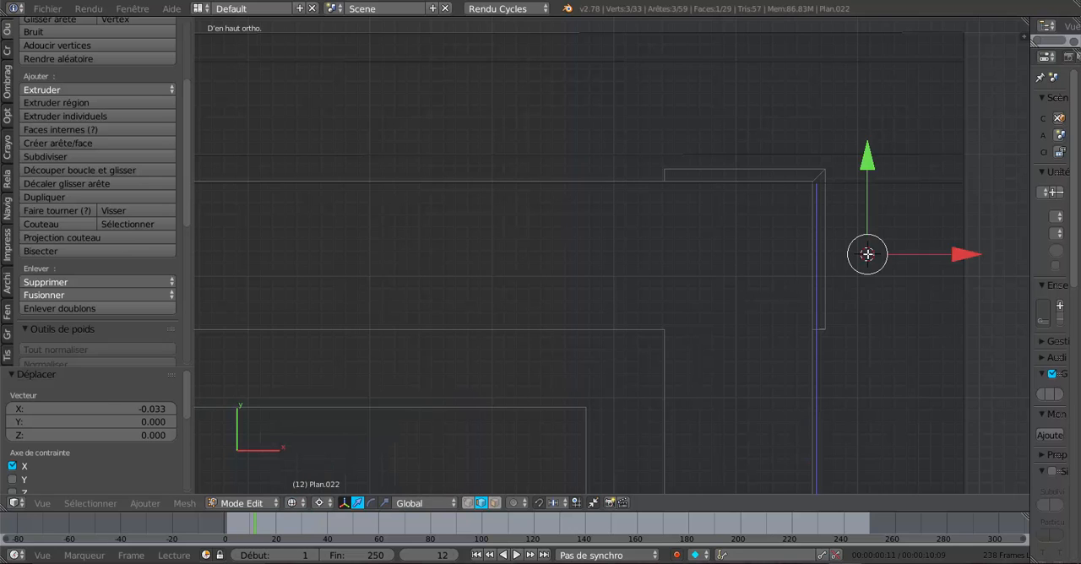
- Align the gable face with the end wall's outer line by moving it along X by -0.003
middle_click_drag(818, 283, 682, 319, "shift")
scroll(774, 293, "up", 1)
scroll(775, 298, "up", 1)
scroll(732, 319, "up", 2)
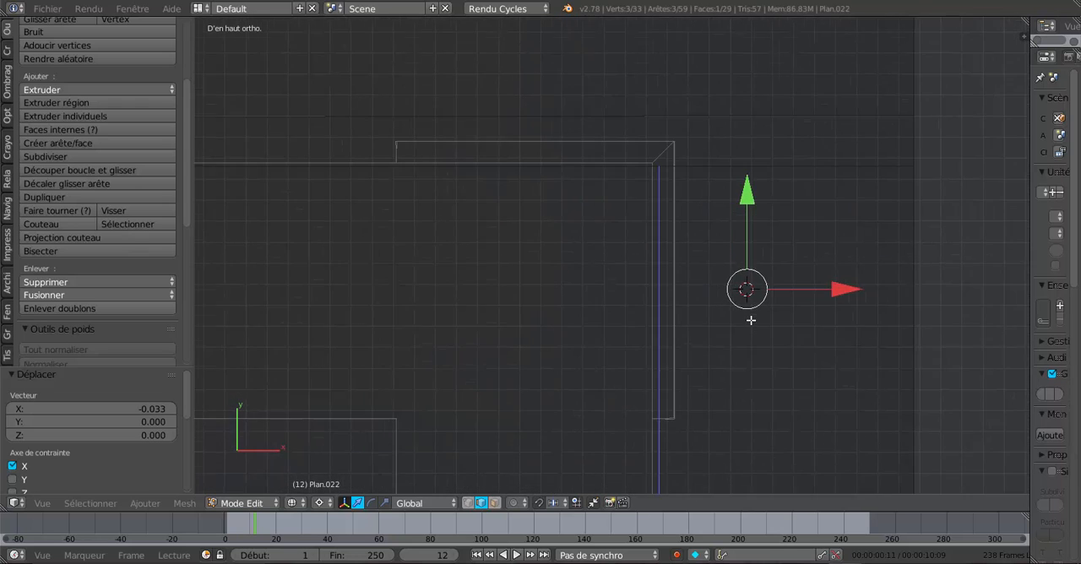
left_click_drag(870, 295, 863, 301)
scroll(814, 343, "down", 4)
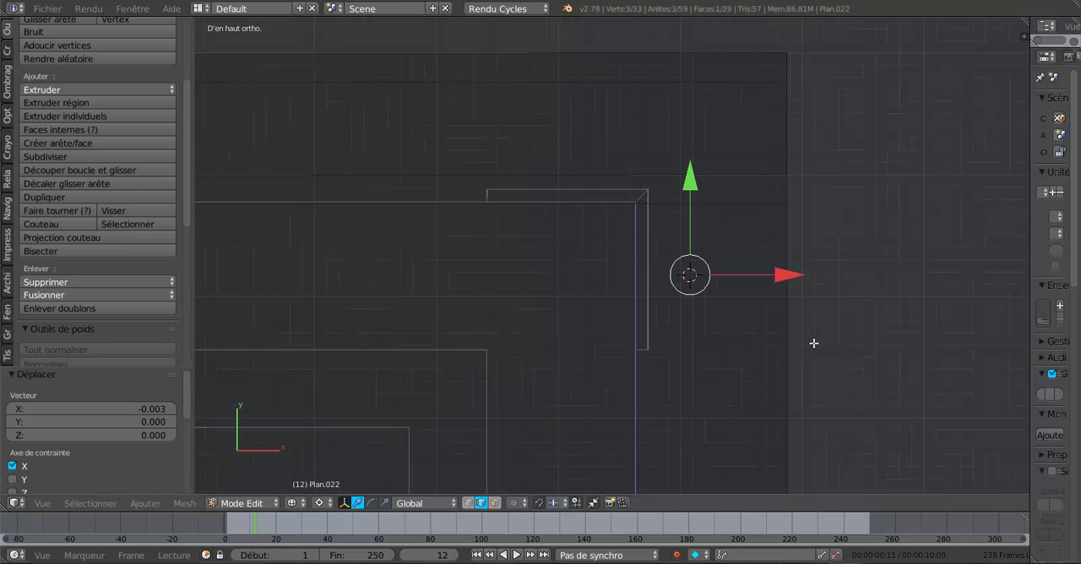
middle_click_drag(540, 325, 618, 268, "shift")
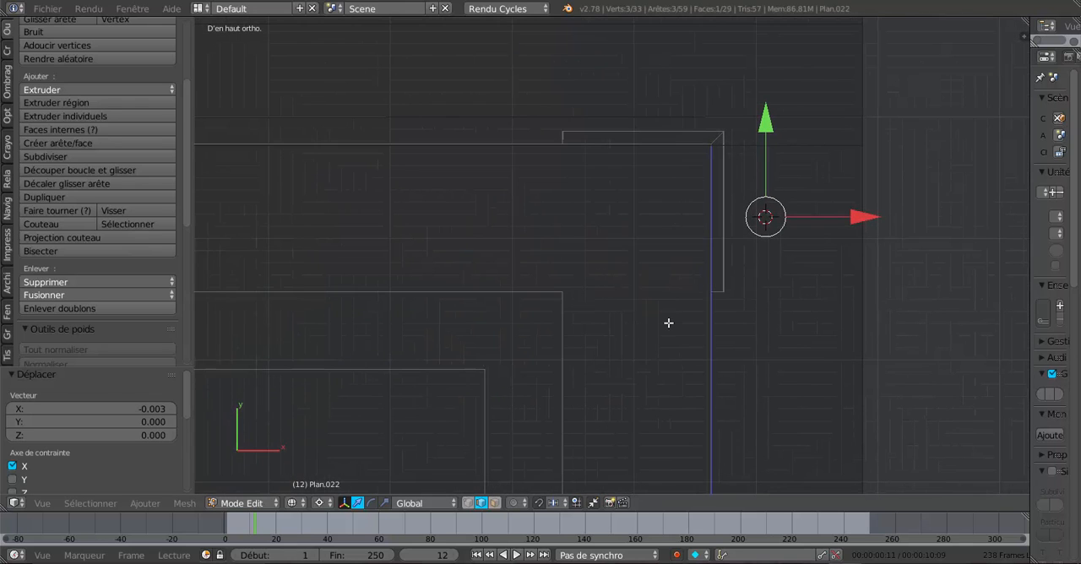
- Extrude the gable face in place and move the new face along X by -0.123 to give the gable wall its thickness
key("e")
right_click(780, 371)
left_click_drag(867, 217, 714, 235)
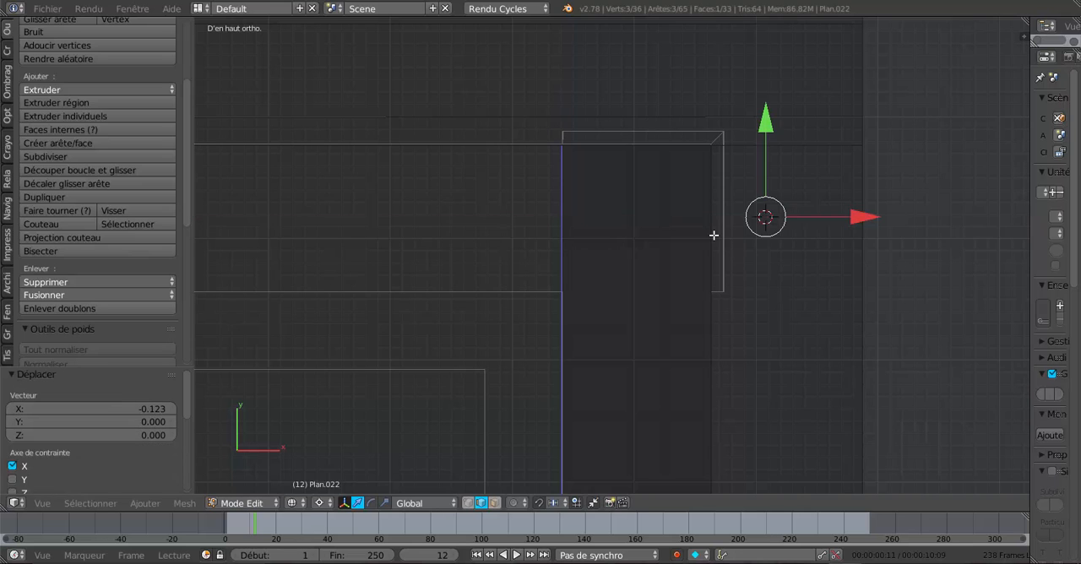
key("Tab")
scroll(726, 267, "down", 5)
key("Tab")
- Duplicate the two sloping inner roof edges of the other gable end in place and fill them with a triangular face
mouse_move(769, 338)
middle_mouse_down()
mouse_move(688, 369)
mouse_move(620, 296)
mouse_move(595, 338)
mouse_move(661, 297)
mouse_move(667, 324)
mouse_move(622, 310)
mouse_move(586, 268)
mouse_move(589, 212)
mouse_move(566, 321)
mouse_move(817, 318)
middle_mouse_up()
key("z")
scroll(815, 320, "down", 4)
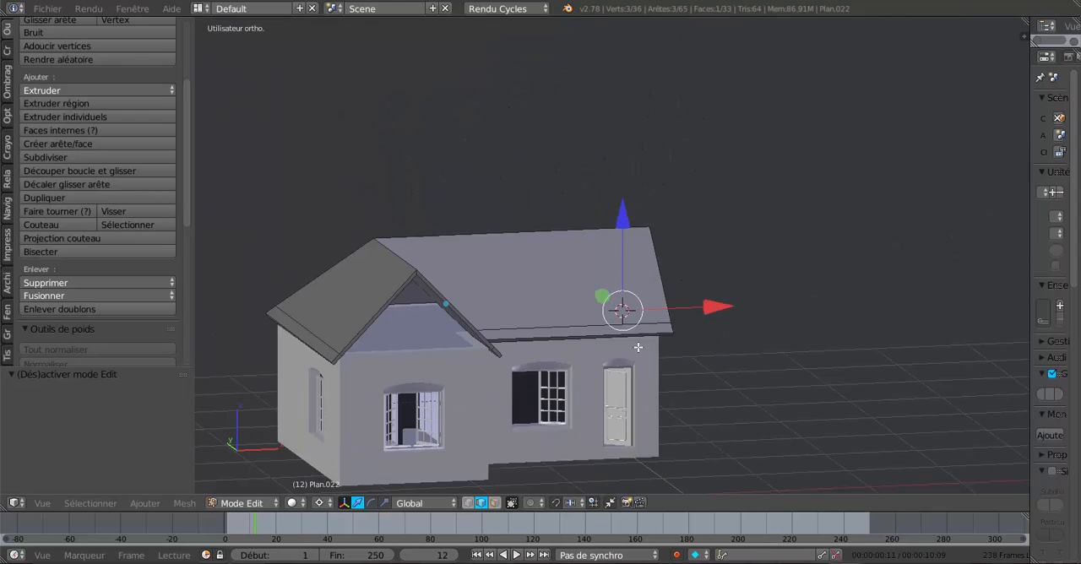
middle_click_drag(637, 348, 685, 337)
scroll(686, 336, "up", 5)
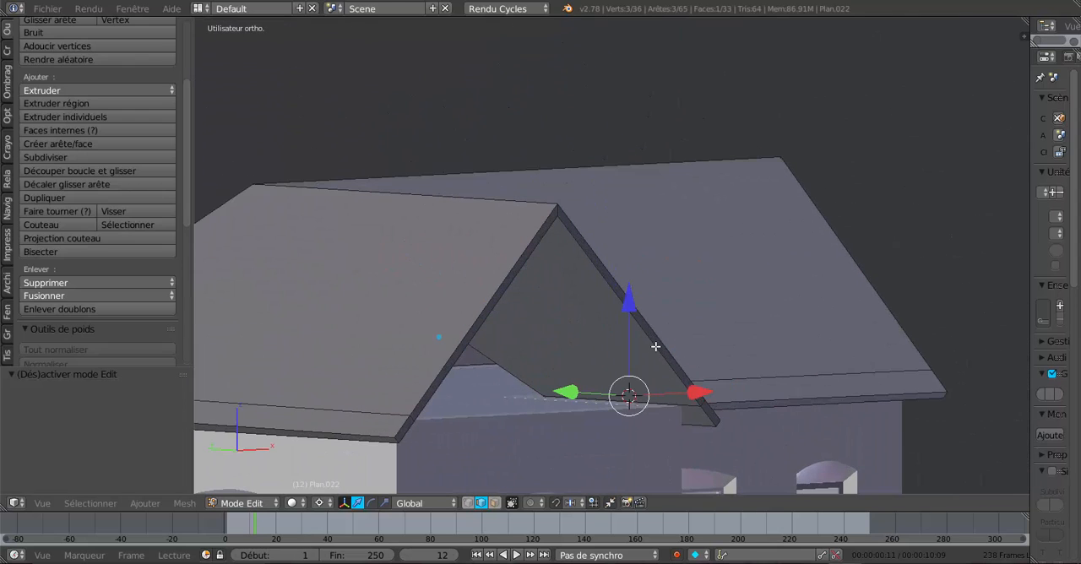
right_click(656, 346)
right_click(489, 314, "shift")
key("shift+d")
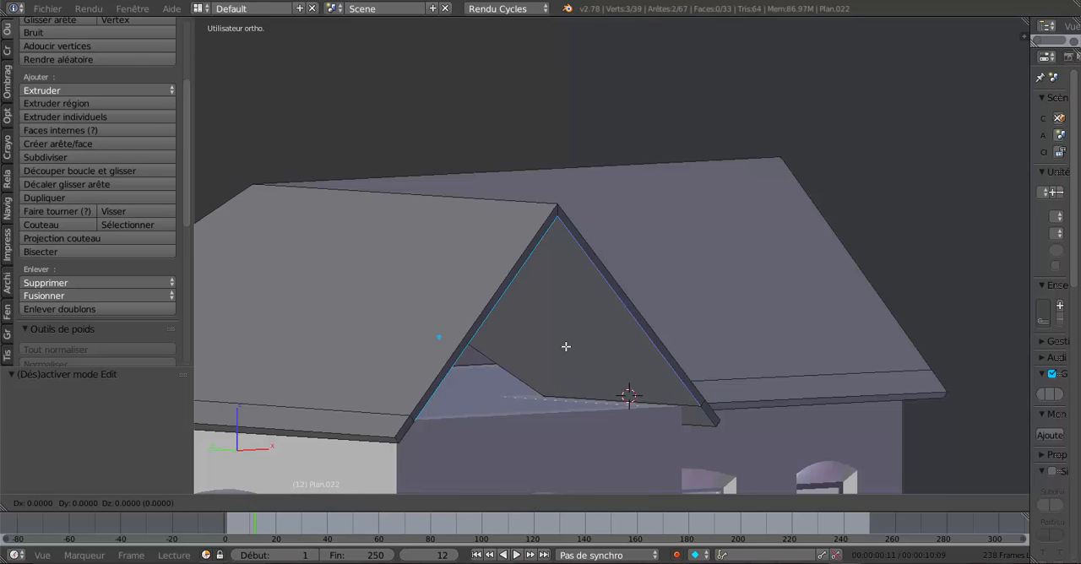
right_click(566, 346)
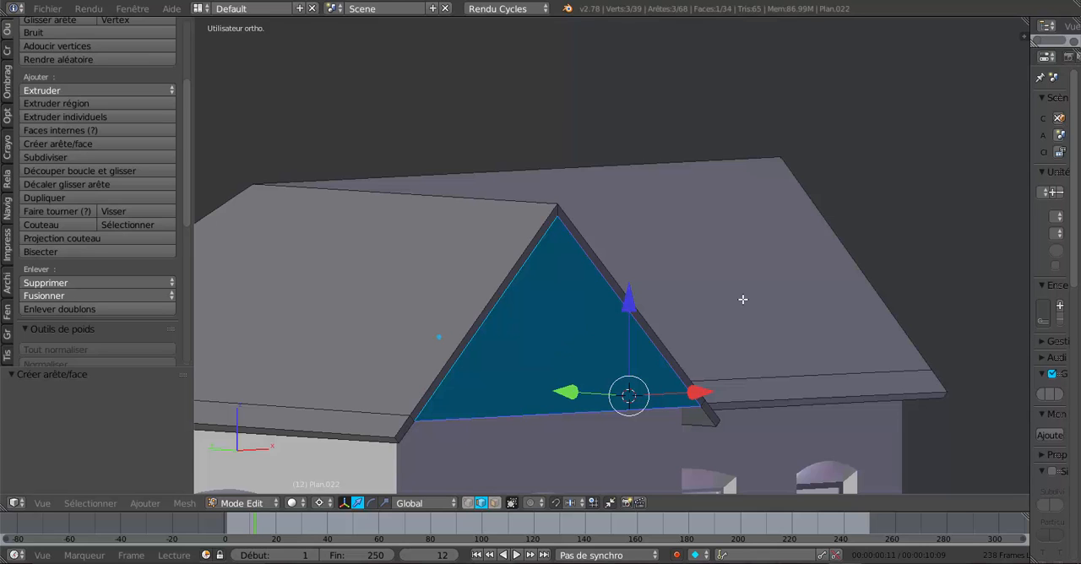
- Show the house in wireframe top view and switch the pivot point from the 3D cursor back to the selection
key("KP_7")
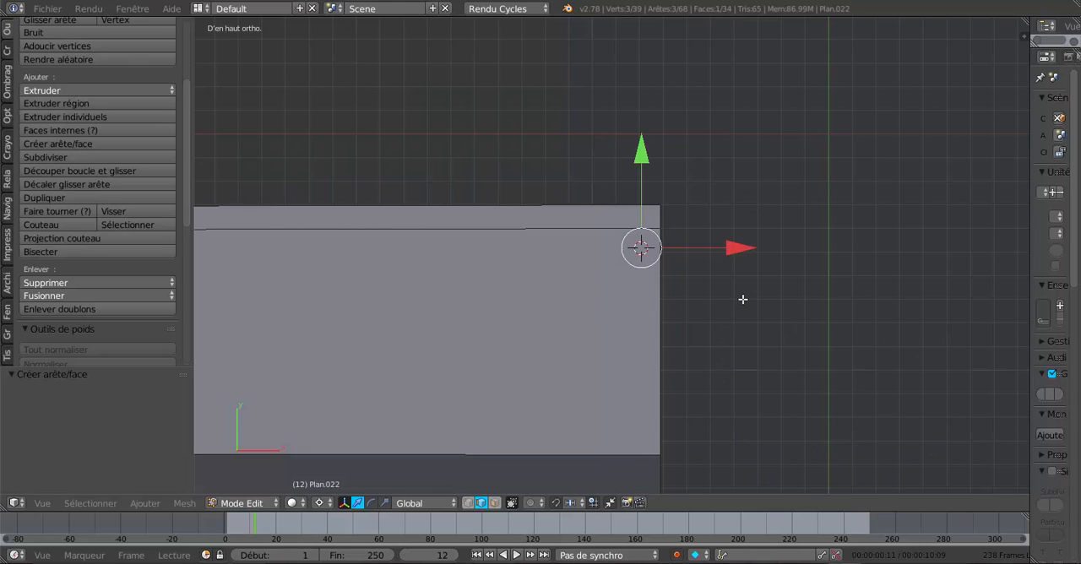
key("z")
scroll(743, 299, "down", 5)
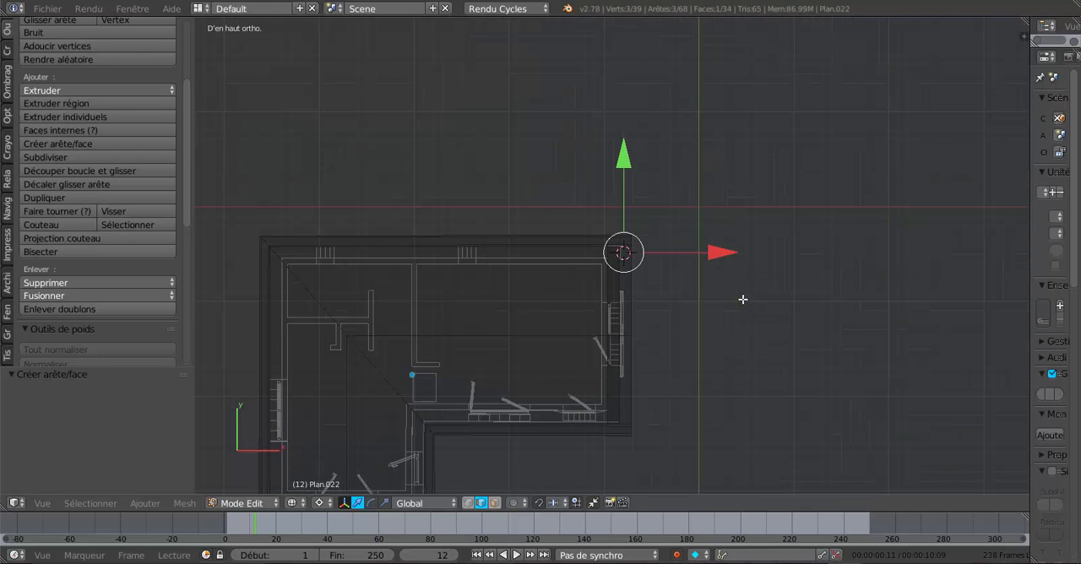
scroll(742, 299, "up", 5)
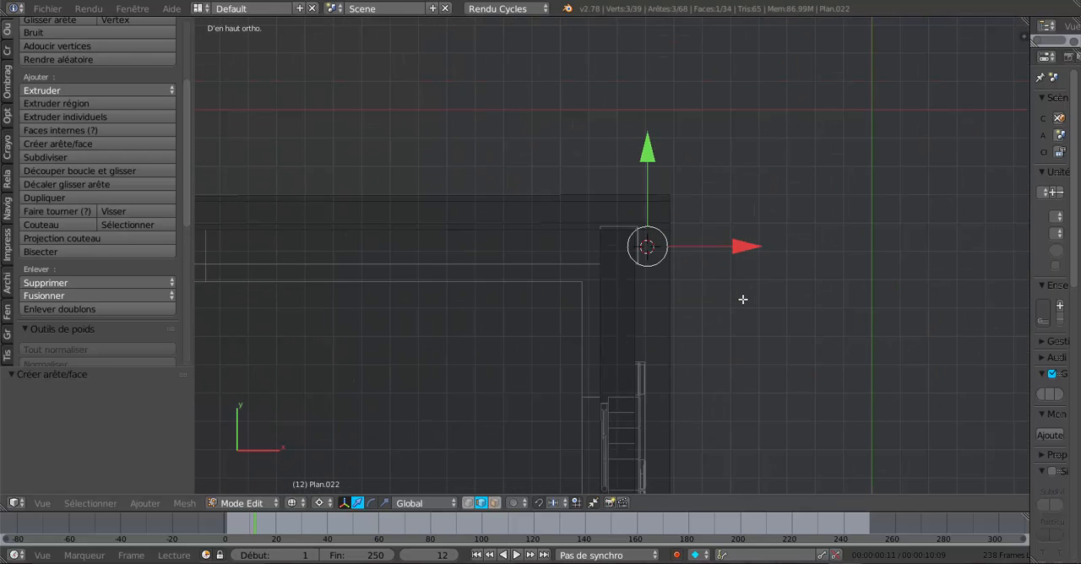
scroll(743, 299, "down", 3)
key("Home")
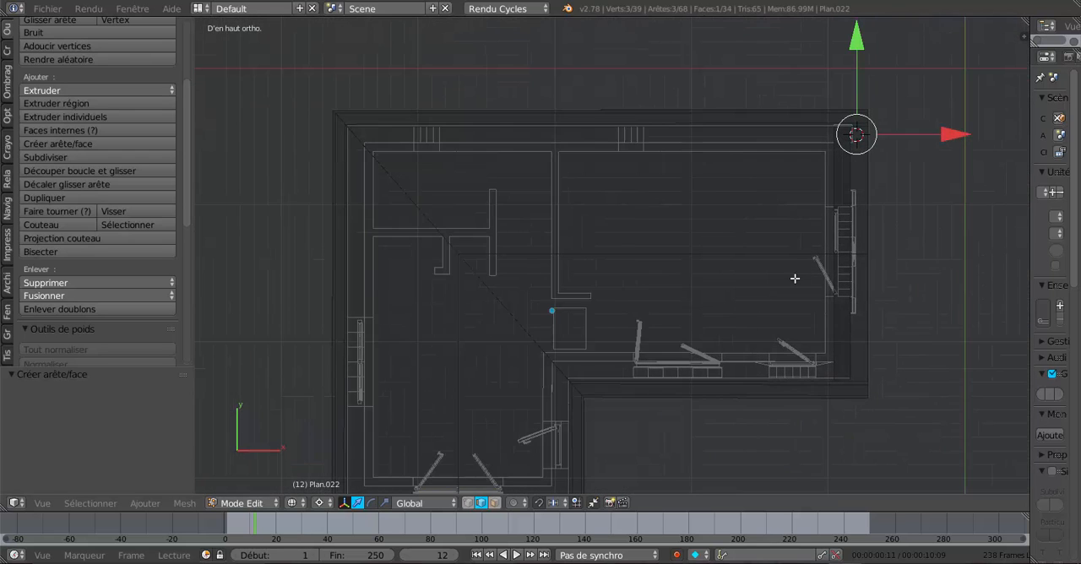
left_click(320, 504)
left_click(328, 441)
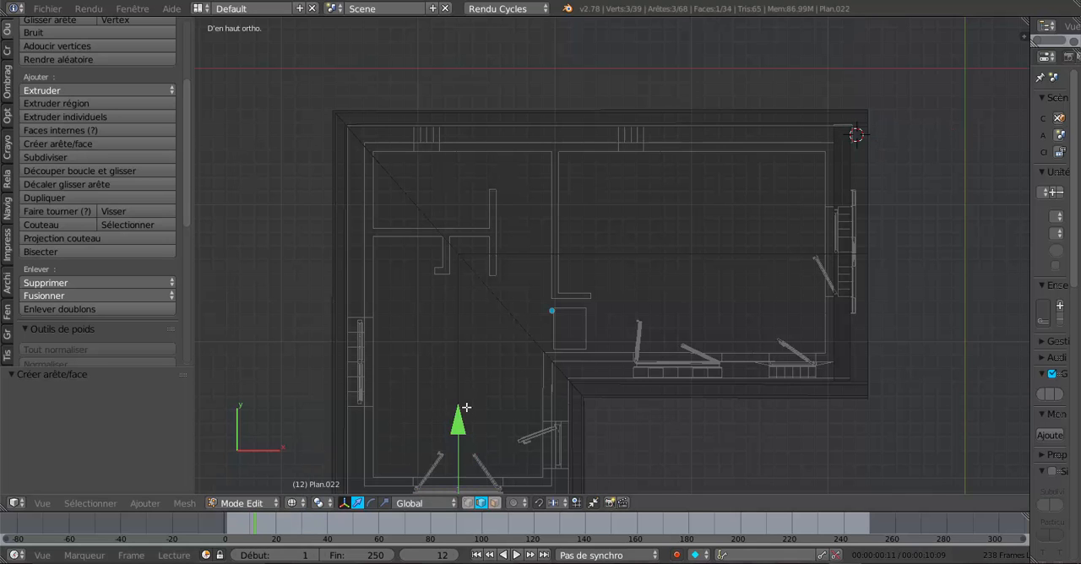
- Move the new gable face along Y by 0.116 onto the front wall's outer line
middle_click_drag(465, 408, 515, 231, "shift")
scroll(495, 324, "up", 2)
scroll(647, 278, "up", 2)
scroll(642, 297, "down", 1)
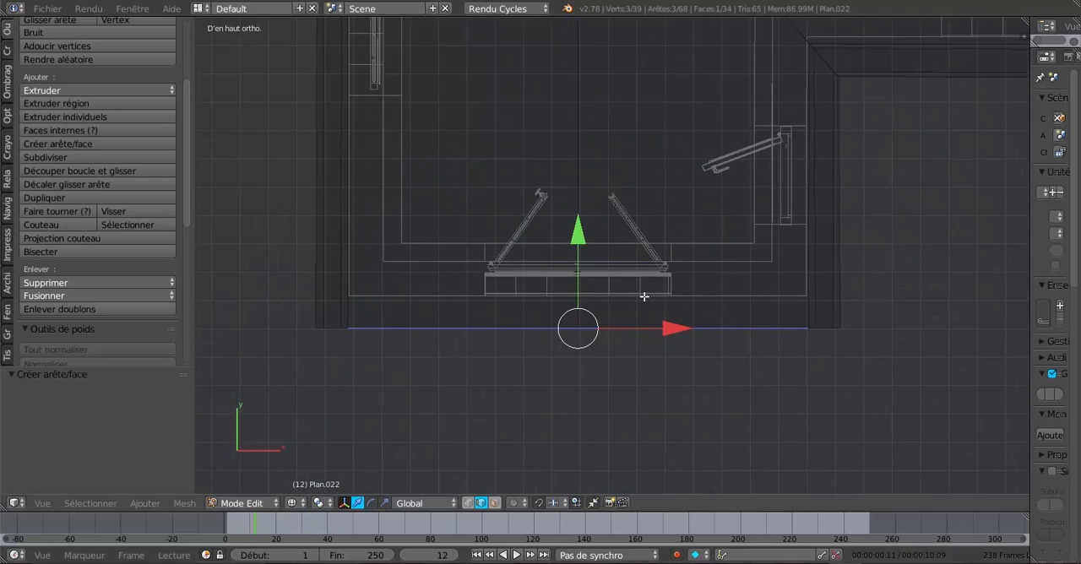
scroll(631, 309, "up", 4)
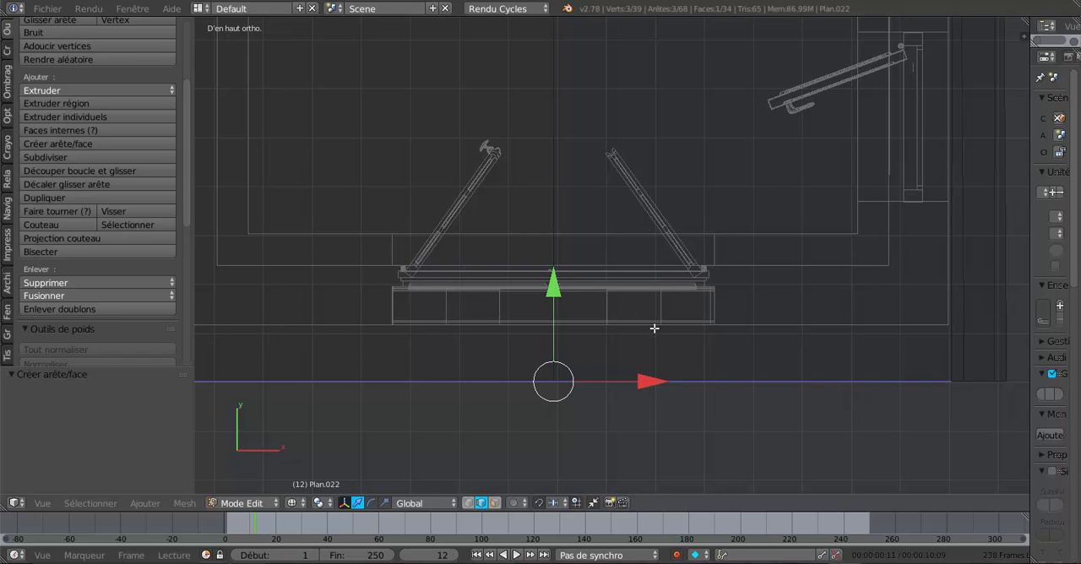
left_click_drag(552, 287, 565, 229)
- Extrude the front gable face in place, shift it along Y to the wall's inner line, and leave Edit Mode
key("e")
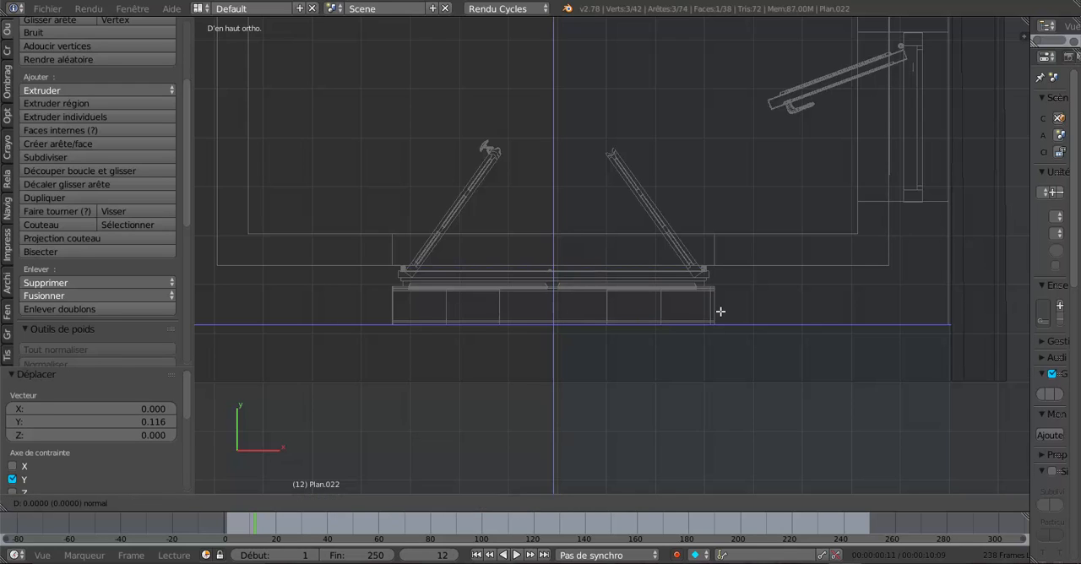
key("Escape")
left_click_drag(553, 226, 569, 172)
key("Tab")
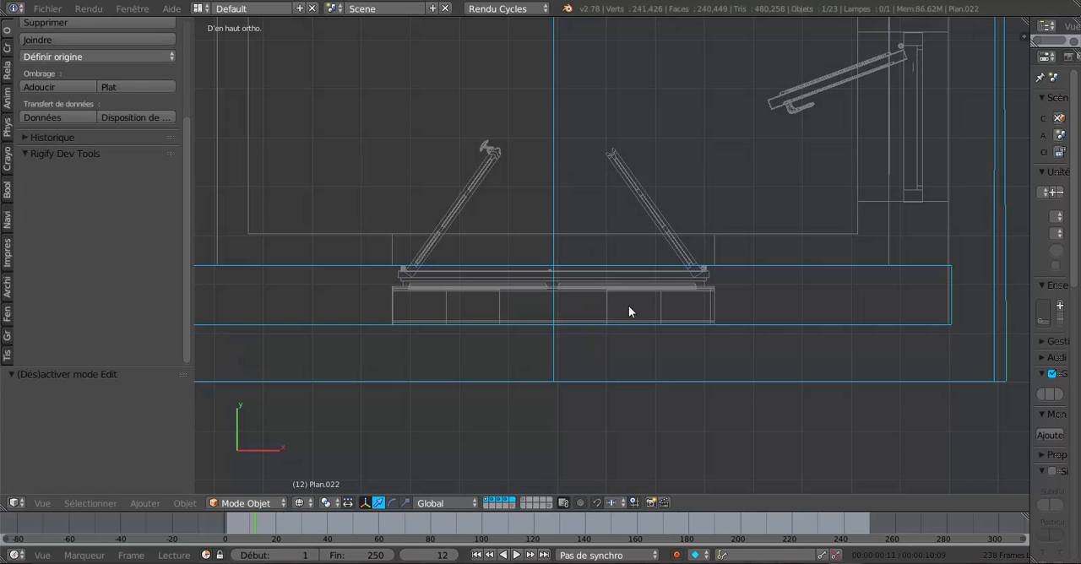
- Examine both closed gable ends against the walls in solid shading from several sides and from below
key("z")
mouse_move(651, 381)
middle_mouse_down()
mouse_move(676, 278)
mouse_move(738, 228)
middle_mouse_up()
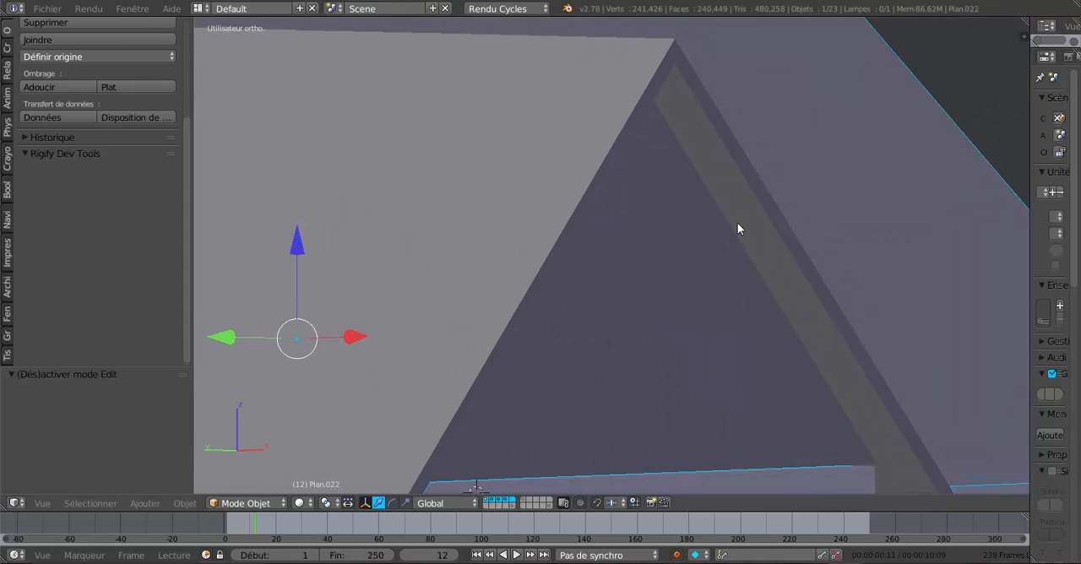
scroll(738, 223, "down", 6)
middle_click_drag(744, 301, 658, 334)
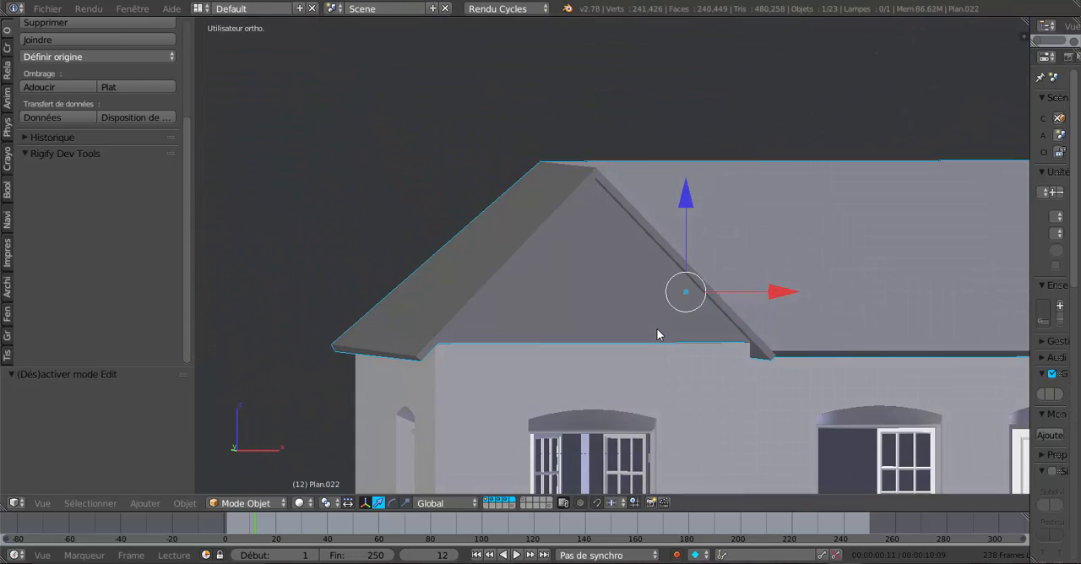
scroll(668, 336, "down", 2)
middle_click_drag(794, 339, 591, 344)
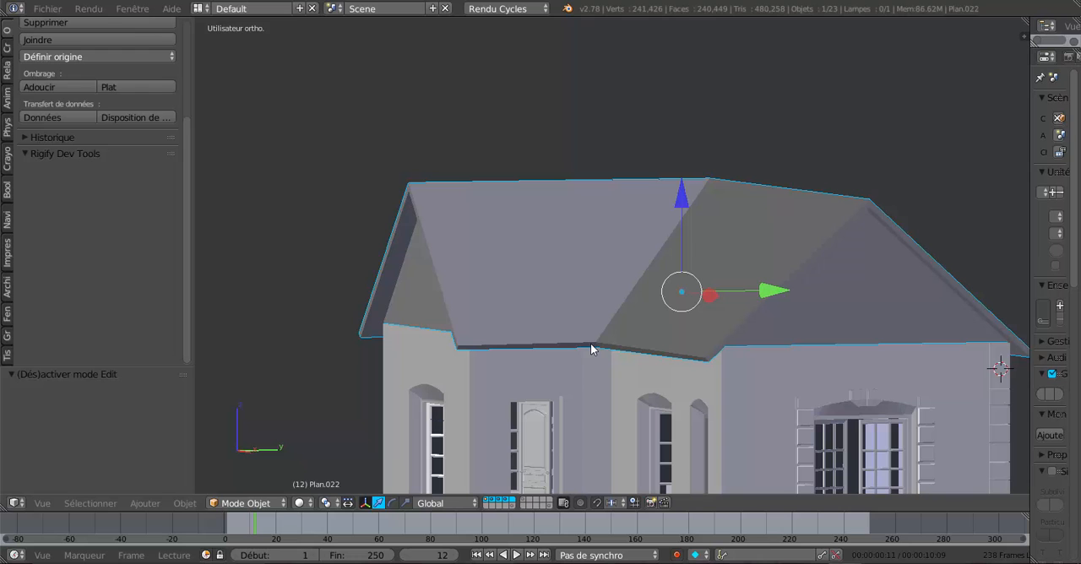
middle_click_drag(606, 361, 721, 330)
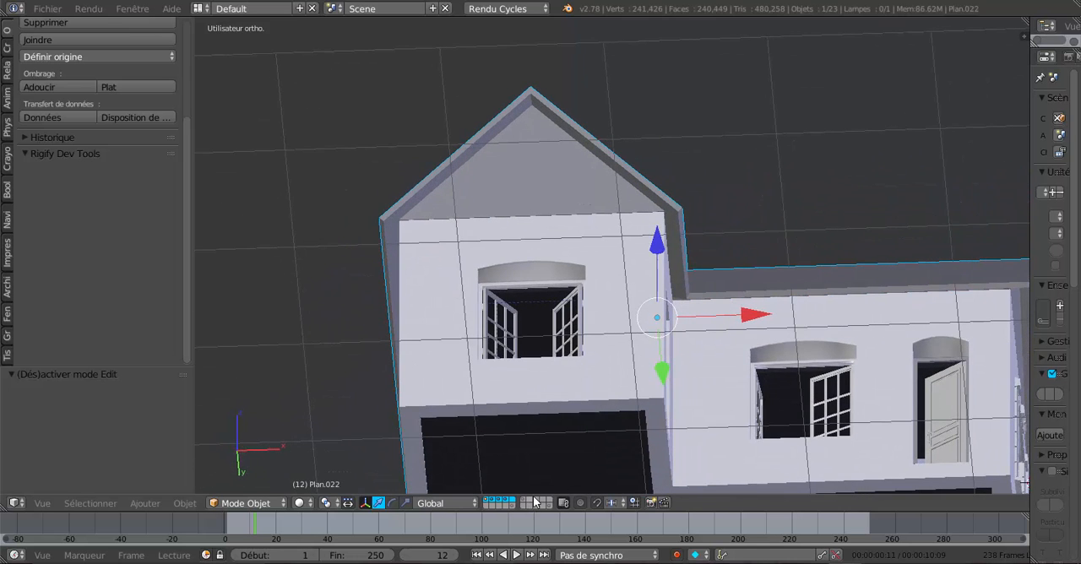
- In face select mode, select the four underside faces of the roof overhang along the eaves around the house
key("Tab")
middle_click_drag(691, 407, 709, 377)
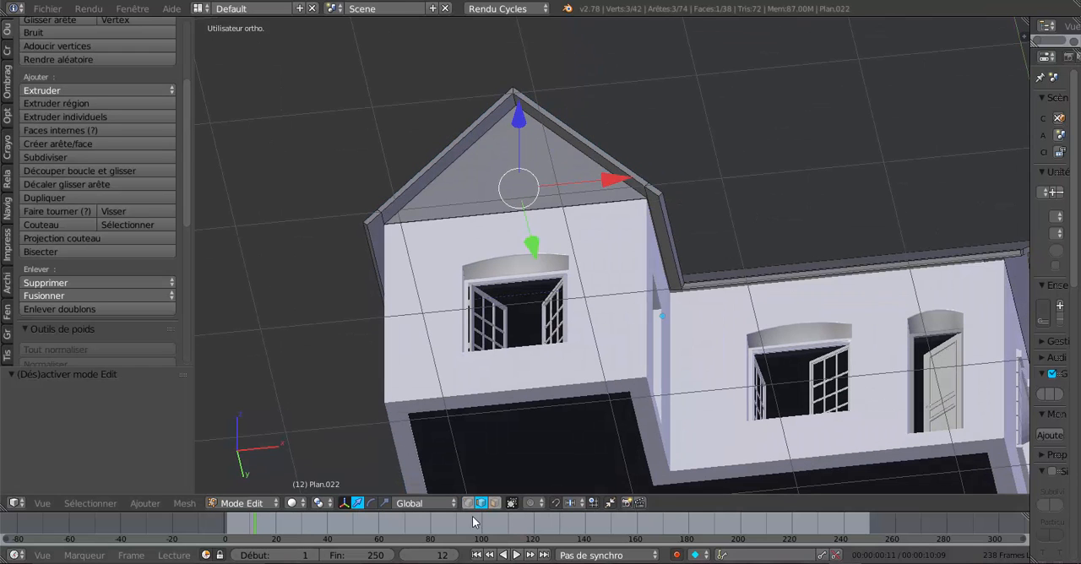
left_click(495, 503)
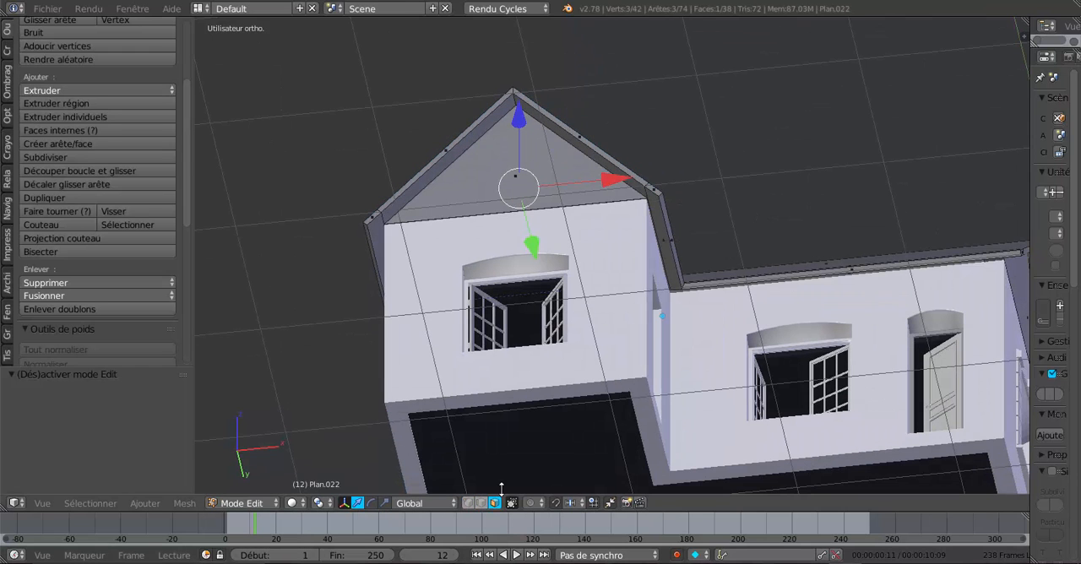
right_click(662, 220)
middle_click_drag(765, 304, 697, 219)
right_click(808, 220, "shift")
right_click(714, 196, "shift")
middle_click_drag(861, 328, 710, 317)
middle_click_drag(783, 228, 768, 312)
right_click(753, 312, "shift")
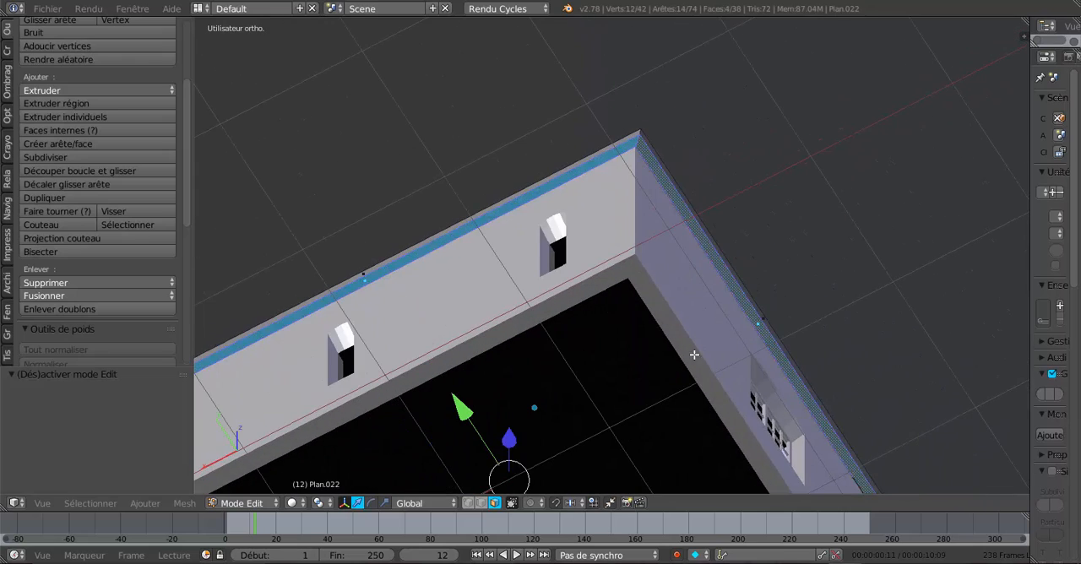
- In the right side view, extrude the selected eaves faces and lower them along Z by -0.111
middle_click_drag(695, 355, 760, 355)
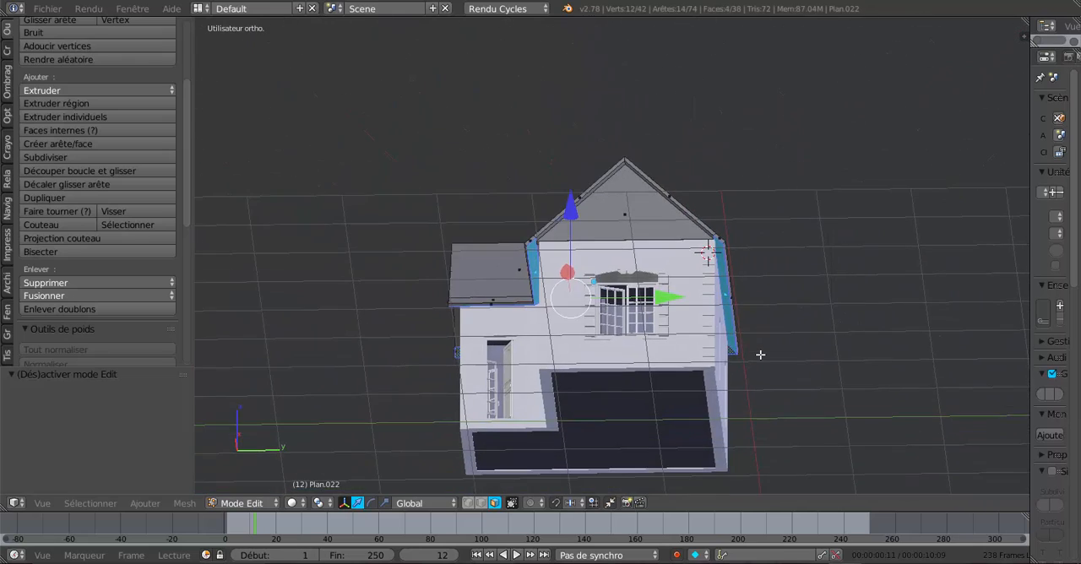
key("KP_3")
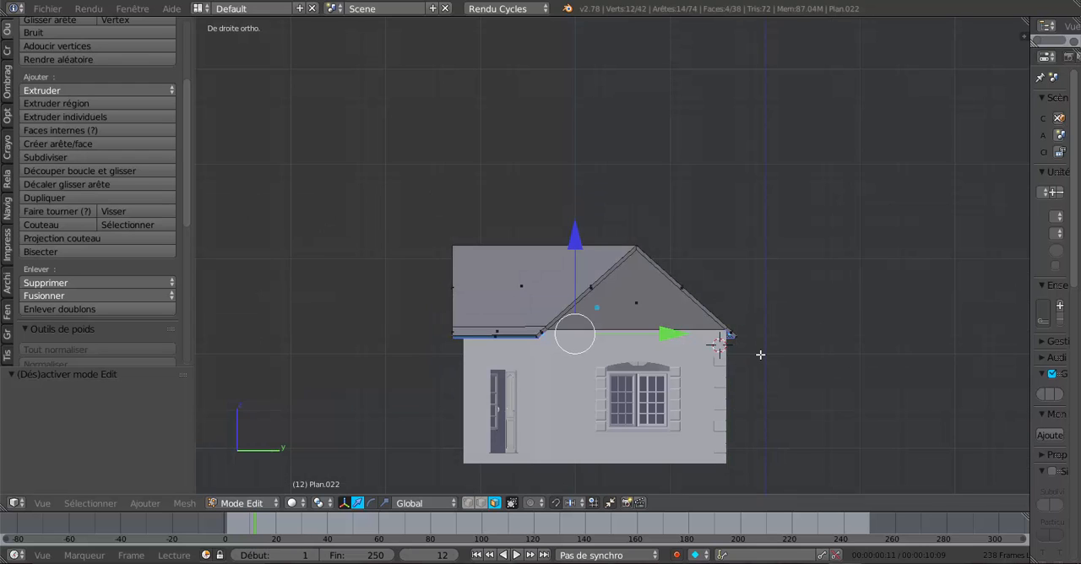
scroll(761, 355, "up", 3)
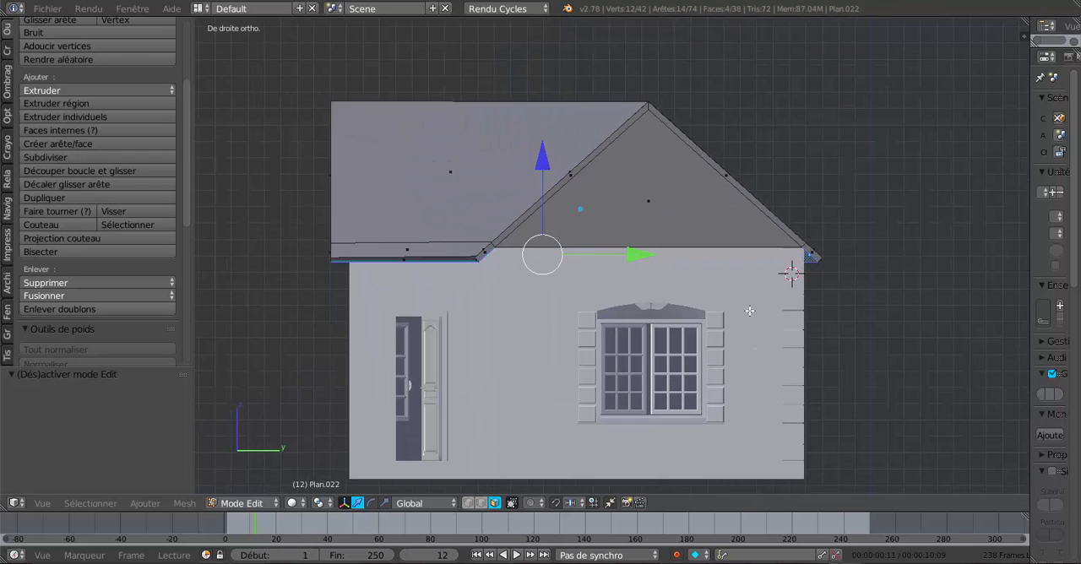
key("e")
right_click(750, 311)
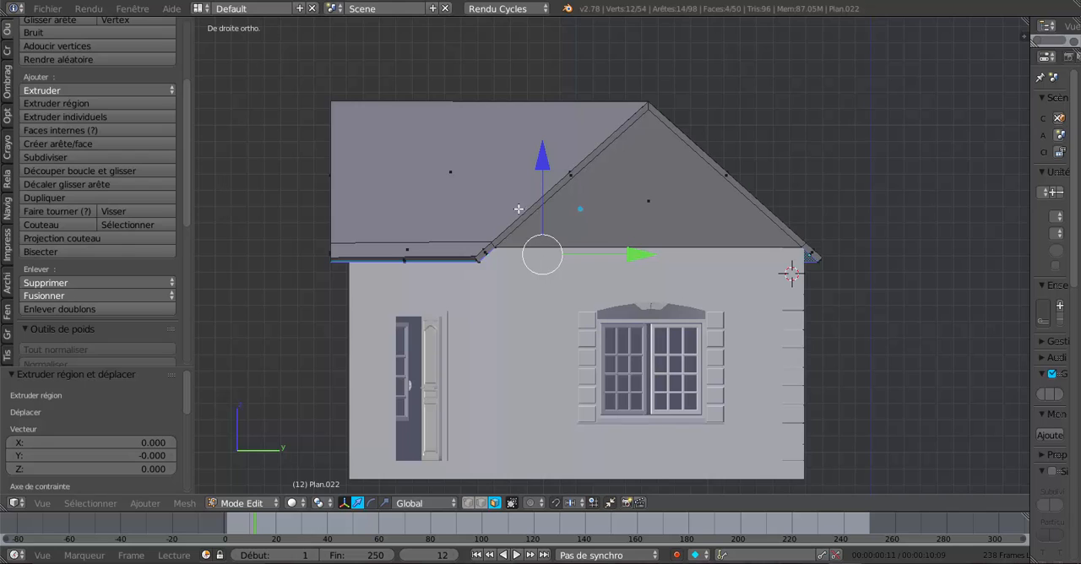
key("g")
key("z")
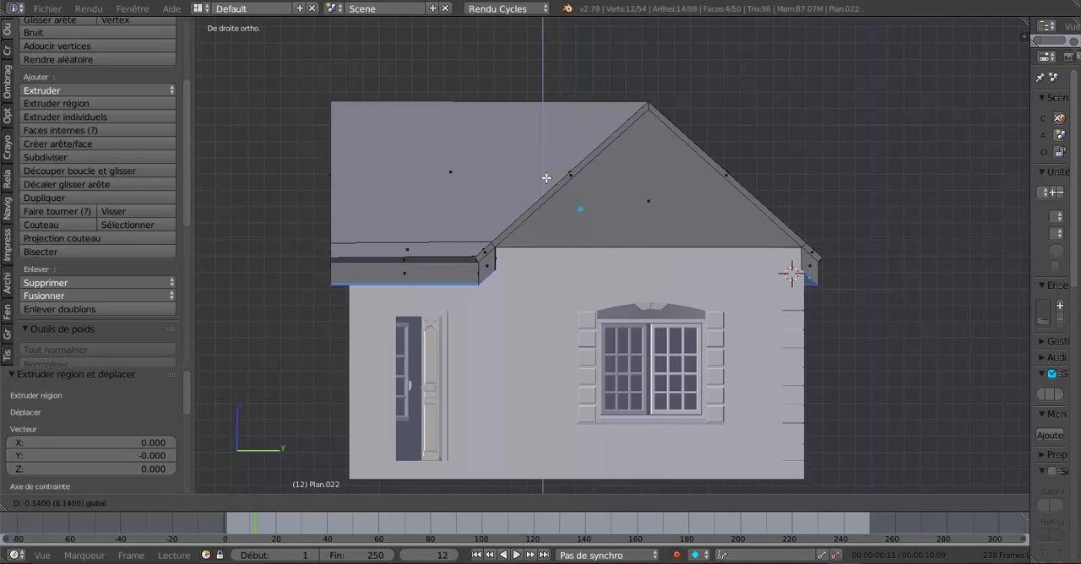
left_click(548, 173)
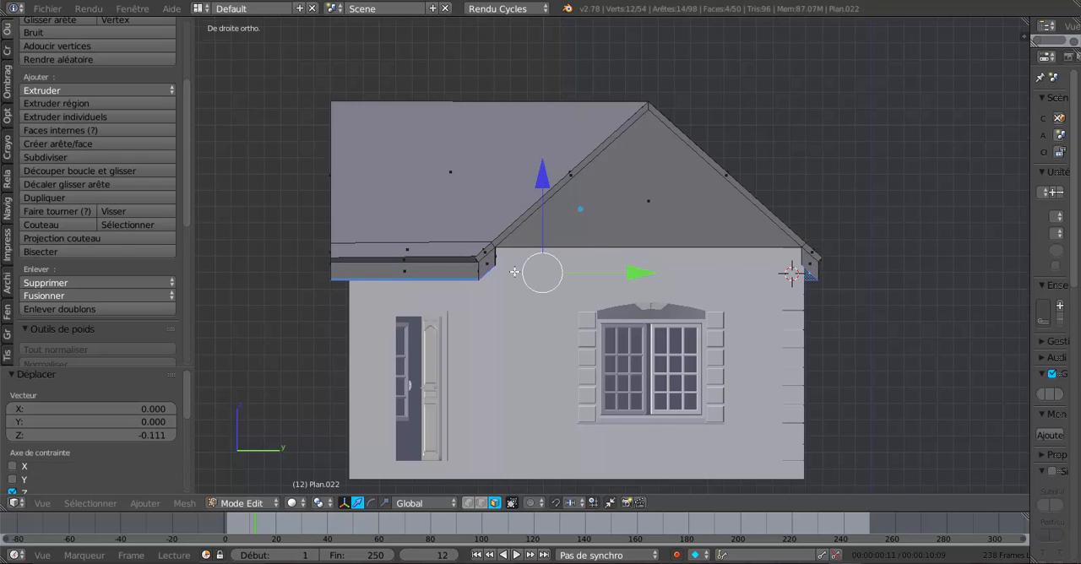
- In front view, raise the lowered eaves faces along Z by 0.006
scroll(515, 272, "up", 1)
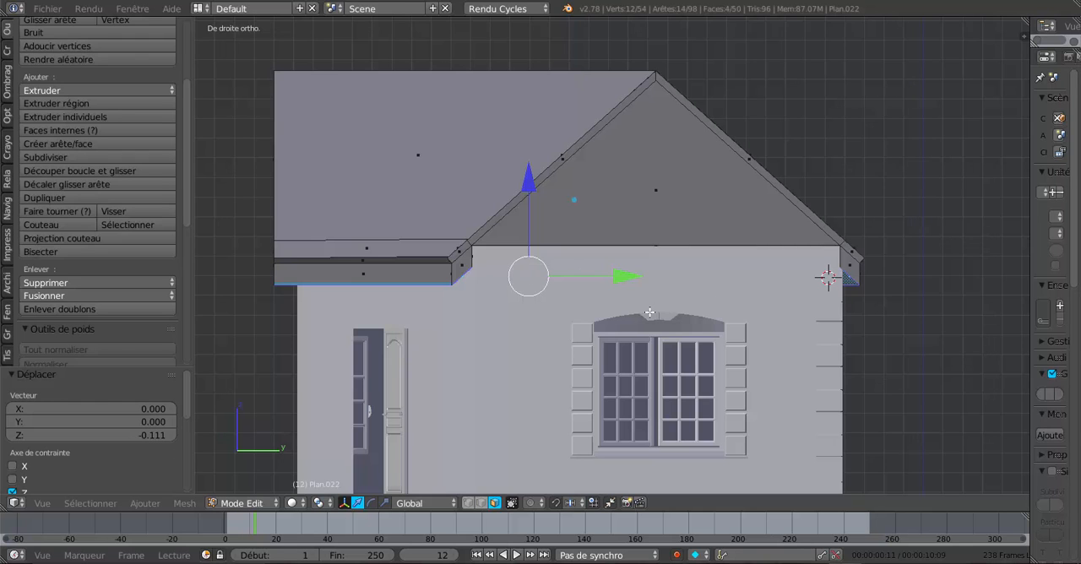
key("KP_1")
middle_click_drag(726, 336, 506, 310, "shift")
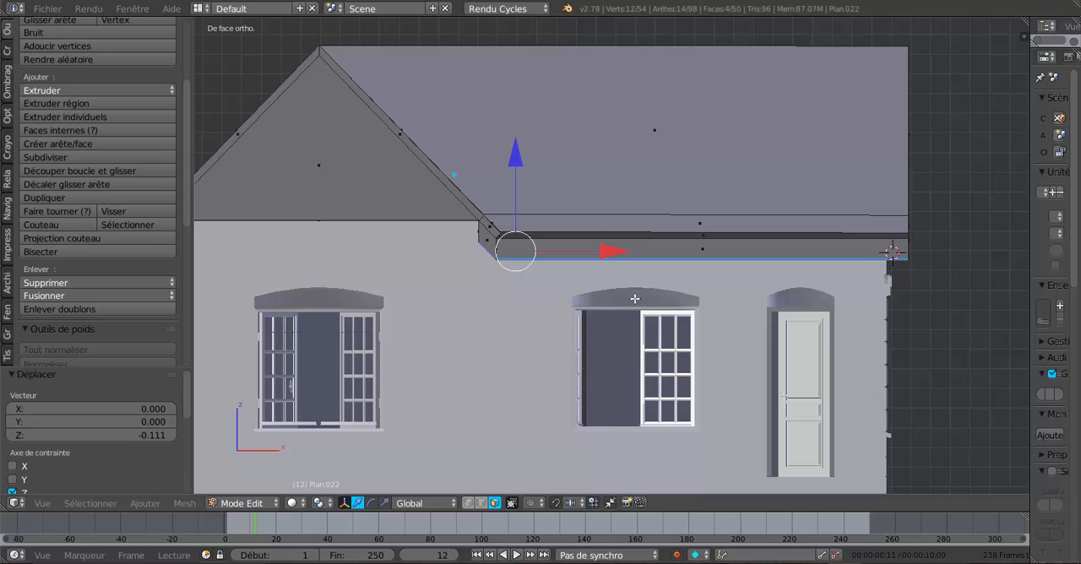
scroll(648, 301, "up", 1)
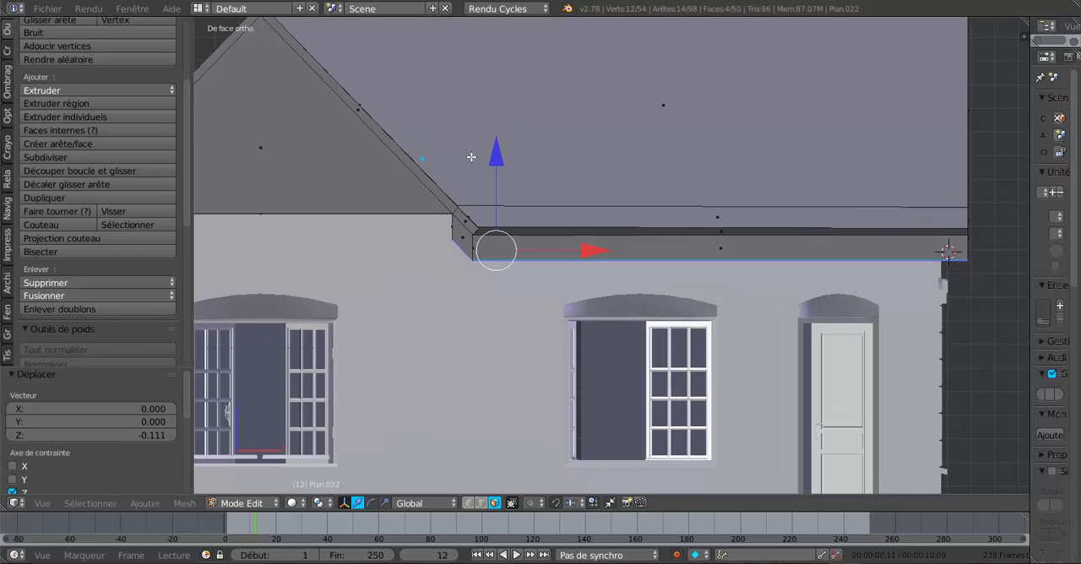
left_click_drag(493, 155, 496, 154)
- In edge select mode, select the four lower inner edges of the eaves where they meet the walls around the house
middle_click_drag(526, 305, 548, 337)
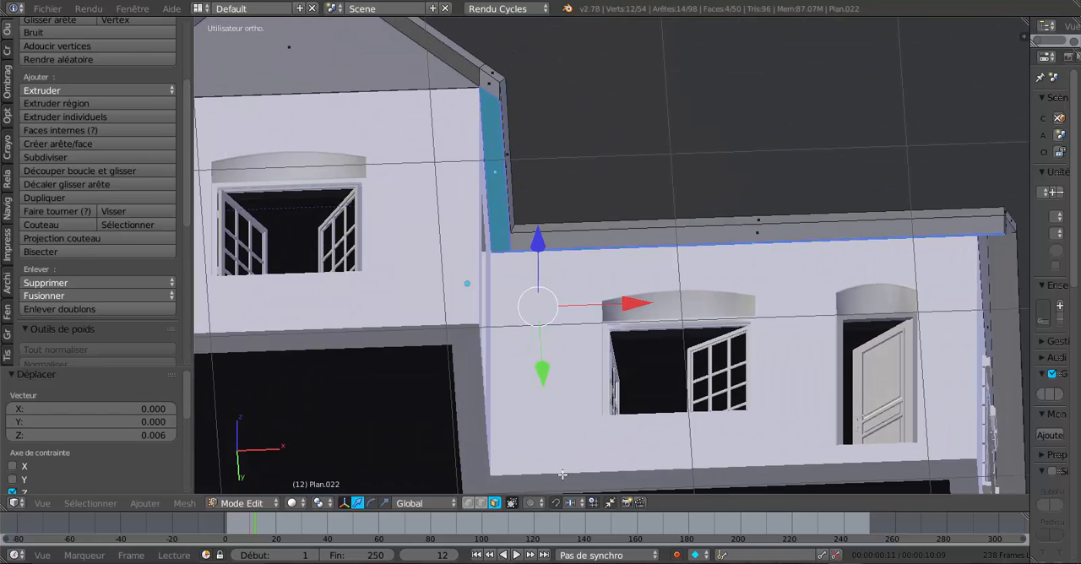
left_click(481, 502)
middle_click_drag(520, 392, 498, 370)
right_click(457, 169)
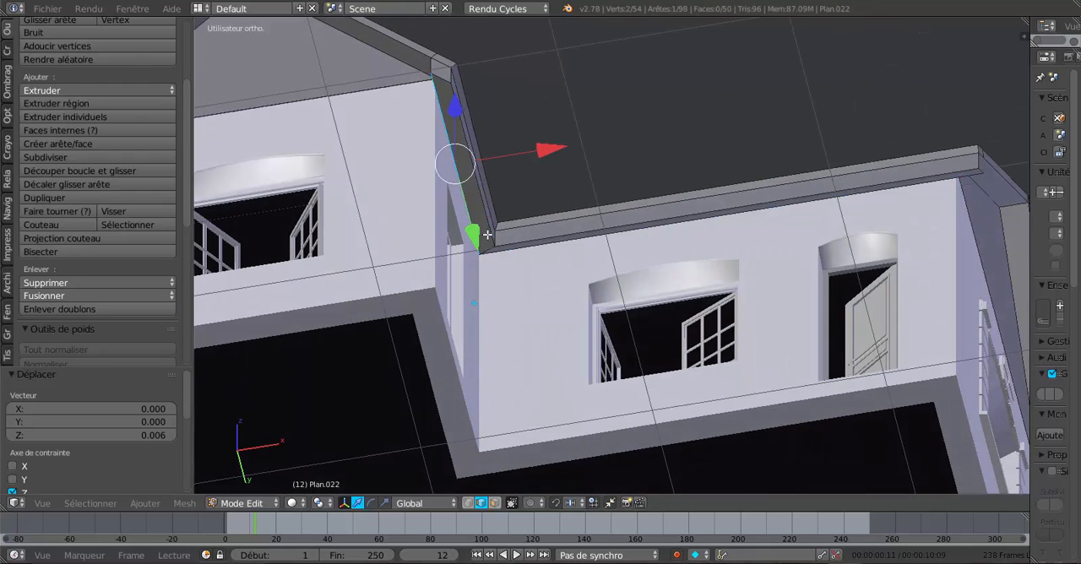
right_click(586, 240, "shift")
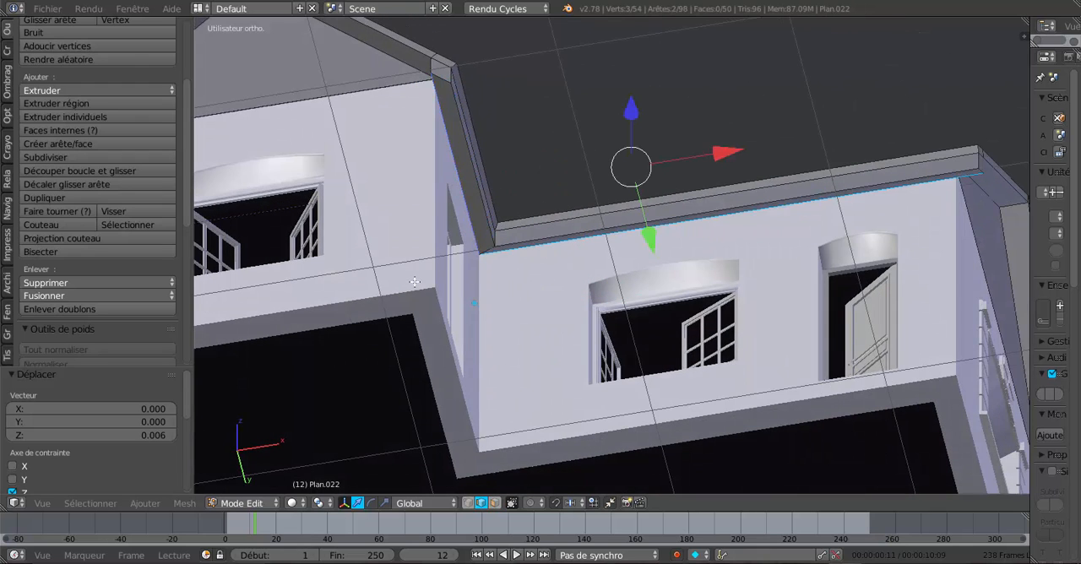
middle_click_drag(415, 282, 614, 328)
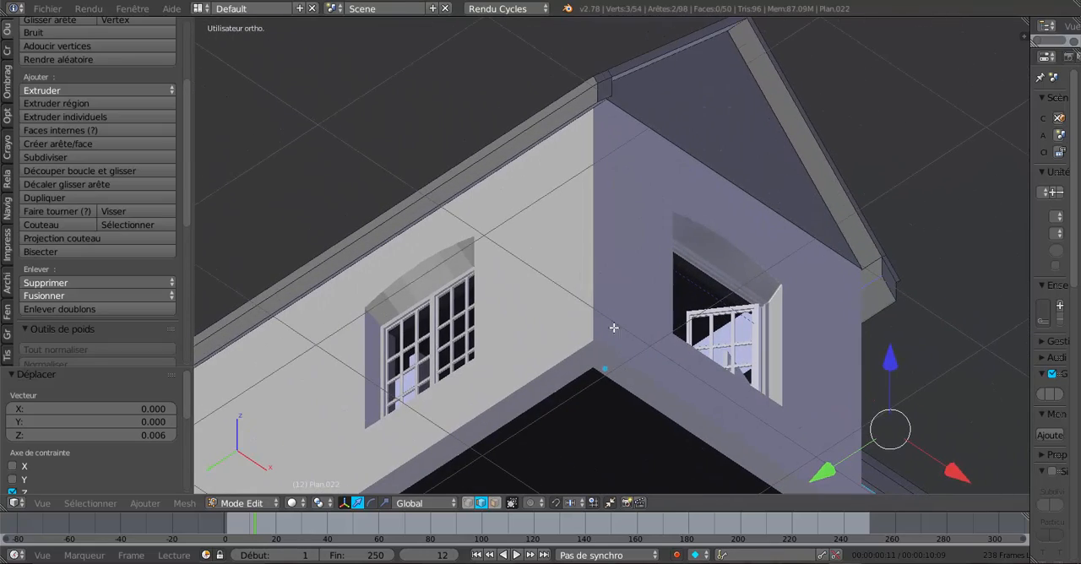
right_click(540, 143, "shift")
middle_click_drag(485, 239, 668, 211)
right_click(671, 74, "shift")
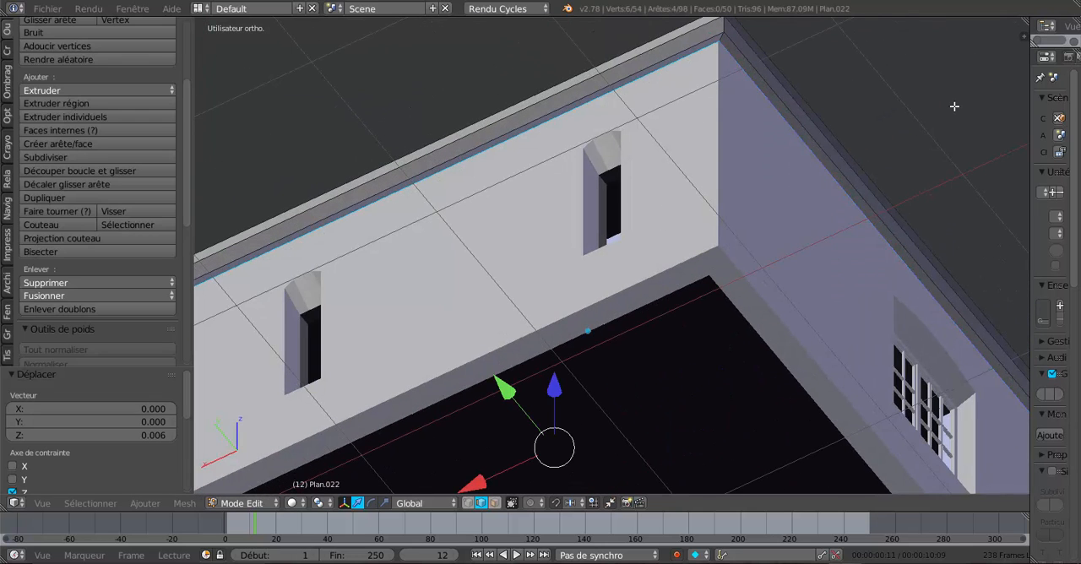
- Lower the selected inner eaves edges along Z by -0.092, then fine-tune their height by 0.004 to level the underside
key("KP_3")
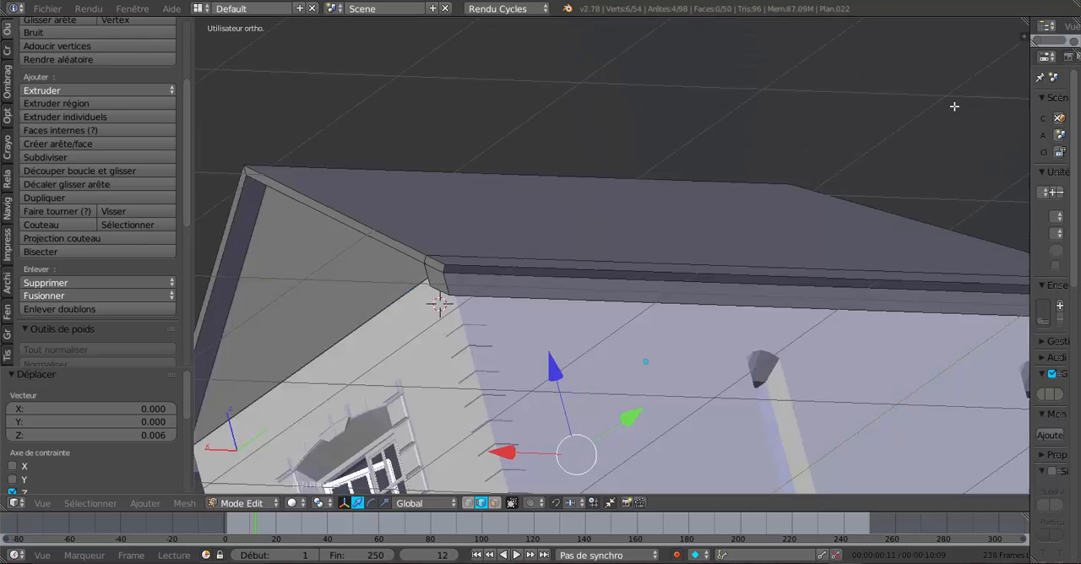
middle_click_drag(869, 283, 753, 179, "shift")
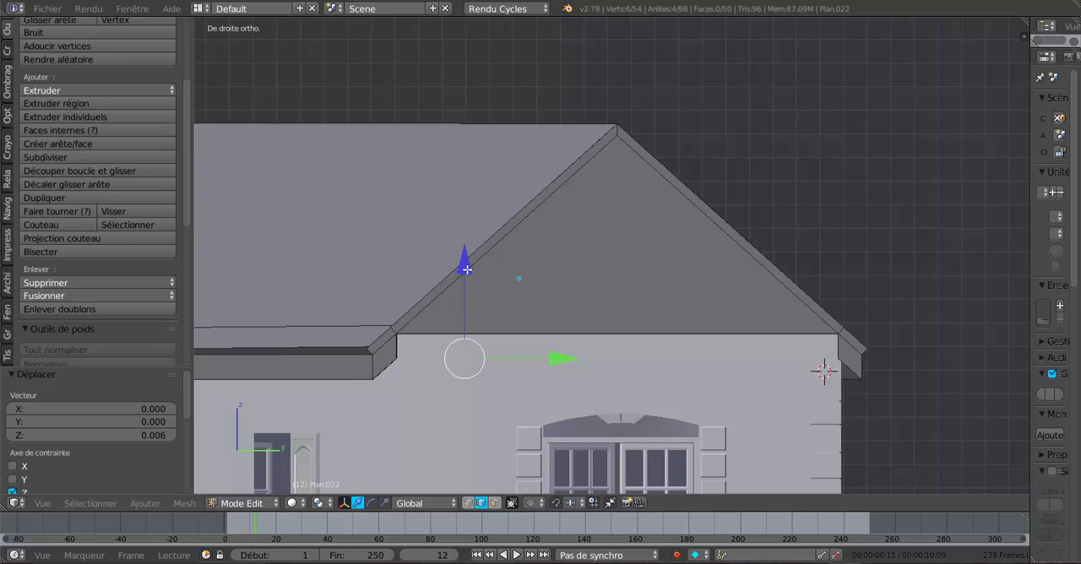
left_click_drag(466, 270, 479, 291)
middle_click_drag(799, 383, 786, 383)
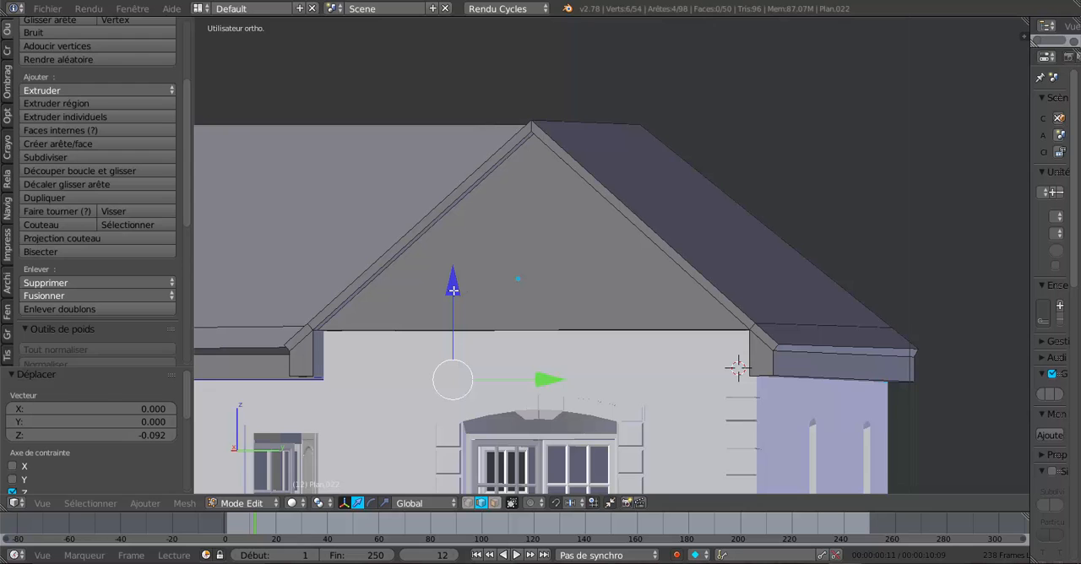
left_click_drag(454, 290, 454, 308)
scroll(725, 404, "down", 3)
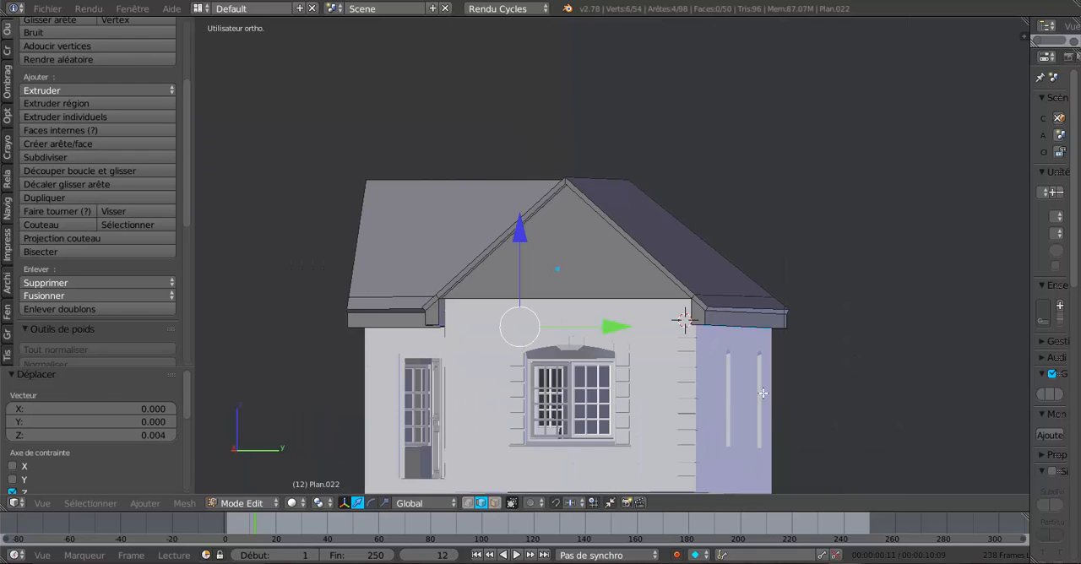
- Add a single loop cut across the roof parallel to the front gable and slide it to the gable's outer edge
middle_click_drag(765, 393, 355, 371)
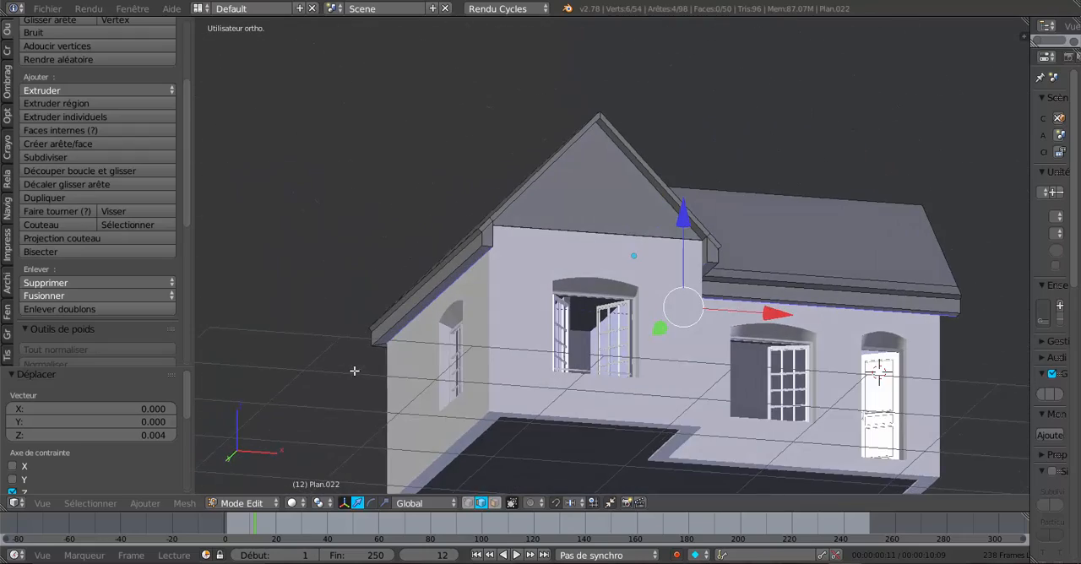
scroll(460, 359, "up", 2)
middle_click_drag(460, 359, 485, 381)
middle_click_drag(588, 365, 418, 355, "shift")
middle_click_drag(537, 358, 556, 357)
scroll(583, 366, "up", 2)
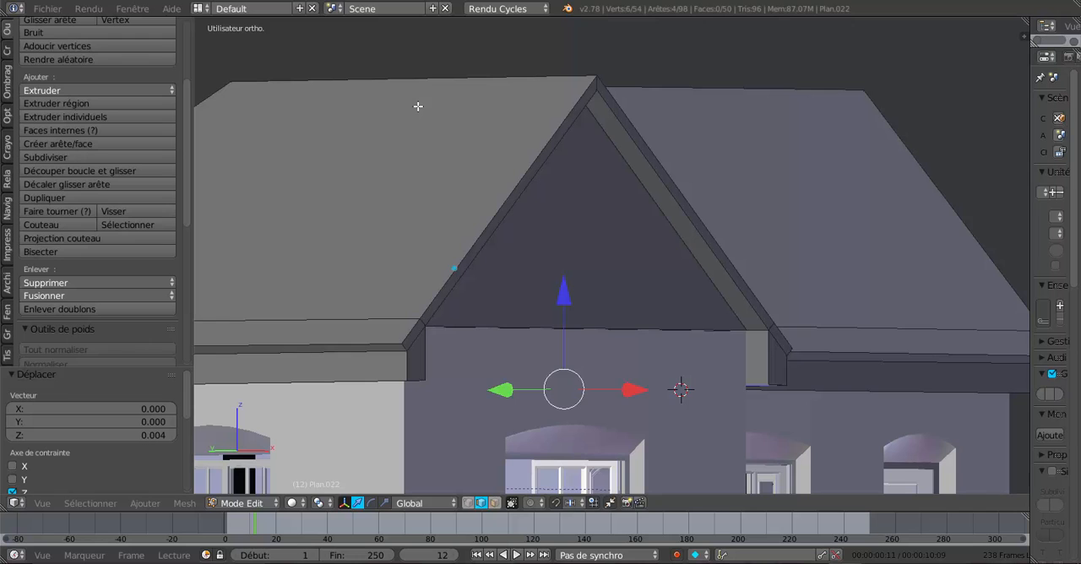
key("ctrl+r")
left_click(427, 78)
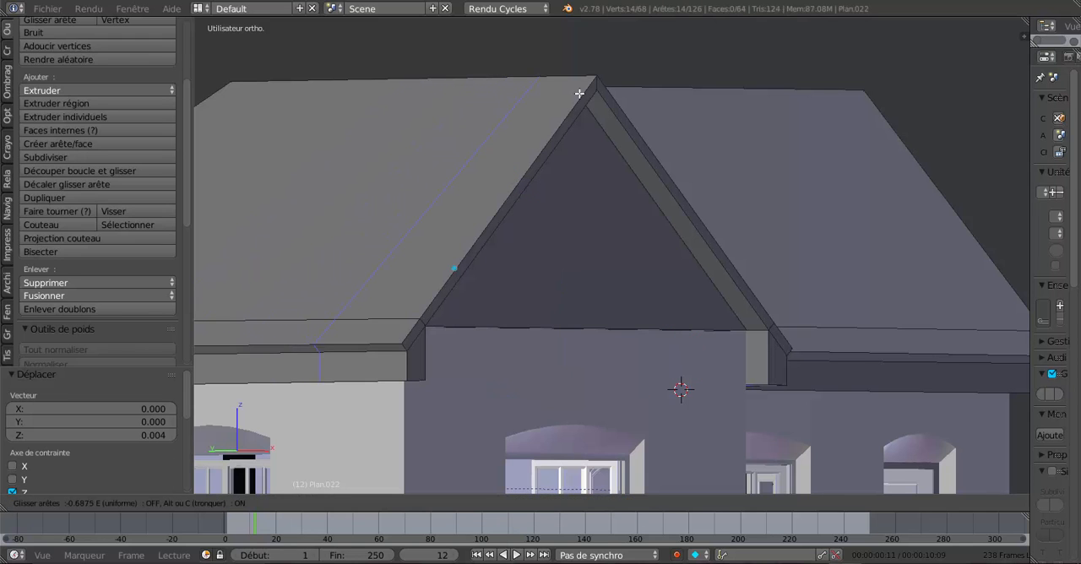
left_click(668, 105)
- Move the new edge loop back from the gable along Y by 0.085 and another 0.032 to line up with the wall
middle_click_drag(746, 227, 661, 239)
scroll(634, 311, "up", 1)
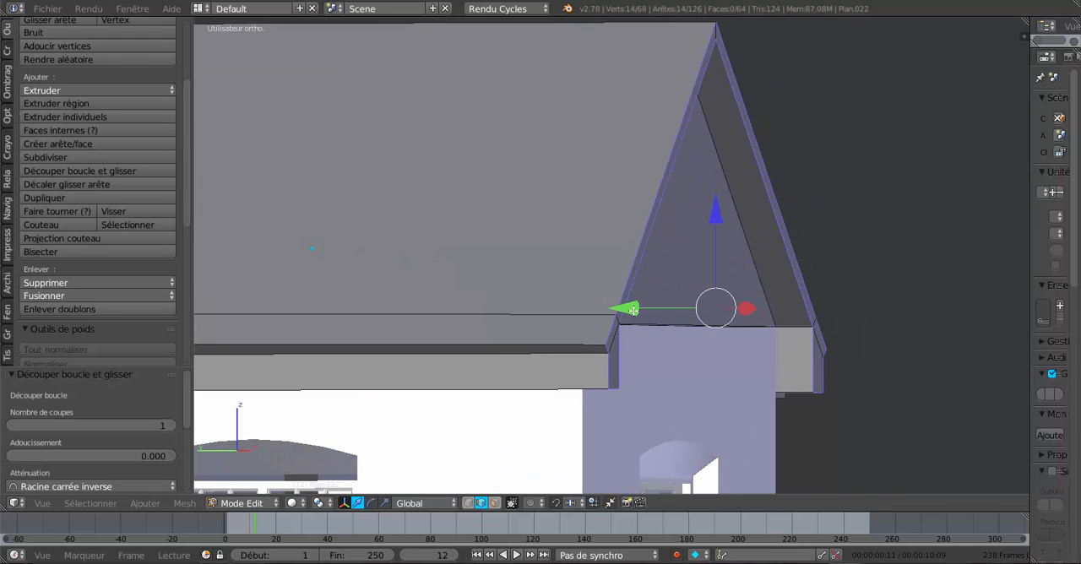
left_click_drag(625, 309, 599, 308)
middle_click_drag(678, 326, 607, 279, "shift")
scroll(596, 304, "up", 4)
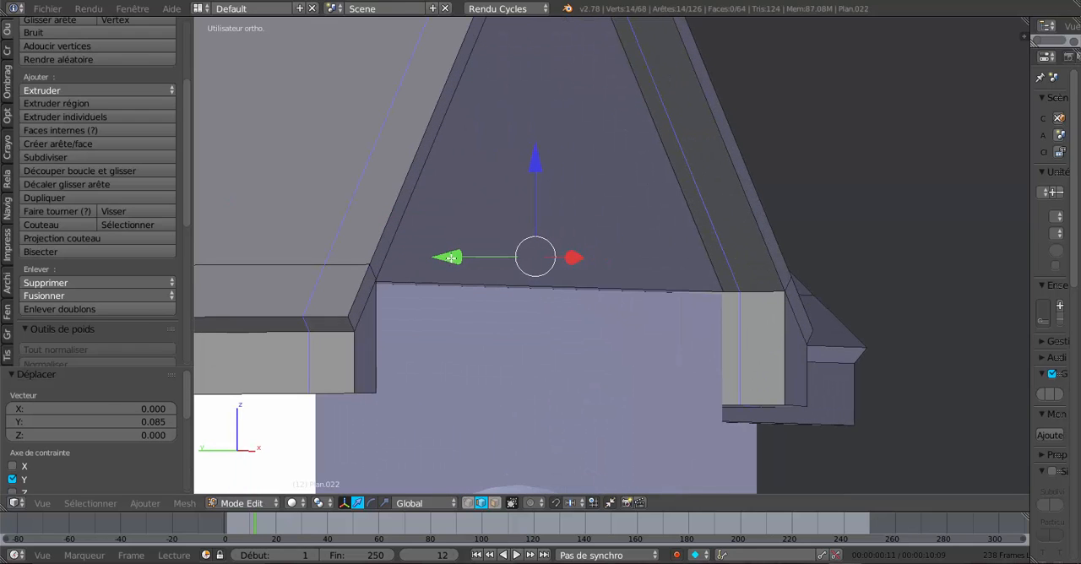
left_click_drag(452, 257, 434, 263)
middle_click_drag(576, 335, 685, 354)
scroll(524, 330, "down", 1)
scroll(524, 331, "down", 3)
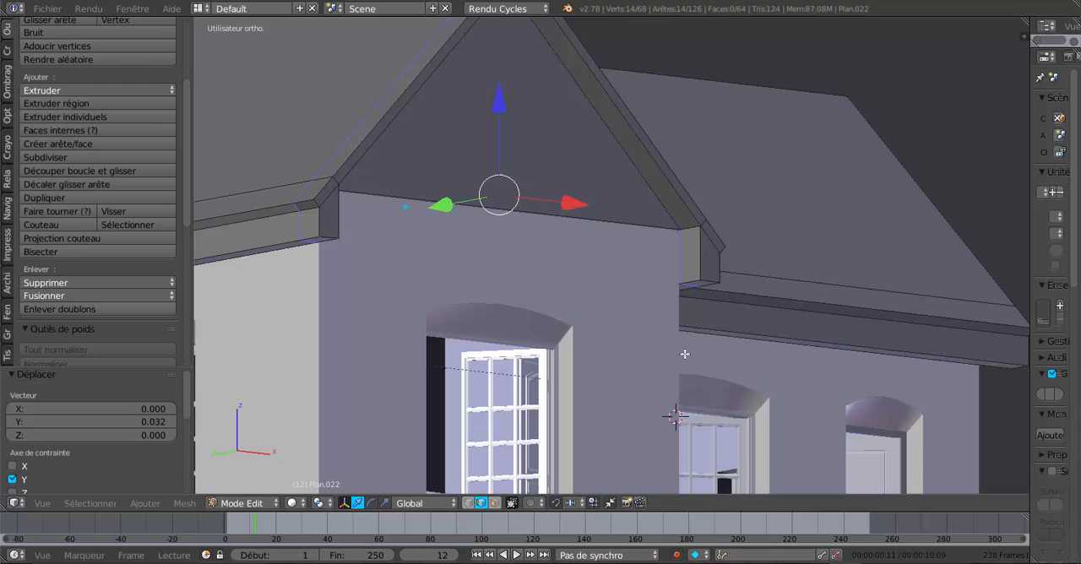
- In face select mode, select the eight boxed eaves faces in front of the loop cut at both gable corners and delete them
left_click(495, 503)
scroll(671, 335, "up", 2)
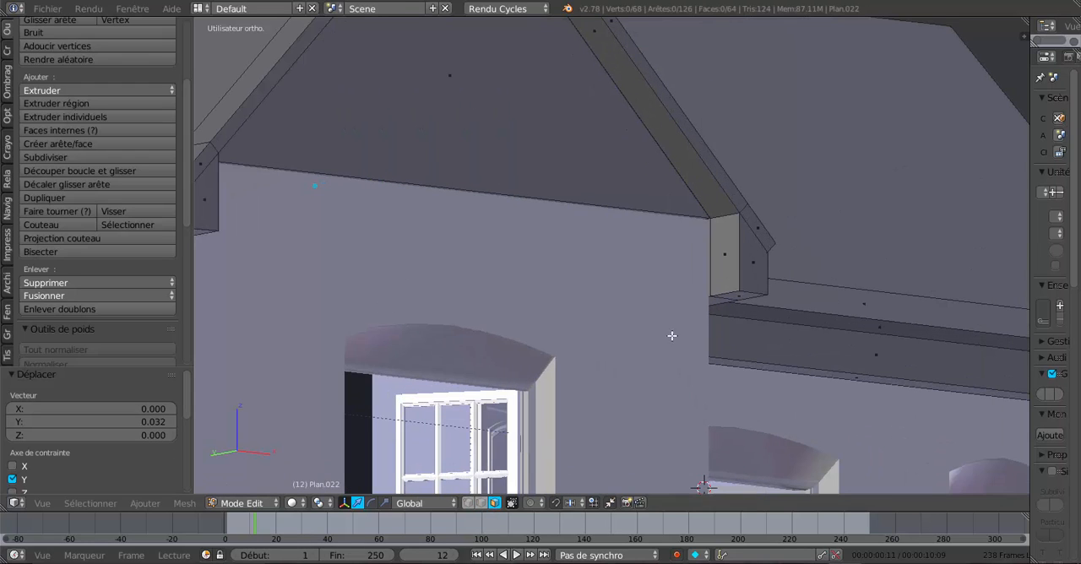
right_click(723, 254)
right_click(747, 270, "shift")
right_click(743, 296, "shift")
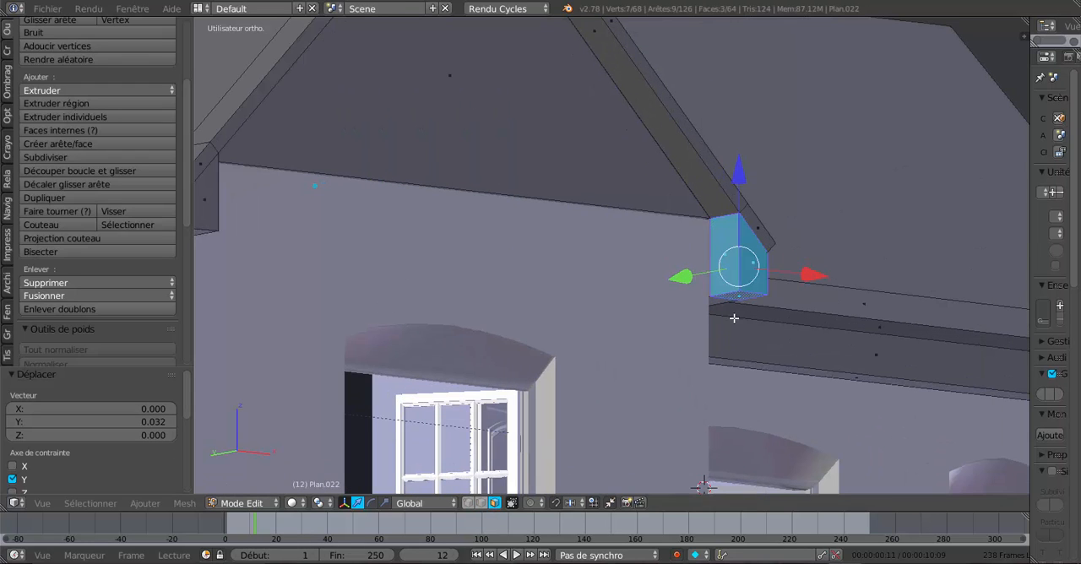
middle_click_drag(662, 344, 315, 309)
right_click(289, 288, "shift")
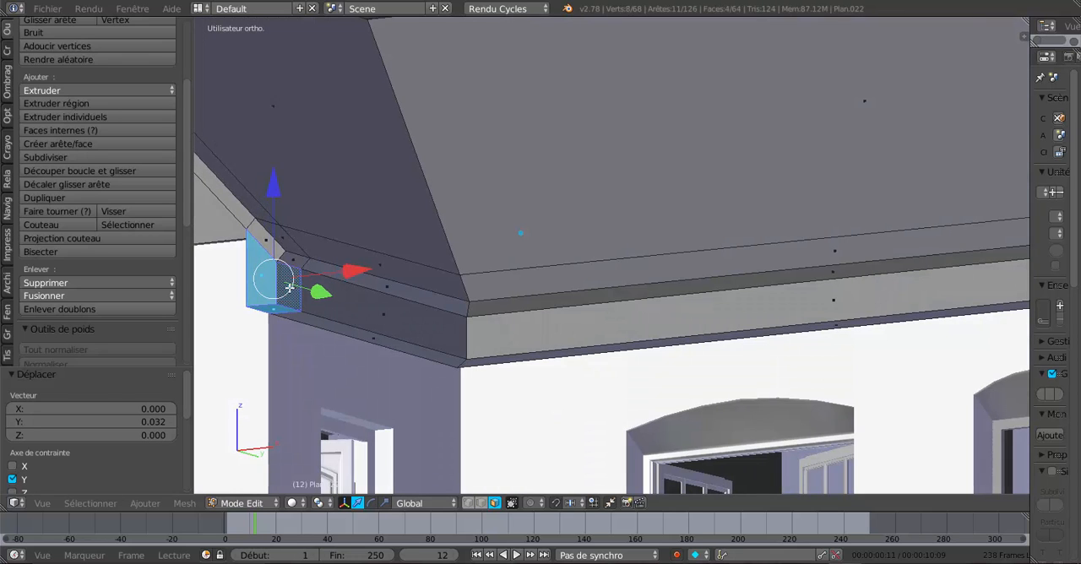
middle_click_drag(474, 336, 949, 322)
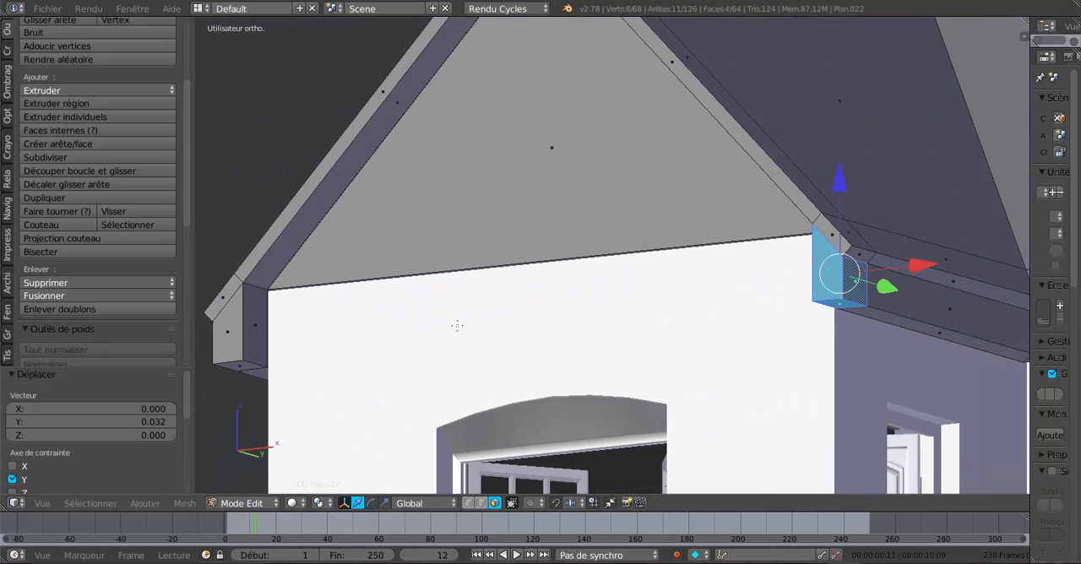
right_click(255, 321, "shift")
right_click(246, 340, "shift")
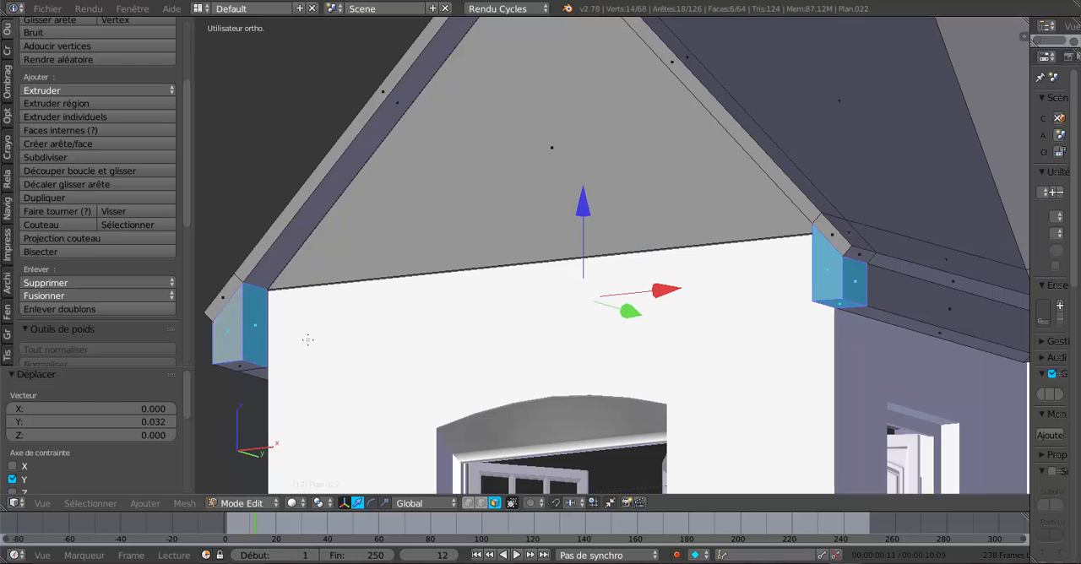
middle_click_drag(307, 340, 414, 240)
right_click(434, 203, "shift")
right_click(447, 221, "shift")
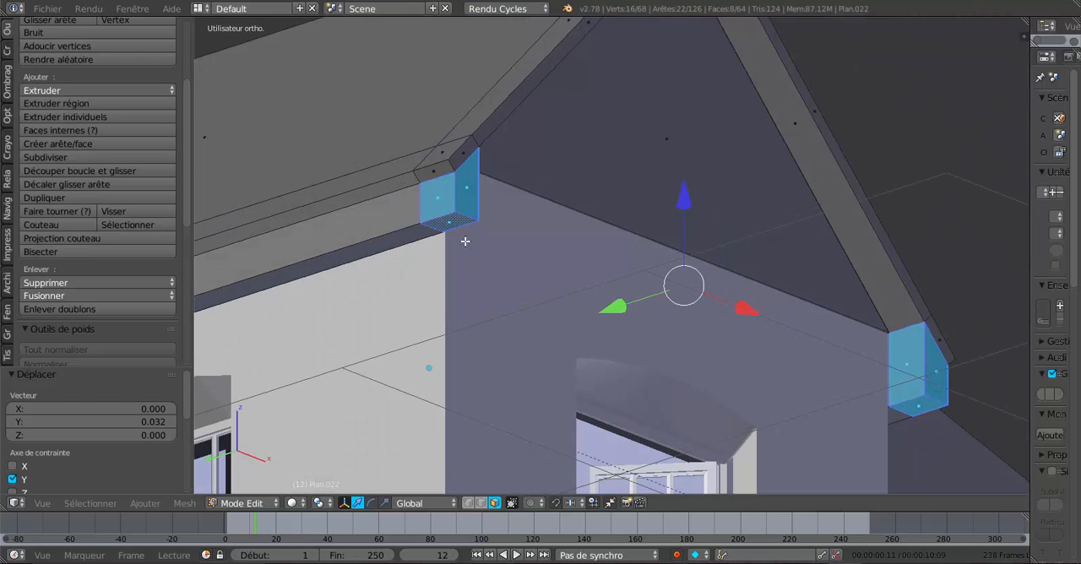
middle_click_drag(464, 267, 356, 266)
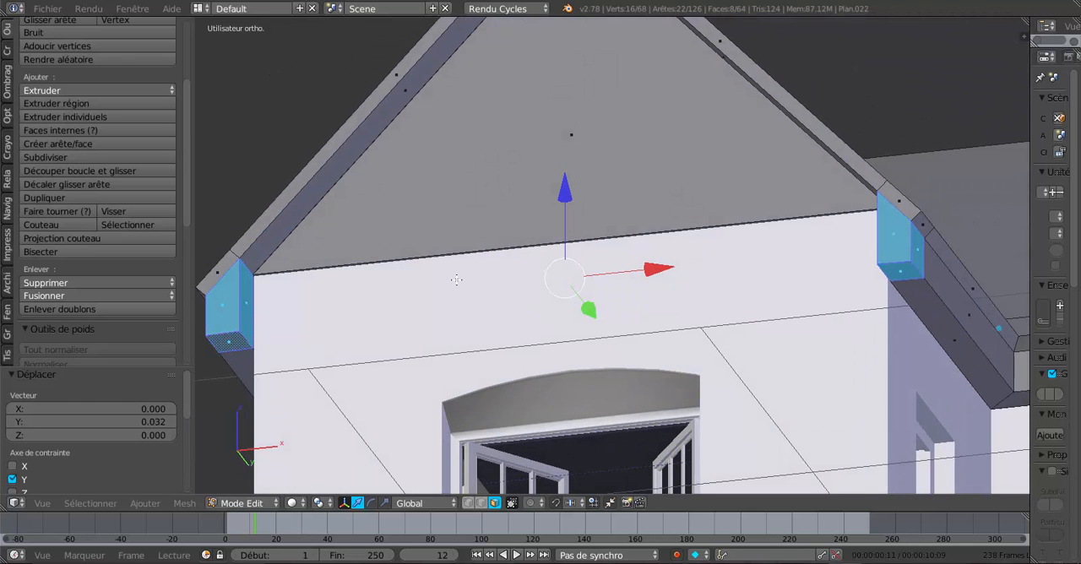
key("x")
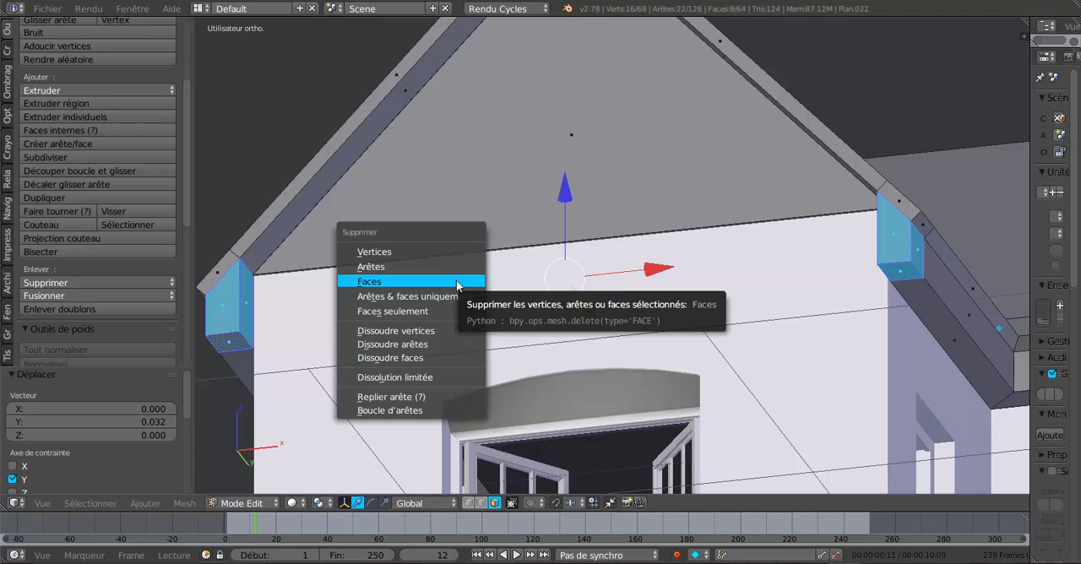
left_click(456, 280)
- In edge select mode, close the vertical opening of the eaves box at the gable's left corner with a face between its two upright edges
middle_click_drag(463, 281, 611, 364)
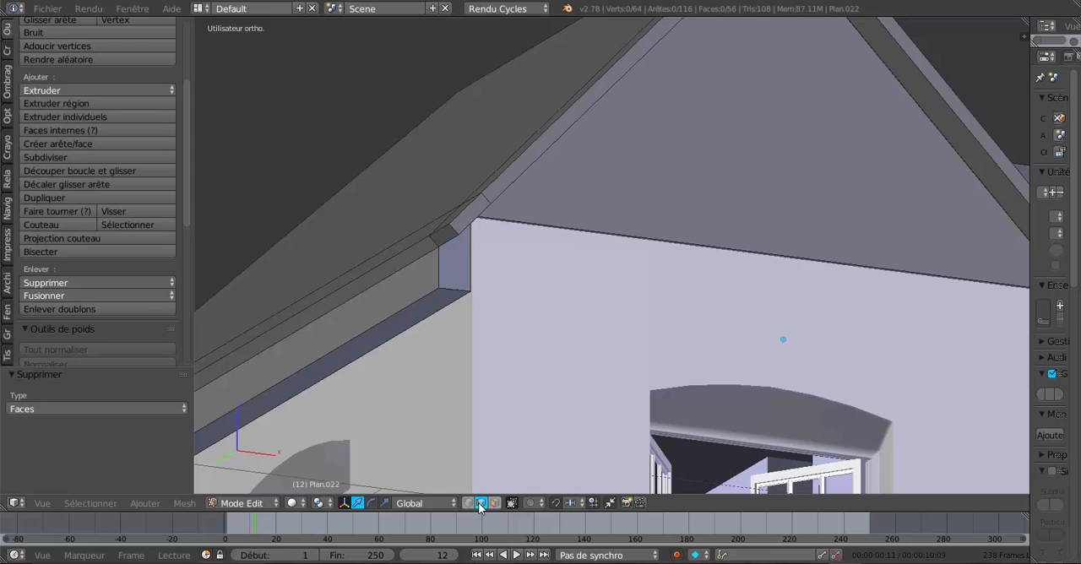
scroll(436, 350, "up", 2)
right_click(360, 261)
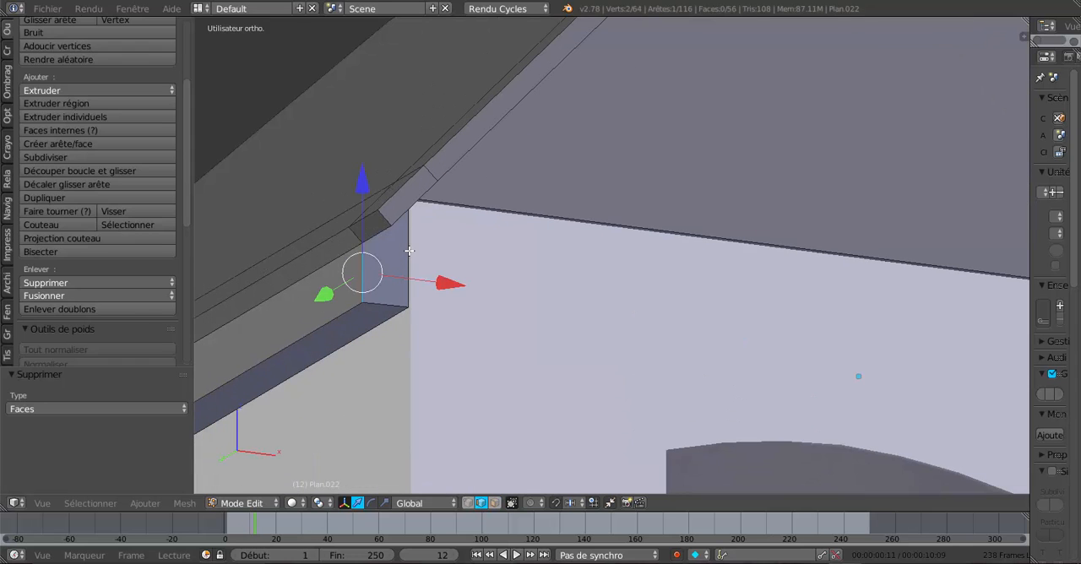
right_click(409, 251, "shift")
key("f")
- Fill the sloped gap under the roof edge at the same gable corner with a face between its two opposite short edges
middle_click_drag(471, 302, 549, 339)
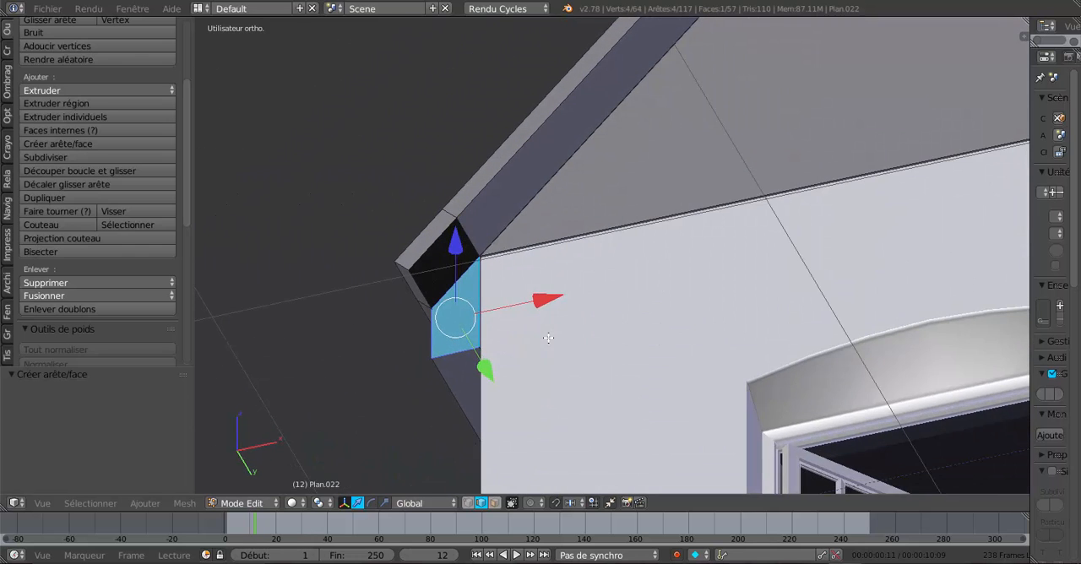
scroll(489, 331, "up", 2)
right_click(406, 216)
right_click(335, 297, "shift")
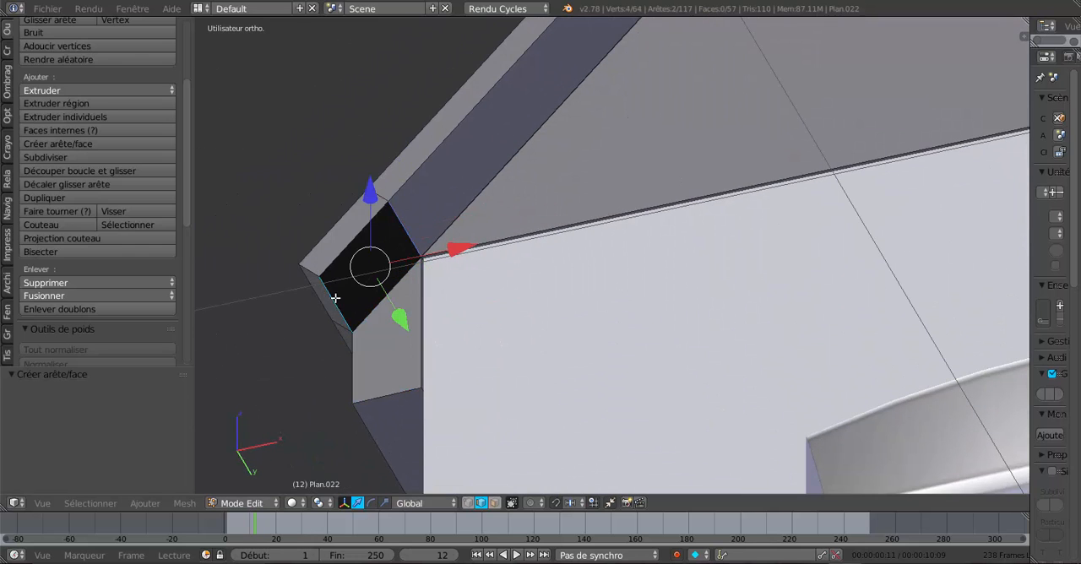
key("f")
- At the gable's other corner, close the eaves box end with a face between its two upright edges
middle_click_drag(474, 340, 593, 337)
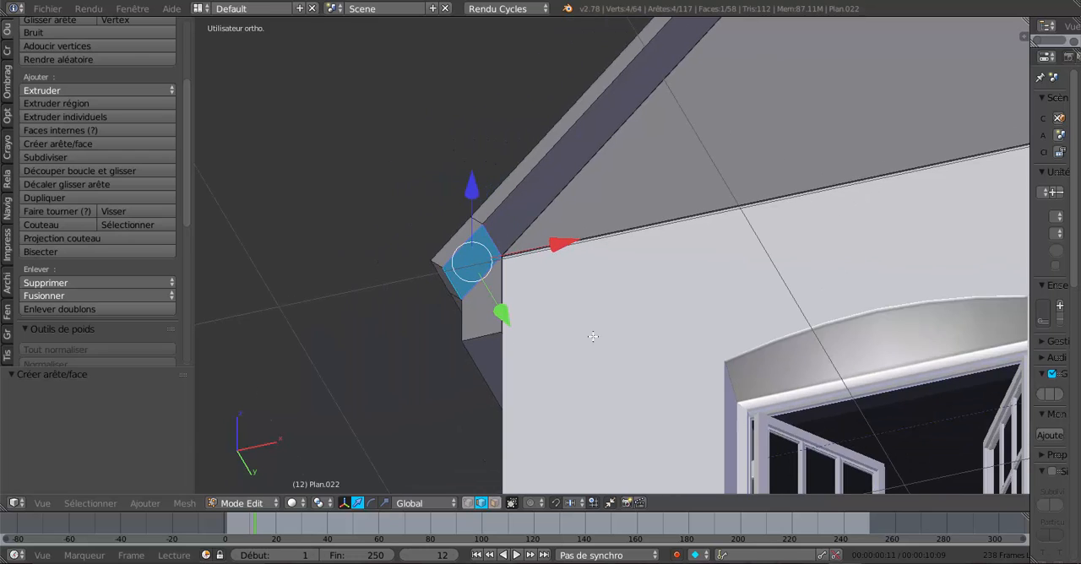
middle_click_drag(673, 313, 388, 316, "shift")
scroll(531, 327, "down", 2)
key("a")
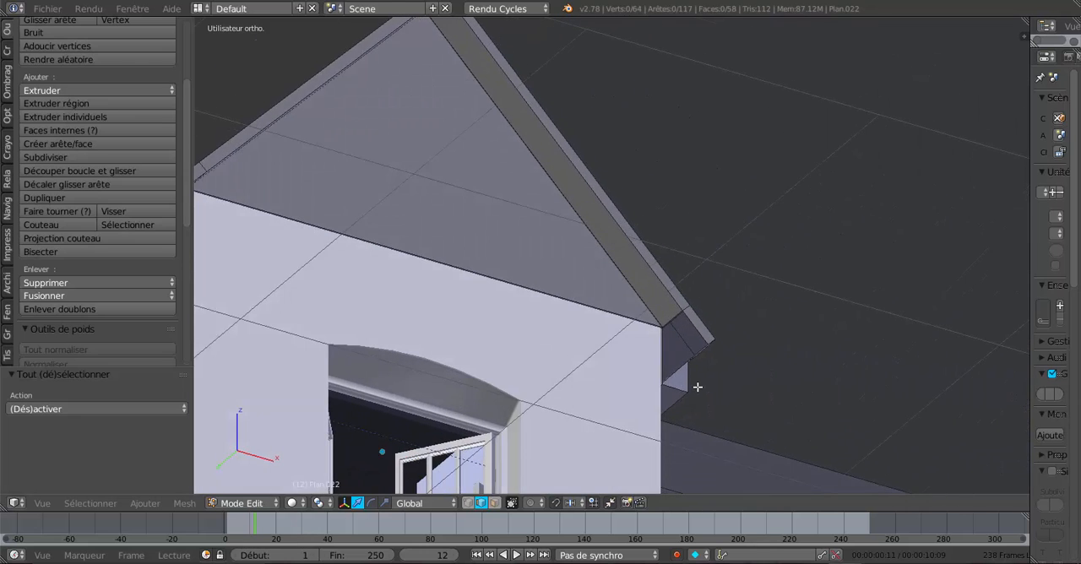
scroll(696, 385, "up", 2)
middle_click_drag(680, 365, 662, 275)
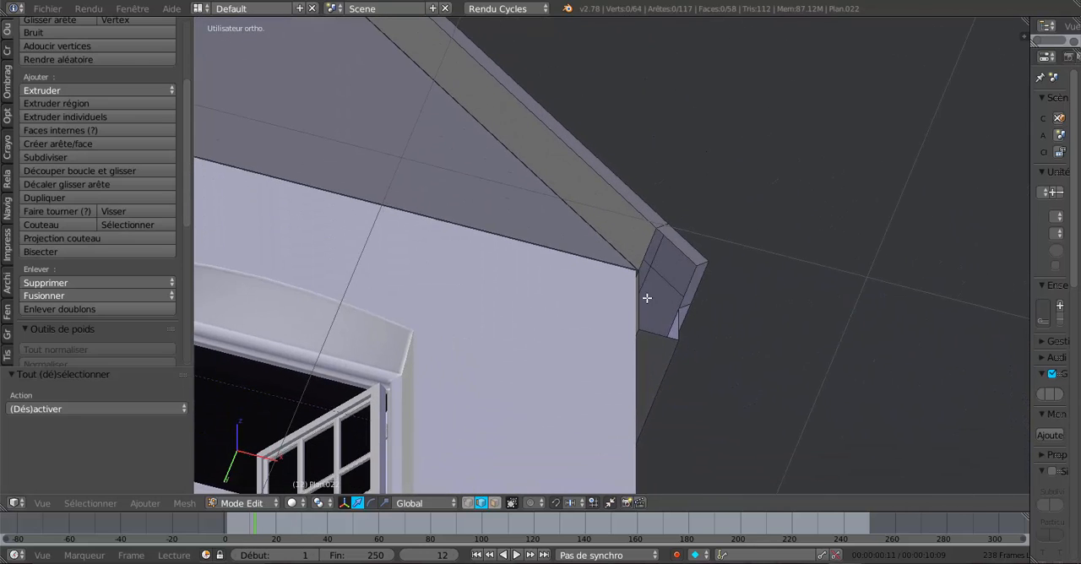
scroll(649, 320, "up", 2)
right_click(649, 321)
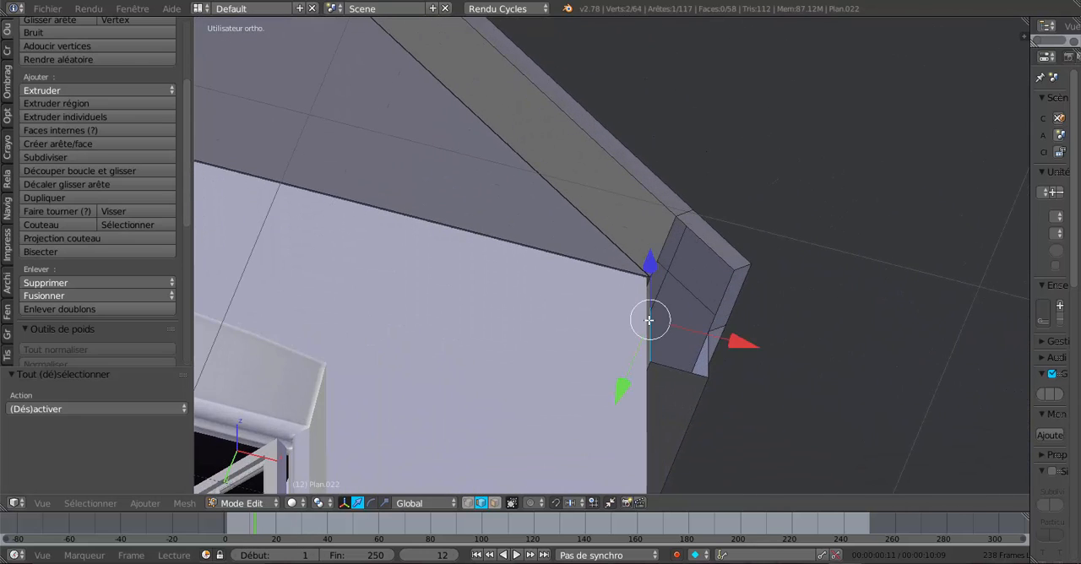
right_click(708, 355, "shift")
key("f")
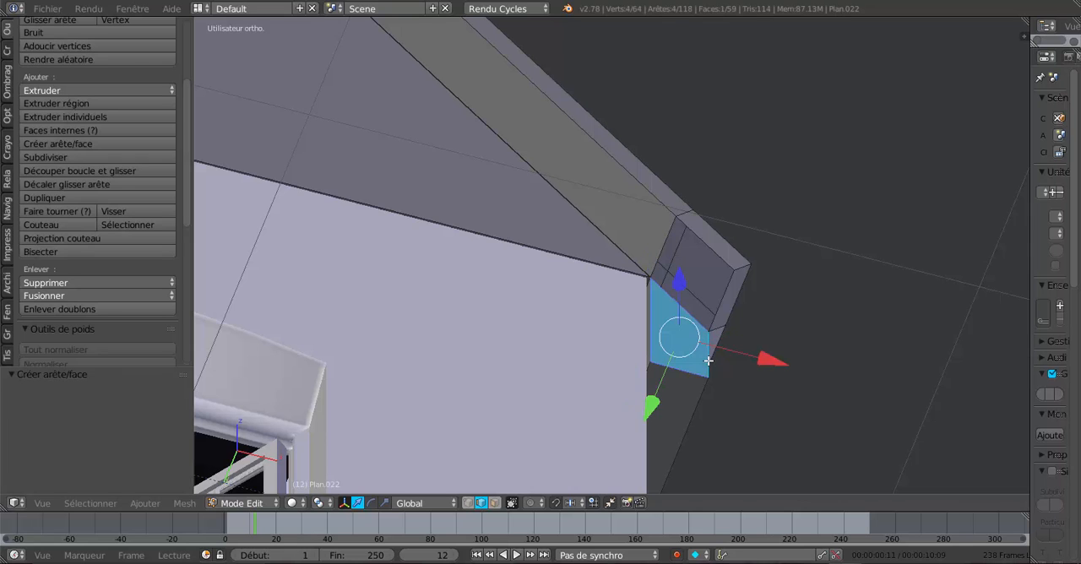
- Fill the remaining sloped gap above the new end face with a face between its two short edges, and inspect the roof
right_click(659, 250)
right_click(718, 319, "shift")
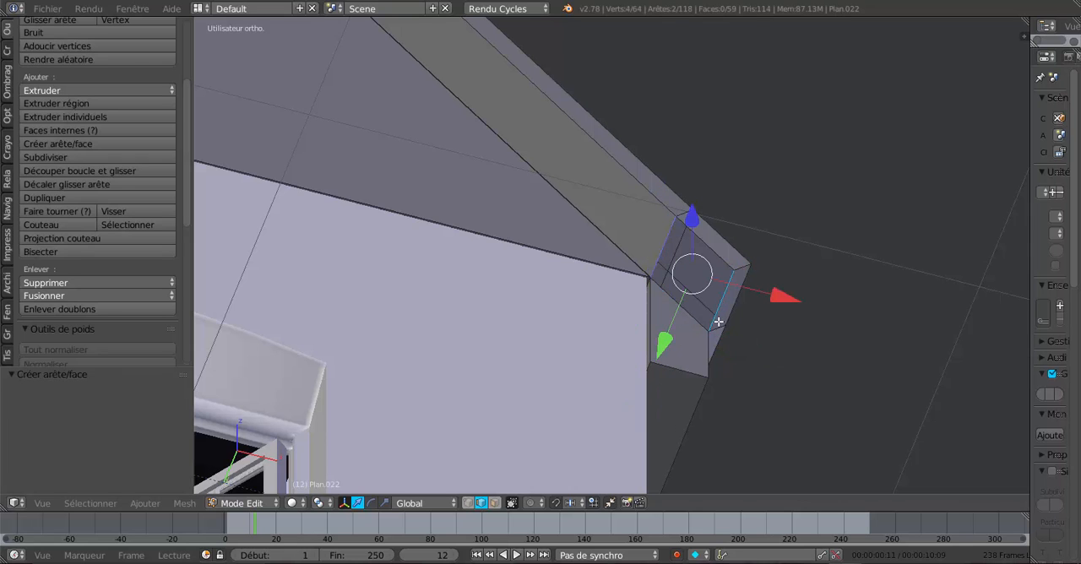
key("f")
scroll(721, 325, "down", 8)
middle_click_drag(773, 345, 669, 358)
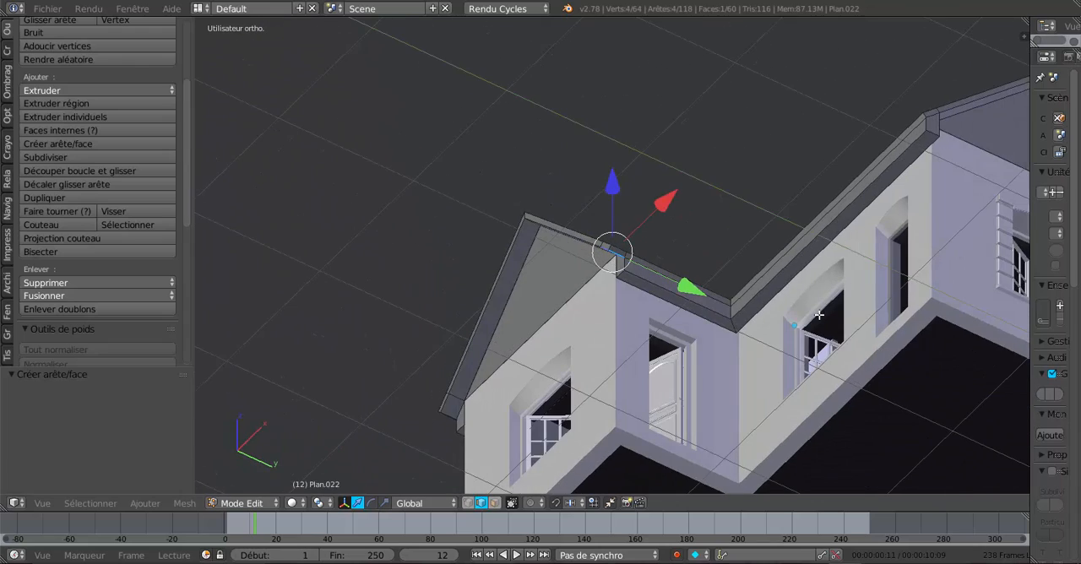
middle_click_drag(819, 315, 702, 398)
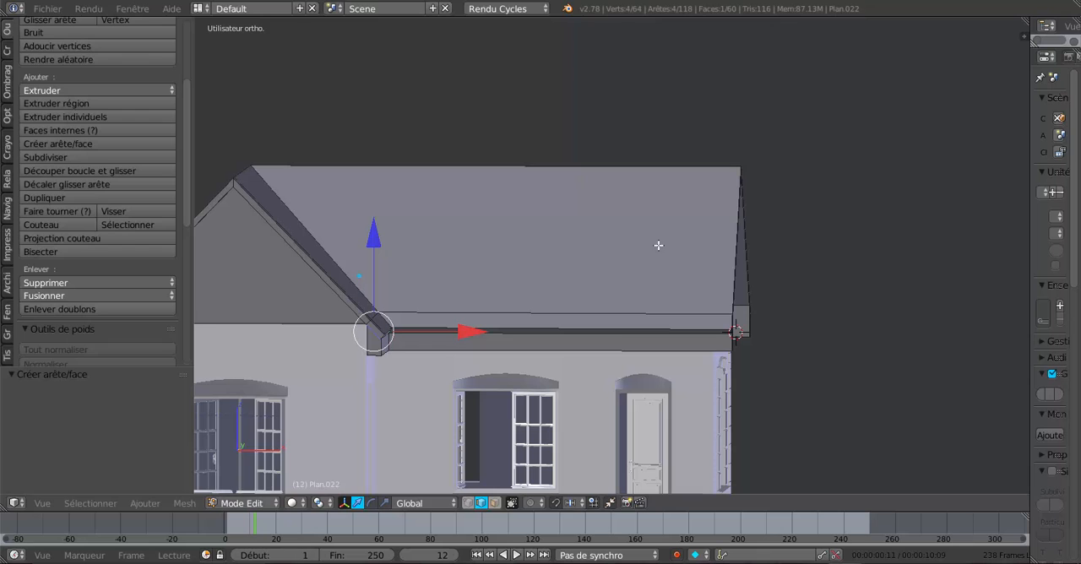
- Add a loop cut across the long roof, slide it towards the right gable end and move it -0.118 along X
key("ctrl+r")
left_click(650, 173)
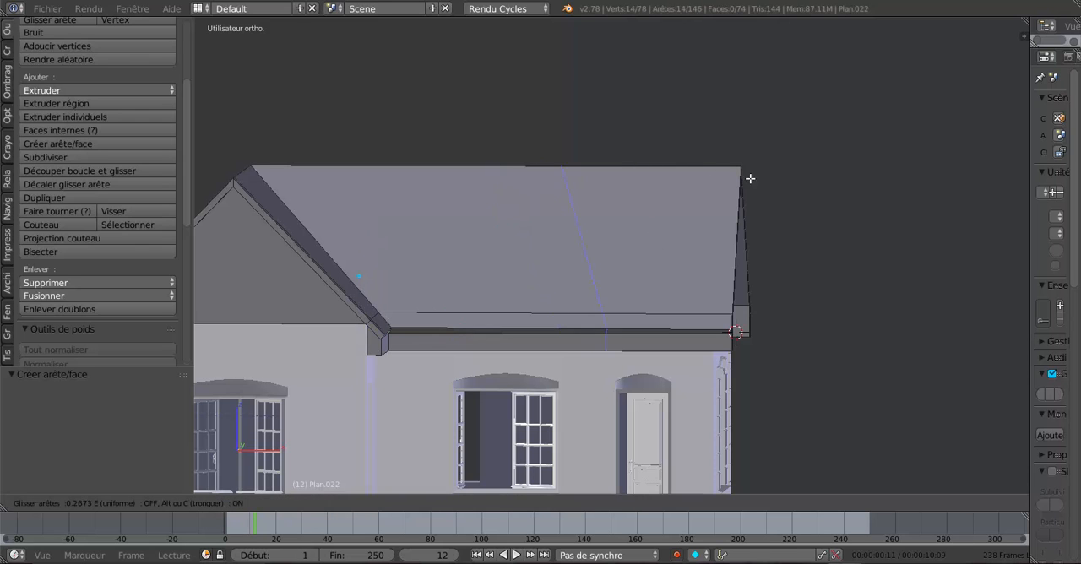
left_click(930, 195)
middle_click_drag(825, 283, 663, 274, "shift")
scroll(722, 245, "up", 4)
left_click_drag(685, 219, 646, 225)
scroll(647, 224, "up", 5)
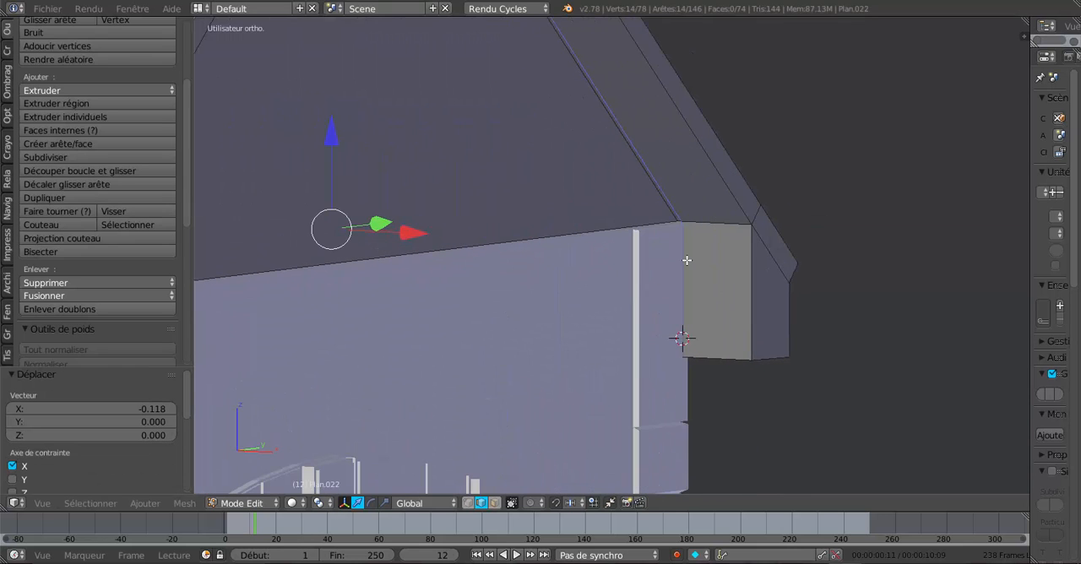
- Fine-tune the new edge loop by moving it -0.007 along X to line it up with the gable wall
middle_click_drag(688, 262, 803, 313)
middle_click_drag(723, 293, 681, 319)
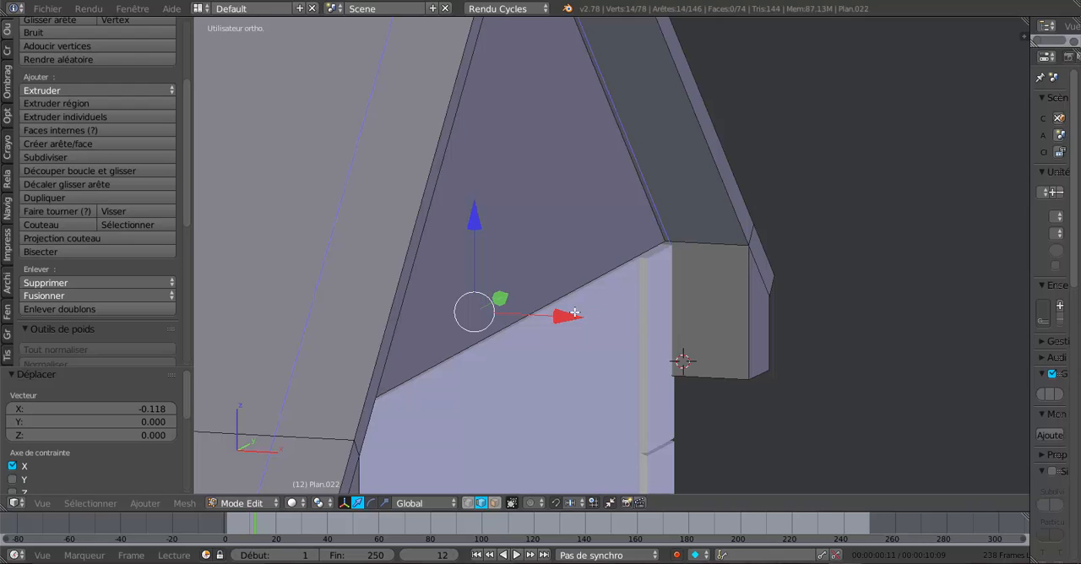
left_click_drag(574, 313, 561, 320)
middle_click_drag(644, 308, 608, 304)
middle_click_drag(737, 312, 692, 316)
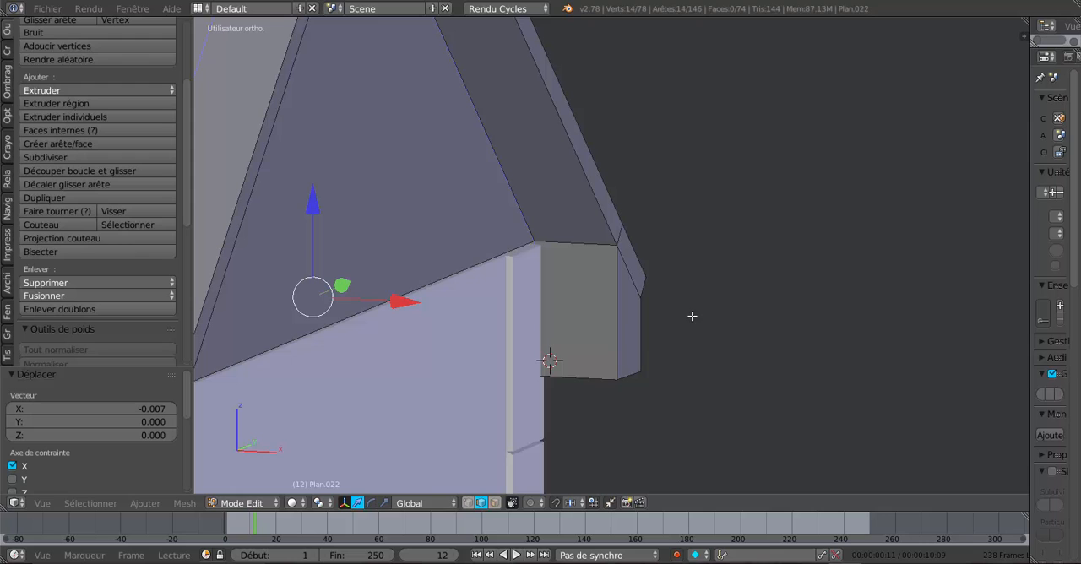
- In face select mode, select the eaves box faces projecting past the gable wall at both corners and delete them
left_click(494, 503)
left_click(577, 295)
left_click(637, 335, "shift")
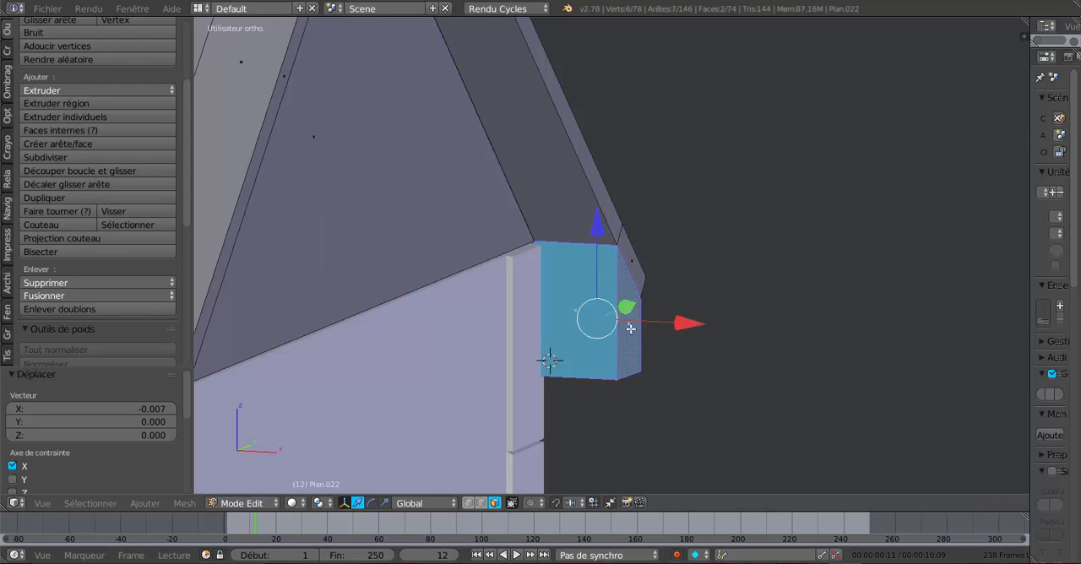
middle_click_drag(601, 379, 639, 303)
left_click(708, 366, "shift")
middle_click_drag(707, 365, 701, 329)
left_click(883, 275, "shift")
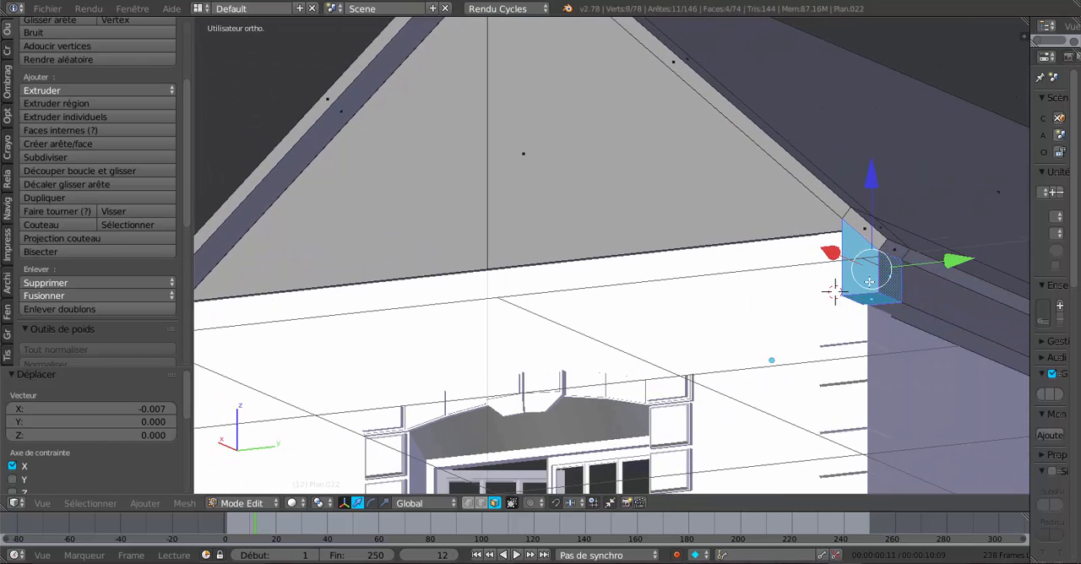
middle_click_drag(504, 324, 792, 299, "shift")
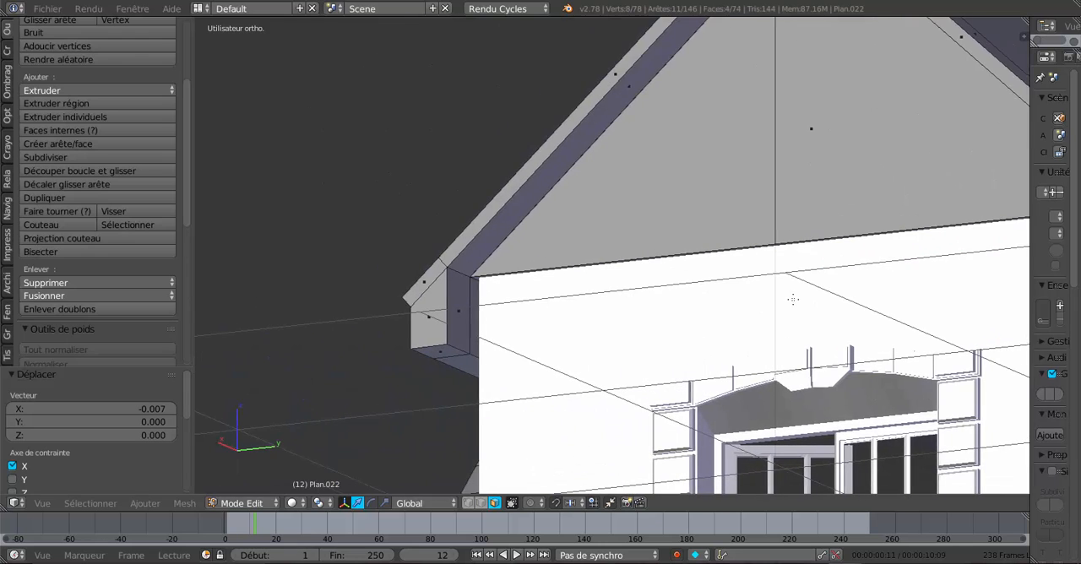
left_click(458, 308, "shift")
left_click(432, 319, "shift")
left_click(439, 350, "shift")
scroll(602, 323, "up", 2)
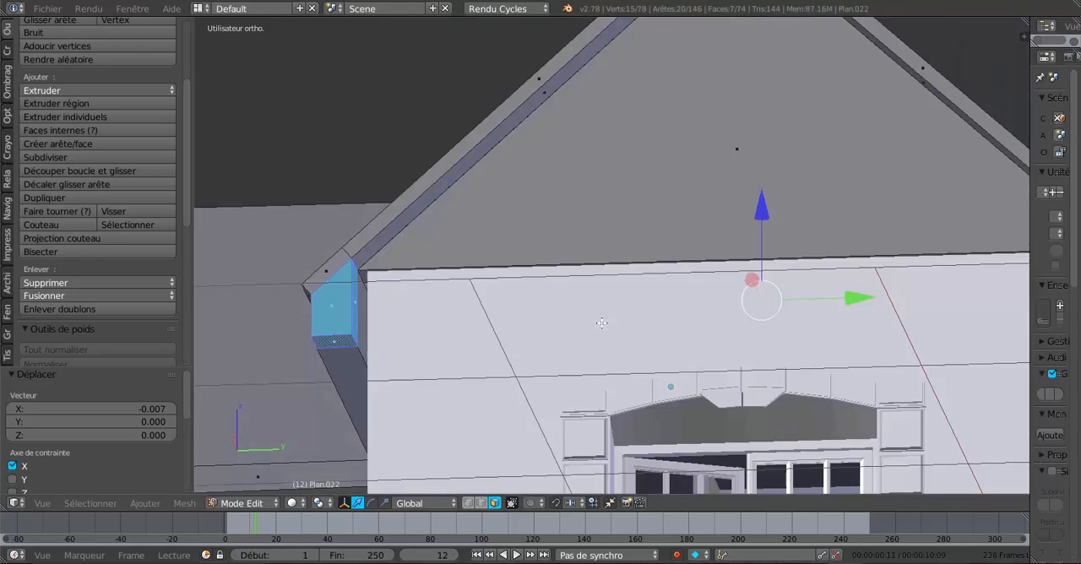
middle_click_drag(601, 322, 638, 326)
left_click(221, 269, "shift")
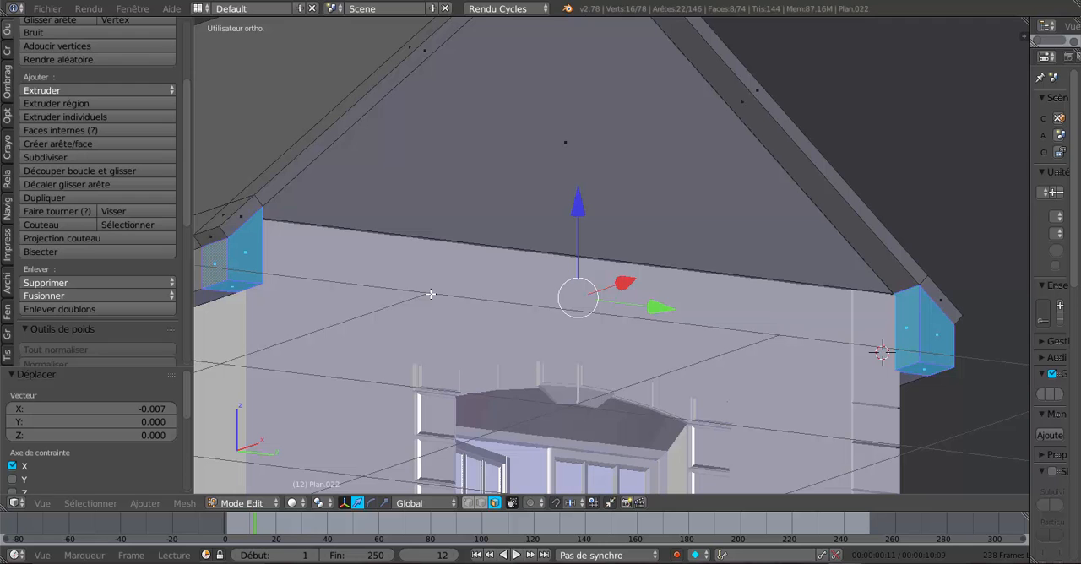
key("x")
left_click(431, 294)
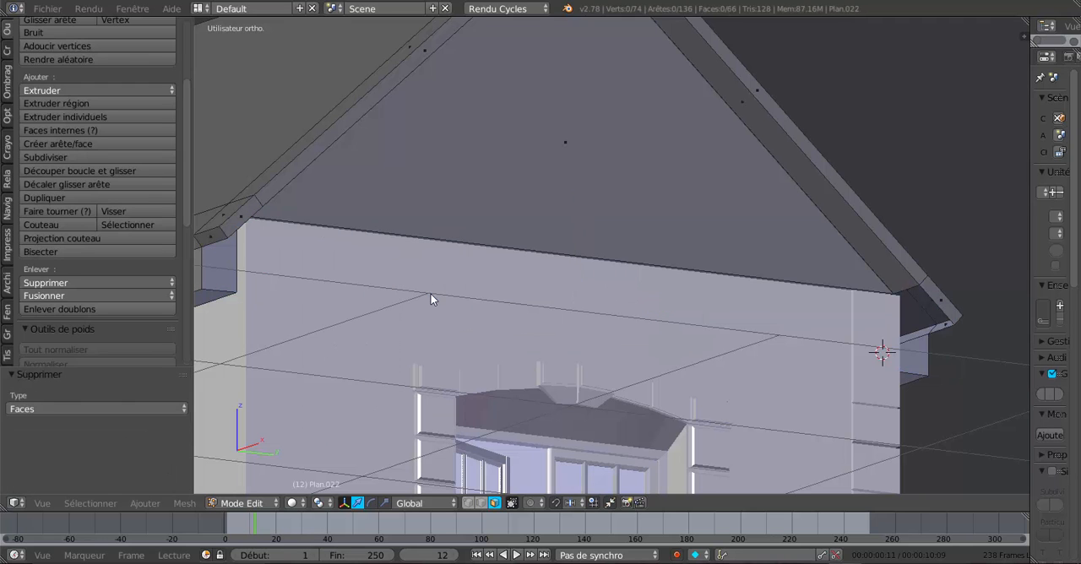
- In edge select mode, close the open eaves box end at the gable's rear corner with a face between its two upright edges
middle_click_drag(920, 325, 592, 314)
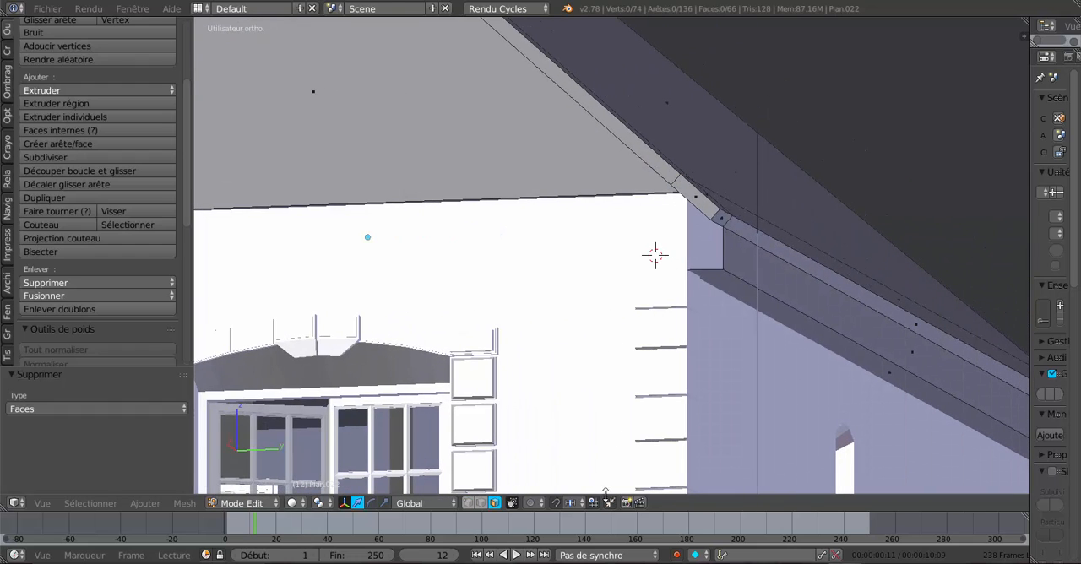
right_click(731, 244)
middle_click_drag(731, 244, 697, 257)
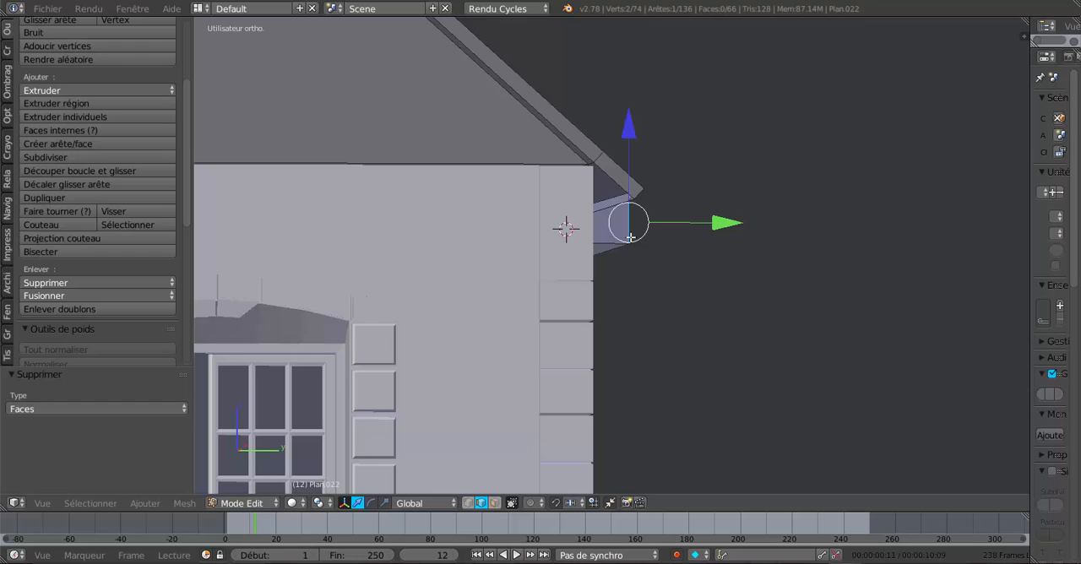
middle_click_drag(630, 237, 677, 257)
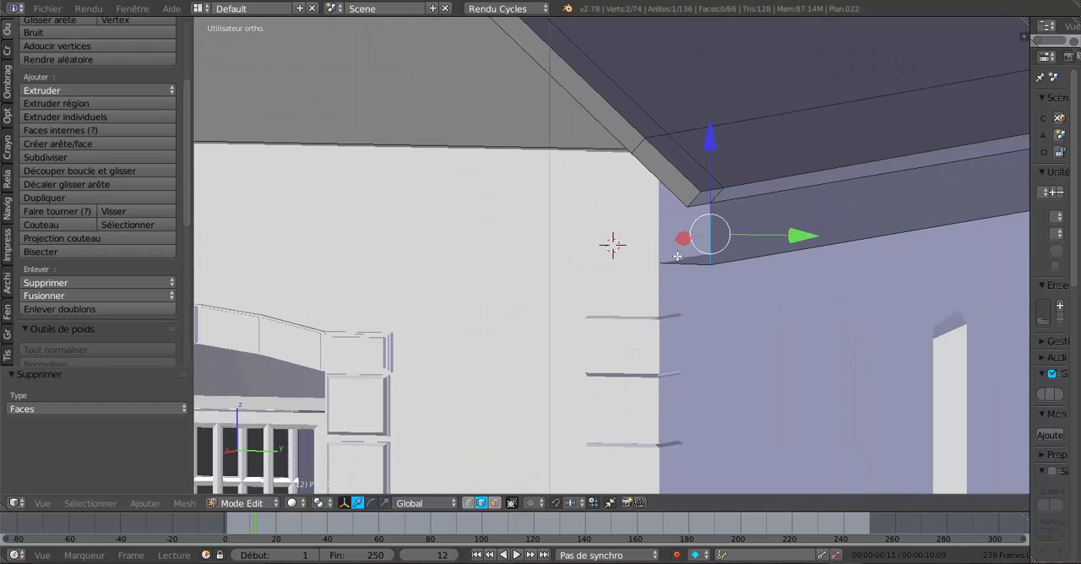
key("z")
right_click(658, 220, "shift")
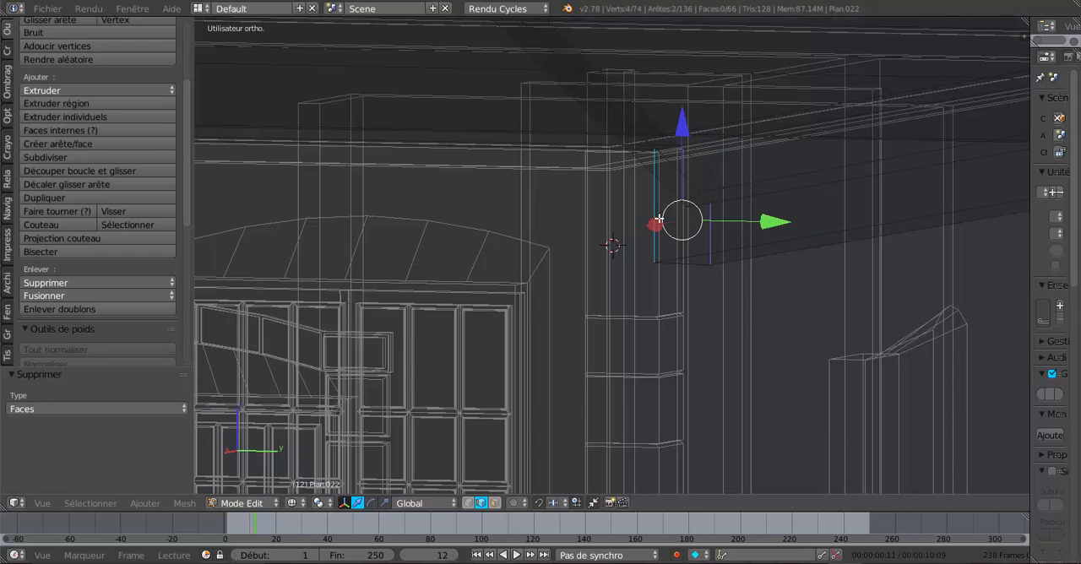
key("z")
mouse_move(659, 219)
middle_mouse_down()
mouse_move(753, 236)
mouse_move(730, 248)
mouse_move(752, 241)
middle_mouse_up()
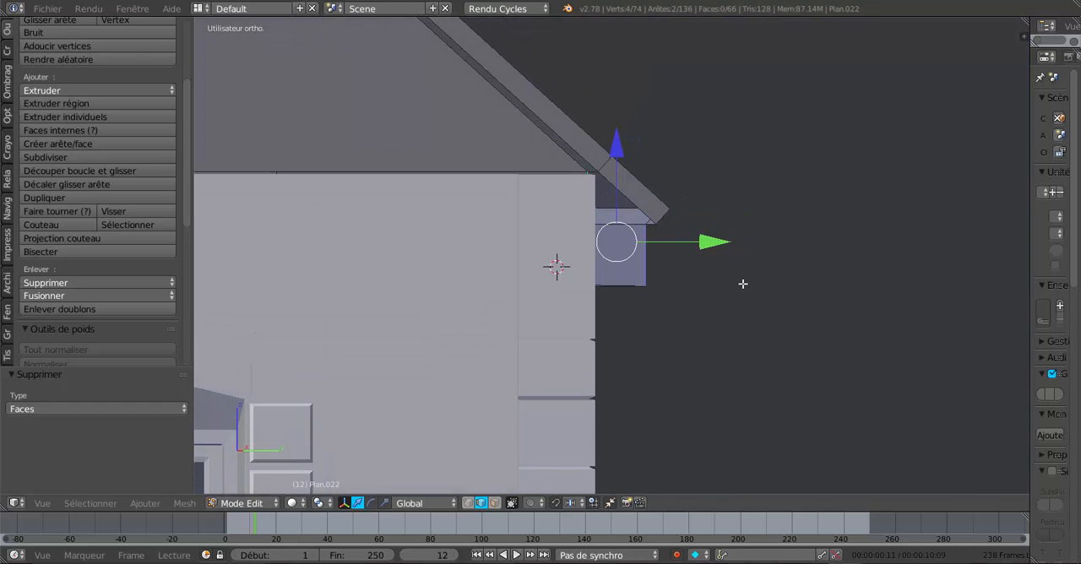
key("f")
- Fill the sloped gap under the roof overhang at the same rear corner with a face between its two short edges
middle_click_drag(741, 285, 743, 321)
scroll(597, 248, "up", 3)
scroll(727, 309, "up", 2)
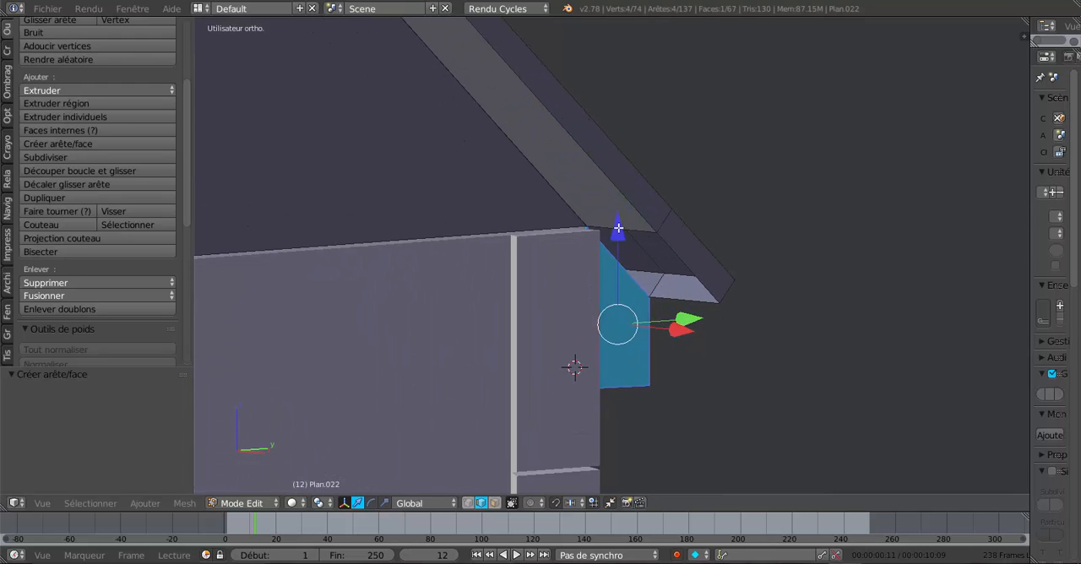
right_click(621, 225)
right_click(688, 305, "shift")
key("f")
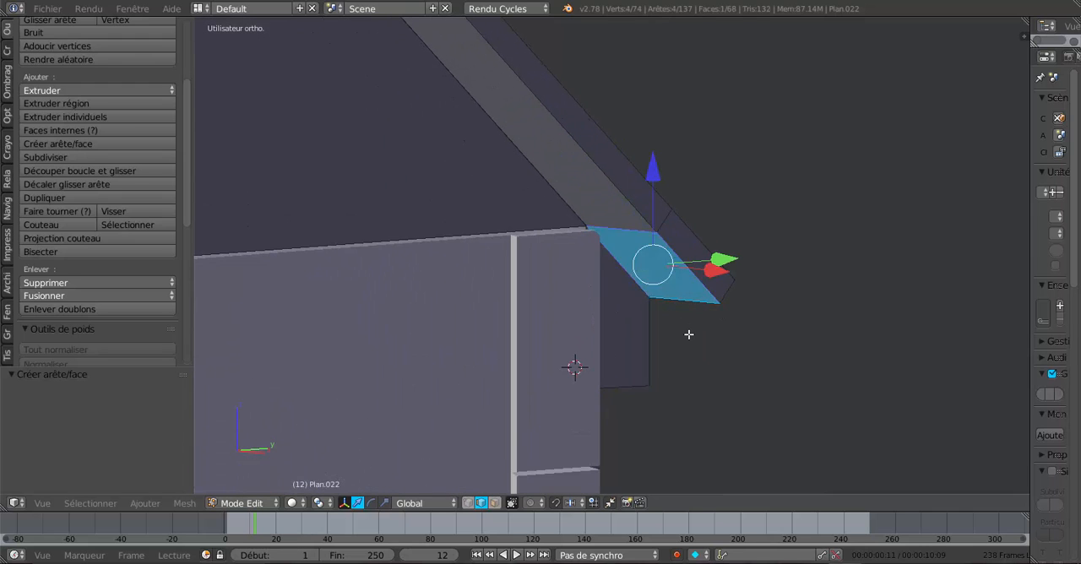
- Select the roof's cut edge loop together with the upright eaves edges at the front gable corner and move them 0.012 along X
middle_click_drag(690, 333, 621, 326)
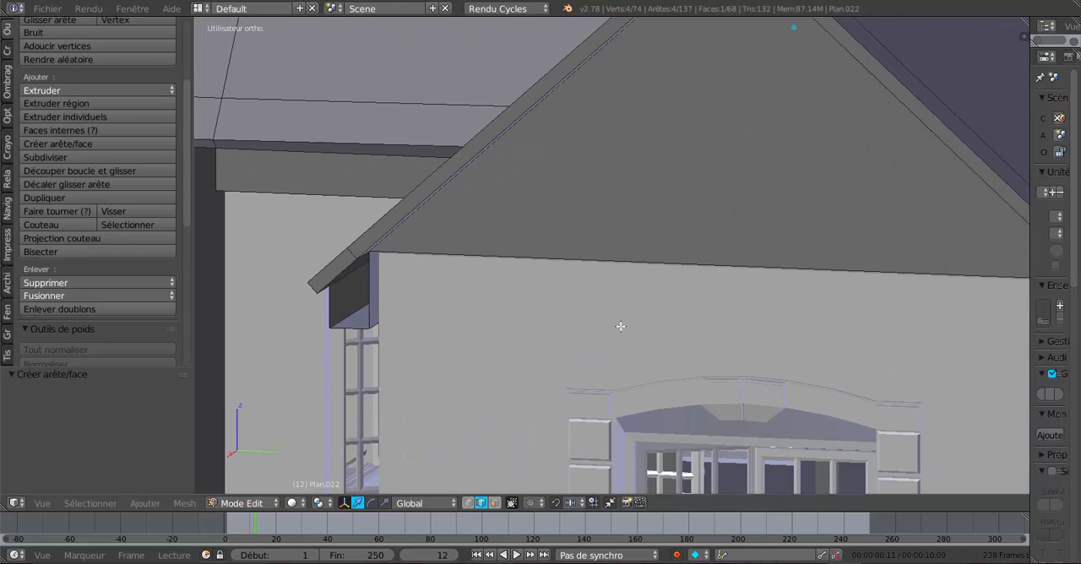
middle_click_drag(401, 318, 737, 292)
middle_click_drag(616, 299, 664, 302, "shift")
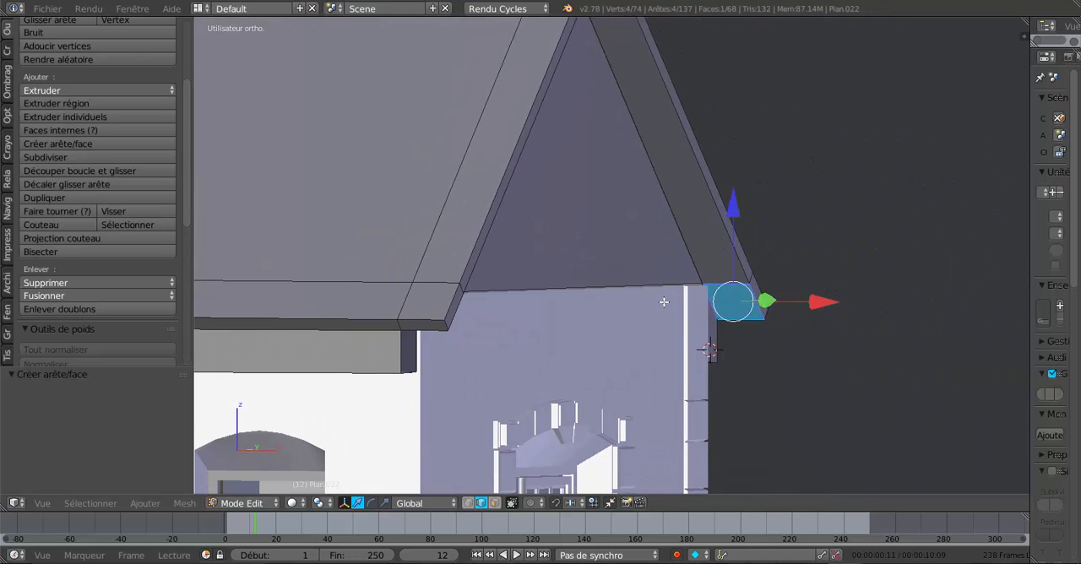
right_click(457, 200, "alt")
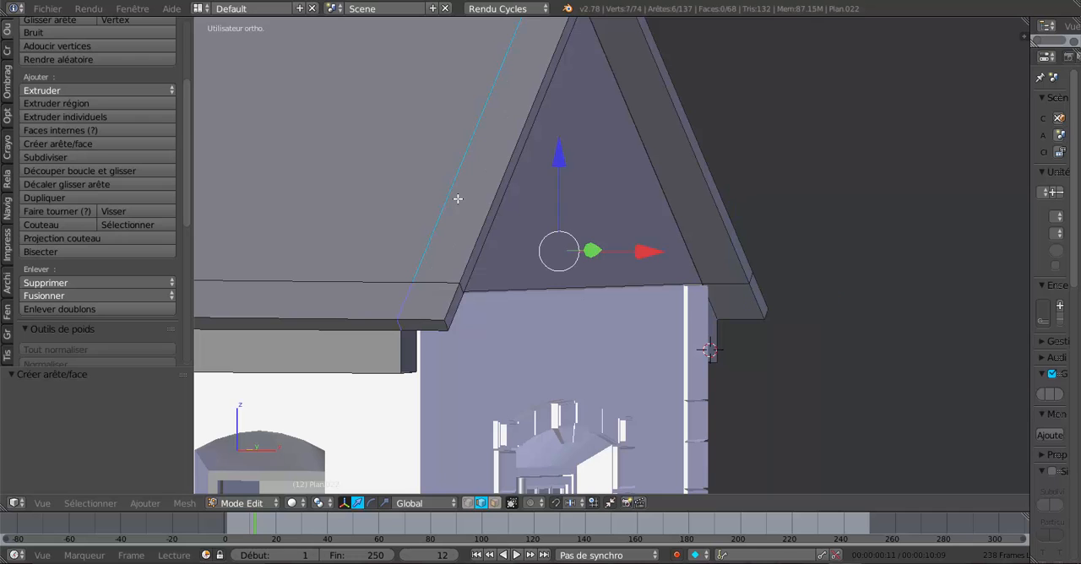
scroll(465, 256, "up", 2)
middle_click_drag(466, 256, 422, 265)
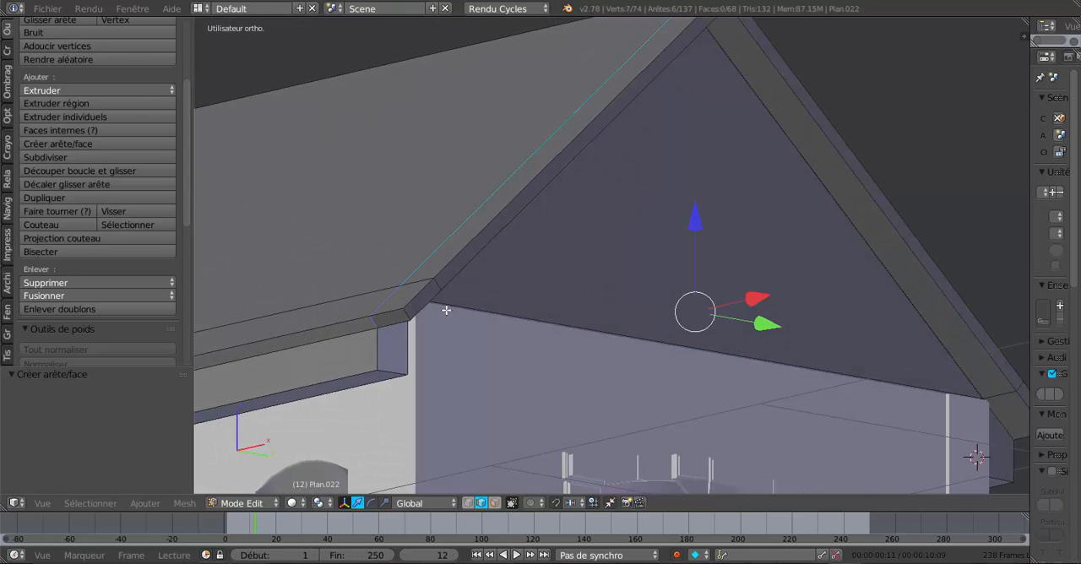
middle_click_drag(446, 310, 459, 252, "shift")
right_click(438, 276, "shift")
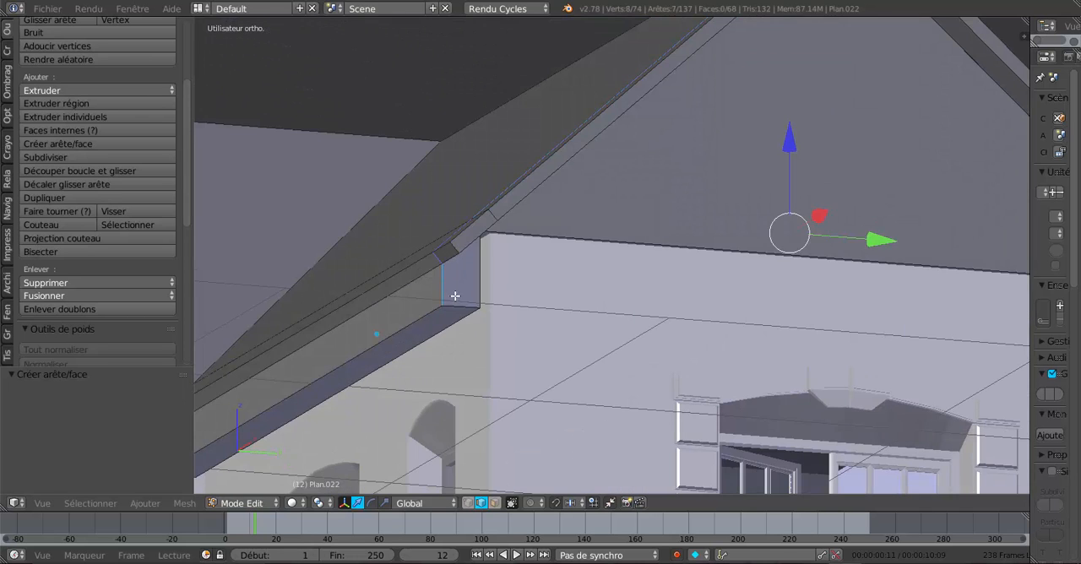
right_click(454, 297, "shift")
right_click(479, 274, "shift")
middle_click_drag(580, 281, 650, 289)
left_click_drag(651, 228, 658, 227)
middle_click_drag(658, 227, 524, 261)
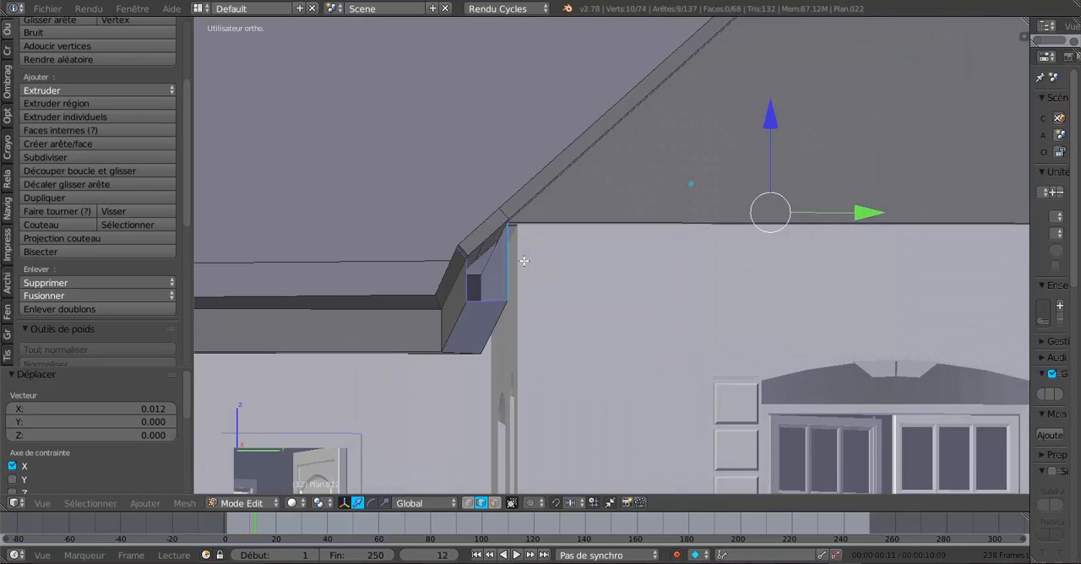
- Close the eaves box end at the front gable corner with a face between its two upright edges
scroll(524, 261, "up", 3)
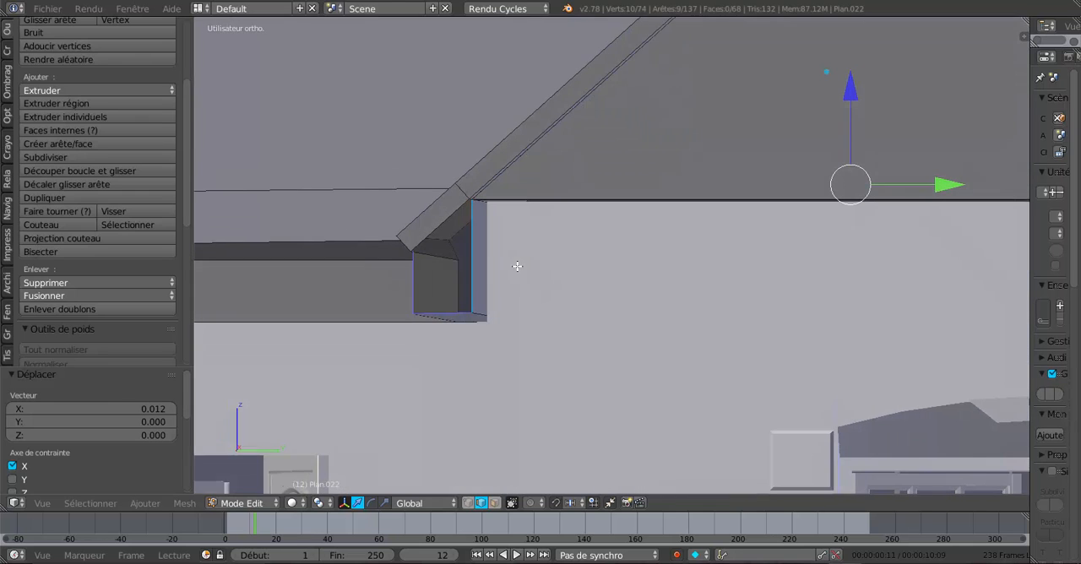
middle_click_drag(520, 267, 526, 264)
right_click(389, 283)
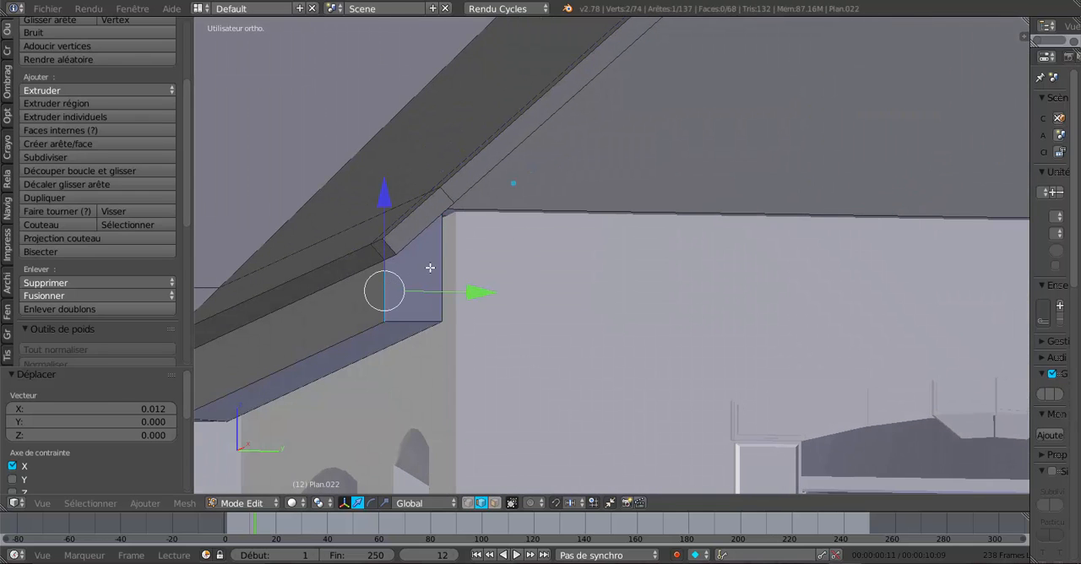
key("f")
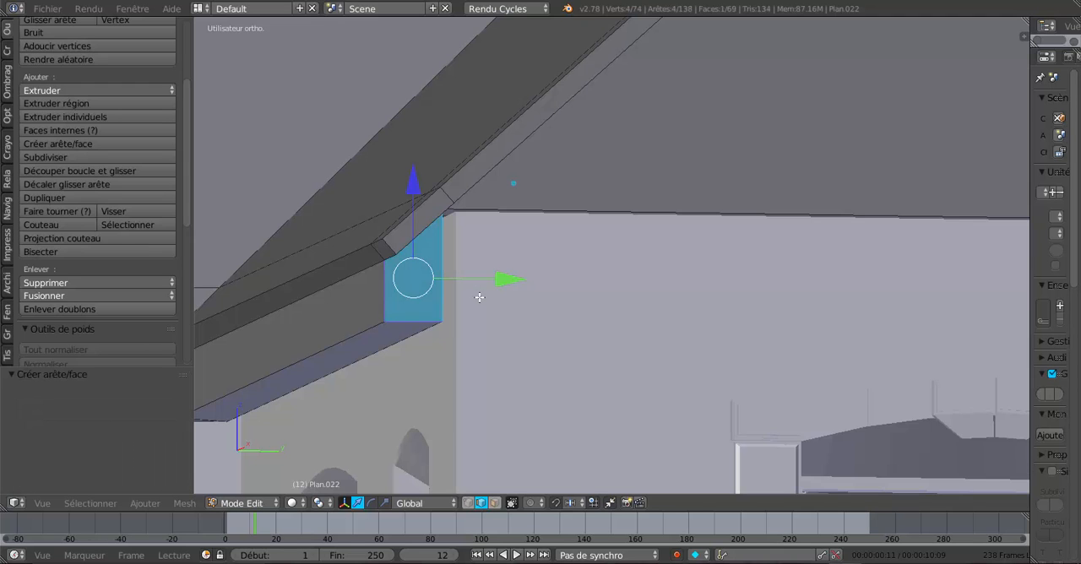
- In face select mode, try to move the eaves box's inner face 0.022 along Y to meet the house wall
middle_click_drag(478, 299, 477, 332)
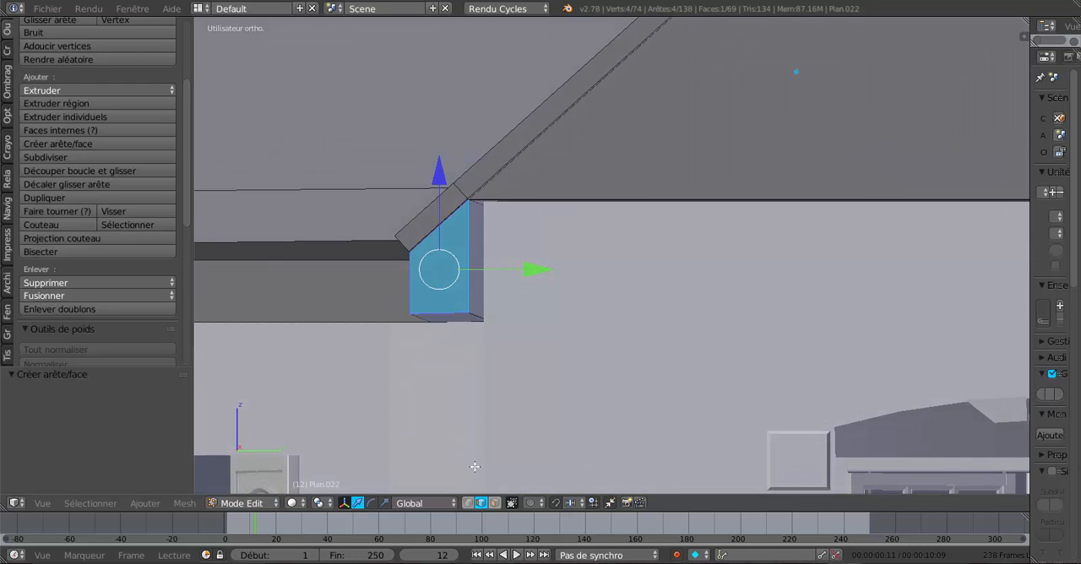
left_click(495, 502)
middle_click_drag(502, 406, 478, 296)
right_click(480, 265)
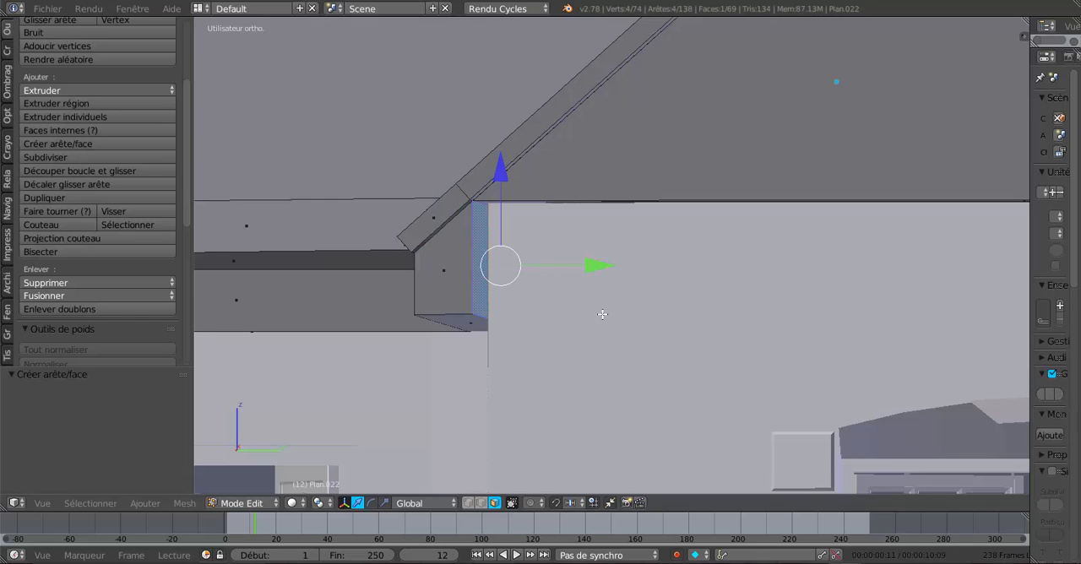
middle_click_drag(602, 314, 607, 316)
left_click_drag(571, 255, 583, 253)
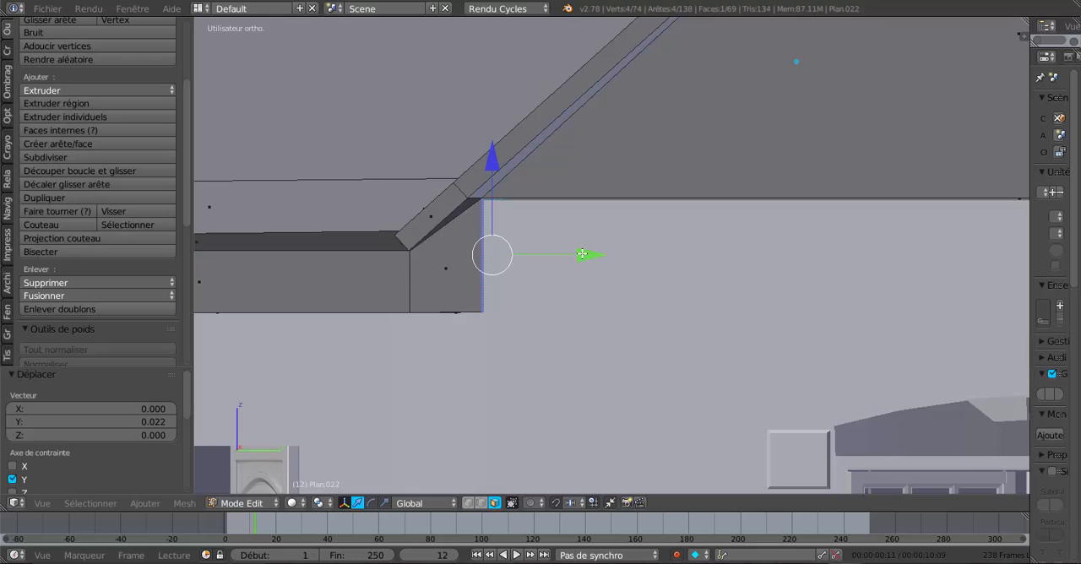
middle_click_drag(583, 253, 591, 320)
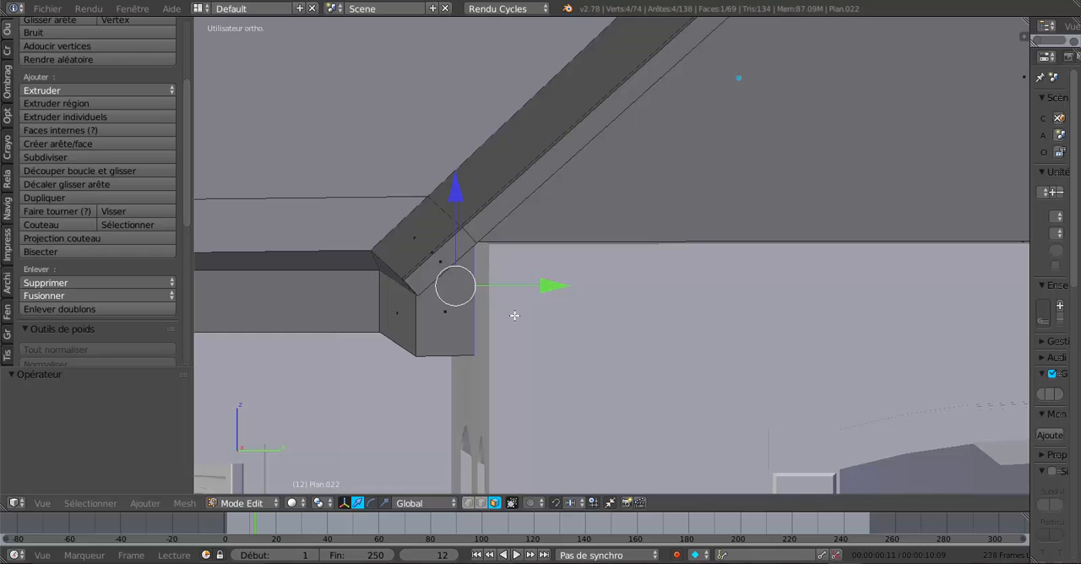
- In wireframe vertex select mode, circle-select all the vertices of the front roof edge and eaves box along the recessed wall, including both ends
middle_click_drag(514, 311, 512, 313)
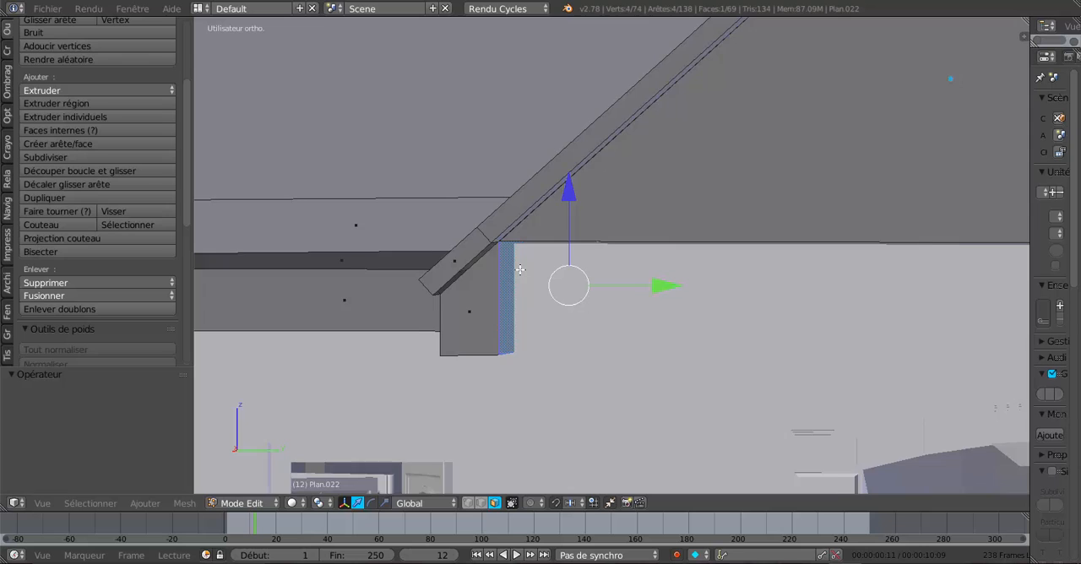
middle_click_drag(531, 266, 535, 271)
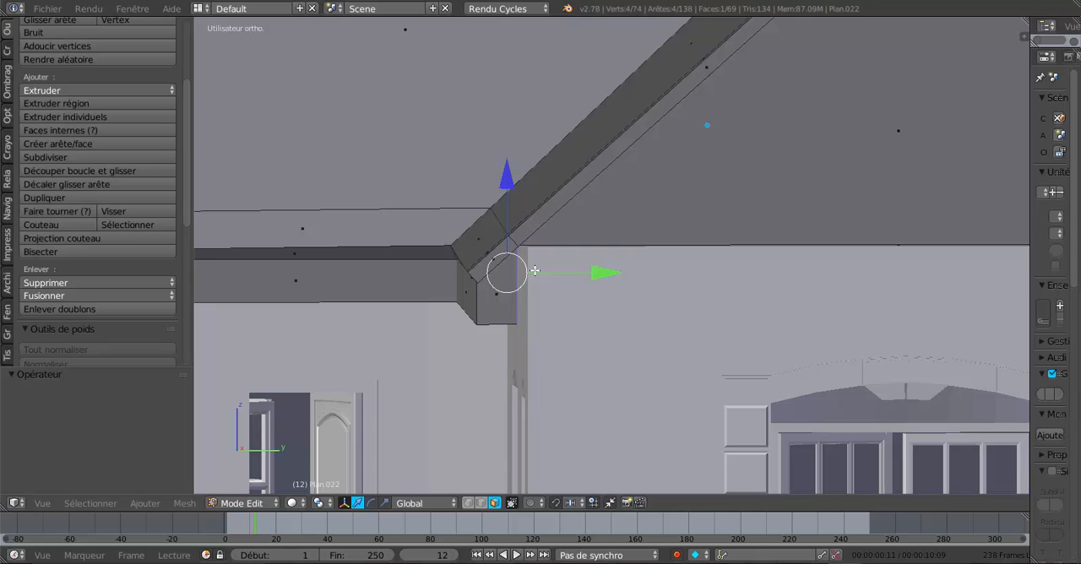
key("z")
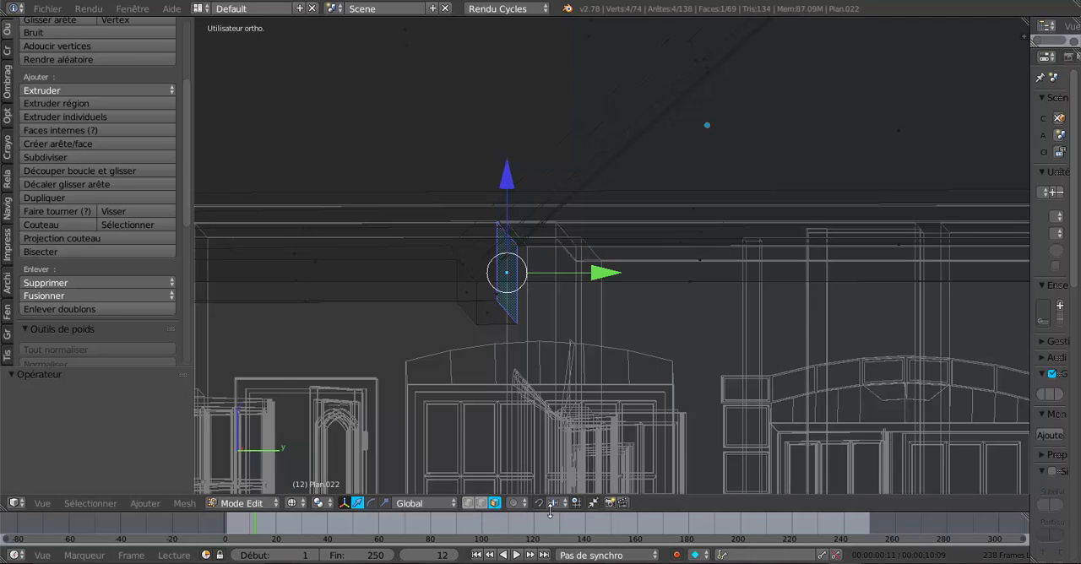
left_click(469, 504)
middle_click_drag(517, 408, 520, 420)
scroll(551, 351, "down", 3)
middle_click_drag(551, 351, 579, 426)
middle_click_drag(598, 375, 801, 339)
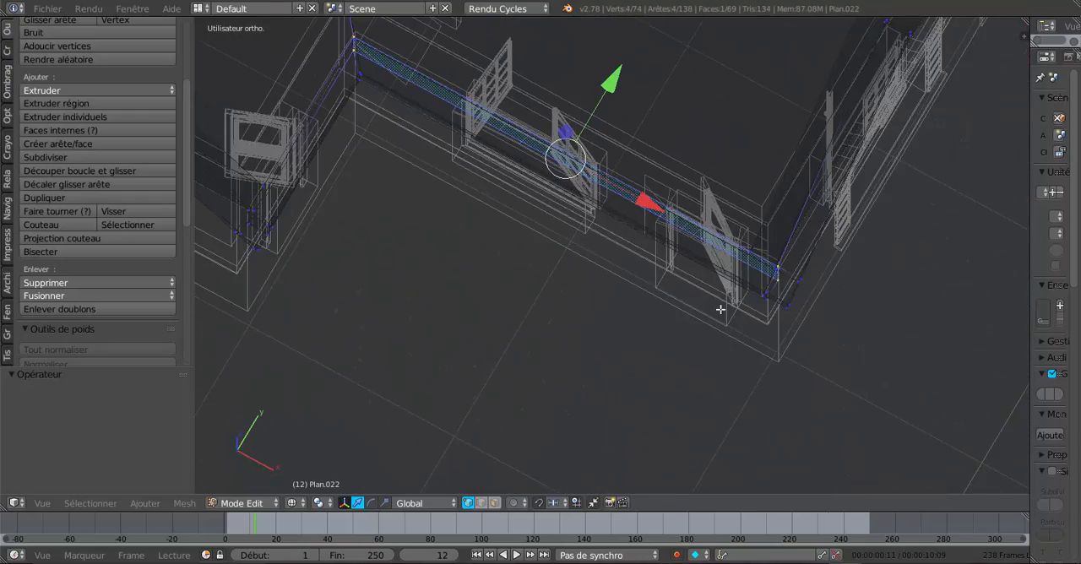
middle_click_drag(721, 310, 796, 335)
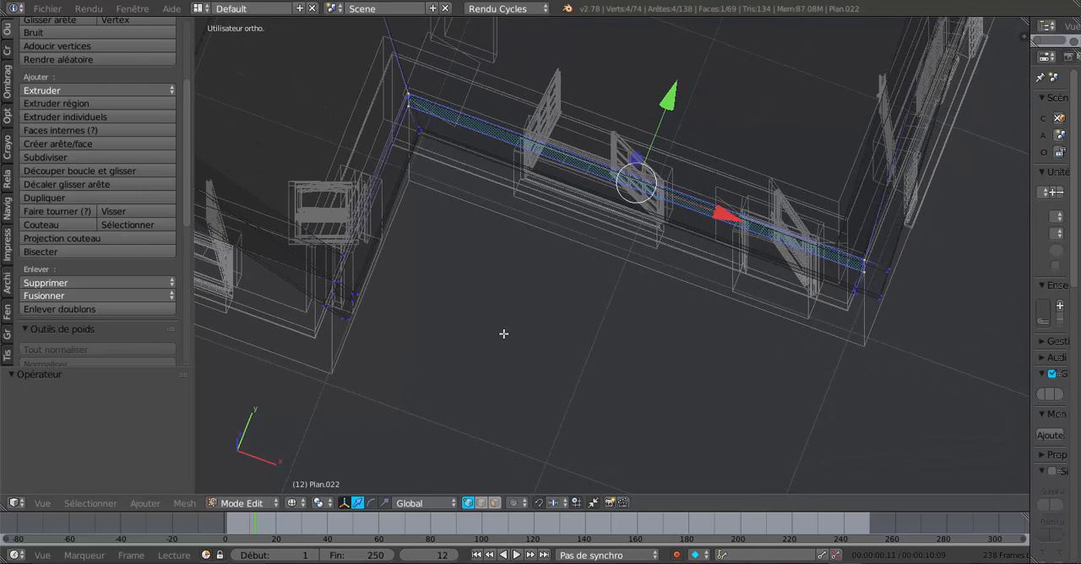
key("c")
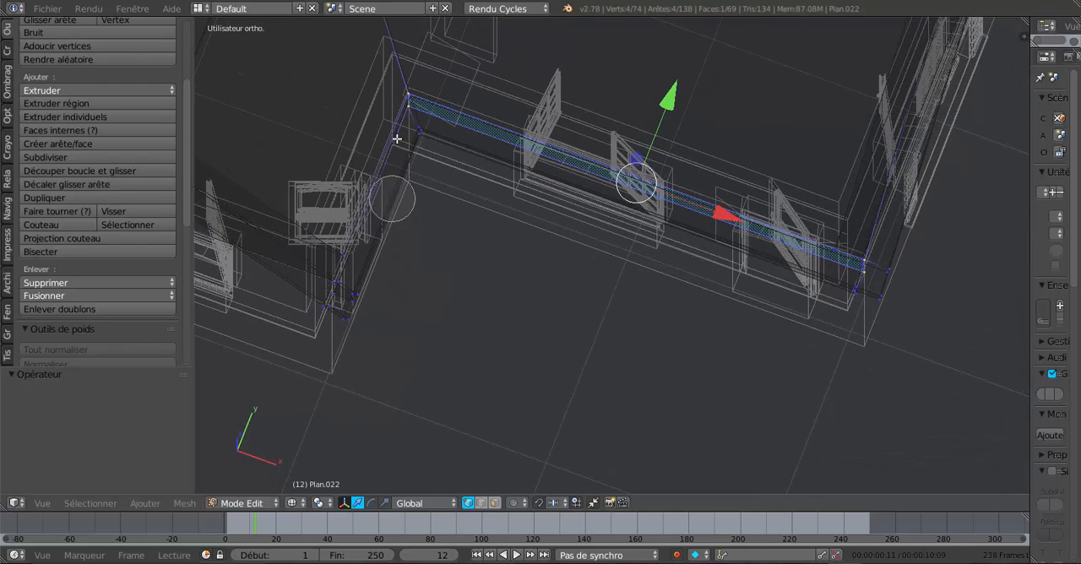
mouse_move(397, 138)
left_mouse_down()
mouse_move(414, 108)
mouse_move(422, 113)
left_mouse_up()
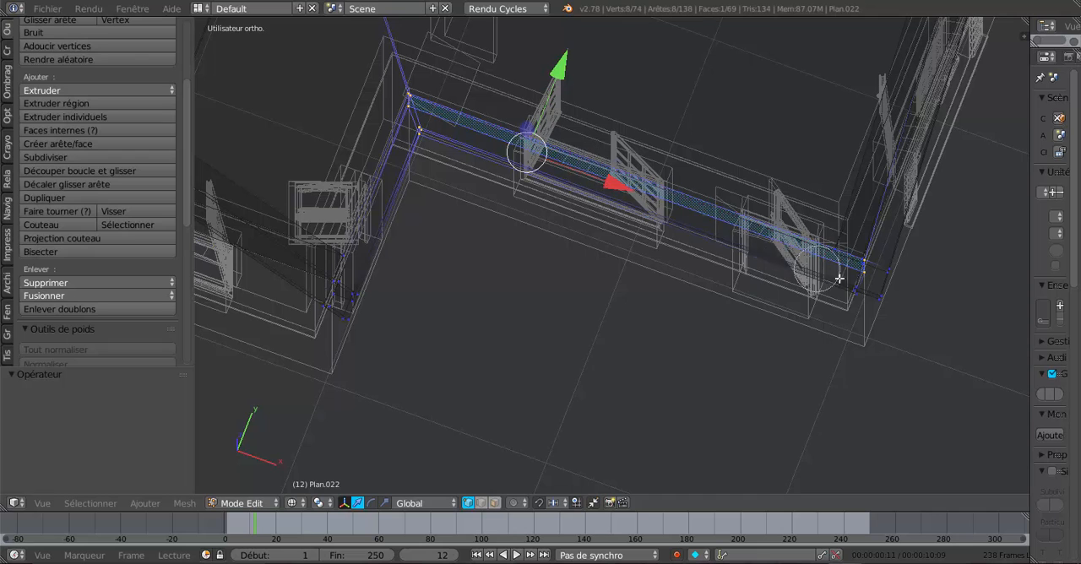
mouse_move(856, 283)
left_mouse_down()
mouse_move(875, 285)
mouse_move(847, 264)
left_mouse_up()
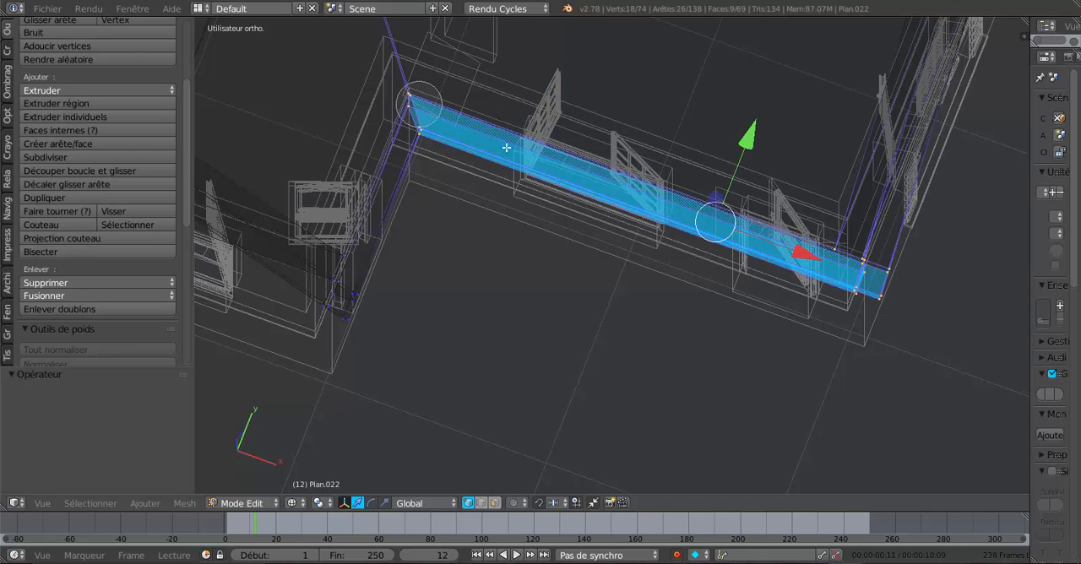
key("Escape")
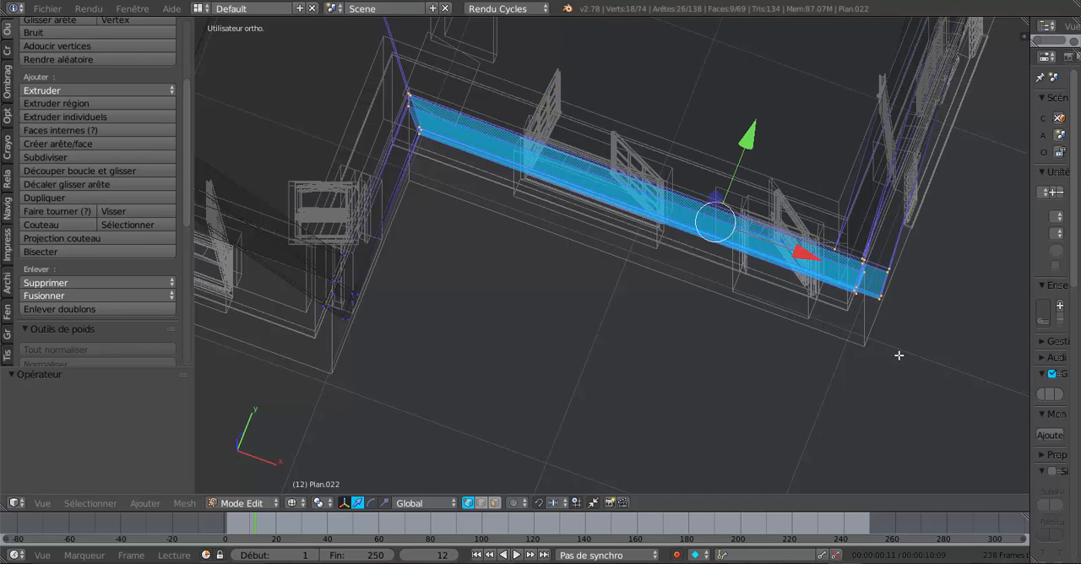
- Move the selected front eaves run slightly along Y to meet the house wall, checking the fit in solid shading
middle_click_drag(898, 356, 786, 321)
key("z")
scroll(745, 333, "up", 3)
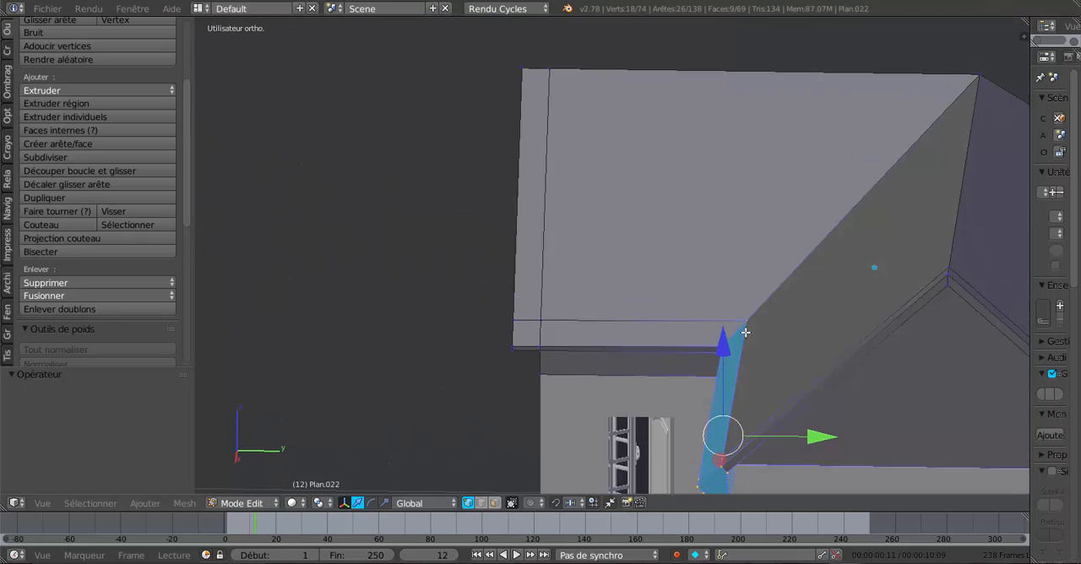
middle_click_drag(770, 405, 698, 194, "shift")
scroll(706, 221, "up", 2)
middle_click_drag(710, 242, 711, 217)
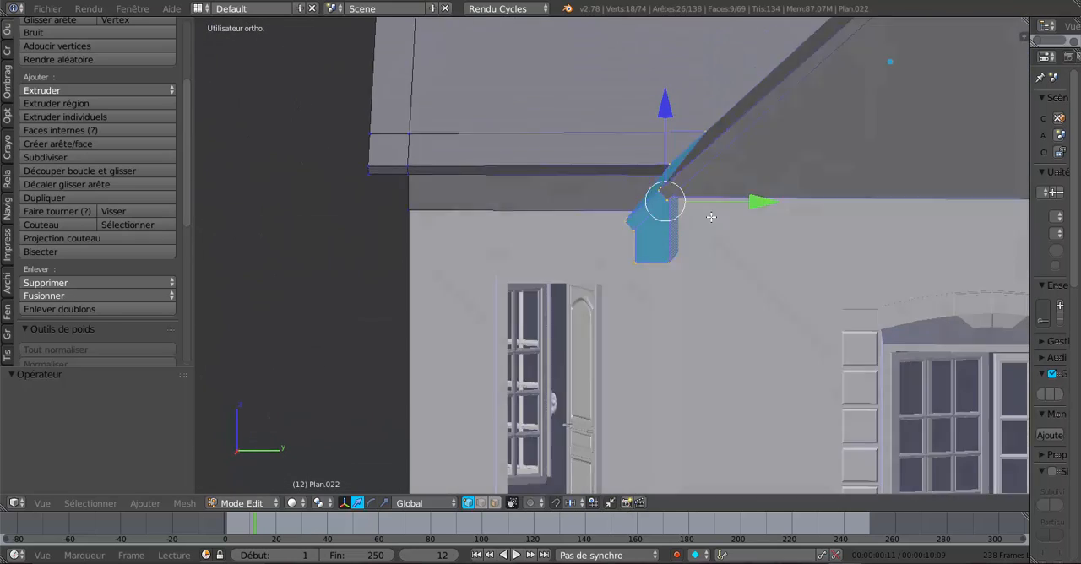
scroll(711, 217, "up", 1)
scroll(718, 217, "up", 1)
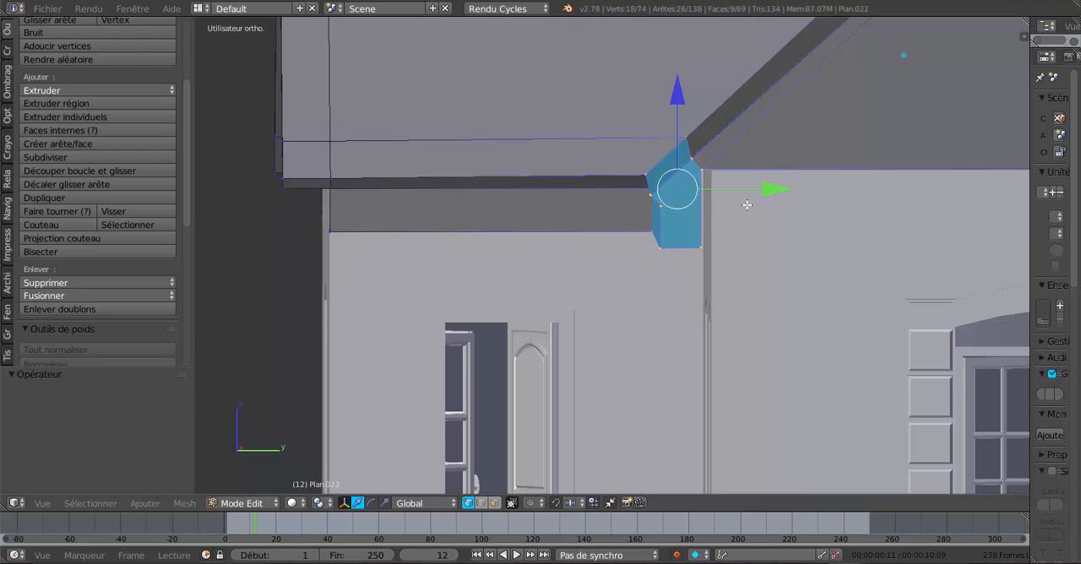
left_click_drag(781, 189, 792, 189)
scroll(736, 219, "down", 5)
middle_click_drag(748, 215, 729, 226)
key("Tab")
scroll(721, 235, "up", 3)
scroll(721, 245, "up", 3)
scroll(721, 238, "down", 5)
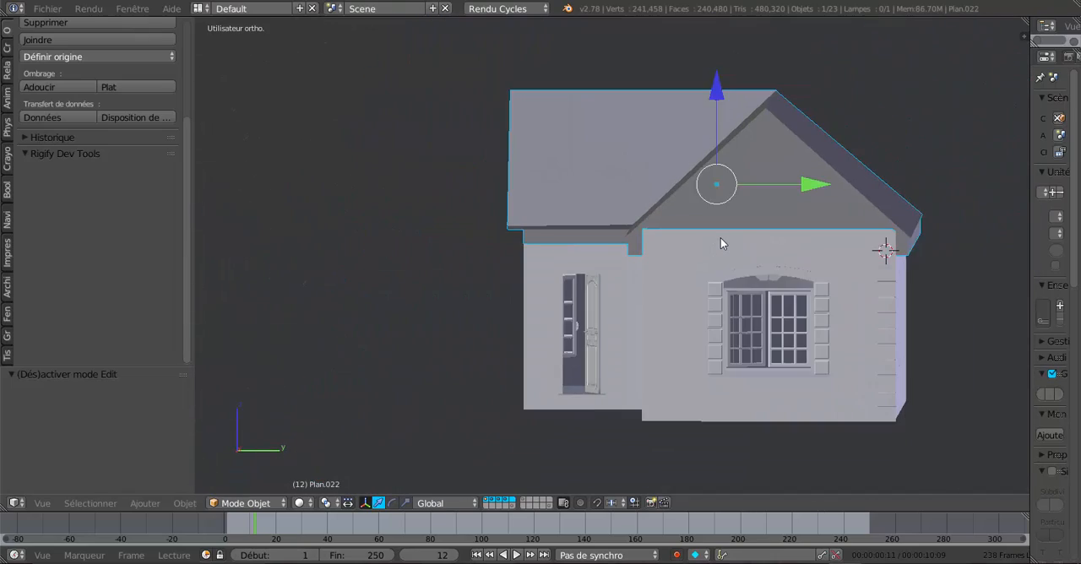
- In edge select mode, fill the sloped gap under the roof overhang at the front gable corner with a face between its two short edges
scroll(721, 237, "up", 5)
key("Tab")
middle_click_drag(720, 237, 672, 325)
scroll(672, 228, "up", 1)
scroll(671, 227, "up", 3)
left_click(482, 503)
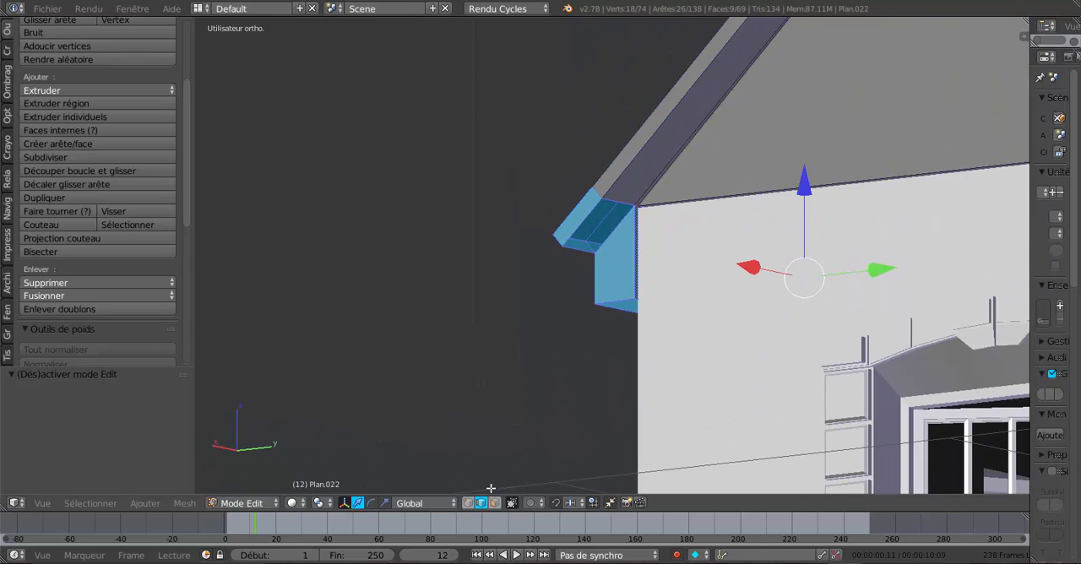
left_click(608, 200)
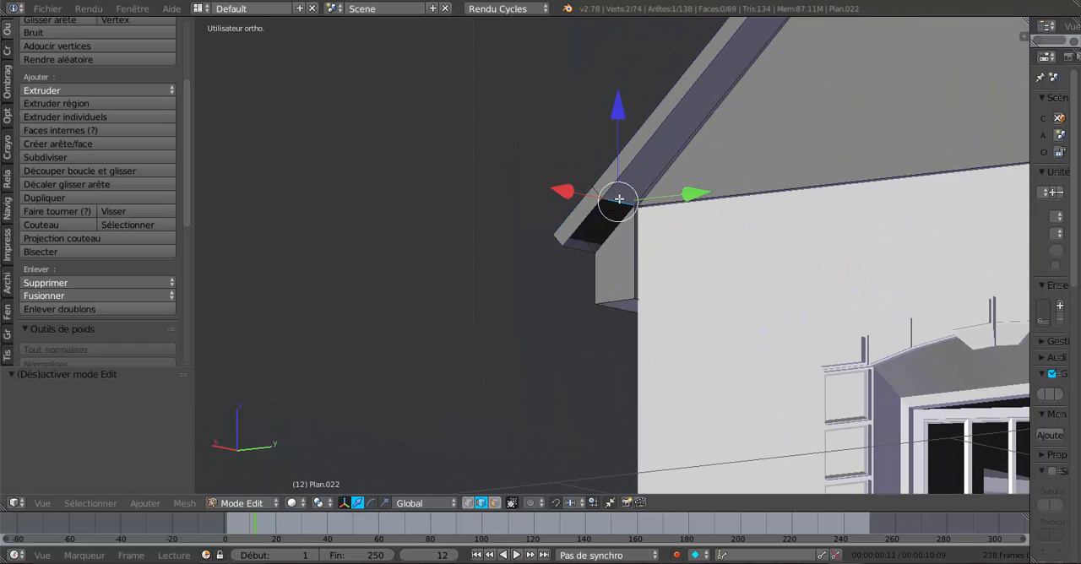
left_click(577, 252, "shift")
key("f")
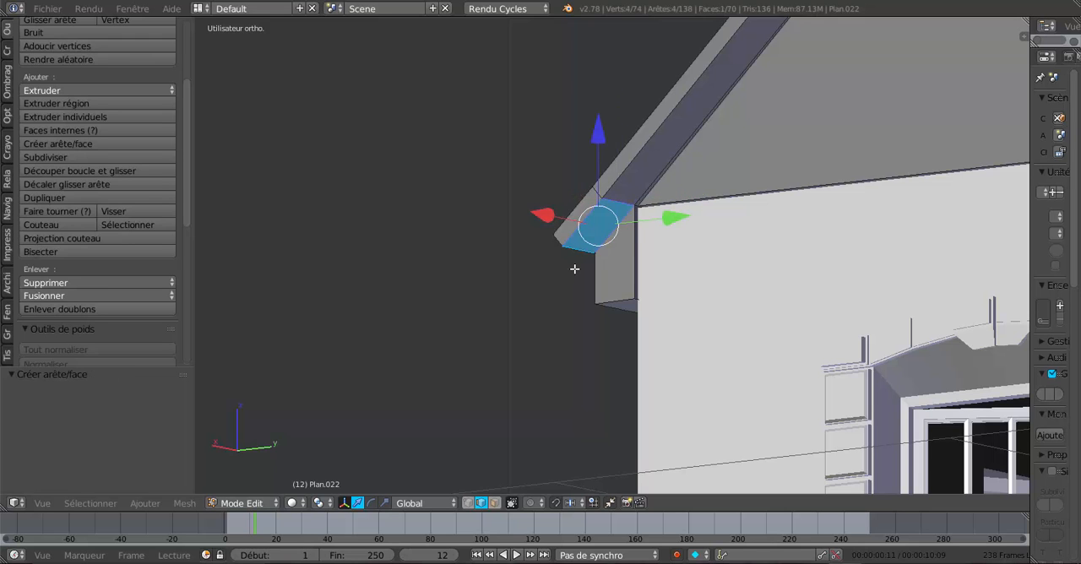
- Examine the roof's gable ends and eaves corners in object mode from several sides of the house
scroll(574, 268, "down", 3)
key("Tab")
scroll(574, 269, "down", 4)
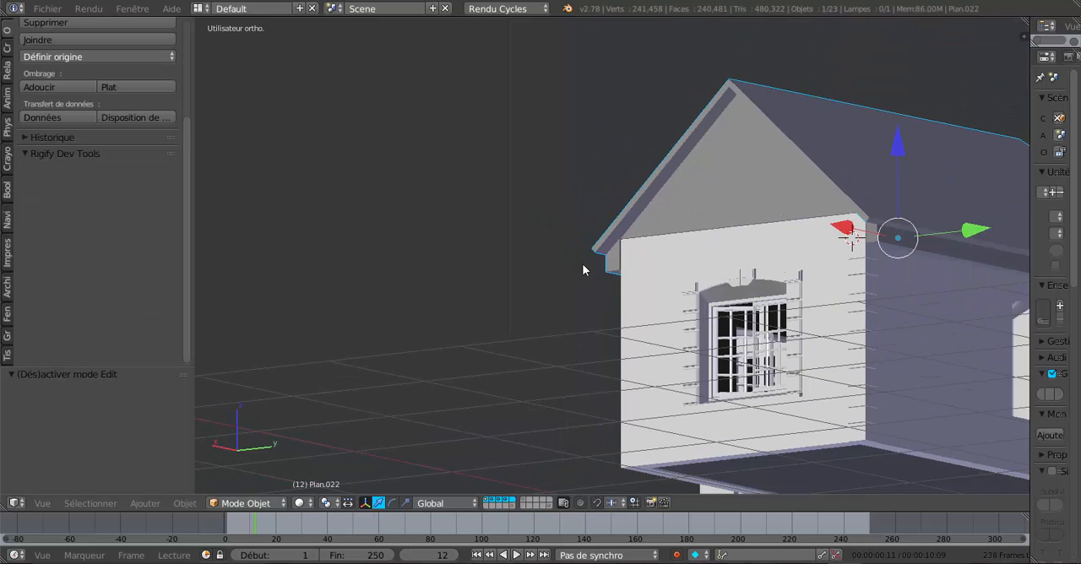
middle_click_drag(582, 264, 671, 281)
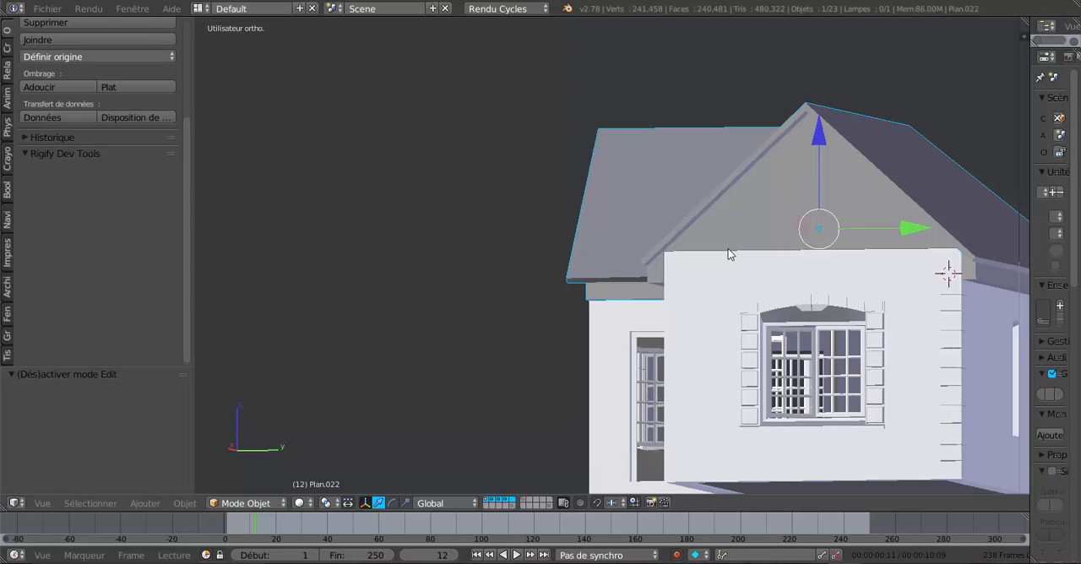
middle_click_drag(729, 248, 806, 258)
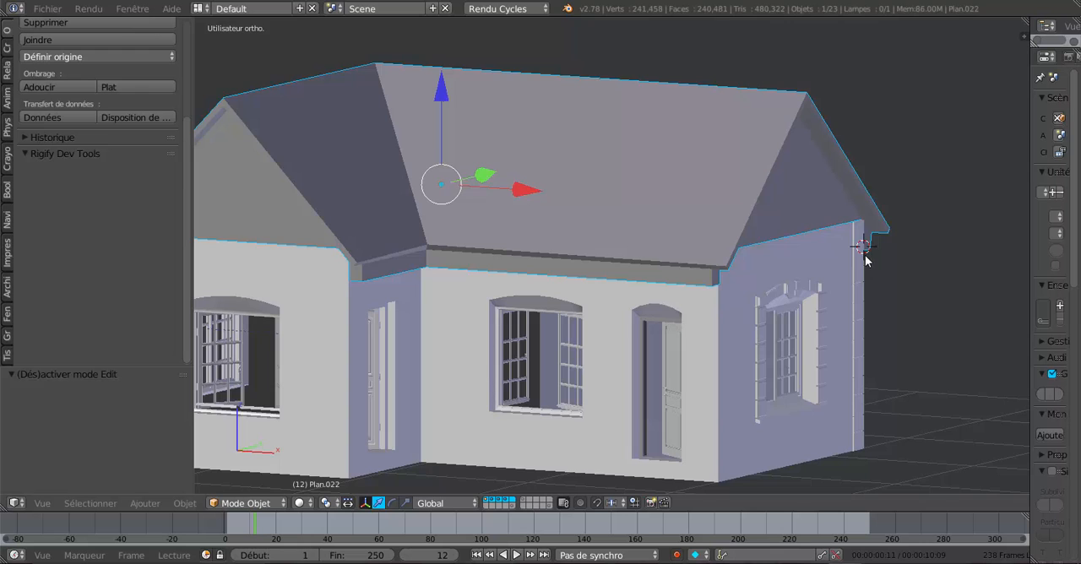
middle_click_drag(867, 234, 588, 480)
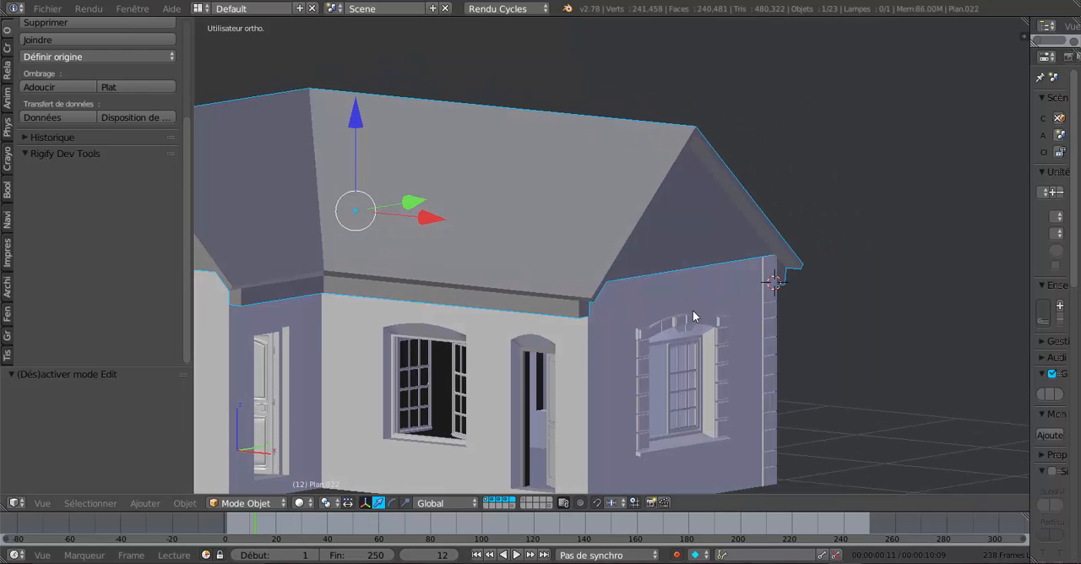
middle_click_drag(684, 324, 594, 357, "shift")
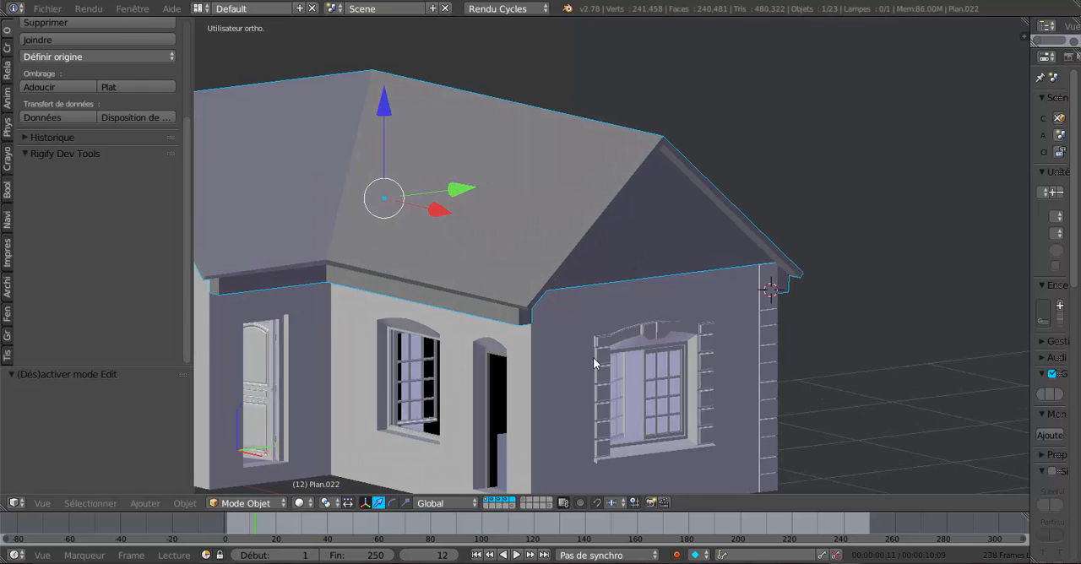
key("Tab")
scroll(702, 291, "up", 2)
scroll(590, 338, "up", 1)
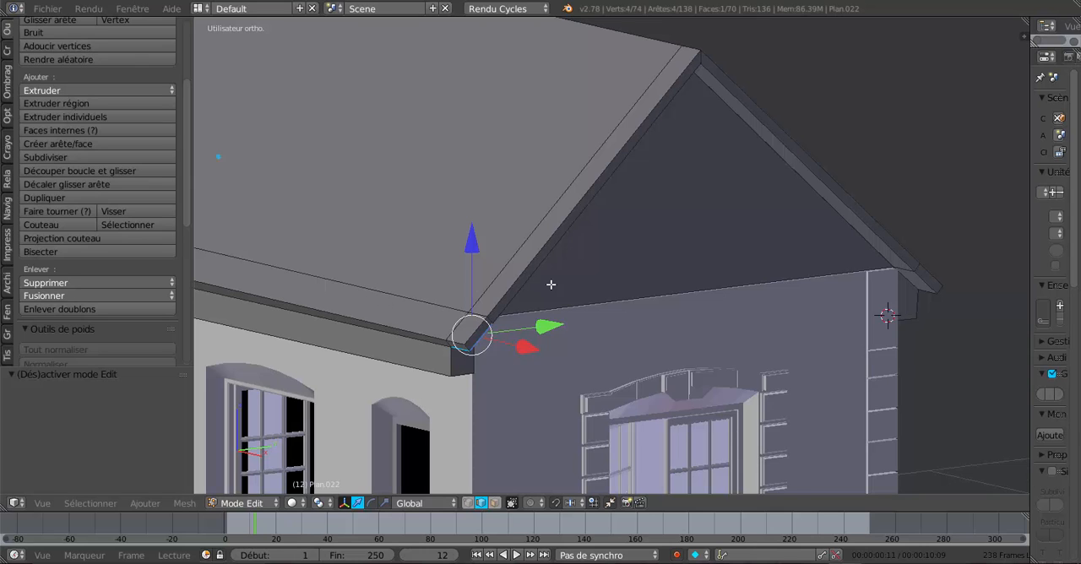
middle_click_drag(552, 285, 527, 285)
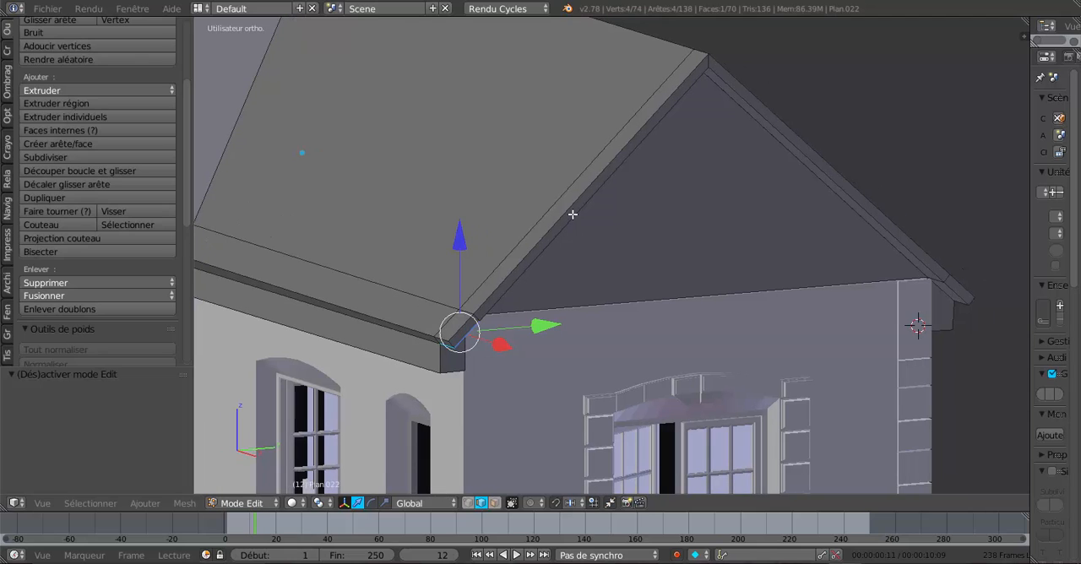
key("ctrl+r")
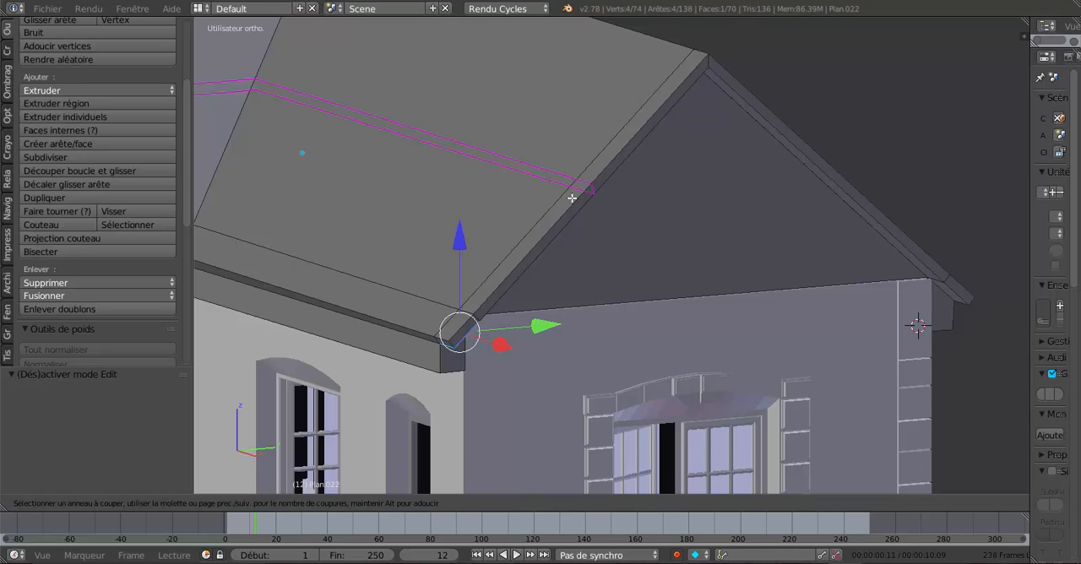
key("Escape")
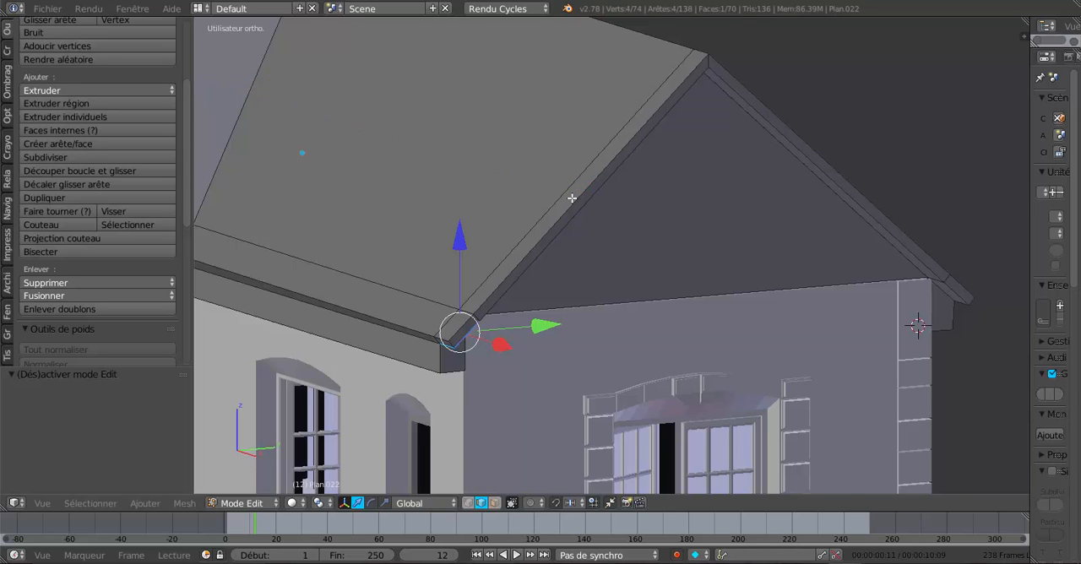
- In object mode, hide the roof and the ceiling slab beneath it
scroll(570, 199, "down", 4)
mouse_move(787, 237)
middle_mouse_down()
mouse_move(716, 243)
mouse_move(771, 243)
middle_mouse_up()
mouse_move(688, 251)
middle_mouse_down()
mouse_move(729, 251)
mouse_move(690, 268)
mouse_move(738, 254)
mouse_move(740, 266)
mouse_move(637, 268)
mouse_move(616, 307)
middle_mouse_up()
middle_click_drag(722, 313, 682, 198)
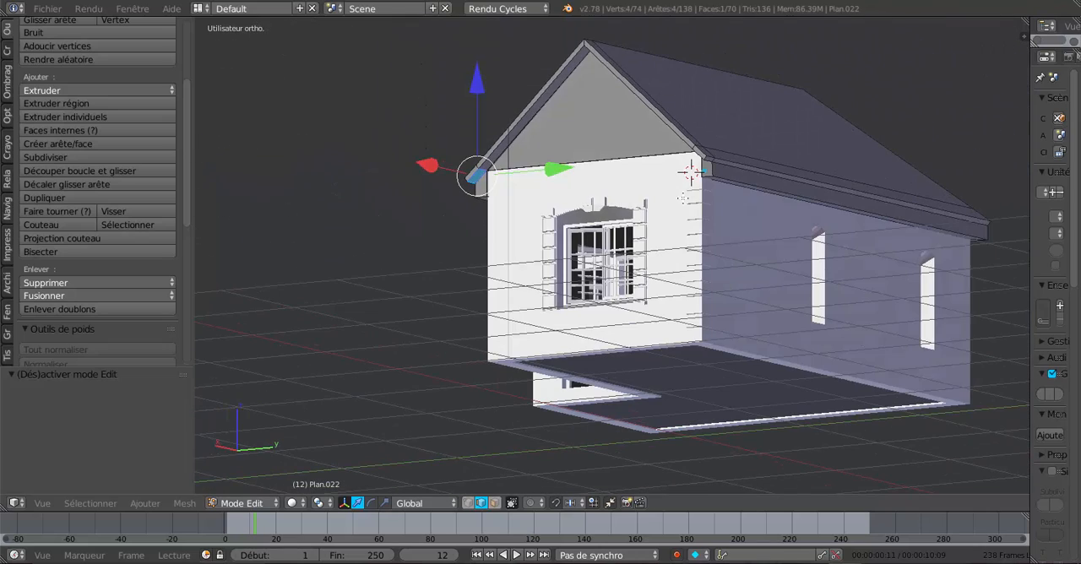
middle_click_drag(752, 250, 723, 299)
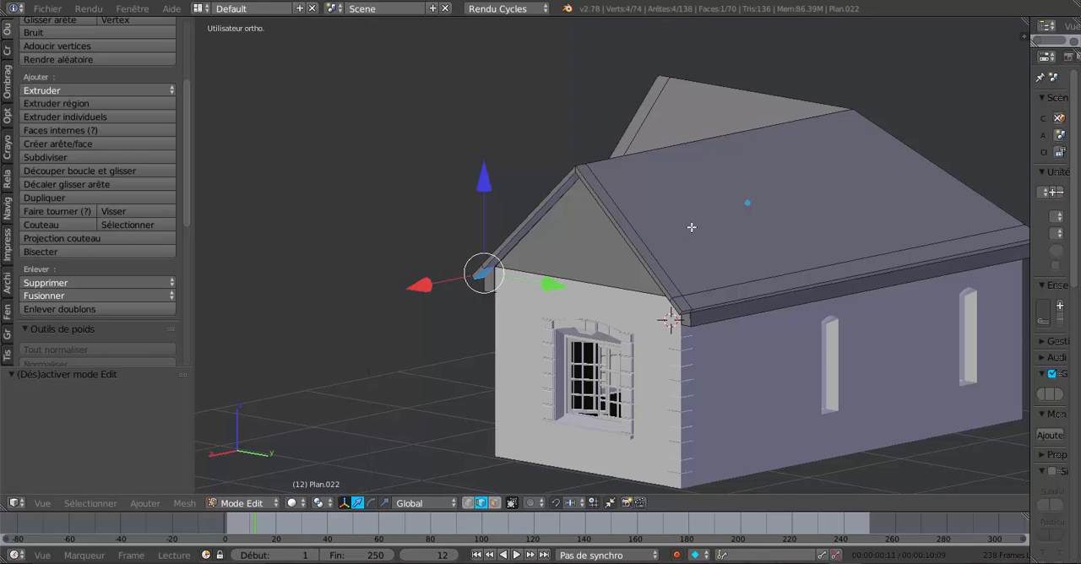
key("Tab")
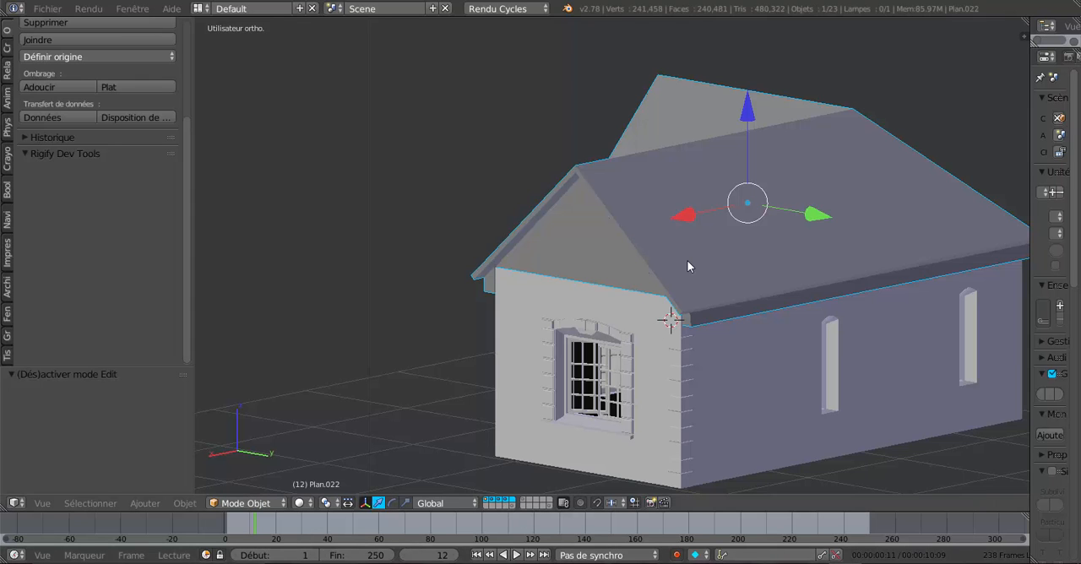
key("h")
right_click(688, 259)
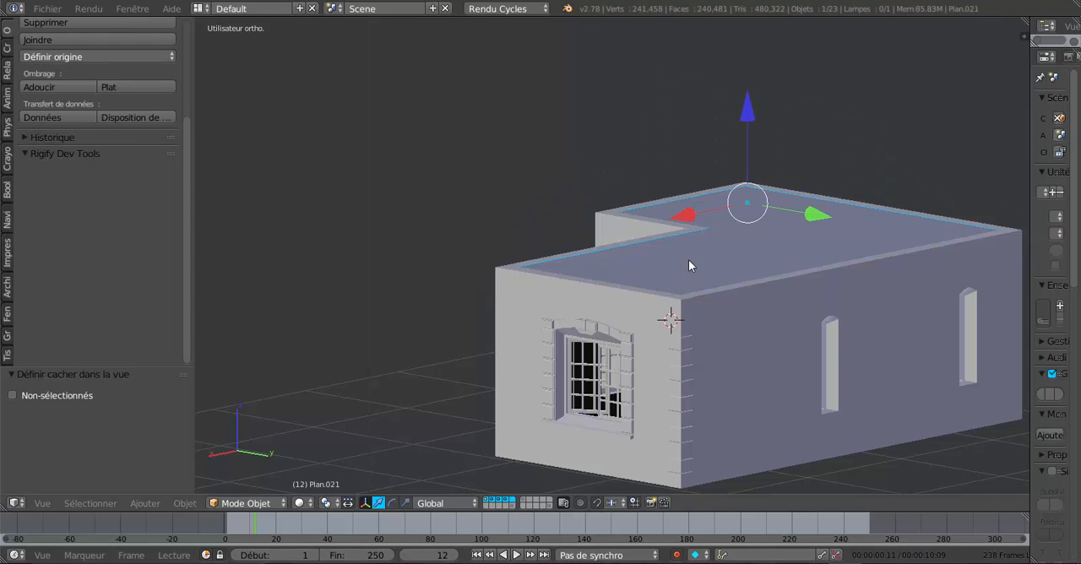
key("h")
- Examine the open rooms, partition walls and wall tops of the house from above
middle_click_drag(689, 261, 851, 316)
middle_click_drag(765, 305, 598, 248)
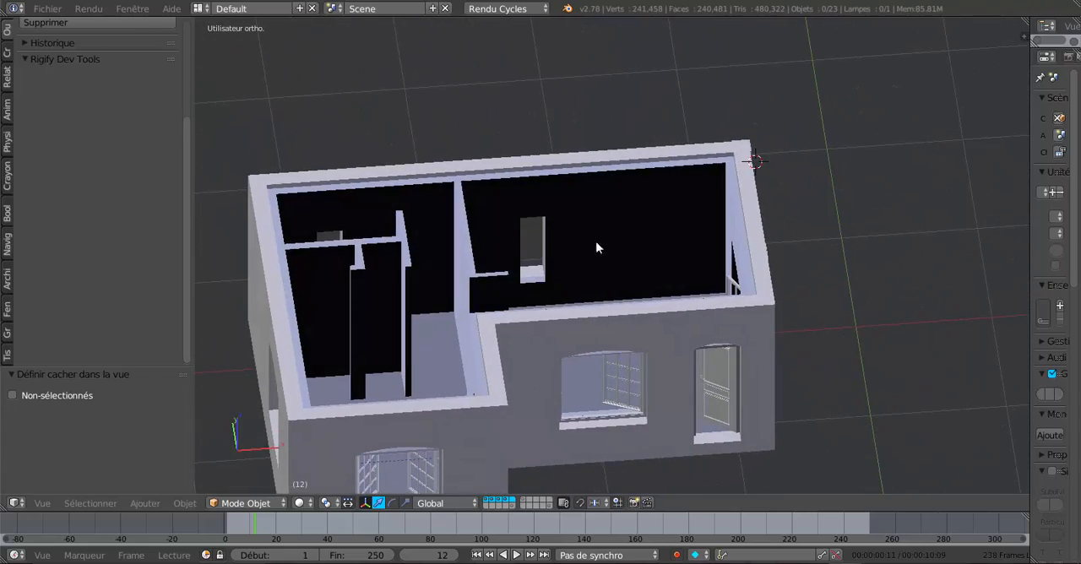
middle_click_drag(627, 304, 451, 275)
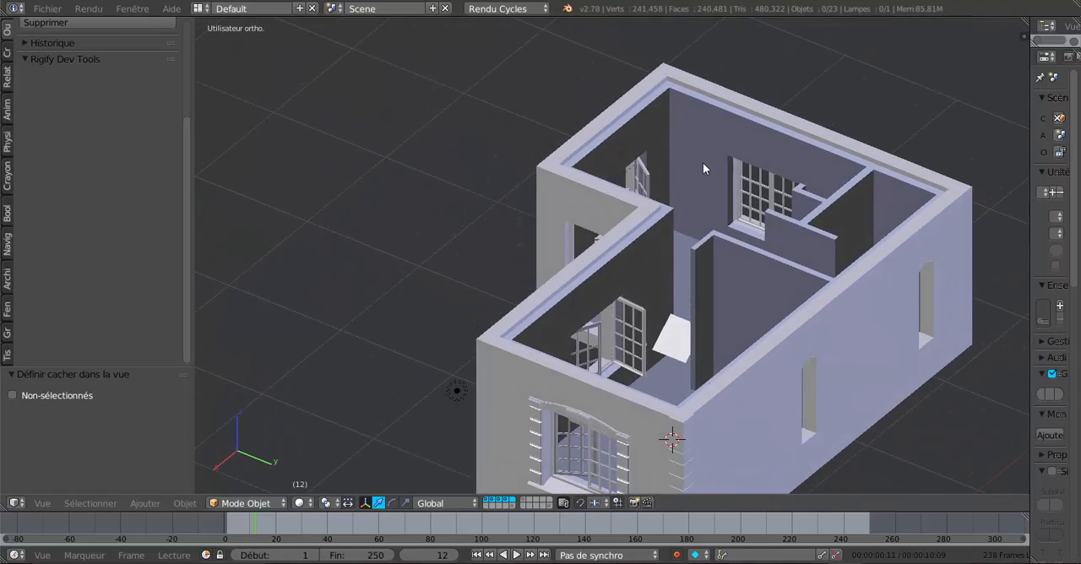
middle_click_drag(703, 162, 847, 191)
middle_click_drag(818, 282, 896, 289)
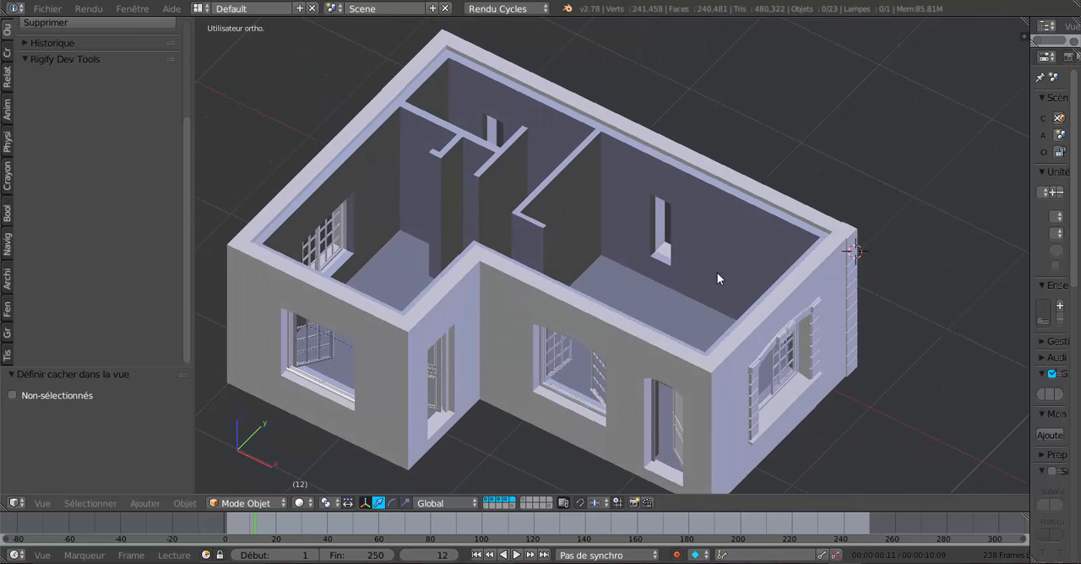
mouse_move(717, 273)
middle_mouse_down()
mouse_move(703, 261)
mouse_move(735, 282)
mouse_move(732, 265)
middle_mouse_up()
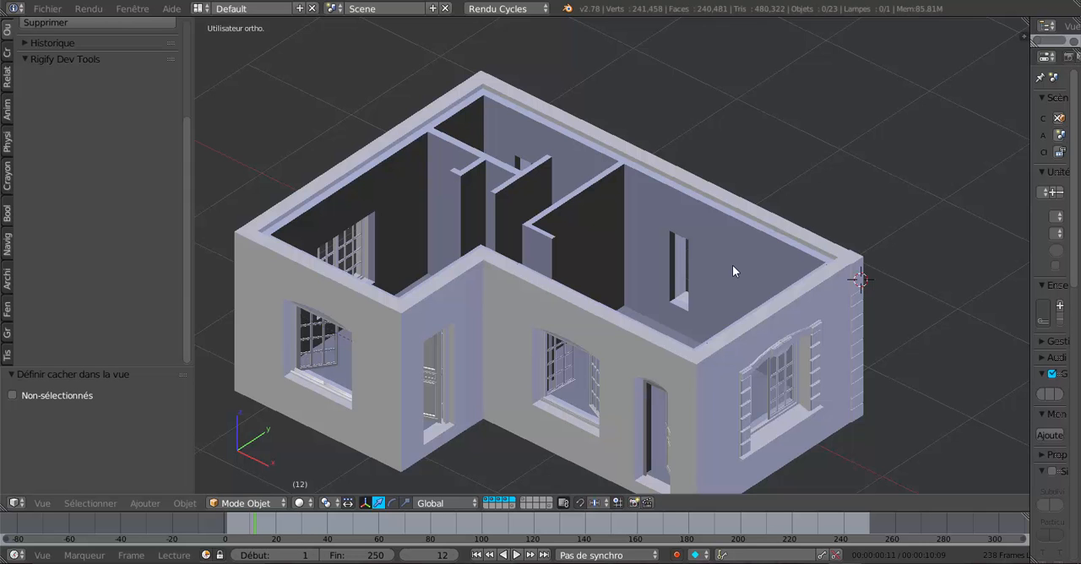
- Unhide all hidden objects, select the roof and open it for mesh editing
key("alt+h")
middle_click_drag(732, 266, 566, 246)
scroll(744, 314, "up", 3)
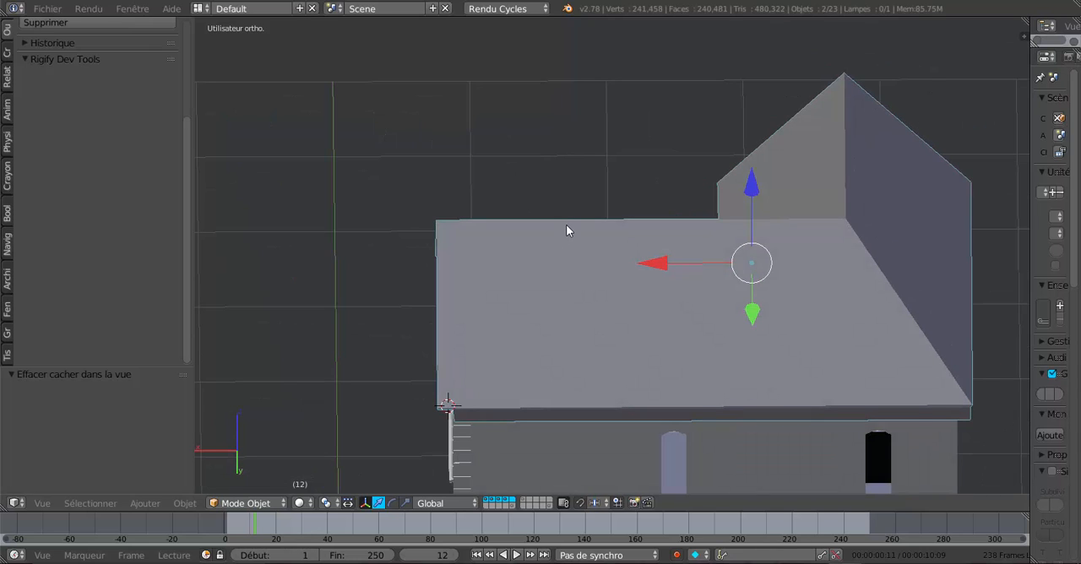
right_click(607, 285)
key("Tab")
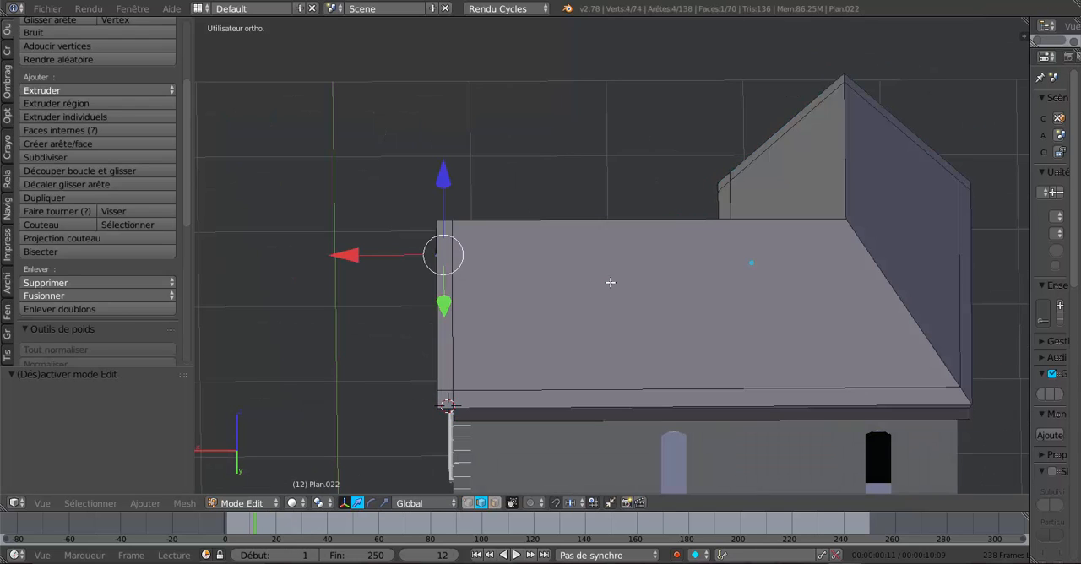
- Add two loop cuts across the gabled wing's roof, one moved -0.845 along X from the gable end and one between it and the gable
key("ctrl+r")
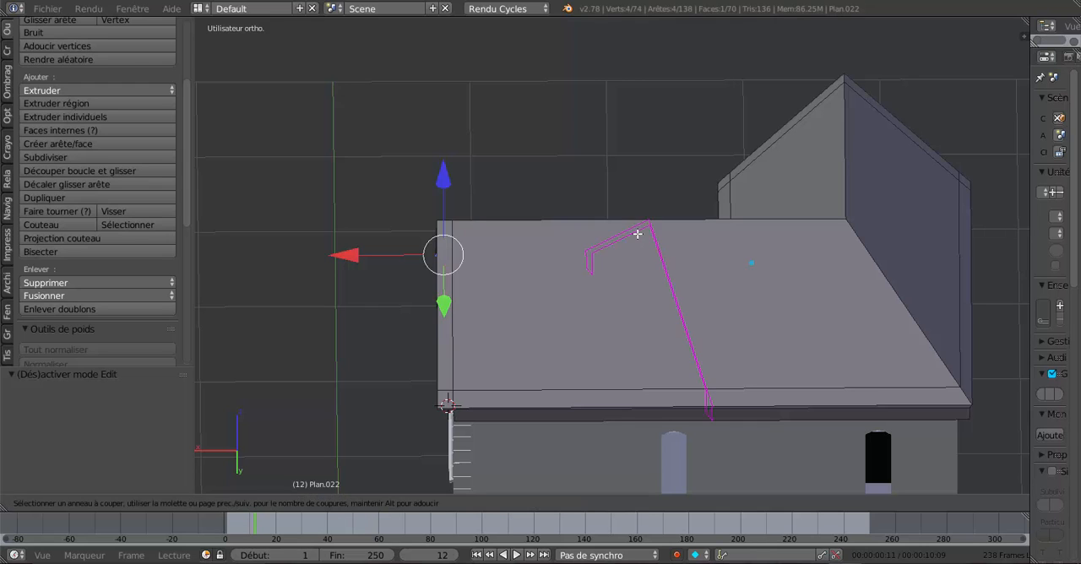
left_click(629, 230)
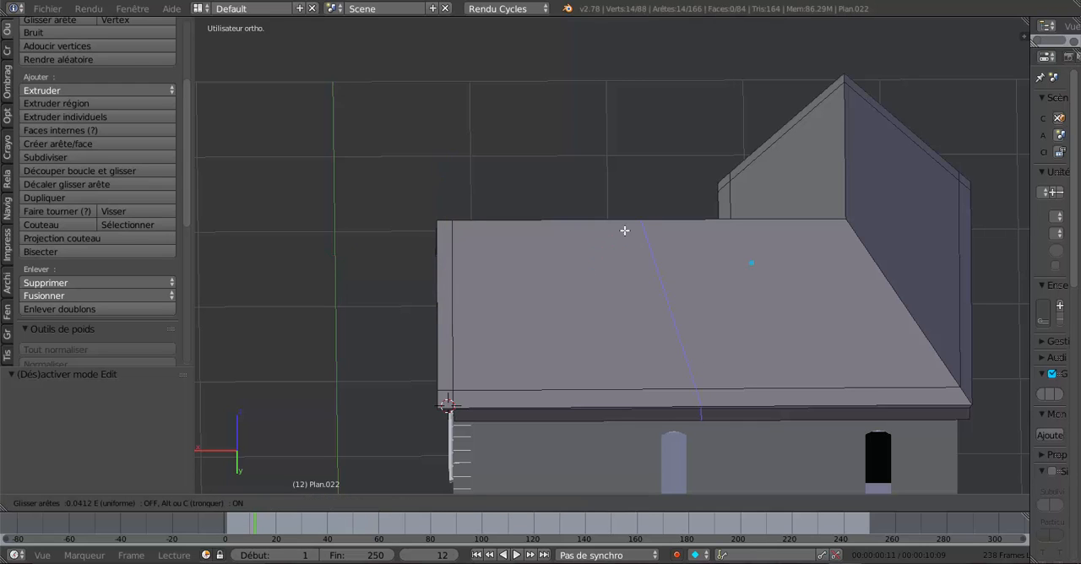
left_click(424, 248)
left_click_drag(356, 326, 472, 332)
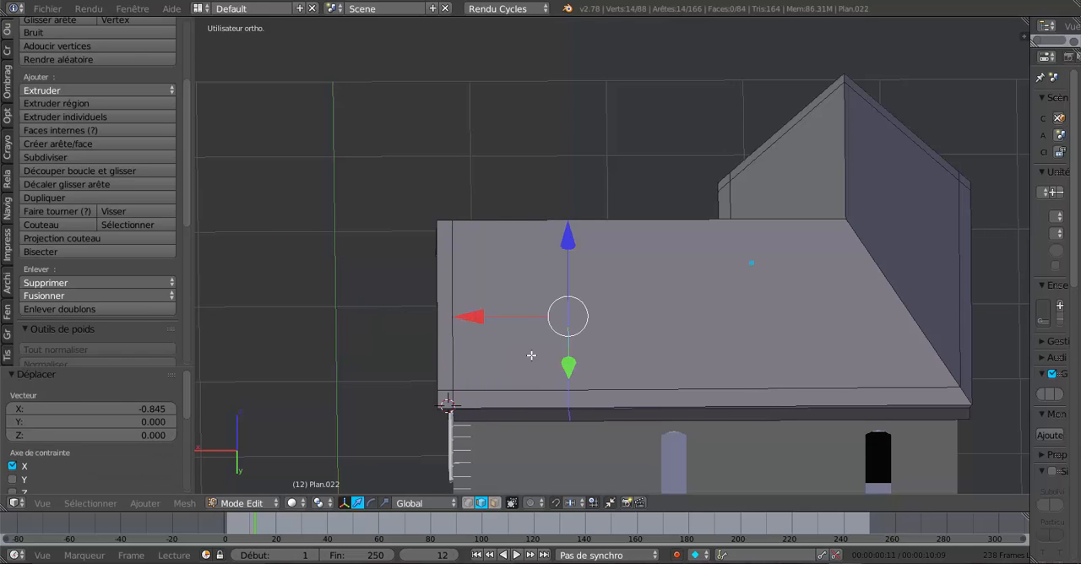
key("ctrl+r")
left_click(494, 226)
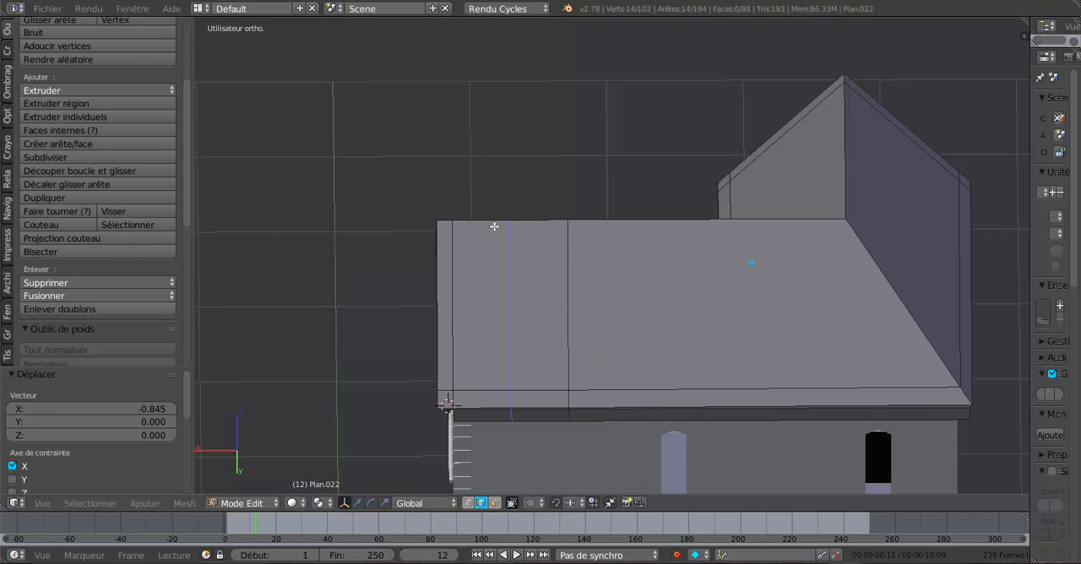
left_click(480, 230)
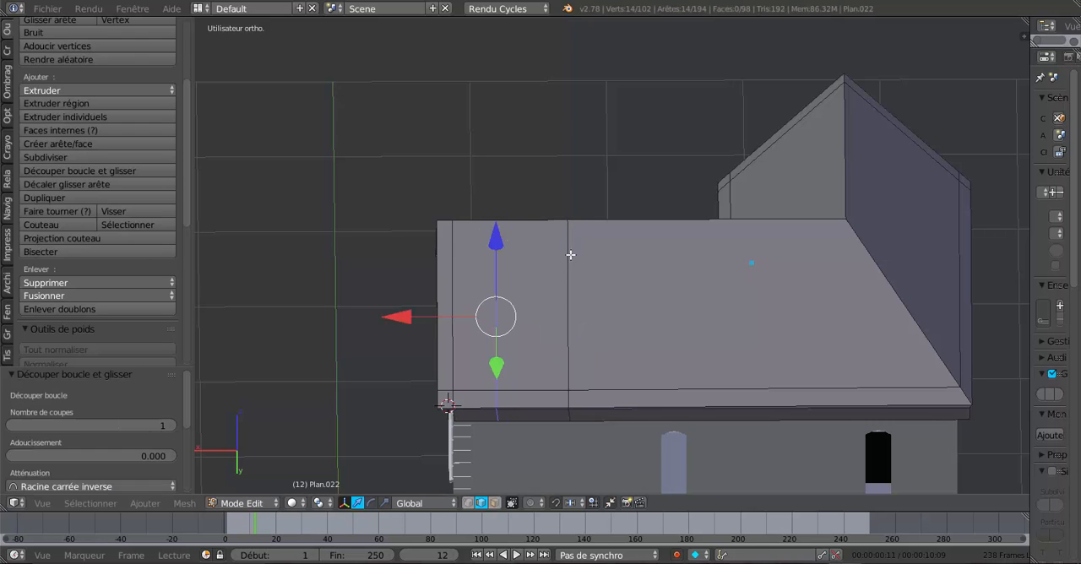
- Add two loop cuts along the length of the roof slope, one just below the ridge and one farther down the slope
middle_click_drag(572, 253, 622, 336)
scroll(754, 303, "down", 3)
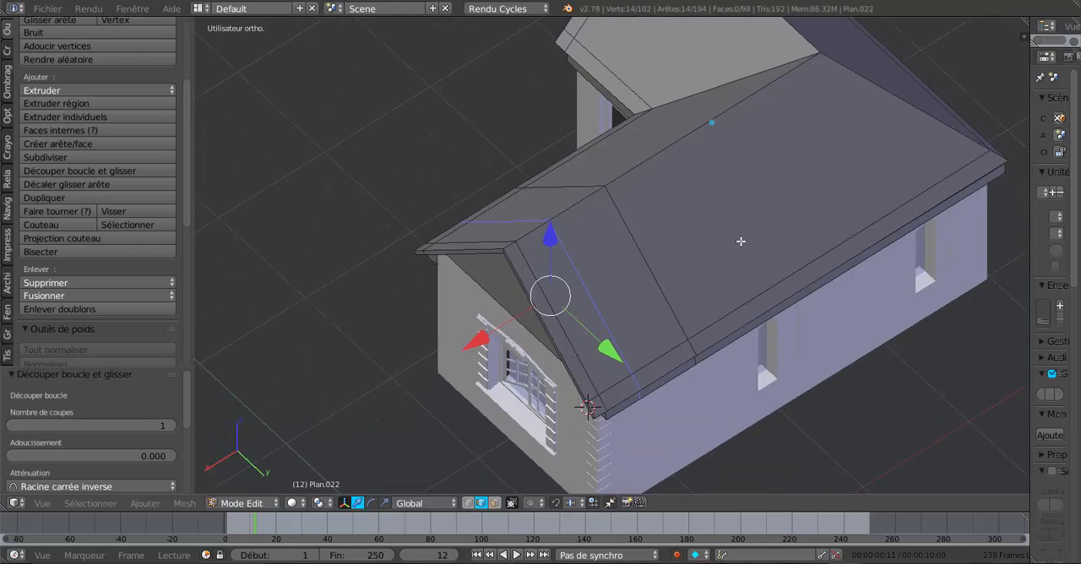
middle_click_drag(741, 242, 758, 277)
scroll(744, 281, "up", 3)
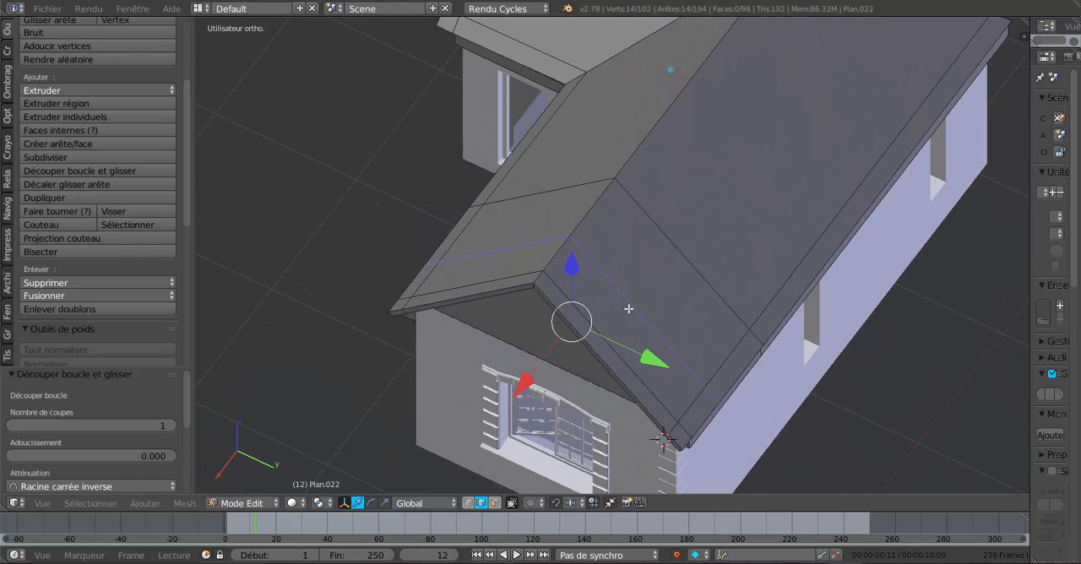
key("ctrl+t")
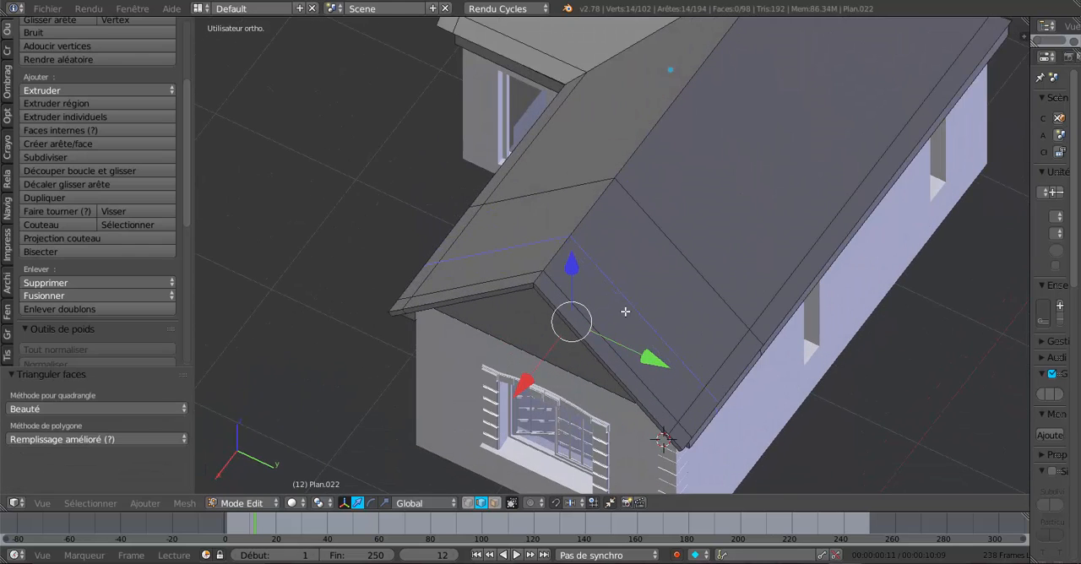
key("ctrl+r")
left_click(590, 336)
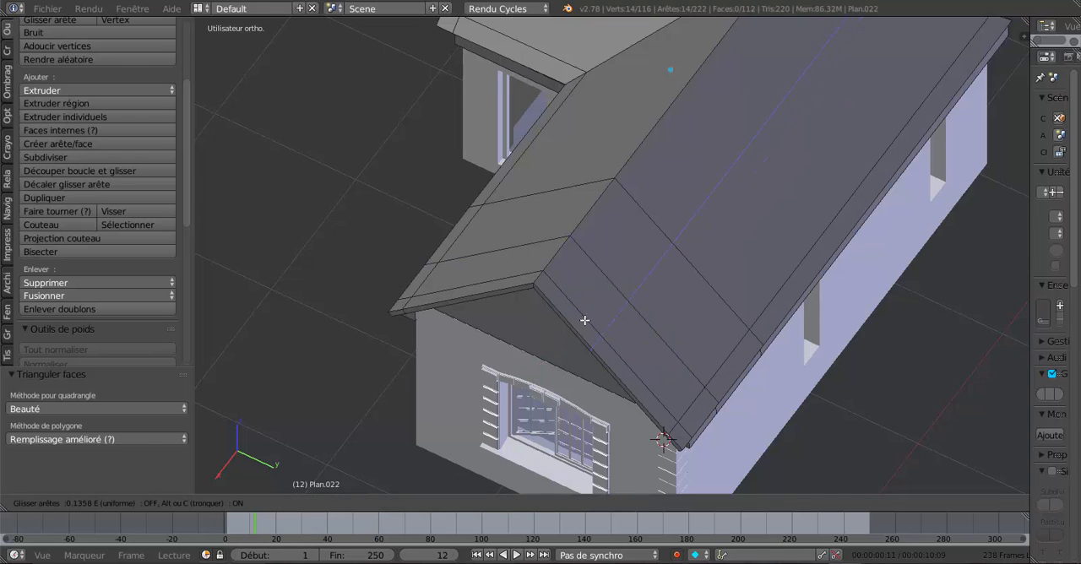
left_click(546, 259)
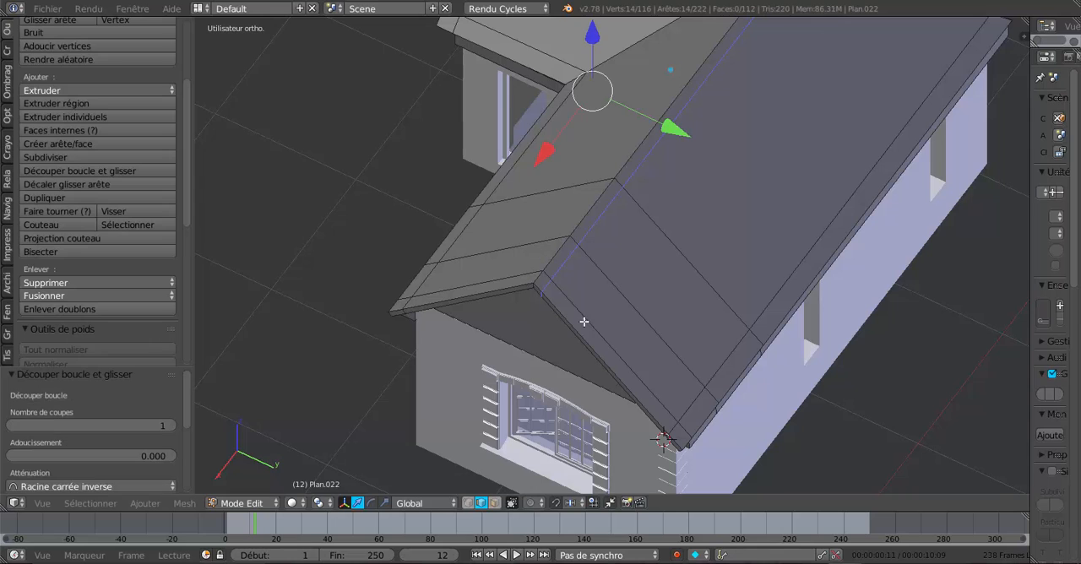
key("ctrl+r")
left_click(591, 337)
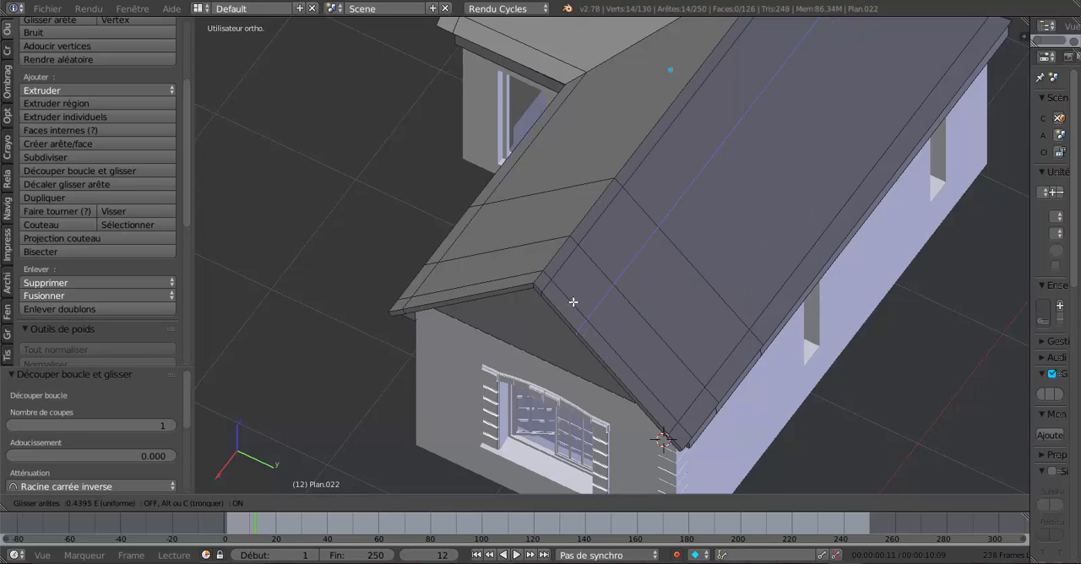
left_click(576, 305)
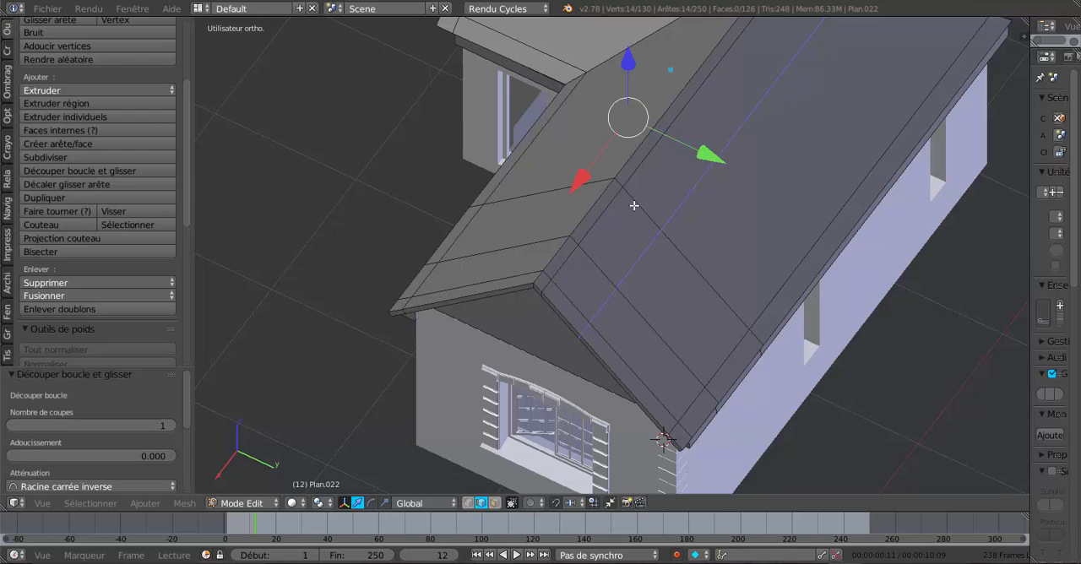
- Delete the small rectangular face framed by the cuts near the ridge, and the matching face on the roof's underside
left_click(496, 503)
right_click(623, 234)
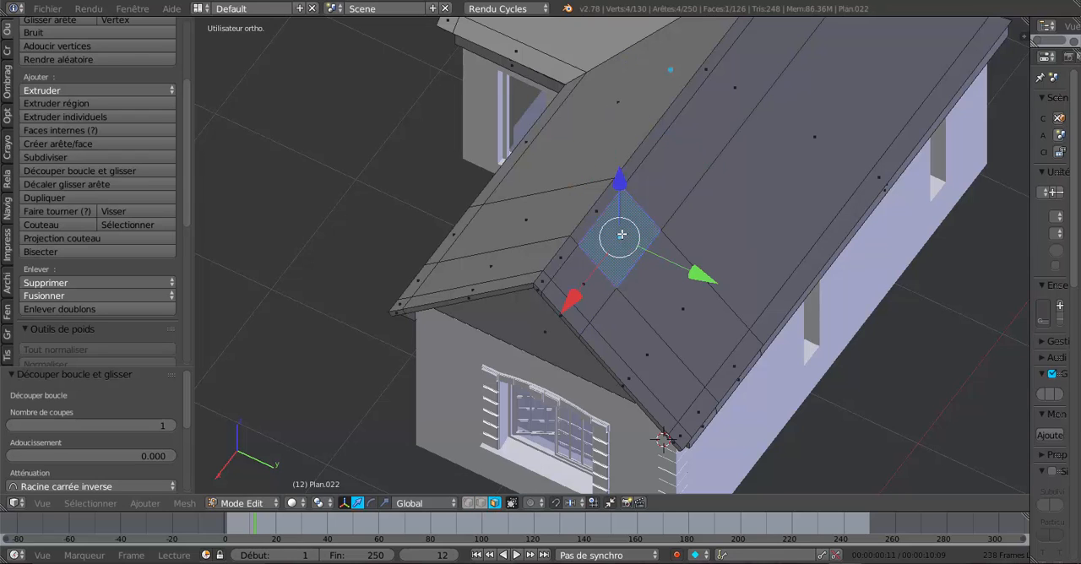
key("x")
left_click(623, 235)
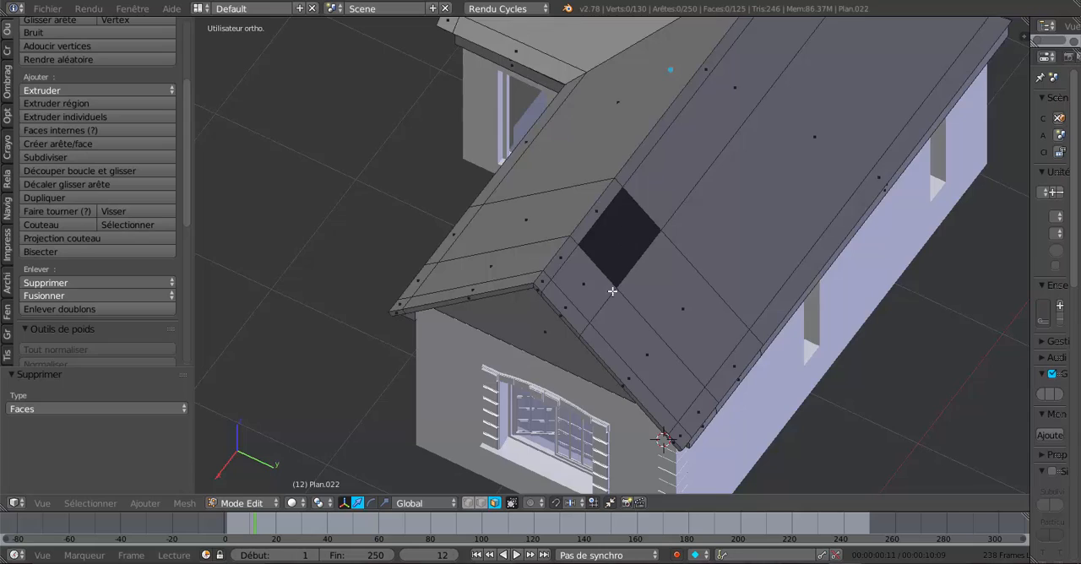
middle_click_drag(612, 292, 541, 321)
right_click(544, 287)
key("x")
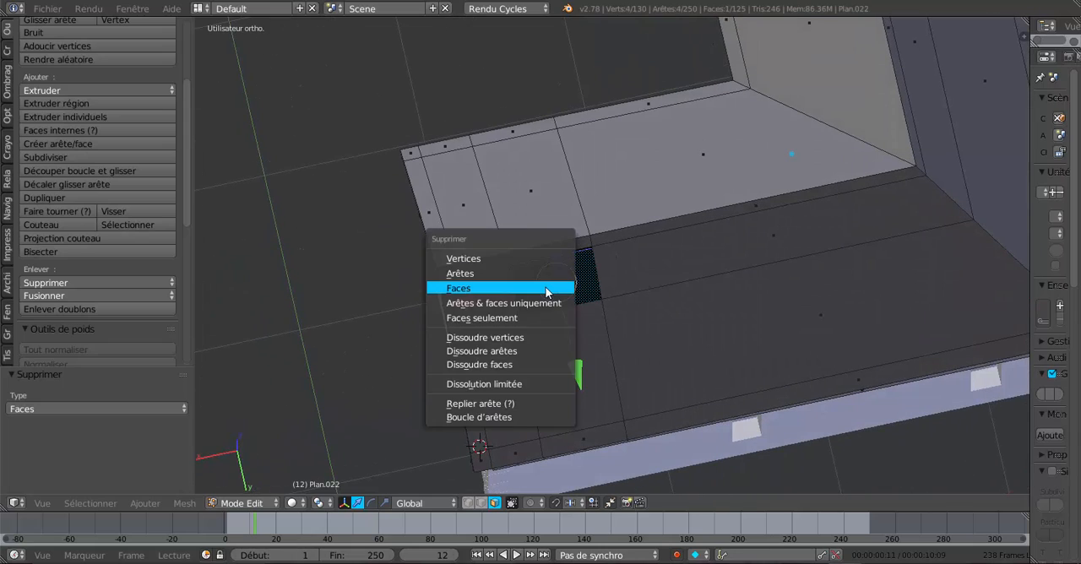
left_click(550, 291)
- Select the outer and inner edge loops of the roof opening, bridge them with LoopTools Bridge, and check the result in object mode
middle_click_drag(580, 284, 688, 282)
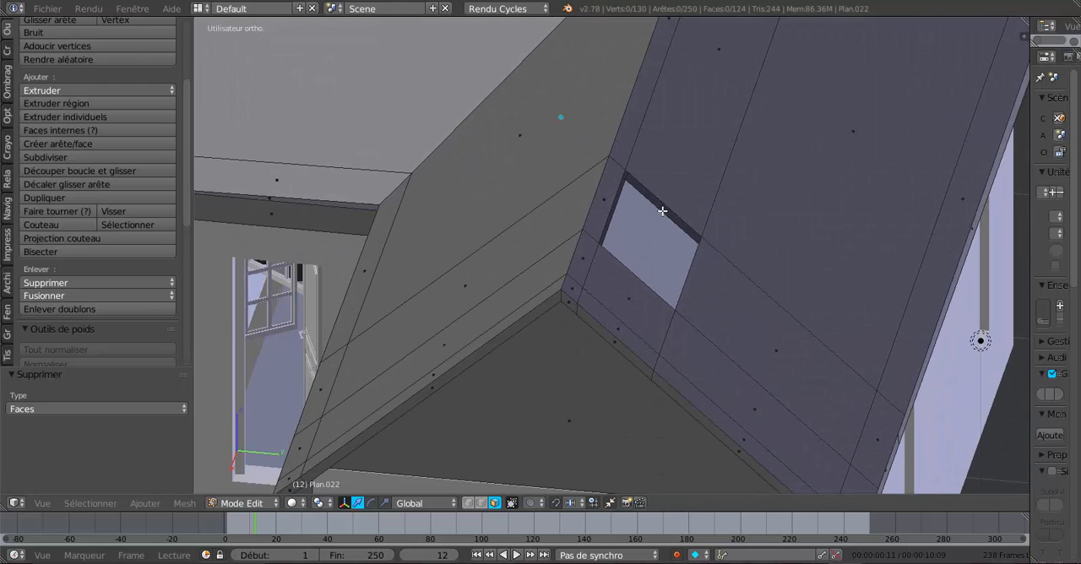
left_click(481, 502)
left_click(664, 205, "alt")
key("KP_Decimal")
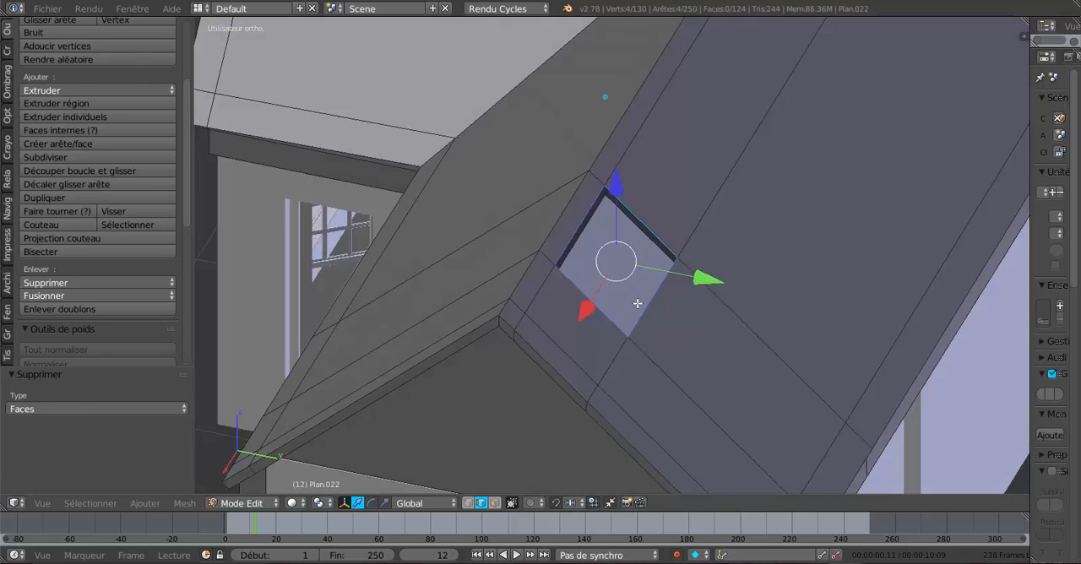
middle_click_drag(637, 304, 679, 266)
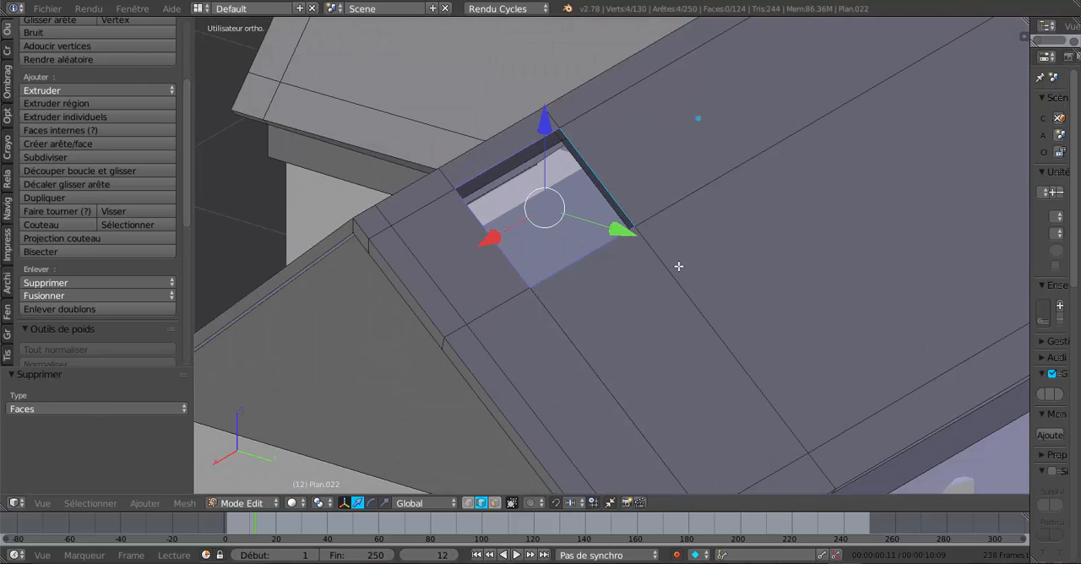
left_click(598, 187, "alt+shift")
middle_click_drag(608, 209, 407, 275)
scroll(81, 297, "down", 4)
scroll(81, 293, "down", 5)
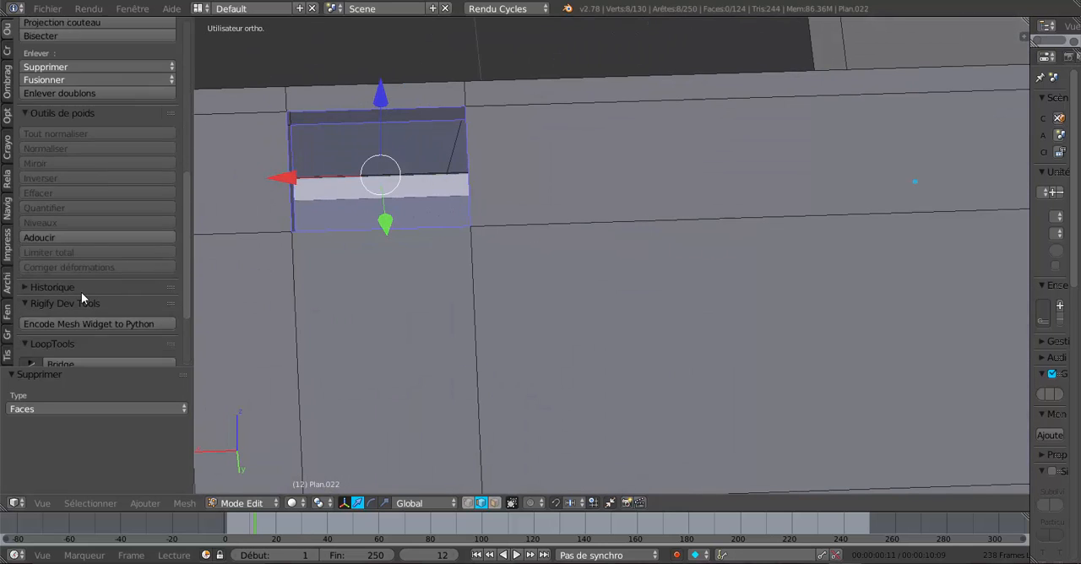
left_click(86, 282)
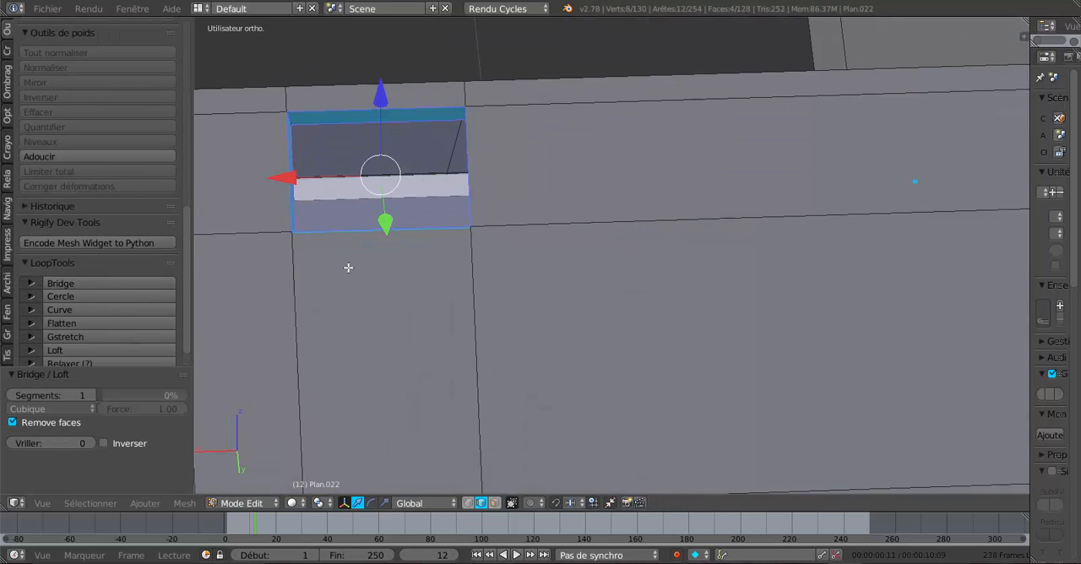
middle_click_drag(350, 266, 455, 265)
key("Tab")
middle_click_drag(558, 258, 561, 204)
key("Tab")
- Select the inner edges around the roof opening on the roof's underside
scroll(605, 239, "up", 2)
right_click(632, 157)
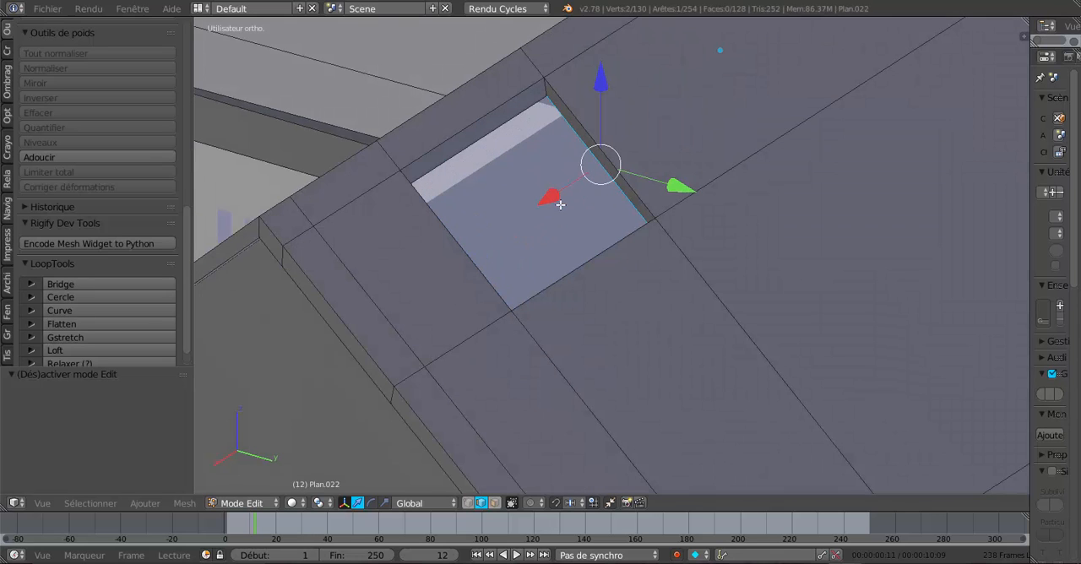
left_click(507, 168)
right_click(483, 148, "alt")
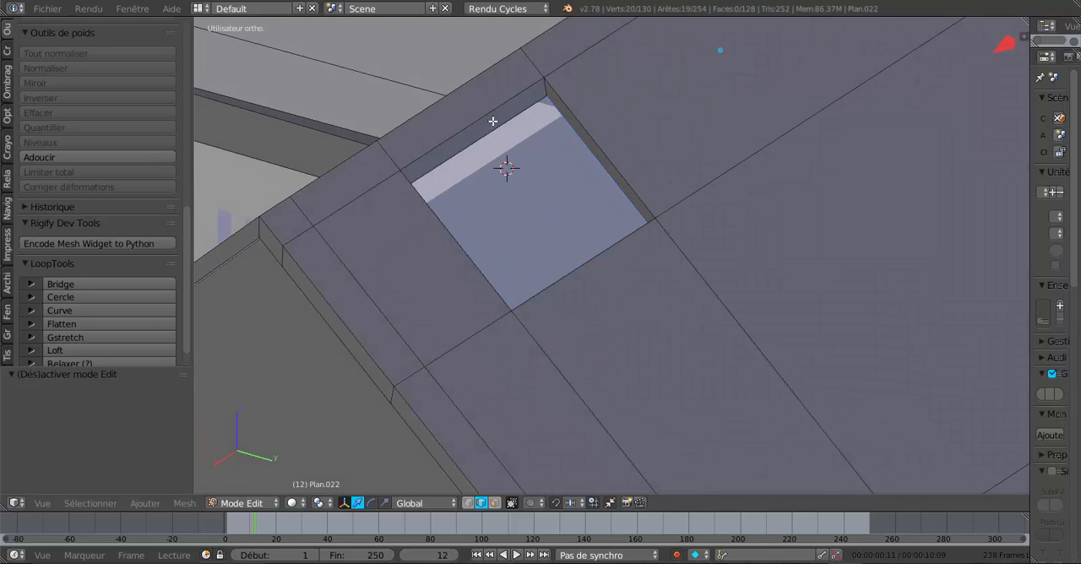
right_click(490, 128, "shift")
middle_click_drag(508, 197, 454, 208)
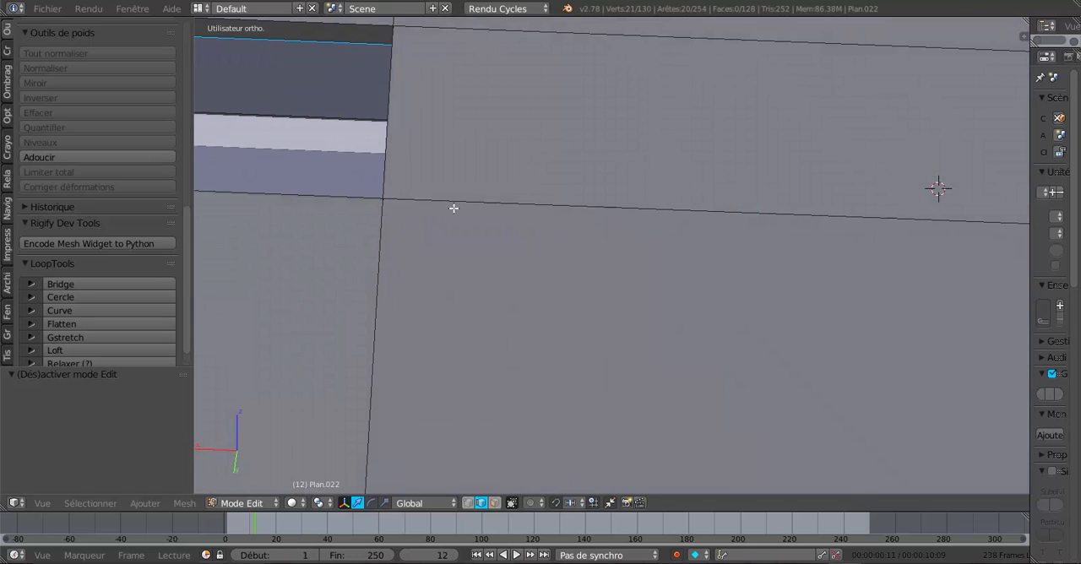
scroll(454, 208, "down", 5)
middle_click_drag(604, 259, 473, 174)
right_click(379, 104, "shift")
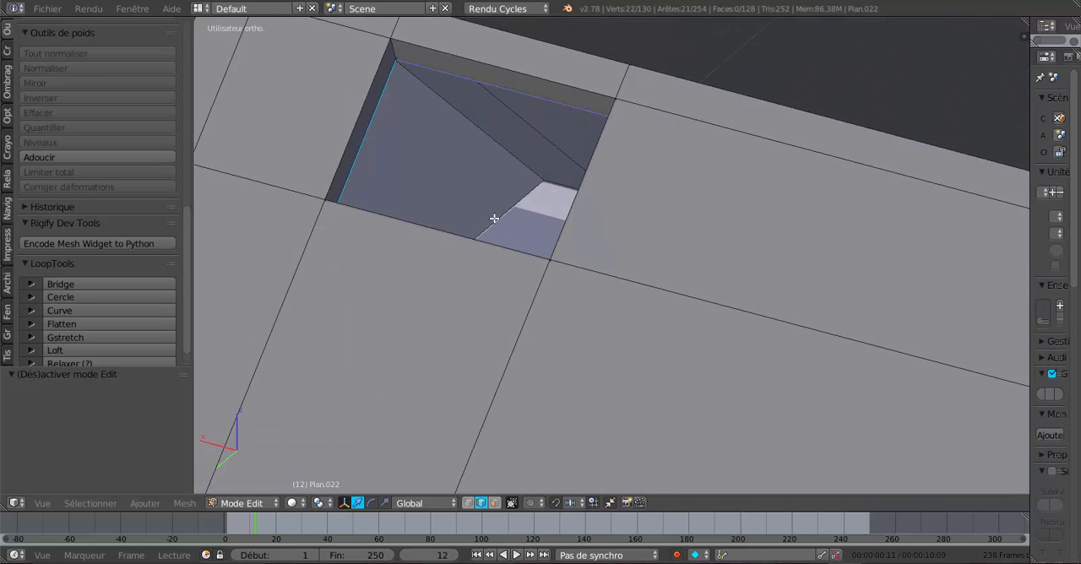
middle_click_drag(494, 219, 397, 186)
right_click(417, 123, "shift")
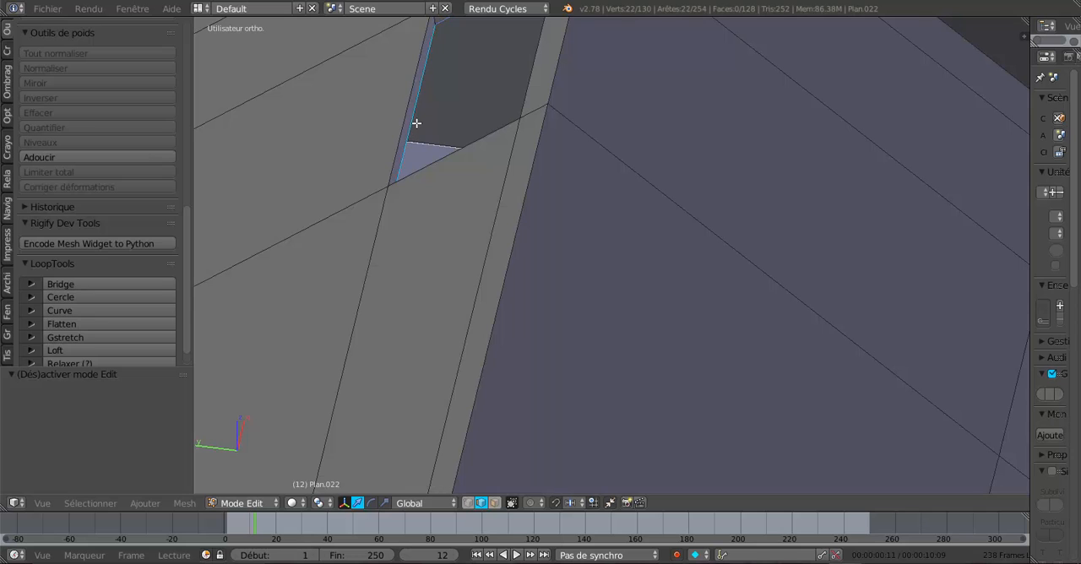
middle_click_drag(416, 124, 575, 223)
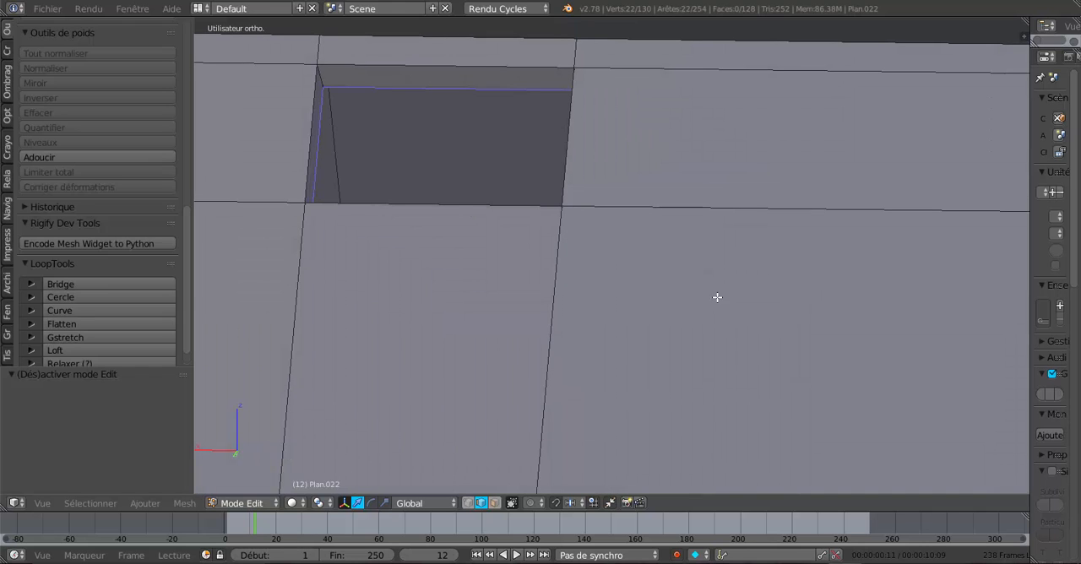
- In a top wireframe view, place the 3D cursor inside the opening and set the pivot point to Curseur 3D
key("KP_7")
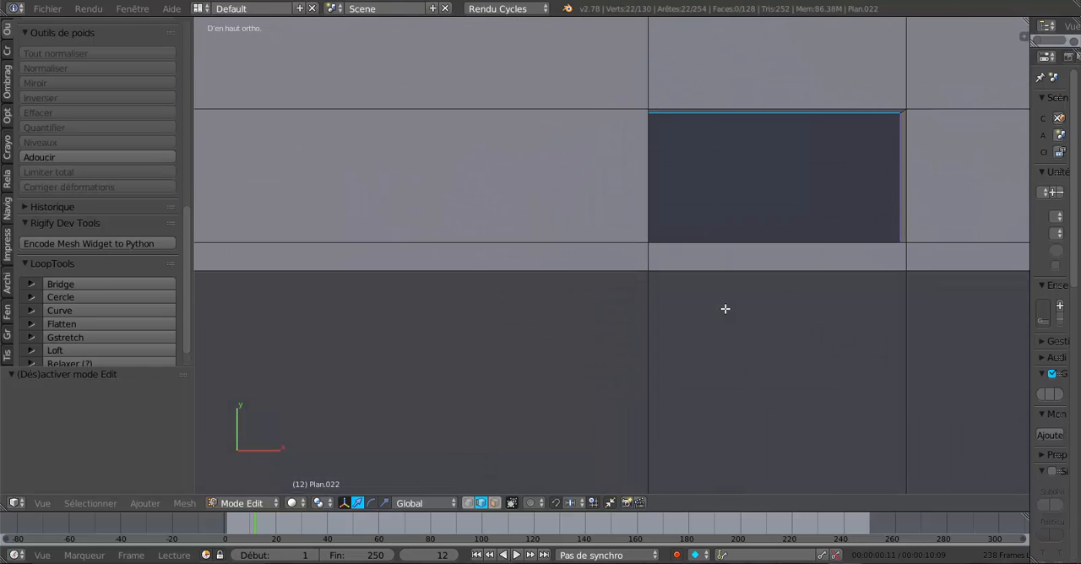
middle_click_drag(765, 296, 637, 304, "shift")
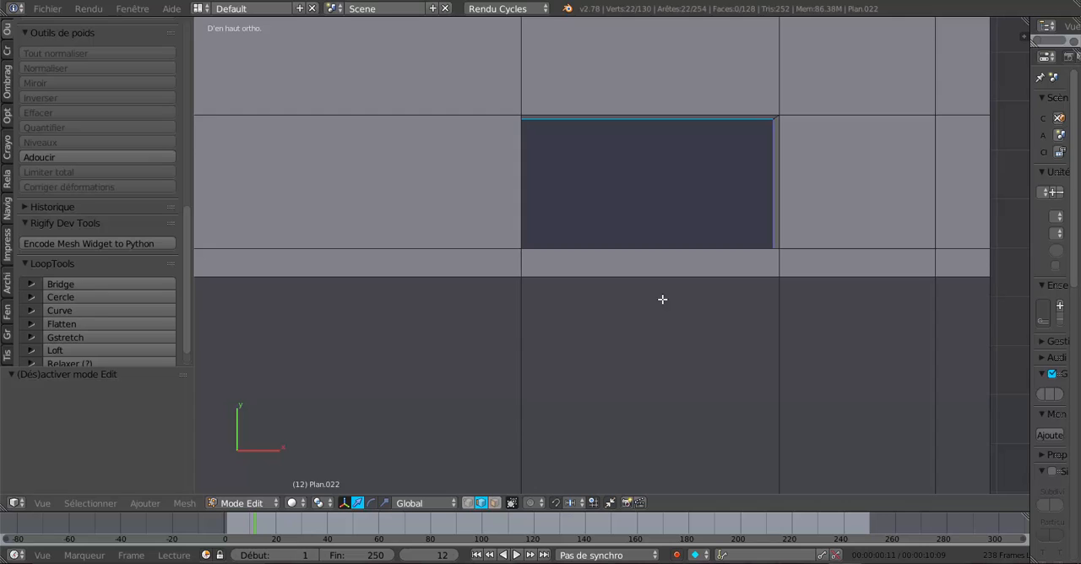
key("z")
scroll(674, 295, "up", 1)
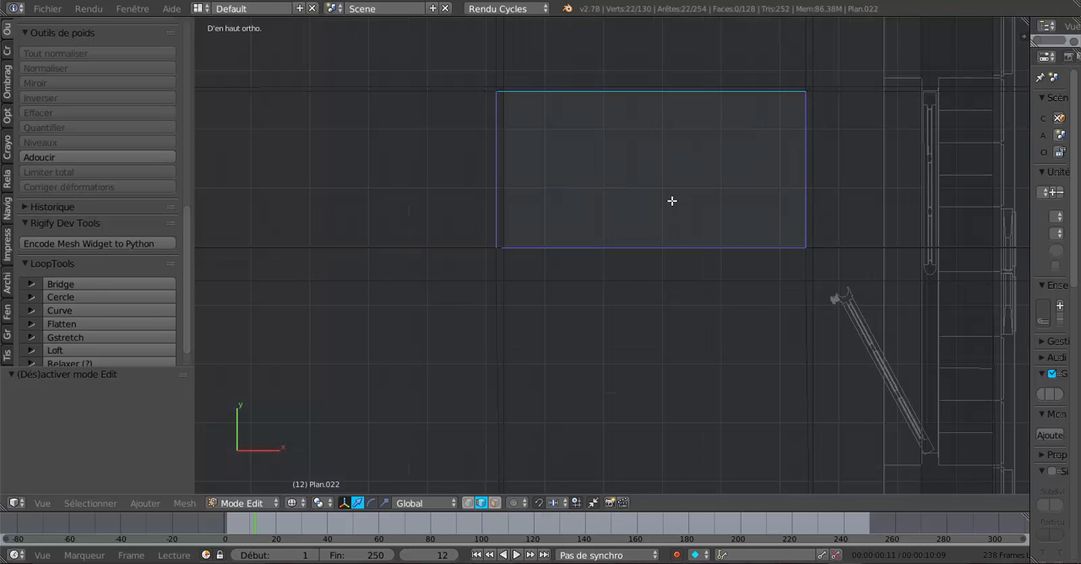
scroll(672, 200, "down", 2)
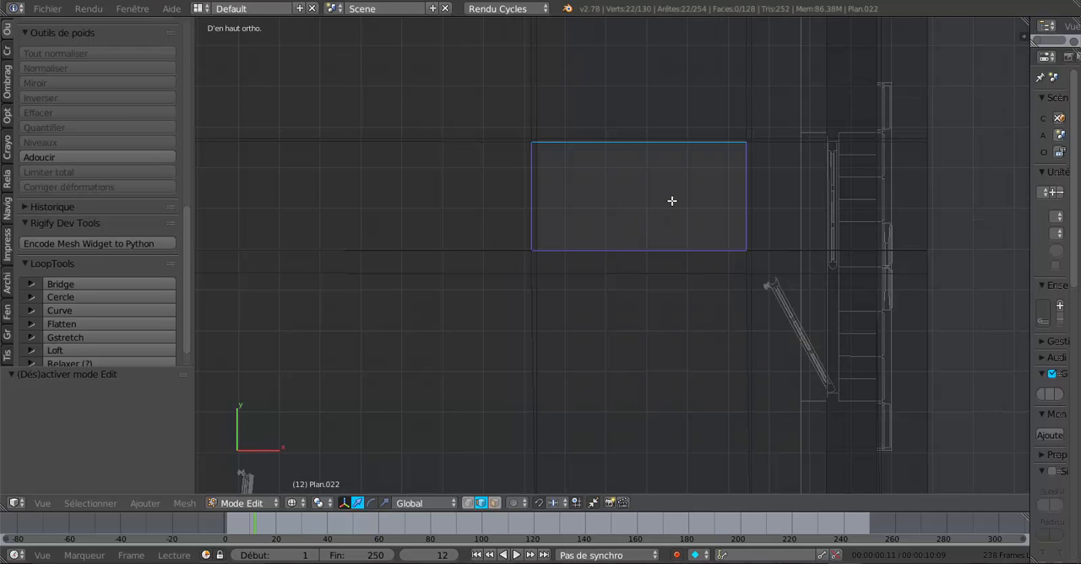
scroll(671, 200, "up", 1)
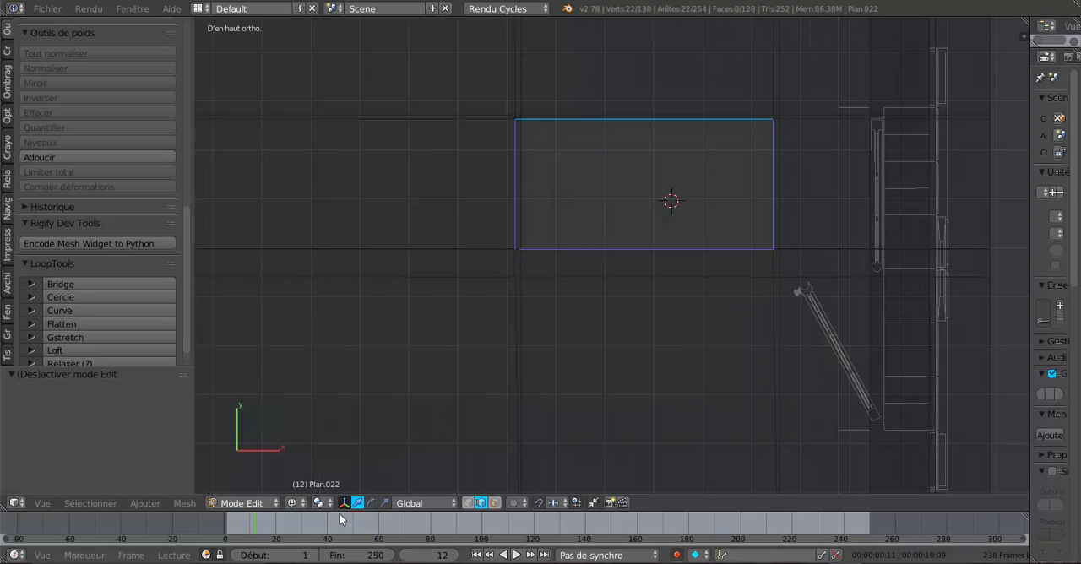
left_click(320, 503)
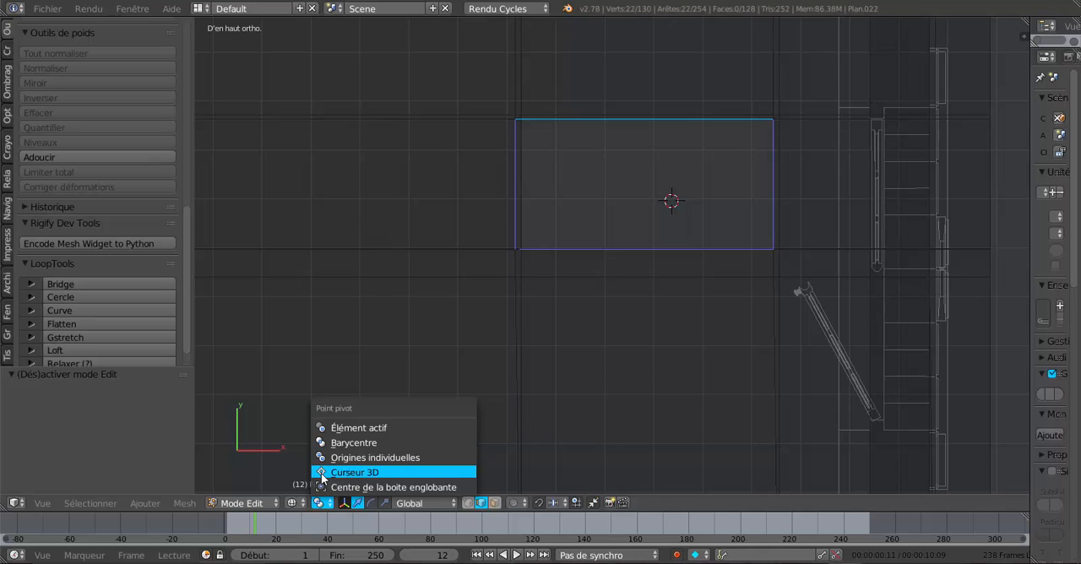
left_click(327, 473)
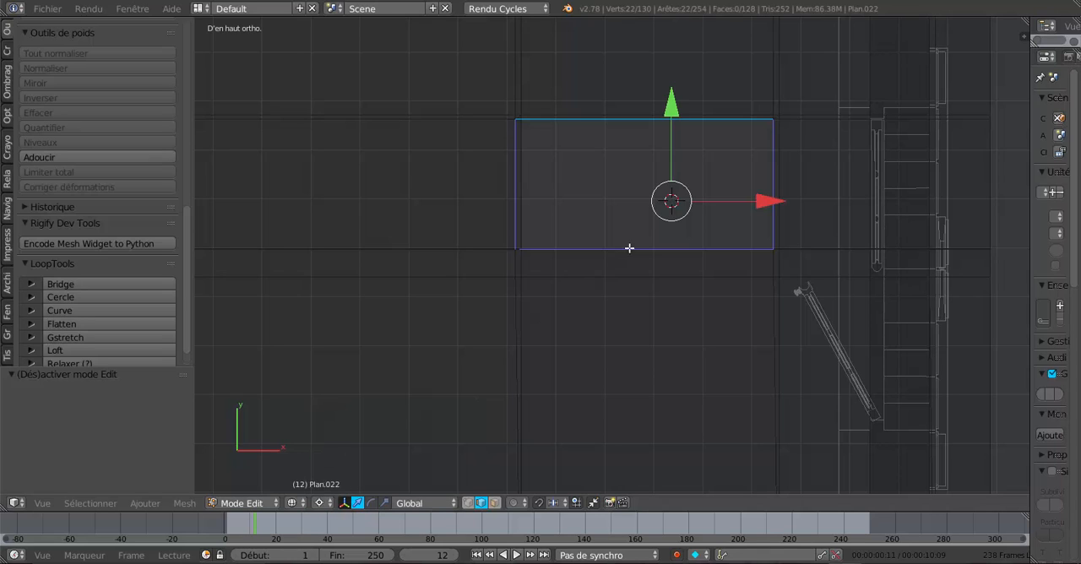
- Try moving the opening's selected inner edges about 0.011 along X, and undo the move
left_click_drag(784, 202, 786, 202)
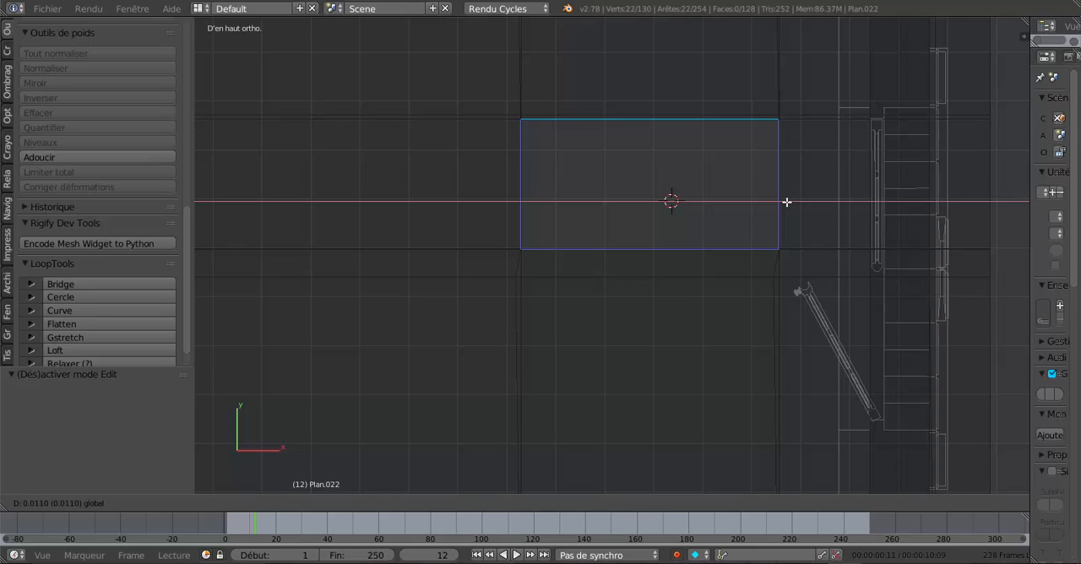
left_click_drag(787, 202, 787, 202)
key("ctrl+z")
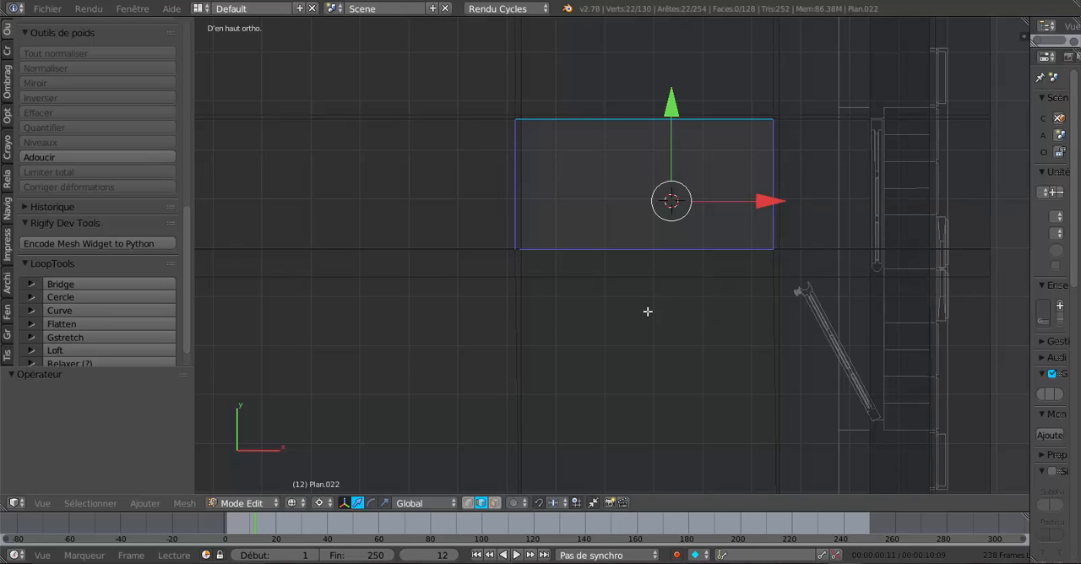
- Adjust the edge selection around the roof opening in top view and move the selected edges 0.011 along X
right_click(513, 266, "shift")
right_click(513, 297, "shift")
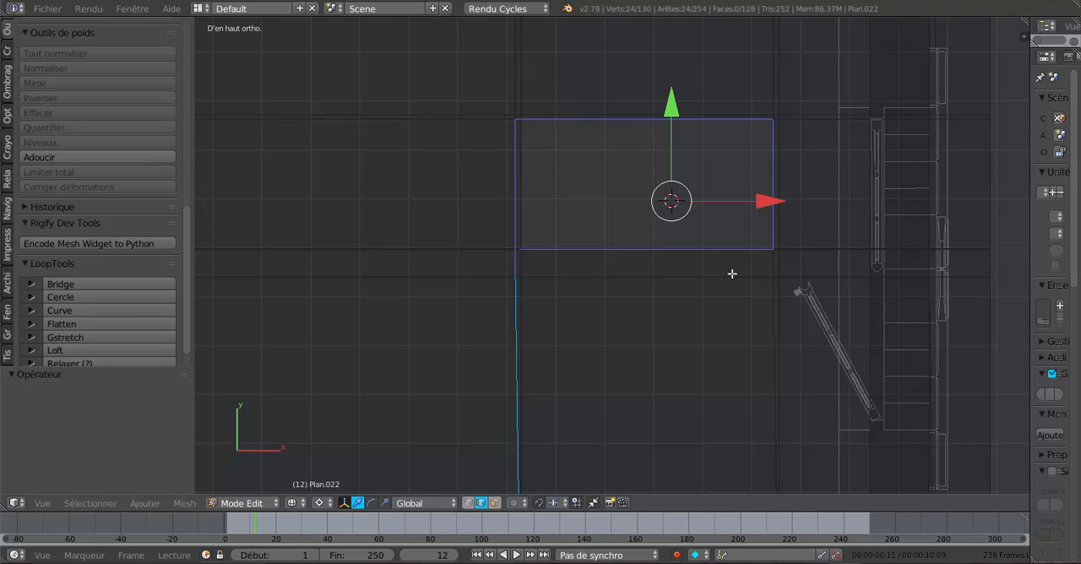
right_click(511, 321, "shift")
right_click(772, 263, "shift")
left_click_drag(773, 200, 778, 200)
scroll(770, 203, "down", 2)
middle_click_drag(772, 205, 652, 360, "shift")
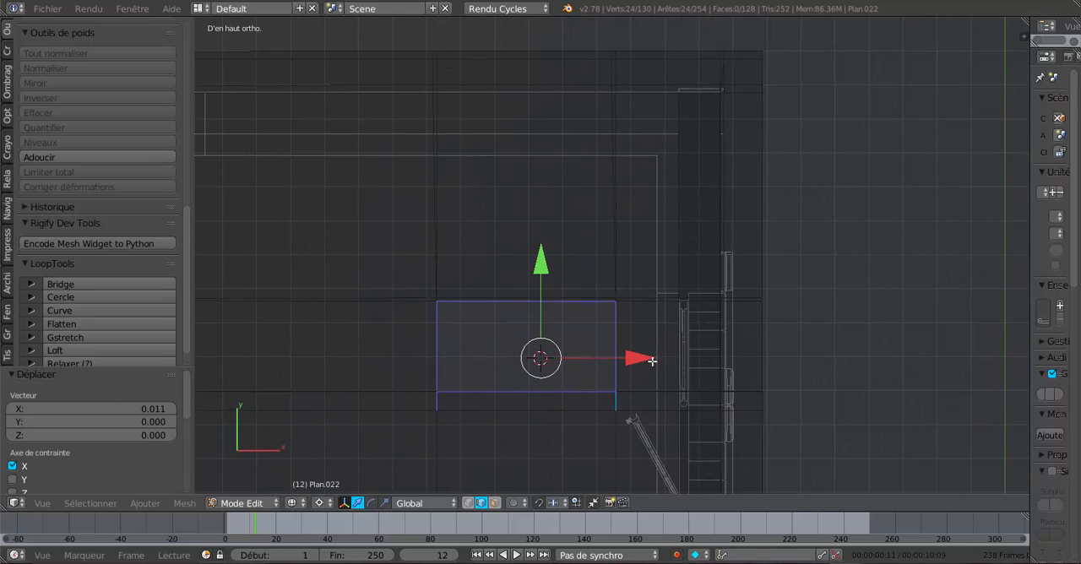
scroll(646, 233, "down", 1)
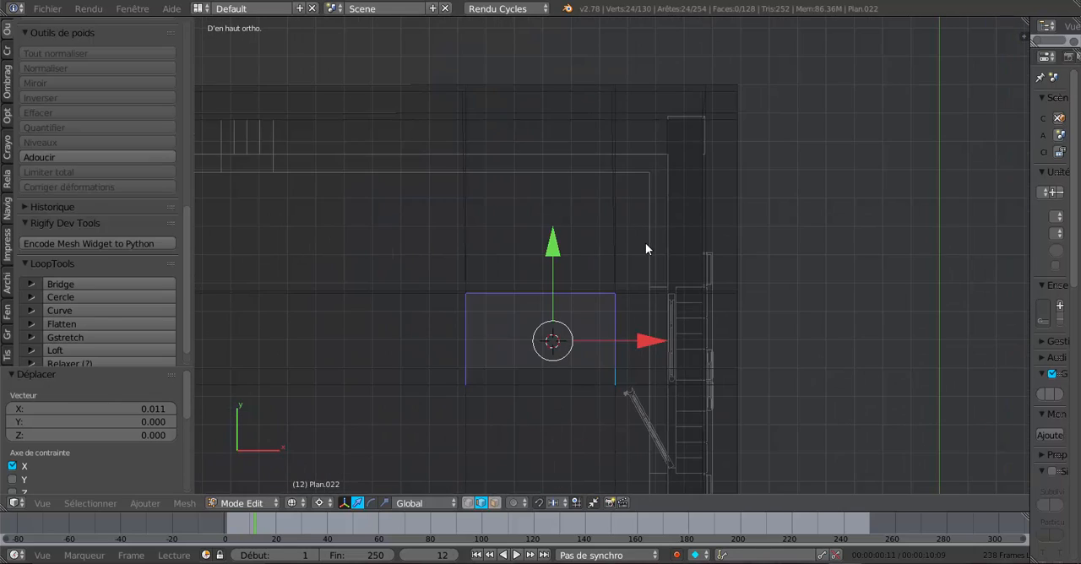
- Check the roof opening and its selected edges from an oblique angle, in object and edit mode
key("Tab")
middle_click_drag(656, 311, 576, 310)
middle_click_drag(511, 269, 516, 268)
key("Tab")
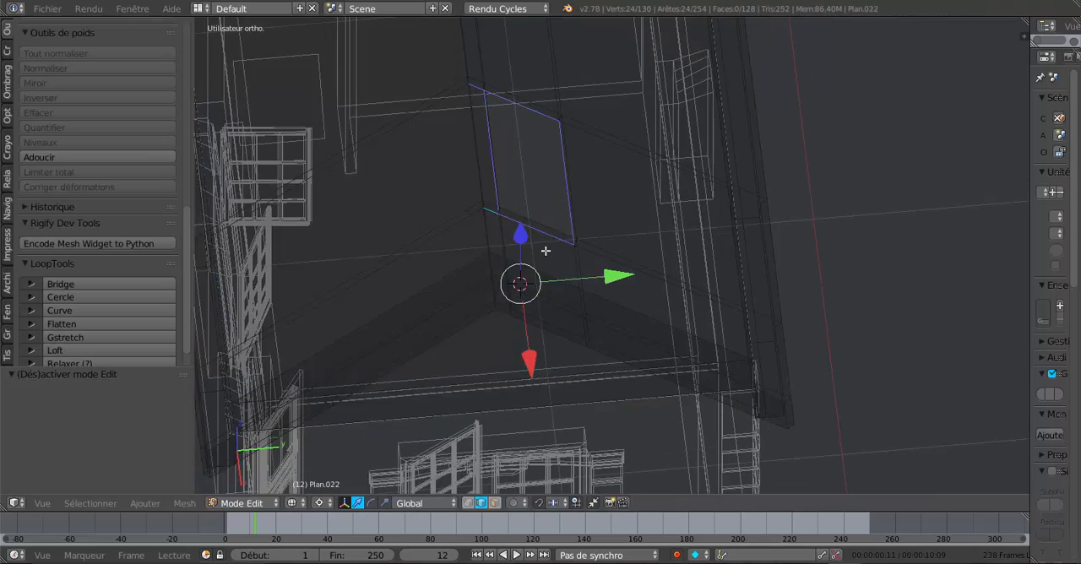
mouse_move(575, 245)
middle_mouse_down()
mouse_move(550, 249)
mouse_move(536, 225)
mouse_move(640, 163)
mouse_move(630, 268)
mouse_move(559, 238)
mouse_move(685, 243)
mouse_move(566, 216)
middle_mouse_up()
key("z")
key("z")
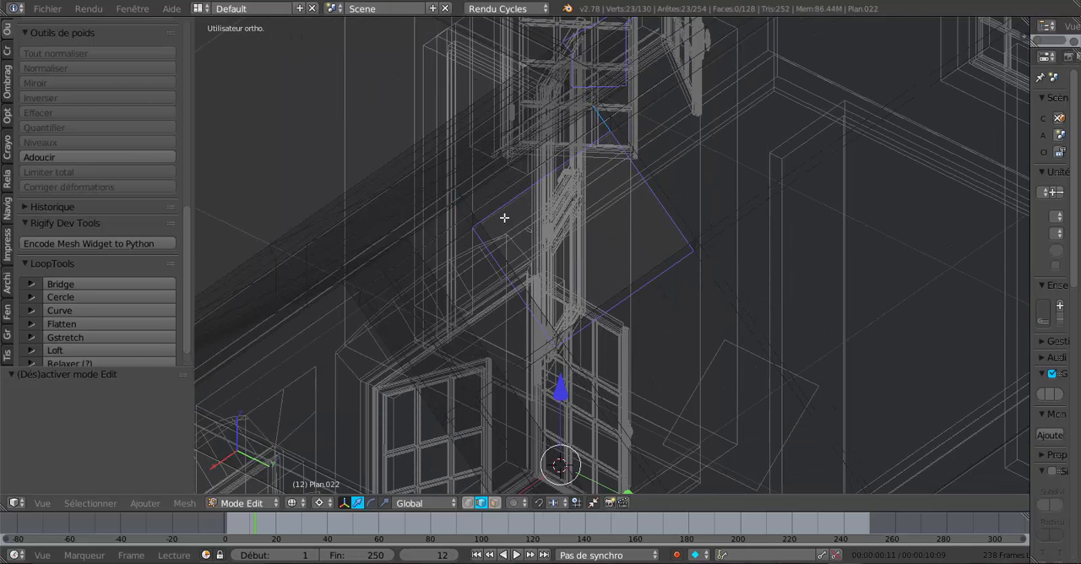
- Deselect the stray roof edges away from the opening with circle select in wireframe
scroll(541, 198, "down", 2)
right_click(600, 157, "shift")
scroll(606, 158, "down", 2)
scroll(626, 163, "up", 1)
scroll(655, 164, "down", 1)
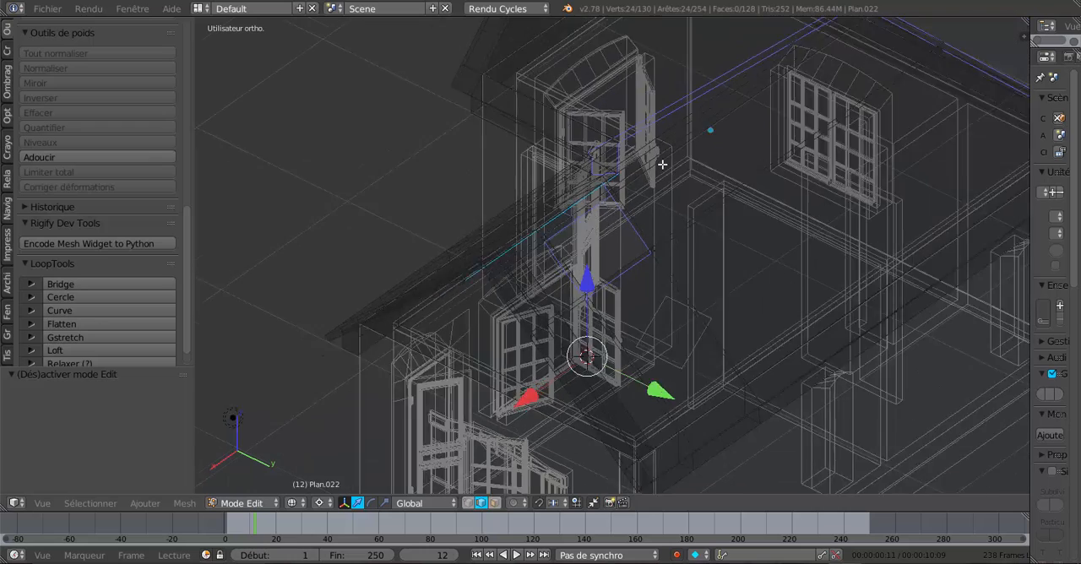
scroll(664, 165, "down", 2)
key("c")
middle_click(618, 175)
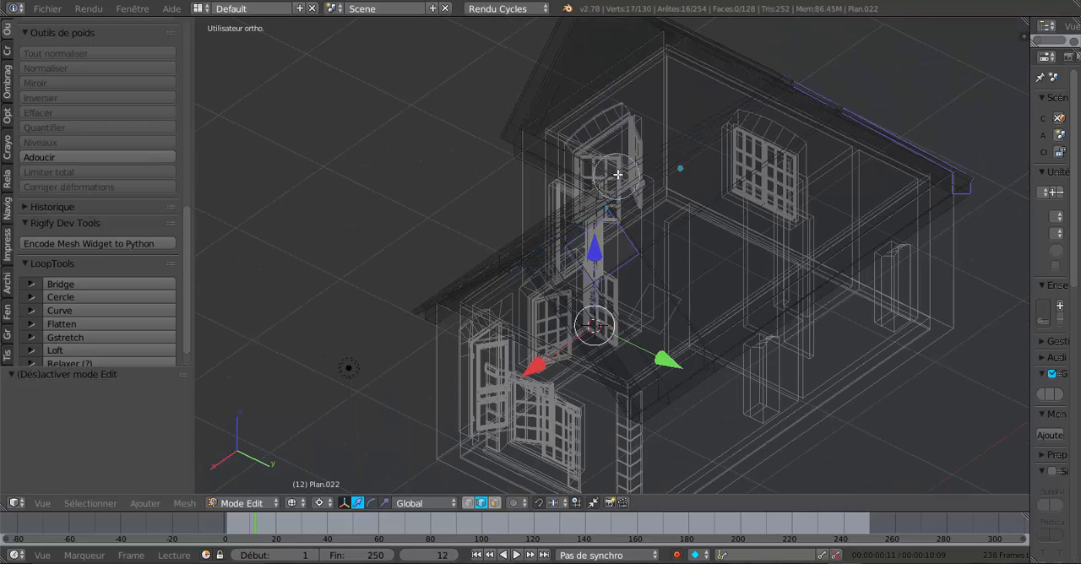
mouse_move(619, 175)
middle_mouse_down()
mouse_move(749, 92)
mouse_move(956, 186)
middle_mouse_up()
key("Escape")
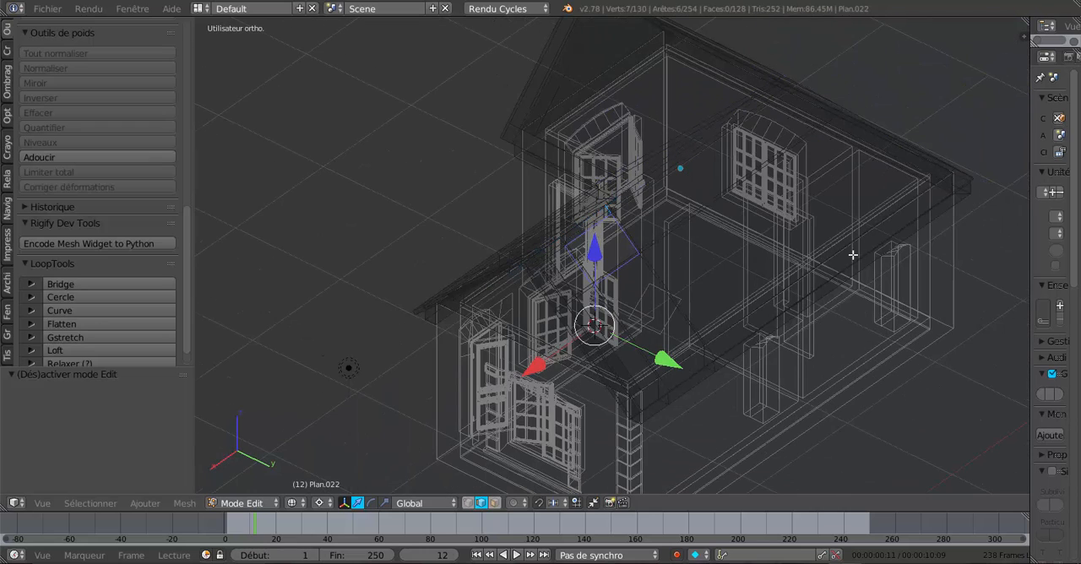
- Examine the roof opening in solid shading, in object mode and up close in edit mode
mouse_move(853, 255)
middle_mouse_down()
mouse_move(733, 258)
mouse_move(653, 174)
mouse_move(591, 174)
mouse_move(588, 145)
mouse_move(696, 118)
mouse_move(785, 251)
mouse_move(856, 248)
mouse_move(824, 258)
mouse_move(794, 309)
mouse_move(772, 290)
mouse_move(739, 302)
middle_mouse_up()
key("Tab")
key("z")
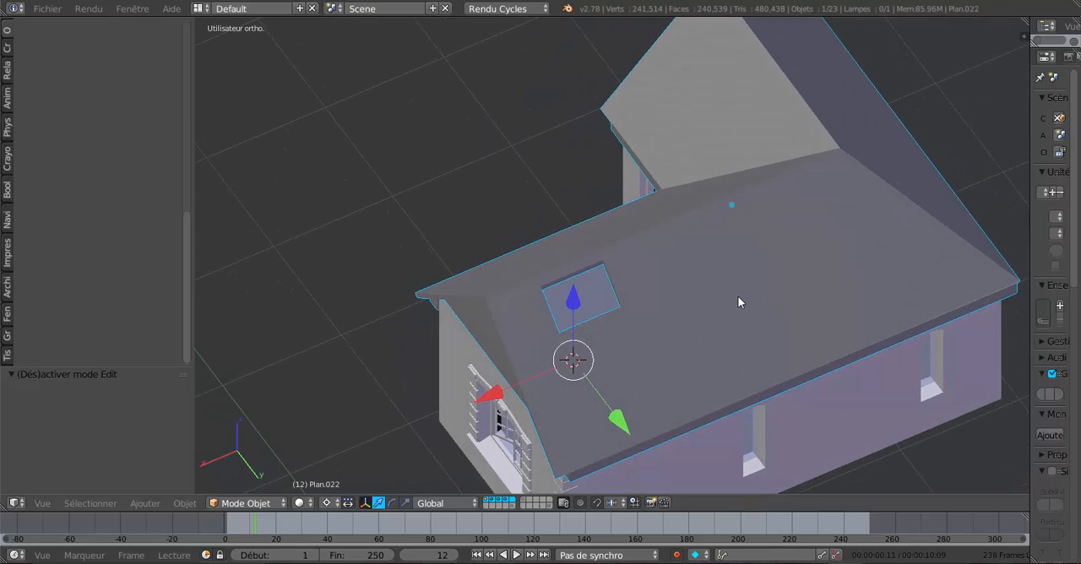
scroll(630, 334, "up", 2)
key("Tab")
middle_click_drag(642, 313, 707, 263)
scroll(707, 262, "up", 1)
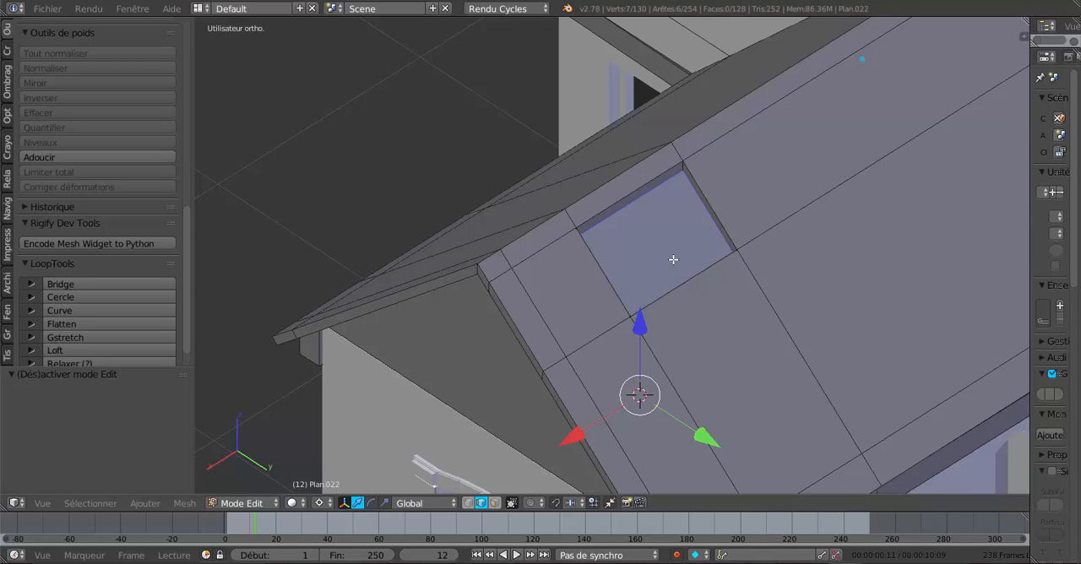
- Deselect the short stray edge at the opening's upper corner with circle select in wireframe
key("z")
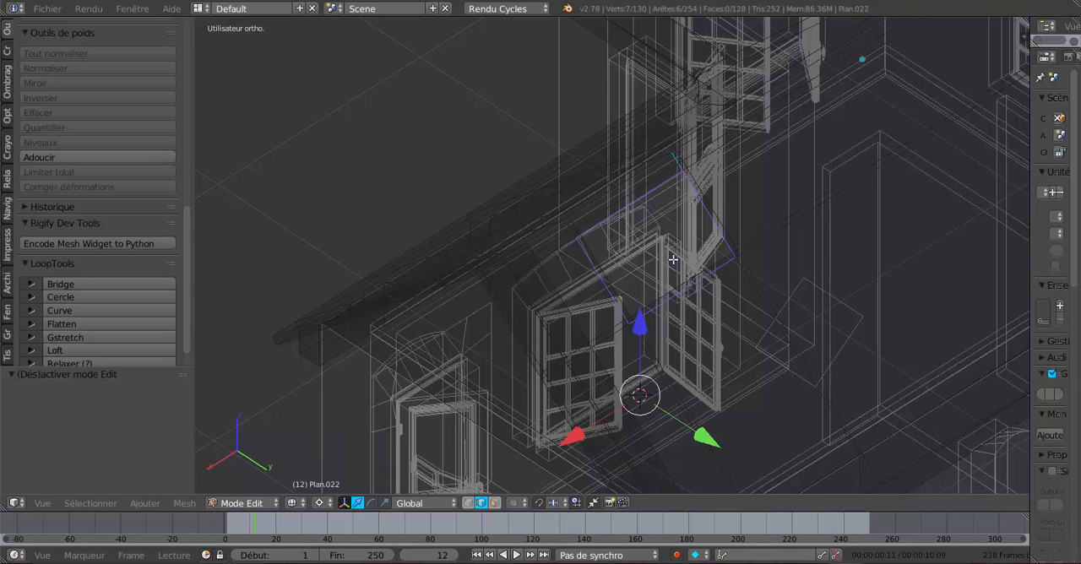
key("c")
middle_click(679, 143)
right_click(683, 140)
middle_click_drag(702, 267, 663, 265)
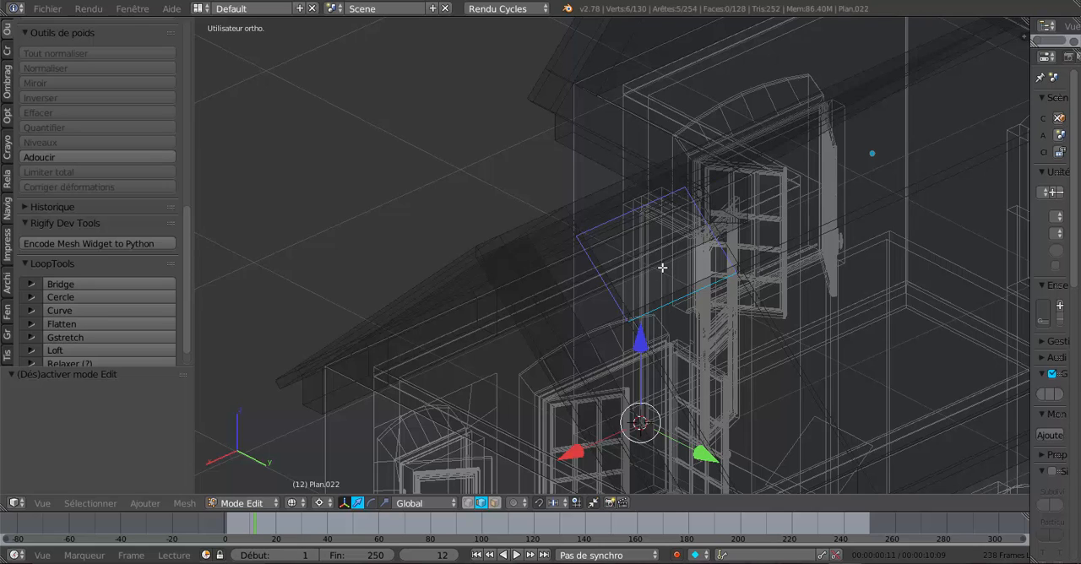
- Extrude the selected lower edges of the roof opening and move them -0.068 along Z
key("z")
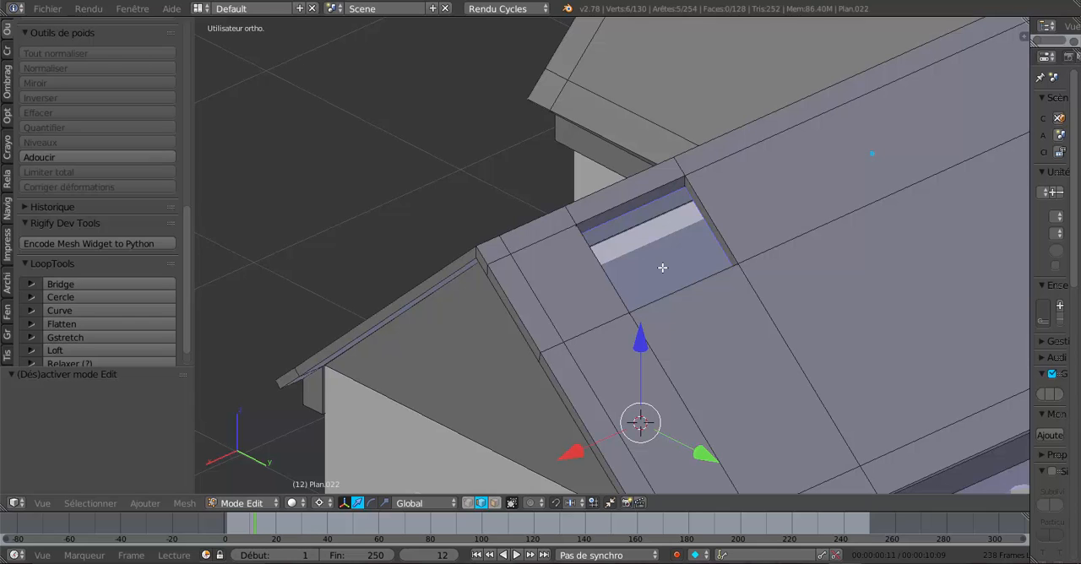
key("e")
right_click(657, 287)
left_click_drag(639, 348, 641, 363)
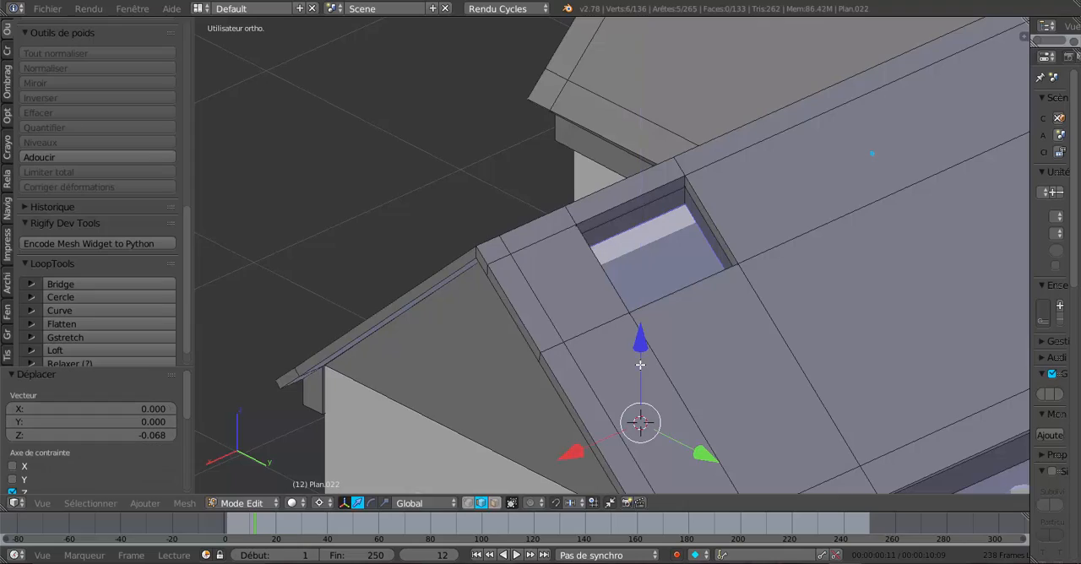
- Examine the extruded sides of the roof opening from above and from oblique angles, in edit and object mode
middle_click_drag(673, 345, 602, 423)
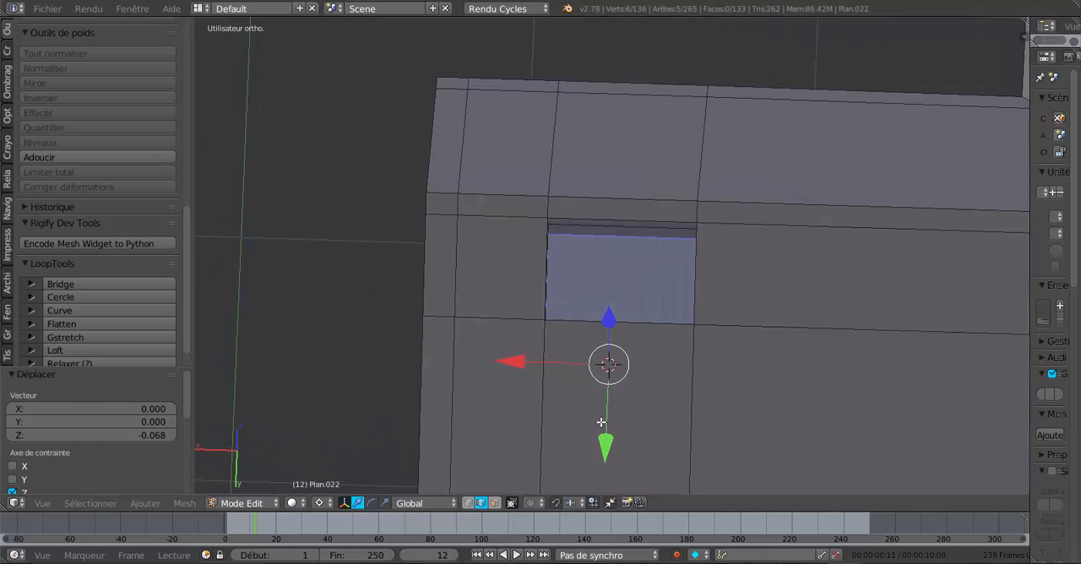
middle_click_drag(693, 400, 654, 414)
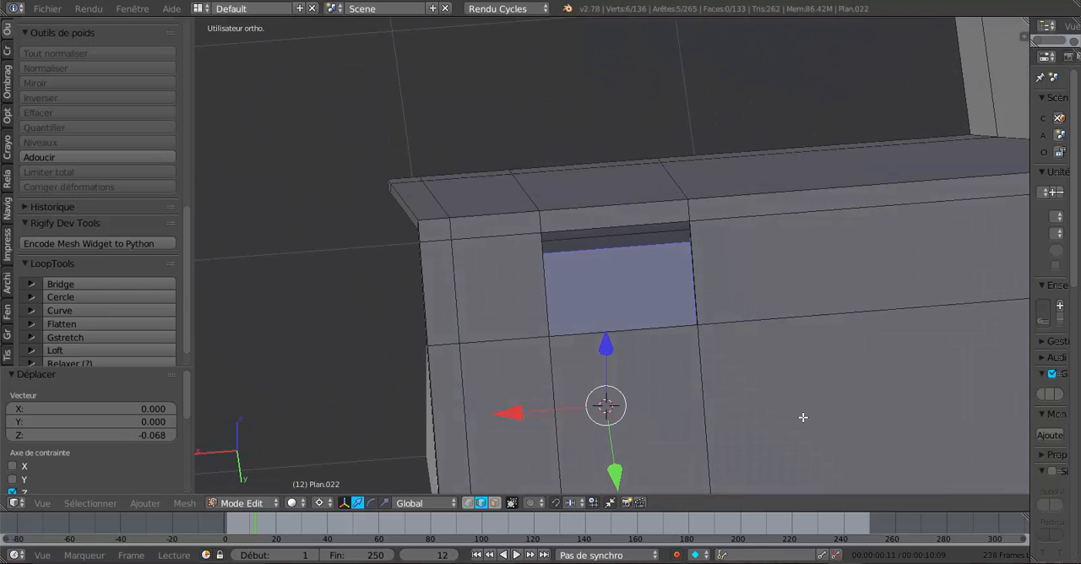
key("KP_7")
scroll(804, 418, "up", 1)
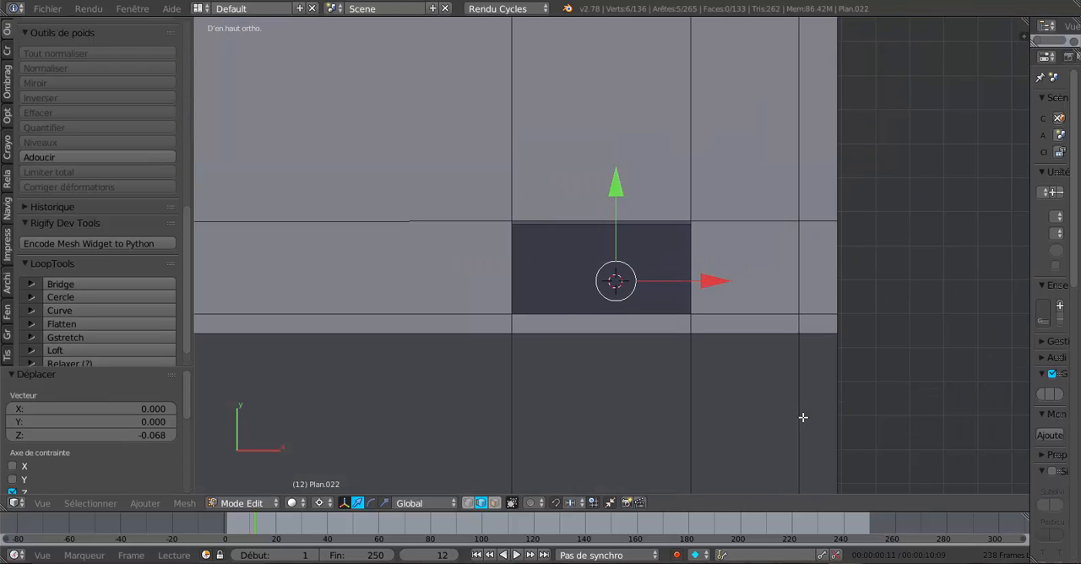
middle_click_drag(804, 417, 558, 338)
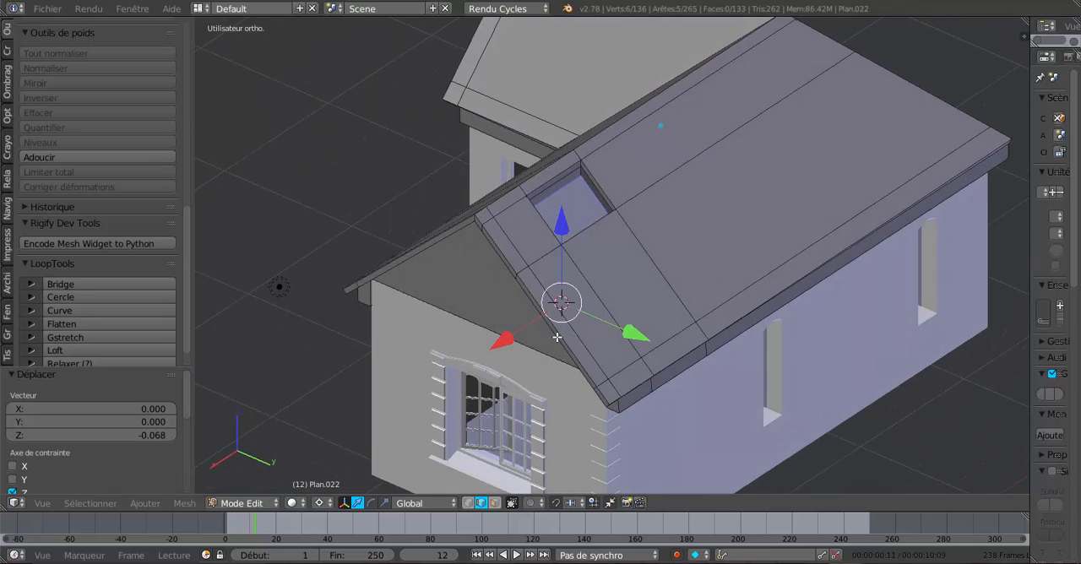
scroll(558, 337, "up", 2)
key("Tab")
scroll(560, 337, "down", 2)
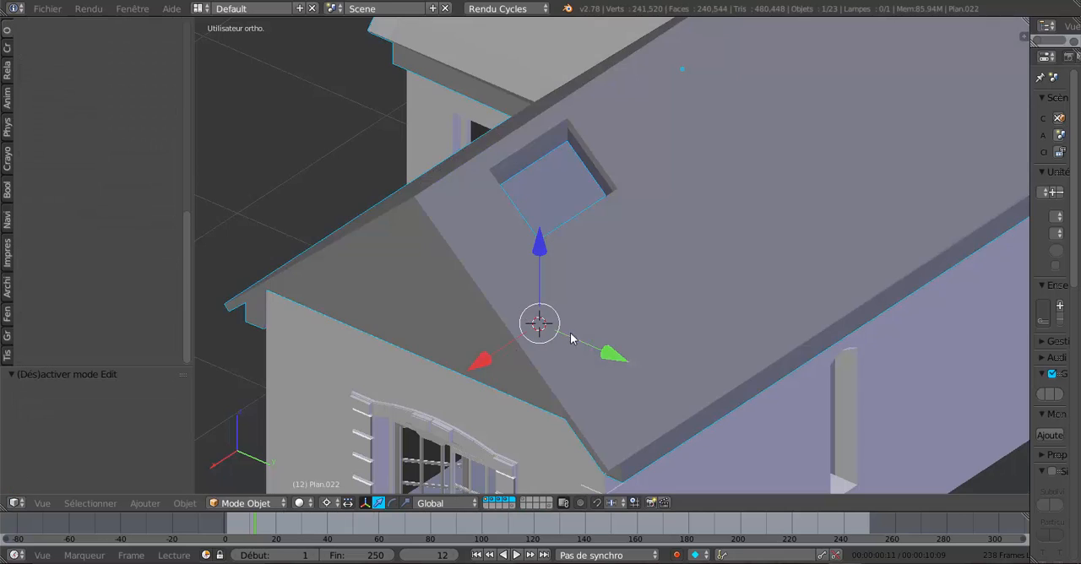
middle_click_drag(572, 338, 640, 391)
scroll(637, 400, "down", 1)
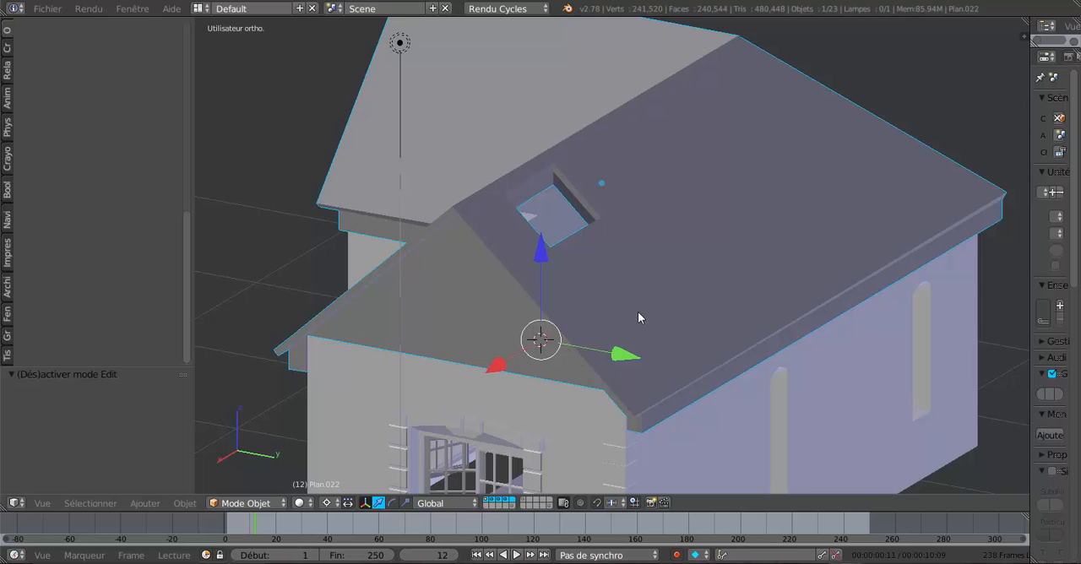
key("Tab")
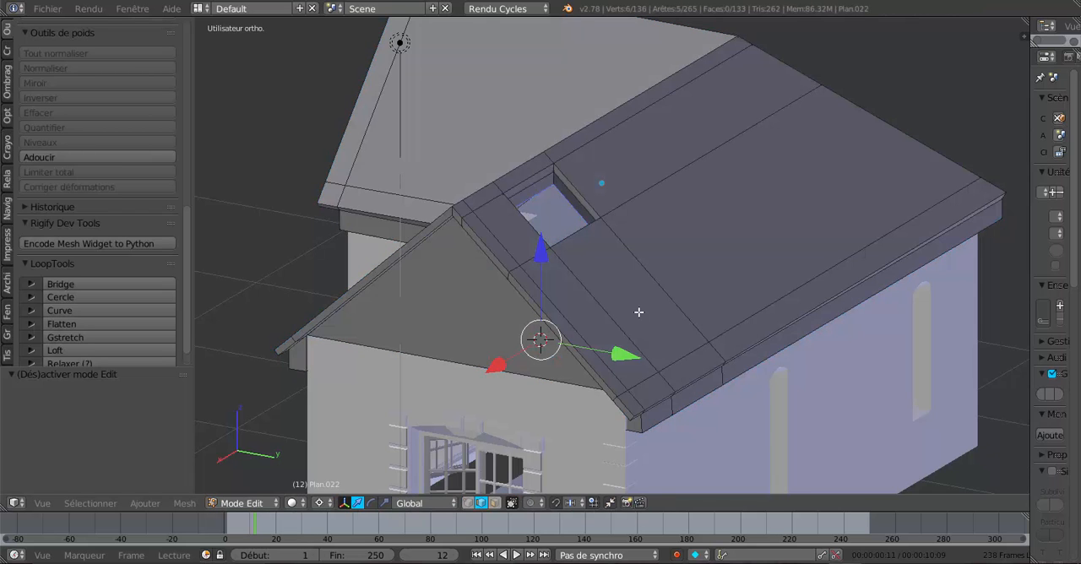
middle_click_drag(639, 312, 536, 295)
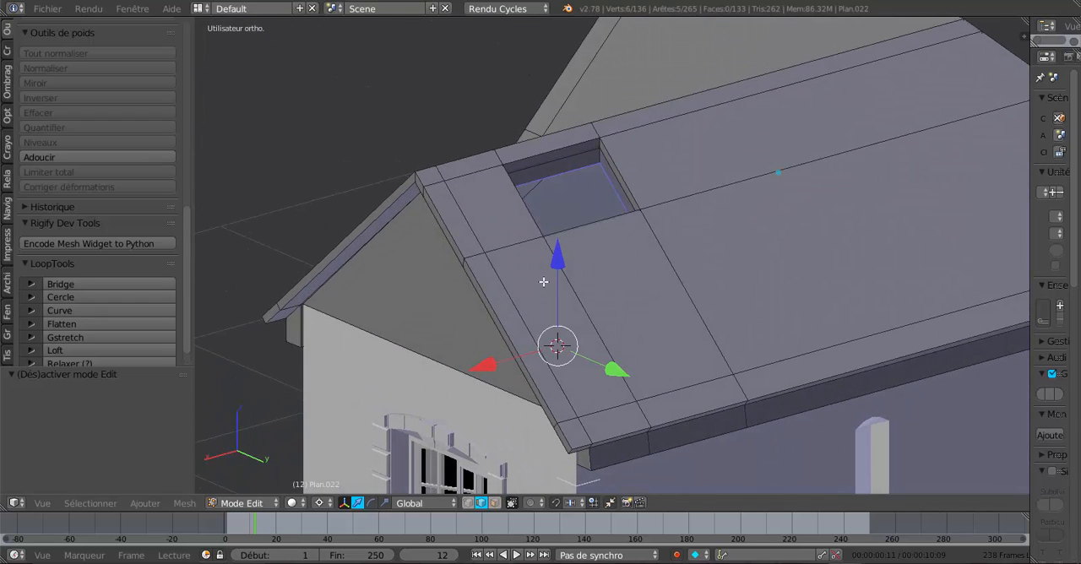
middle_click_drag(566, 347, 644, 312)
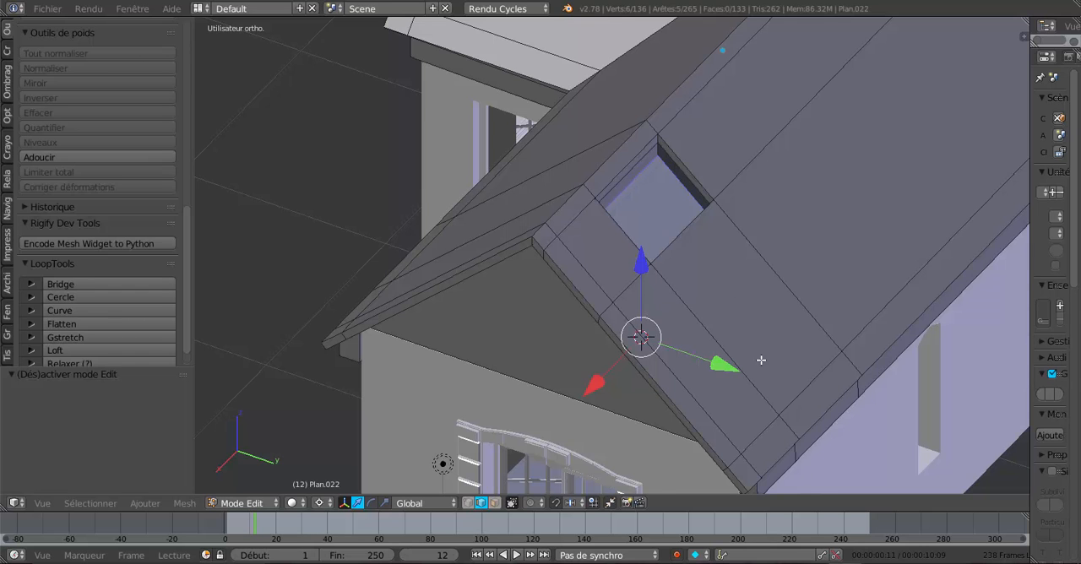
middle_click_drag(761, 360, 724, 315)
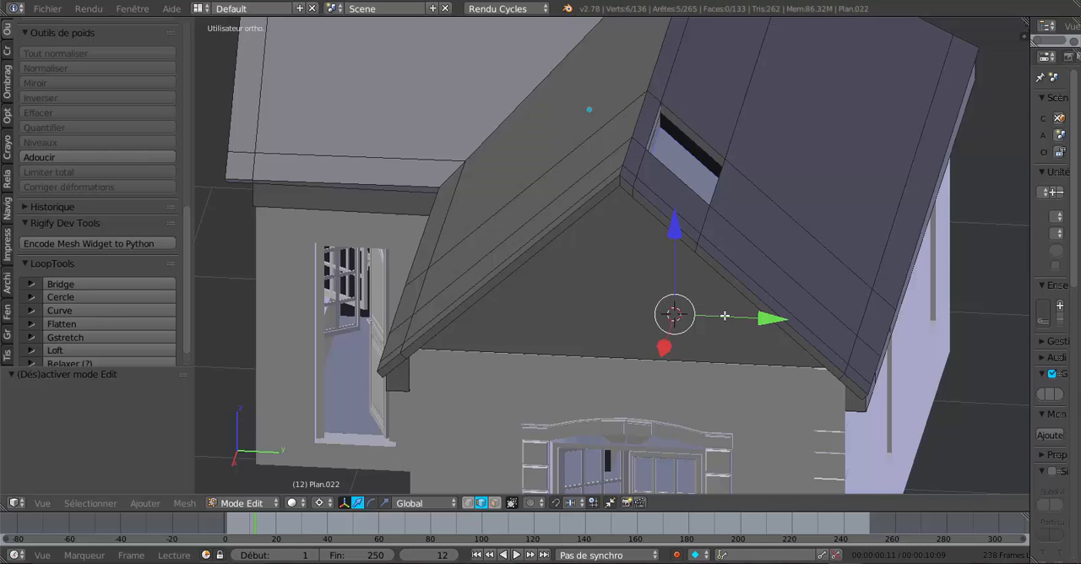
- Deselect the stray edge near the far ridge junction in wireframe, keeping only the opening's four lower edges selected
key("KP_1")
key("KP_3")
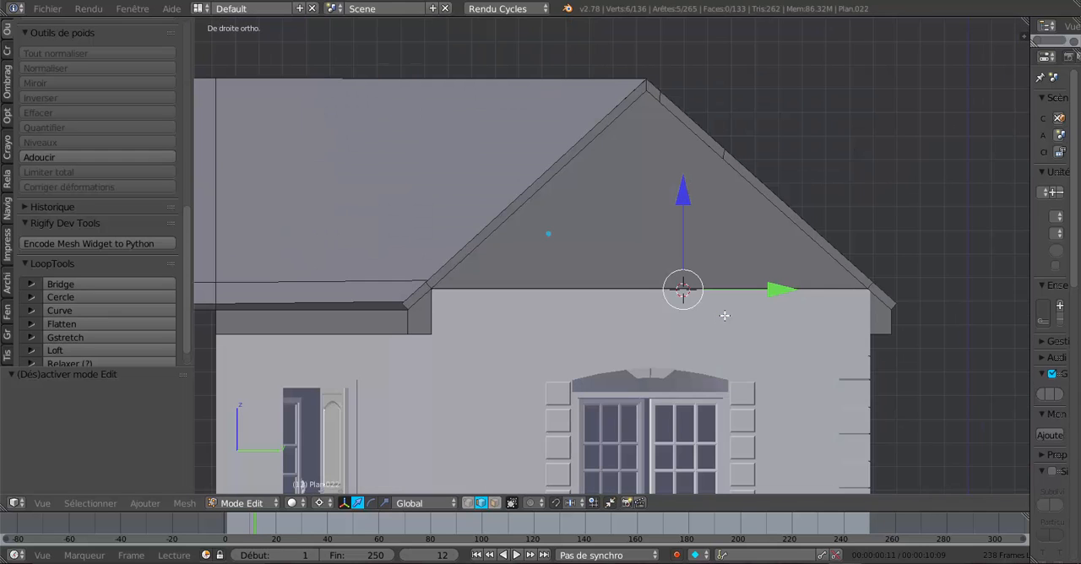
key("z")
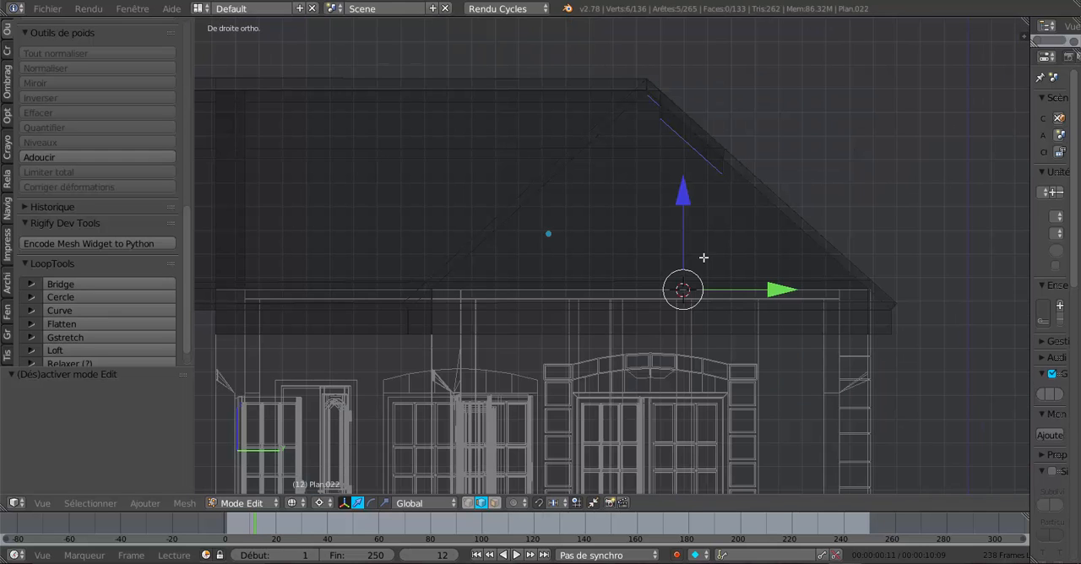
middle_click_drag(704, 257, 643, 315)
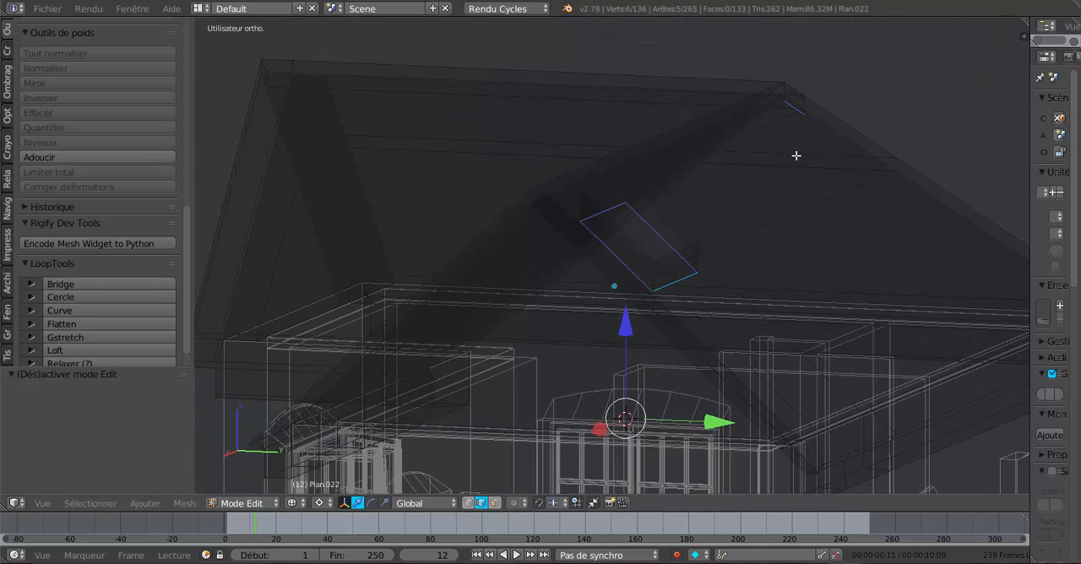
middle_click_drag(796, 155, 769, 185)
middle_click_drag(847, 152, 726, 214)
left_click(752, 166)
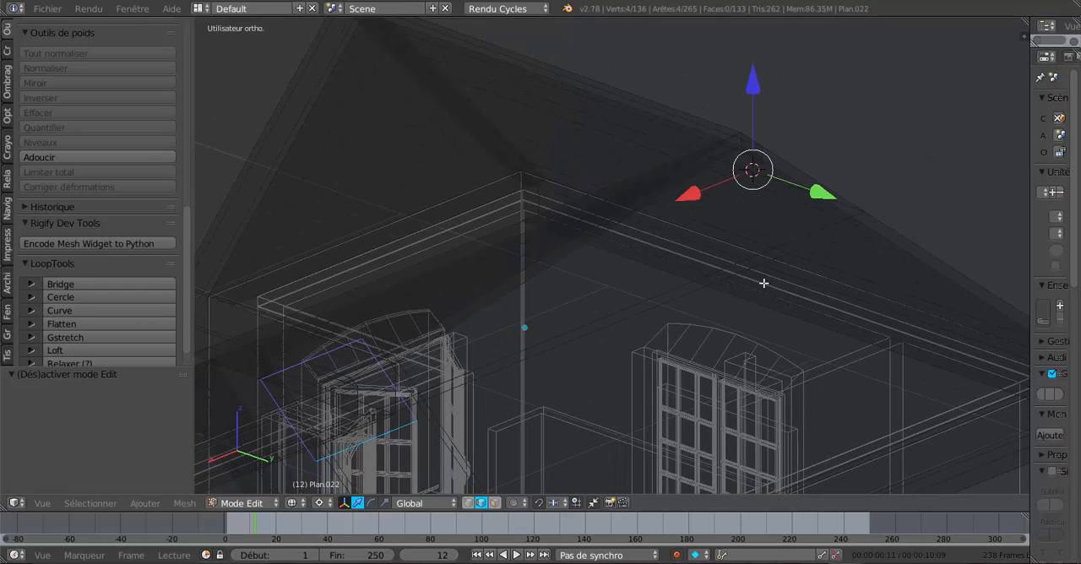
- Inspect the roof and its opening from several sides and above, in solid and wireframe, for other selected edges
key("z")
key("z")
mouse_move(762, 284)
middle_mouse_down()
mouse_move(736, 289)
mouse_move(809, 274)
mouse_move(632, 295)
mouse_move(648, 296)
middle_mouse_up()
key("Tab")
middle_click_drag(792, 306, 688, 330)
key("Tab")
key("z")
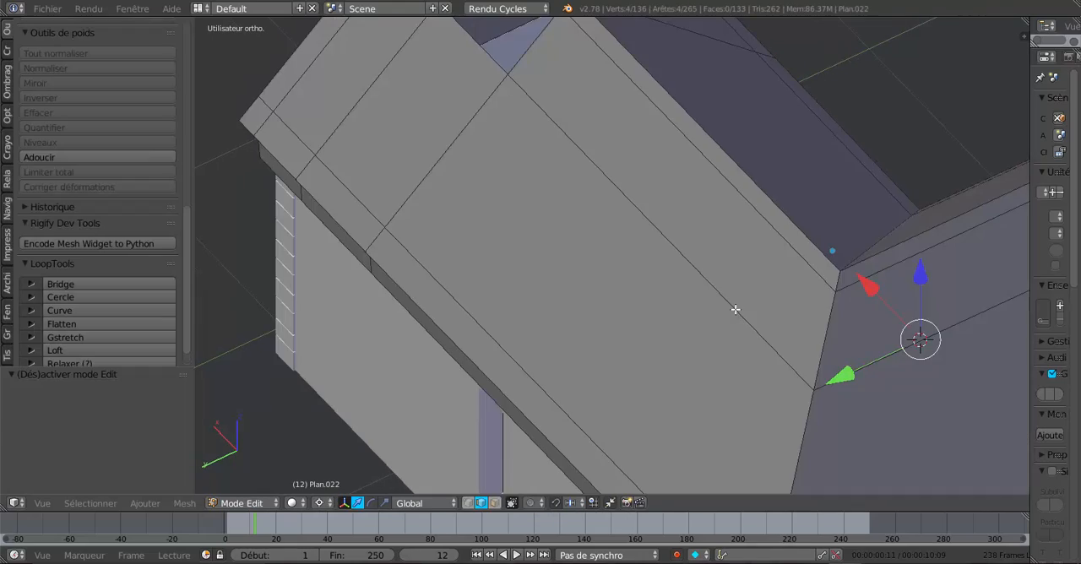
mouse_move(760, 308)
middle_mouse_down()
mouse_move(737, 318)
mouse_move(736, 355)
mouse_move(758, 357)
mouse_move(901, 305)
middle_mouse_up()
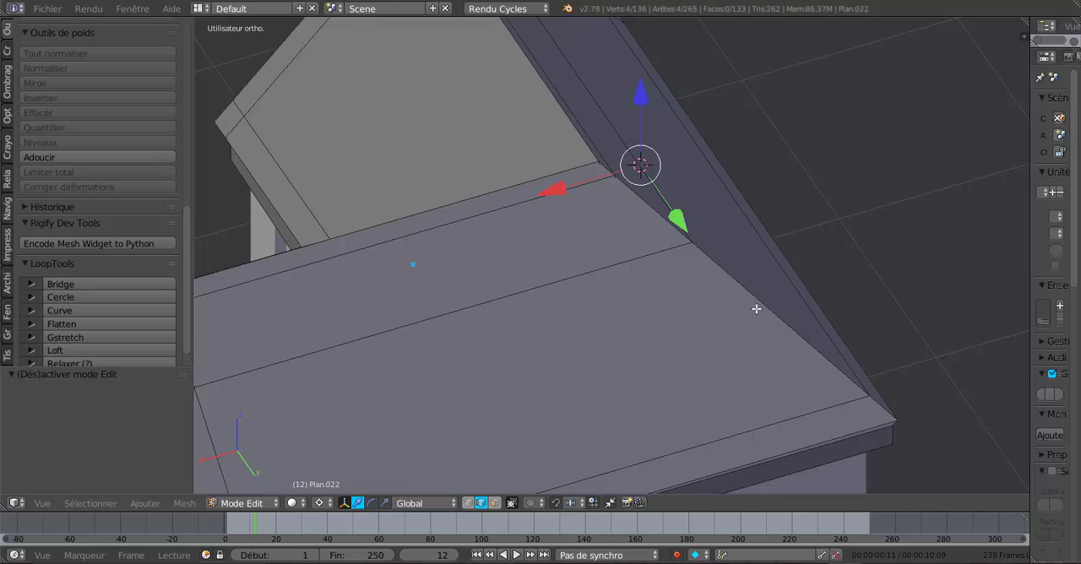
middle_click_drag(757, 309, 889, 280, "shift")
middle_click_drag(717, 306, 741, 302)
middle_click_drag(661, 333, 855, 263, "shift")
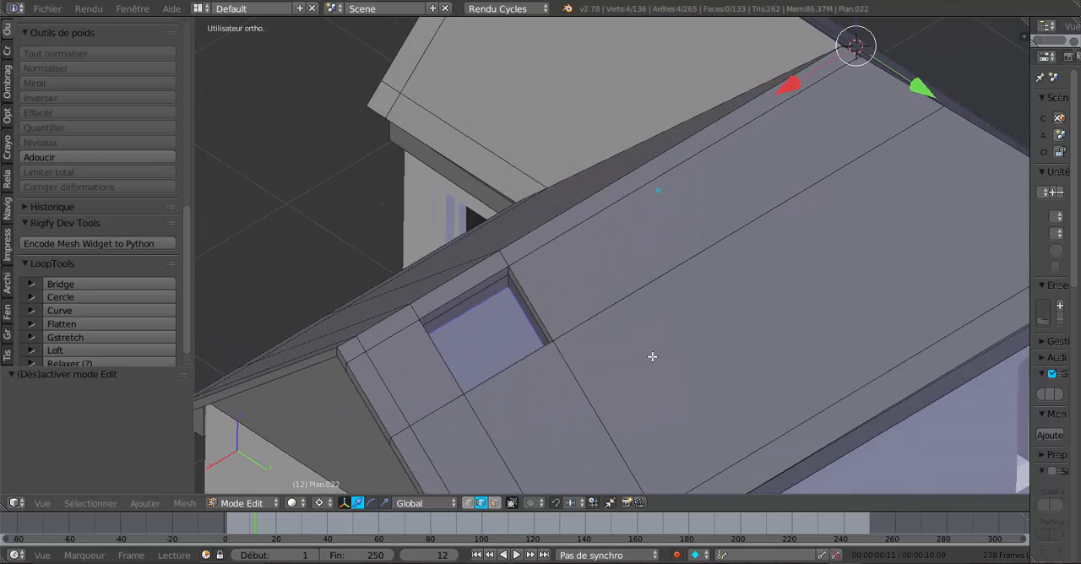
key("KP_1")
key("KP_3")
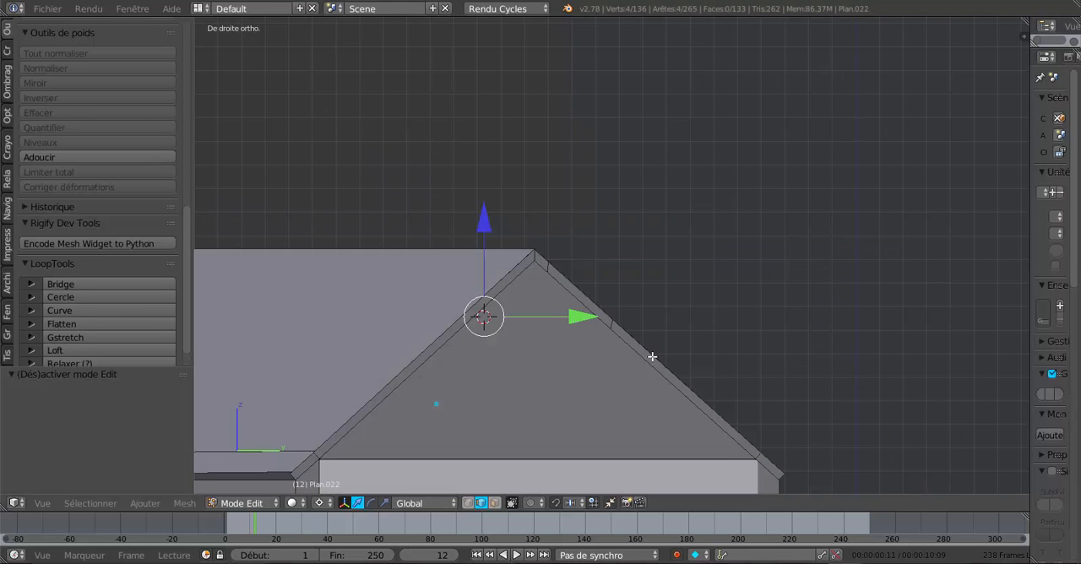
key("KP_7")
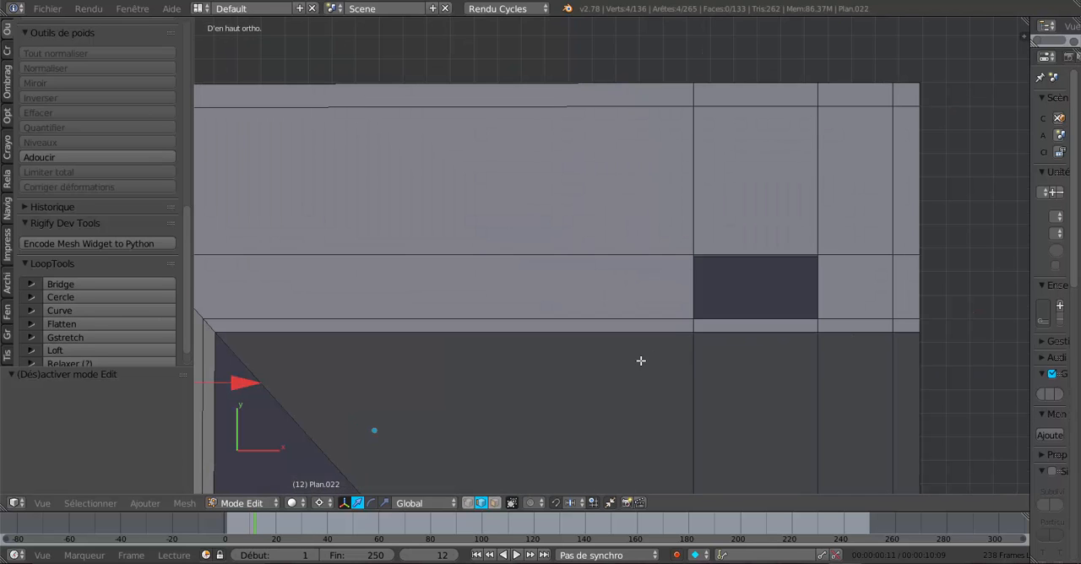
middle_click_drag(719, 346, 715, 334)
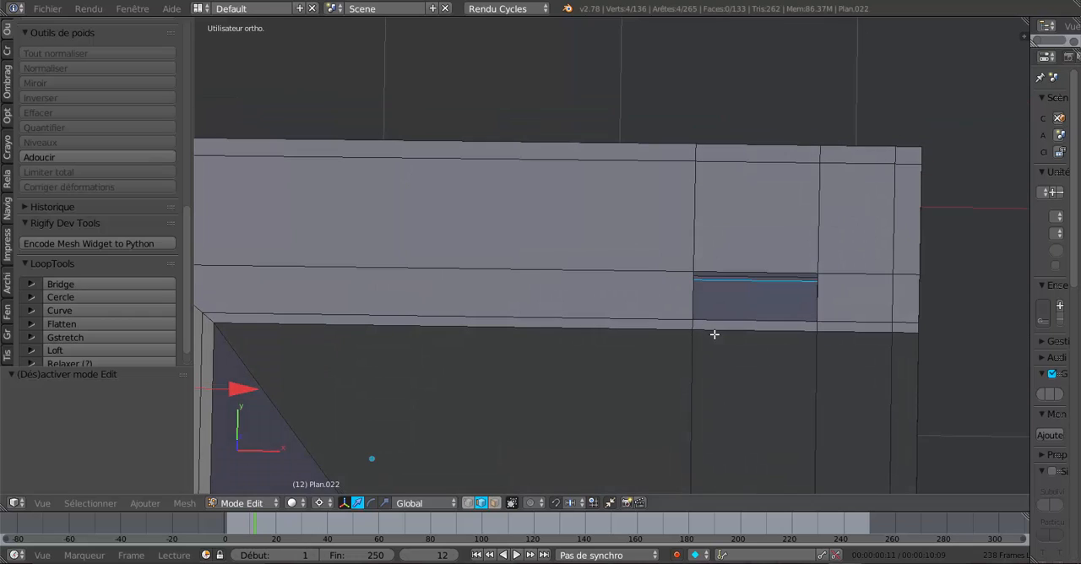
key("z")
scroll(715, 334, "down", 5)
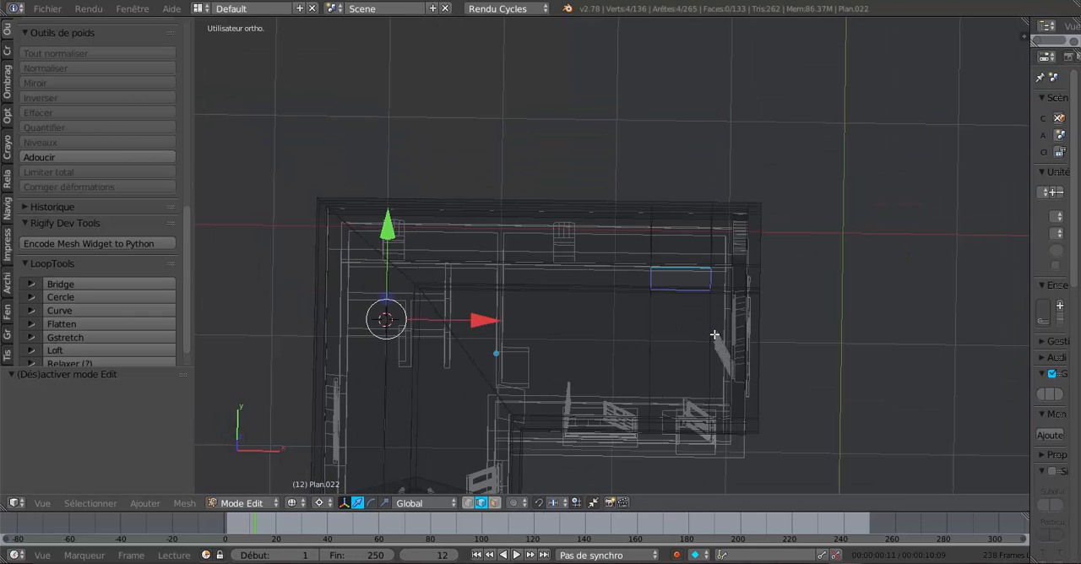
scroll(715, 334, "down", 3)
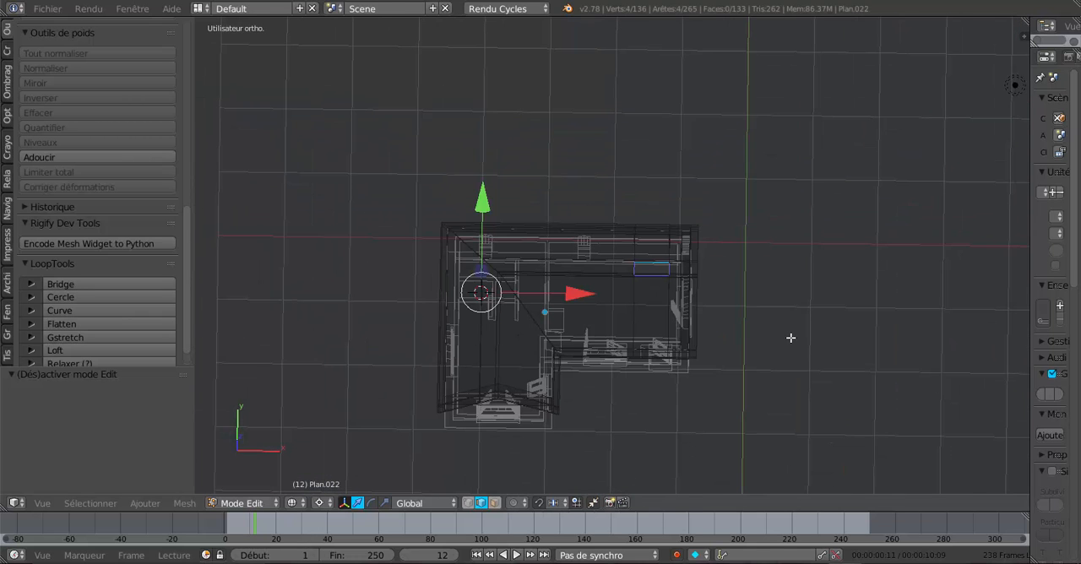
- Lower the opening's four selected bottom edges further along Z in the wireframe side view, deepening its inner walls
key("KP_3")
scroll(790, 338, "up", 6)
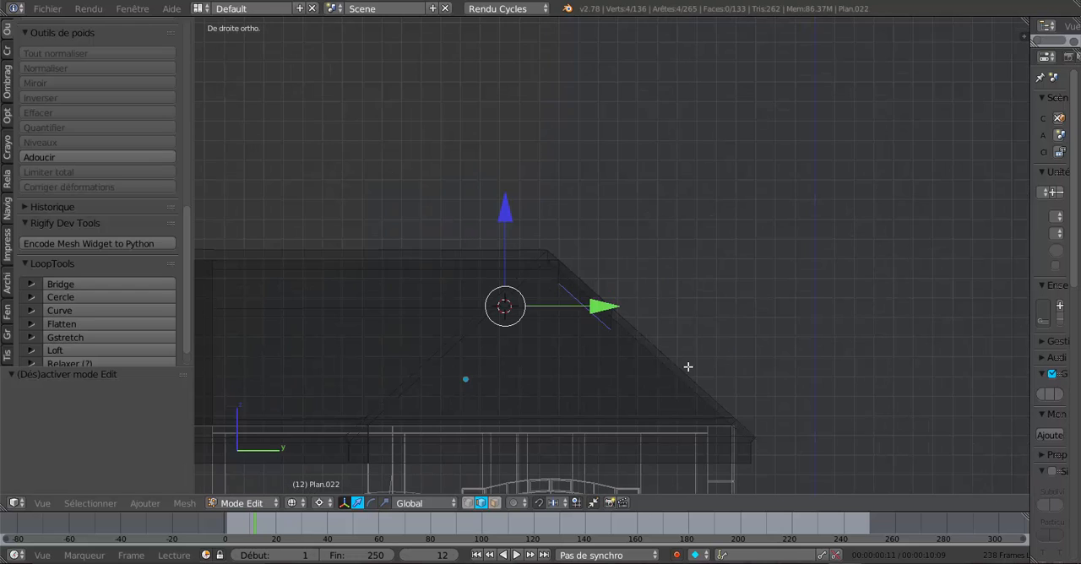
scroll(647, 348, "up", 5)
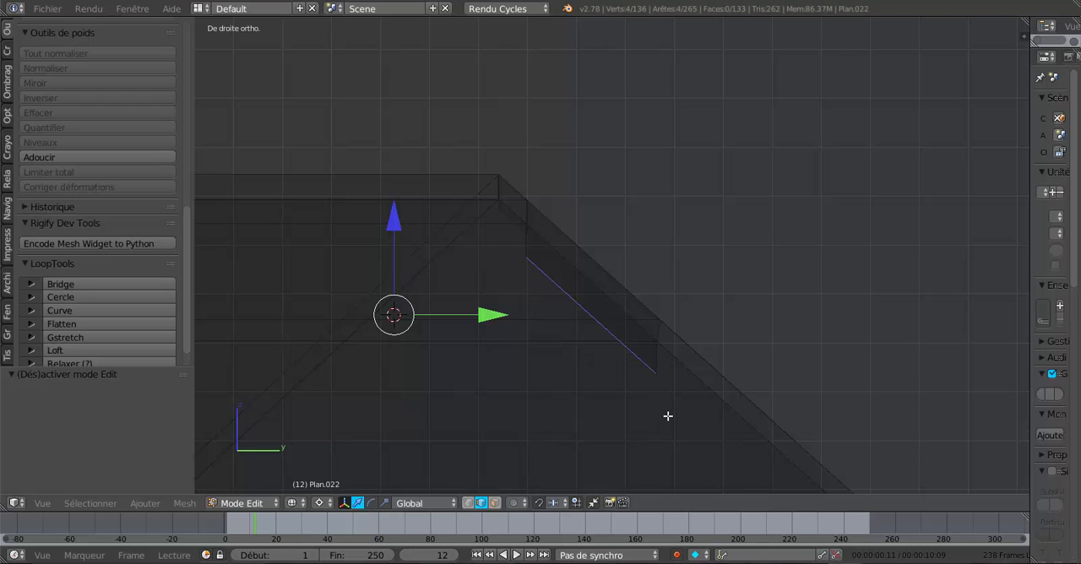
scroll(666, 419, "up", 1)
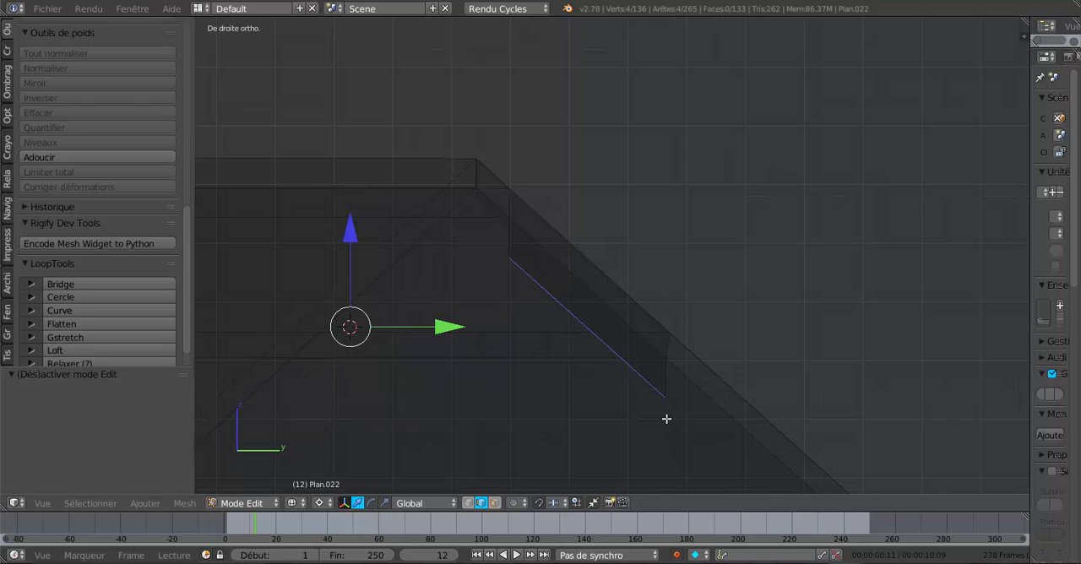
scroll(597, 415, "down", 4)
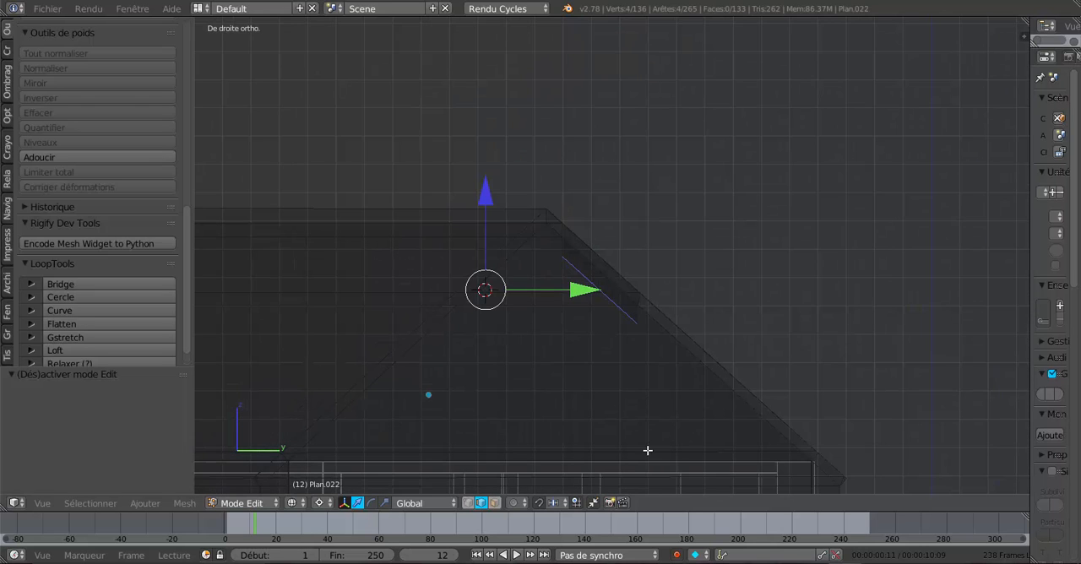
scroll(649, 449, "down", 2)
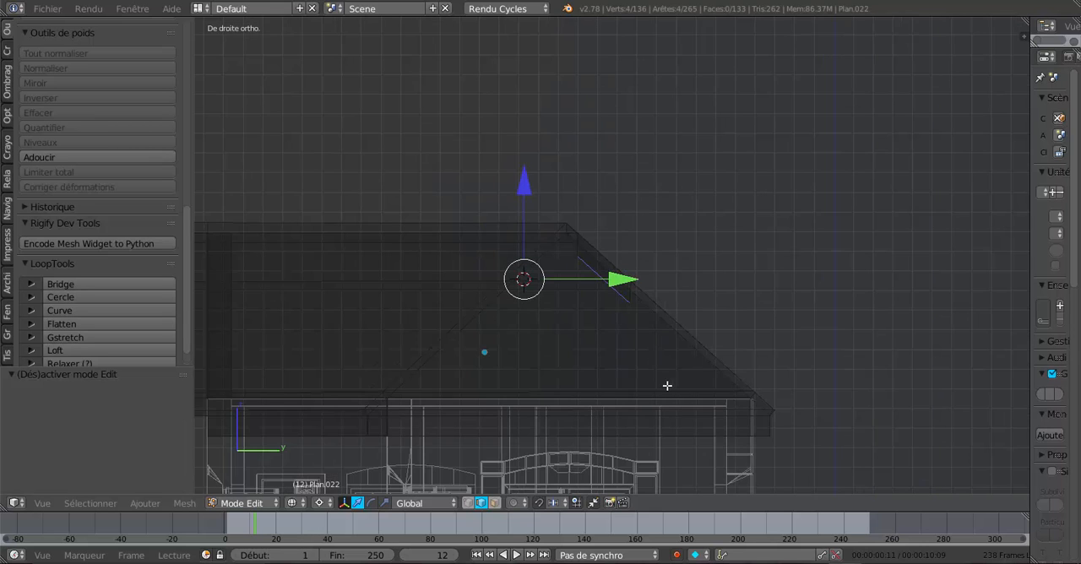
scroll(668, 385, "up", 2)
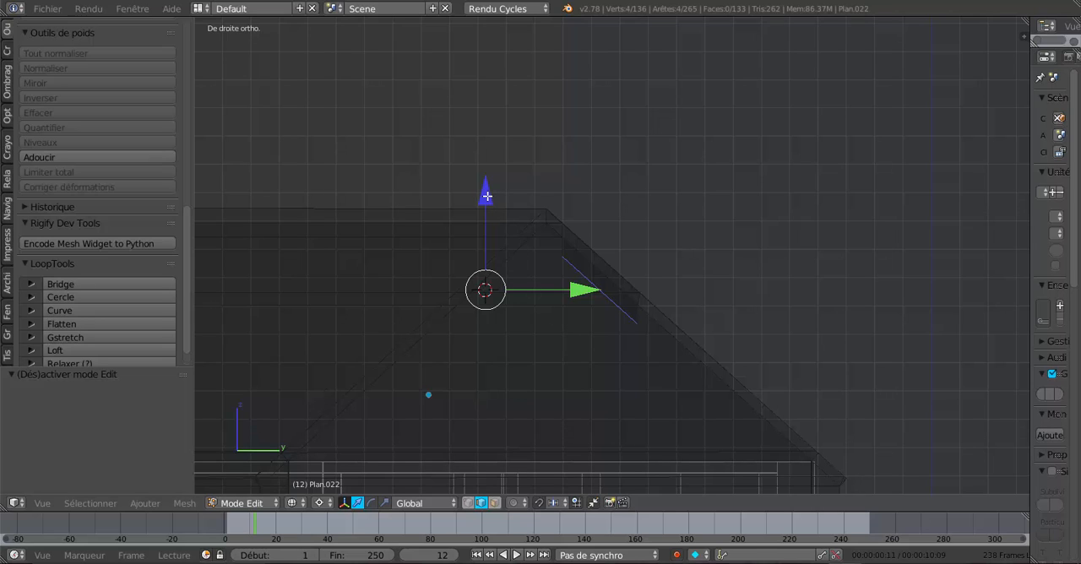
left_click_drag(487, 196, 488, 233)
- Check the deepened opening from an oblique angle, alternating between object and edit mode
mouse_move(567, 329)
middle_mouse_down()
mouse_move(536, 347)
mouse_move(560, 345)
middle_mouse_up()
mouse_move(607, 351)
middle_mouse_down()
mouse_move(658, 351)
mouse_move(602, 370)
mouse_move(551, 369)
mouse_move(665, 370)
mouse_move(552, 383)
mouse_move(628, 379)
mouse_move(582, 381)
mouse_move(643, 422)
mouse_move(640, 386)
middle_mouse_up()
key("Tab")
key("Tab")
key("Tab")
key("Tab")
key("Tab")
key("Tab")
- Select the four upper rim edges of the roof opening in solid shading
key("z")
right_click(588, 373)
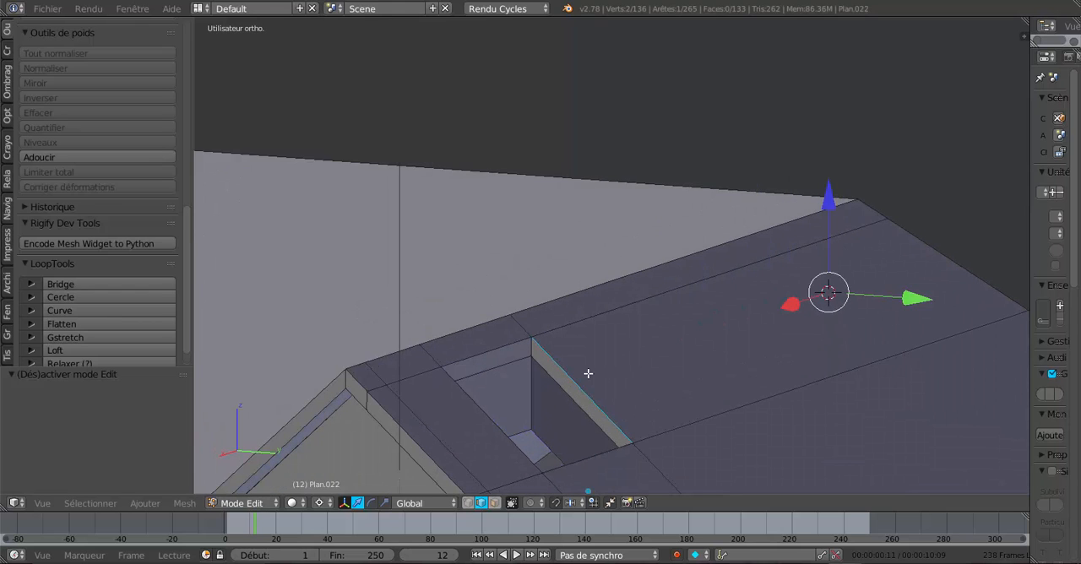
right_click(458, 393, "shift")
right_click(596, 464, "shift")
middle_click_drag(596, 465, 705, 416)
scroll(709, 422, "down", 2)
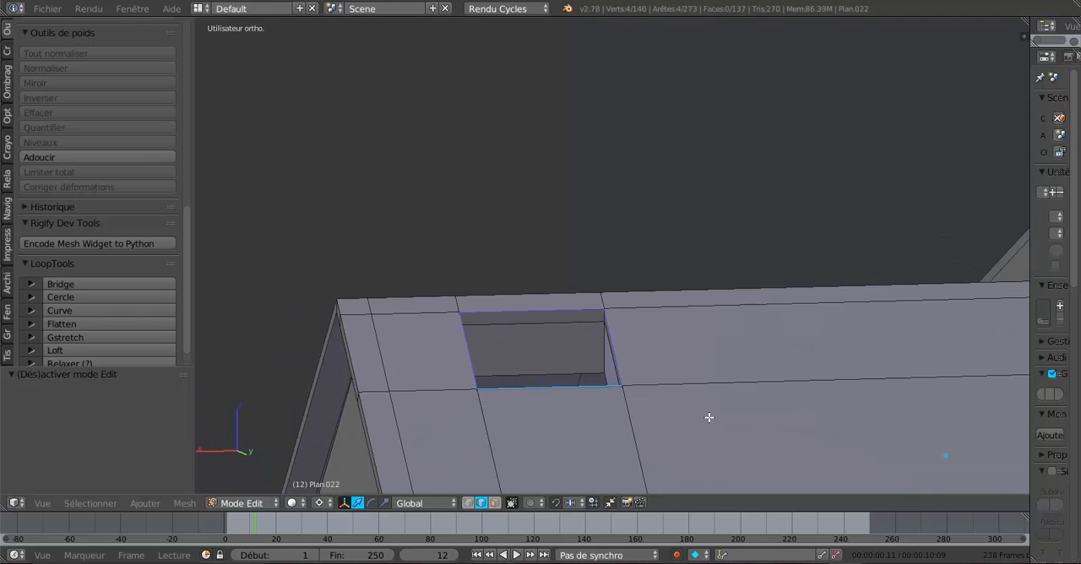
- Extrude the opening's upper rim edges and raise them 0.379 along Z to form walls above the roof
key("e")
left_click(710, 419)
left_click(585, 414)
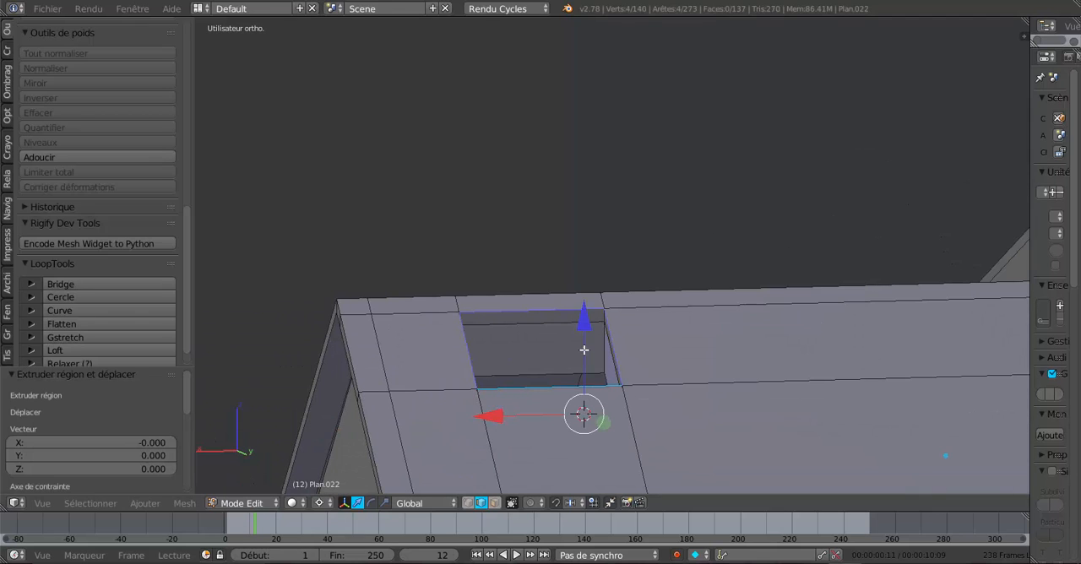
left_click_drag(584, 319, 582, 205)
middle_click_drag(690, 366, 769, 368)
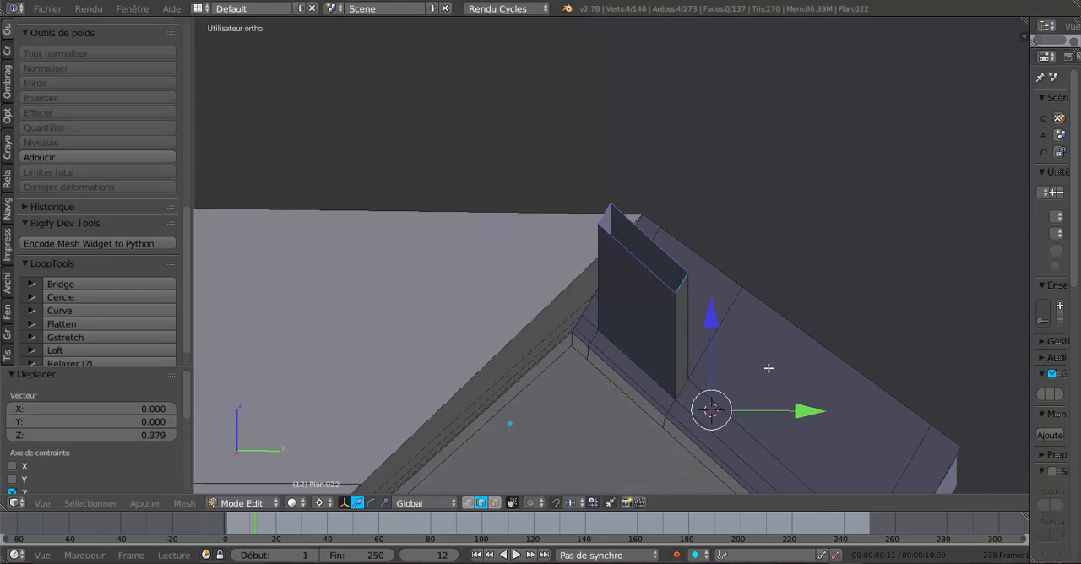
key("KP_3")
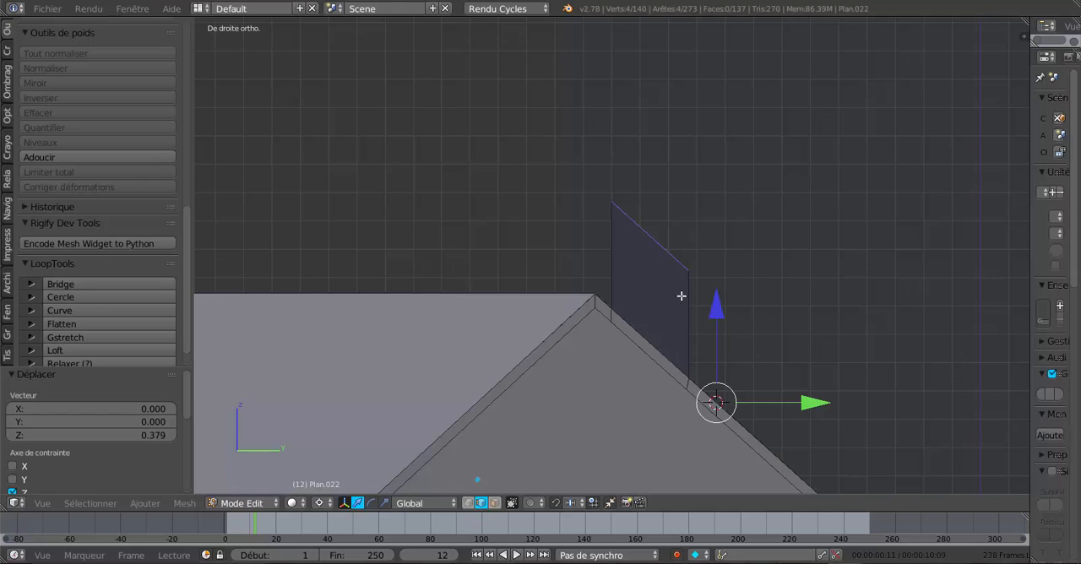
- Lower the shaft's ridge-side top edge 0.243 along Z in the side view to level it with the opposite edge
middle_click_drag(682, 296, 699, 336)
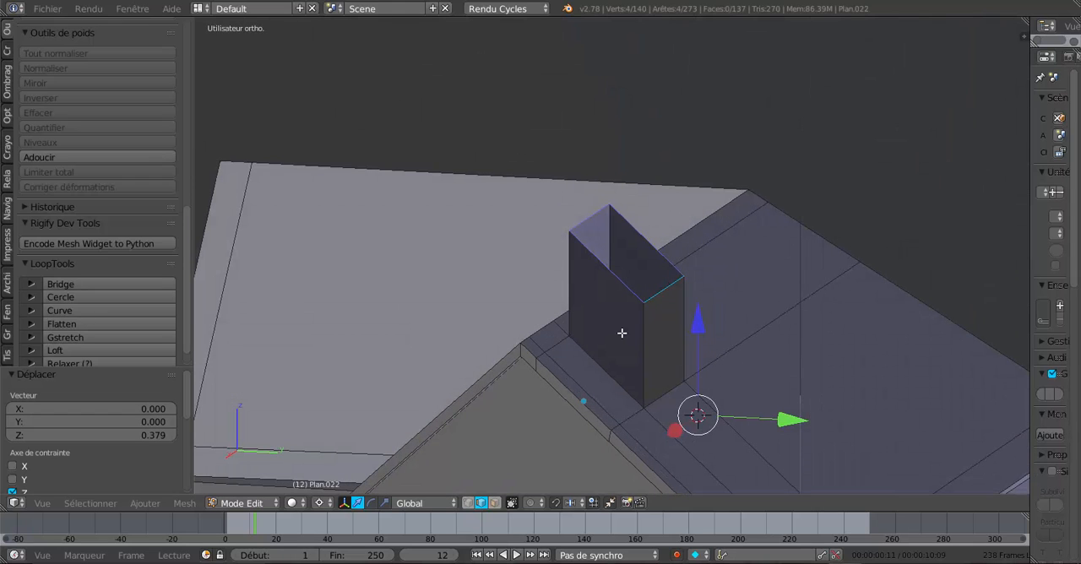
right_click(593, 216)
key("KP_1")
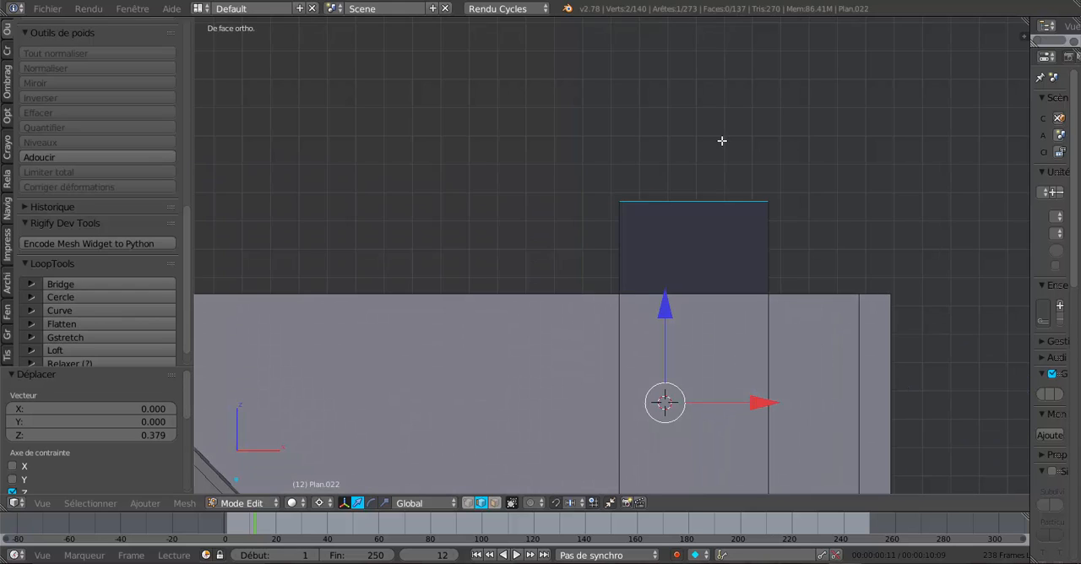
key("KP_3")
left_click(647, 166)
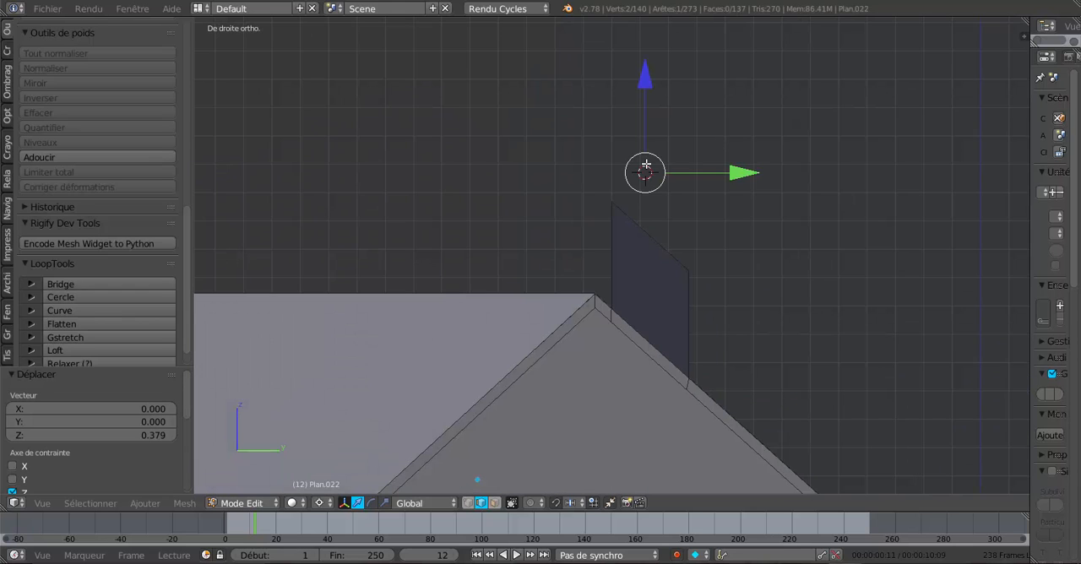
left_click_drag(652, 76, 670, 163)
scroll(676, 197, "up", 4)
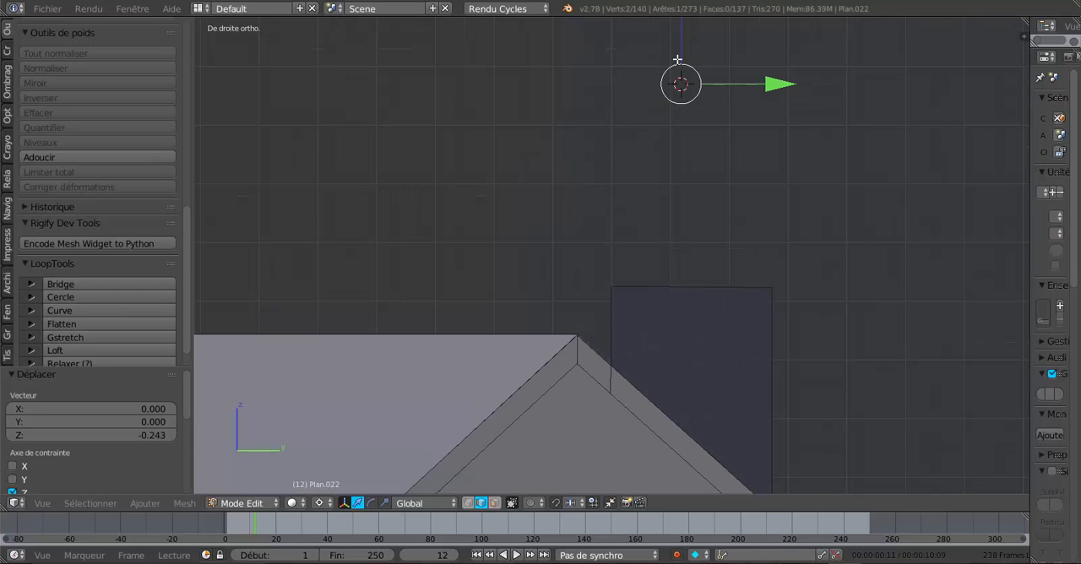
- Fine-tune the same top edge by lowering it another 0.003 along Z so the shaft's rim is flat
left_click(685, 180)
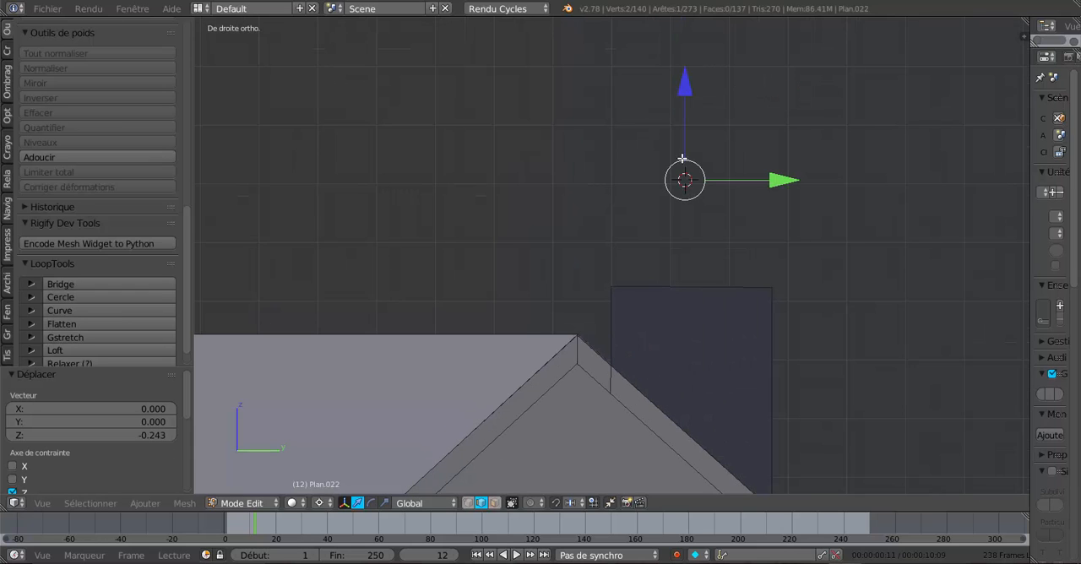
left_click(685, 100)
scroll(688, 200, "up", 3)
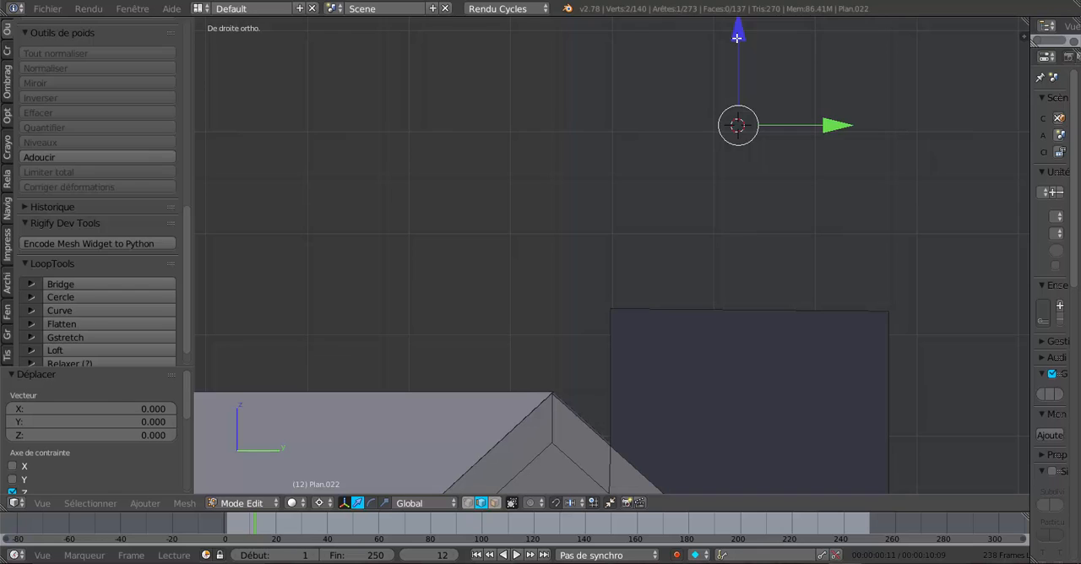
left_click_drag(737, 37, 740, 44)
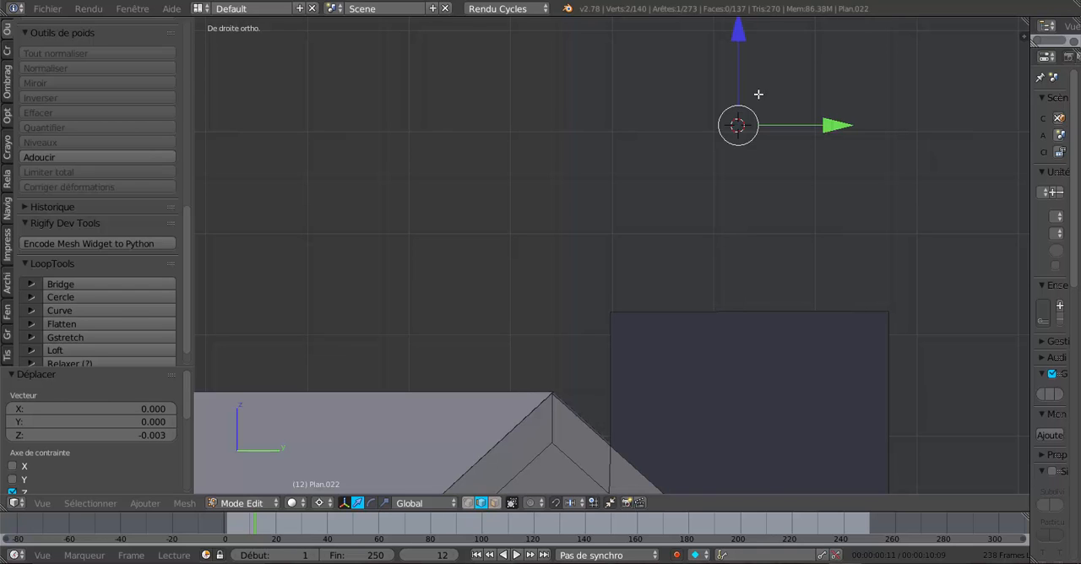
scroll(763, 113, "down", 2)
key("Tab")
middle_click_drag(811, 173, 734, 222)
scroll(735, 222, "down", 4)
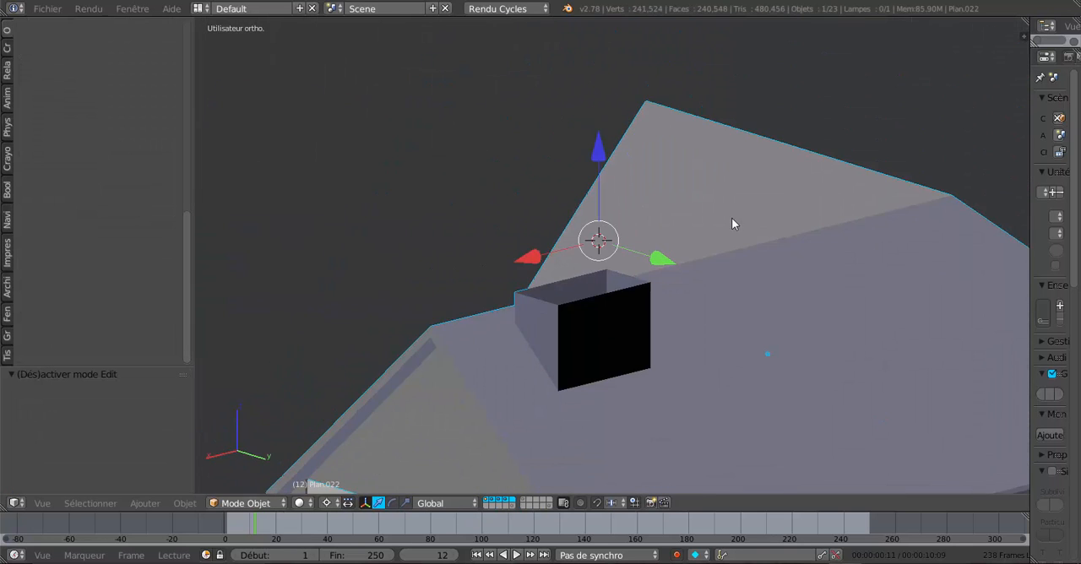
- Select all four top rim edges of the shaft in edit mode
key("Tab")
scroll(614, 327, "up", 2)
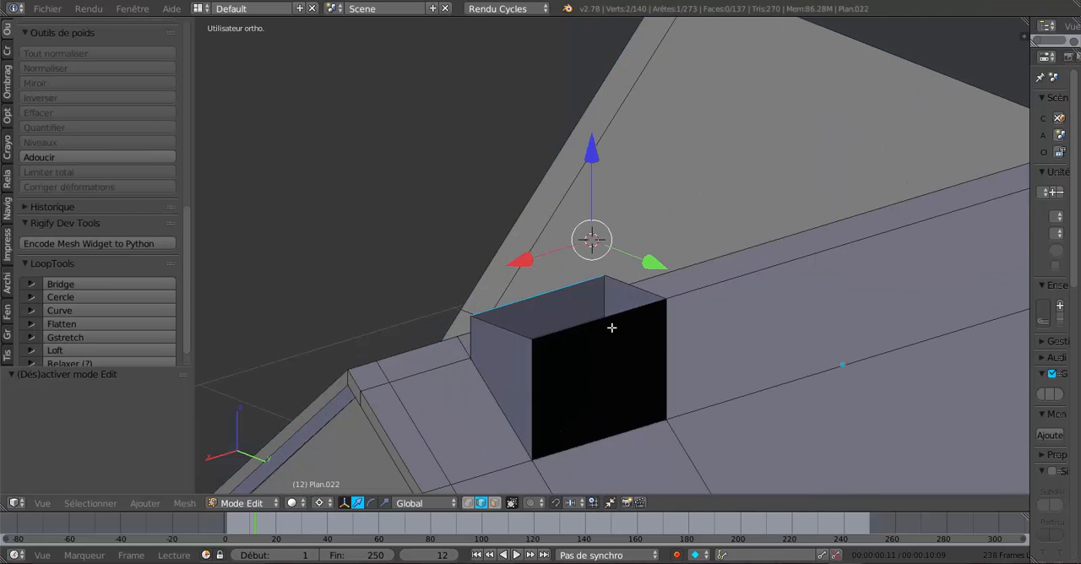
right_click(612, 327, "shift")
right_click(639, 288, "shift")
right_click(513, 329, "shift")
scroll(622, 306, "down", 3)
middle_click_drag(702, 285, 652, 291)
scroll(651, 291, "up", 3)
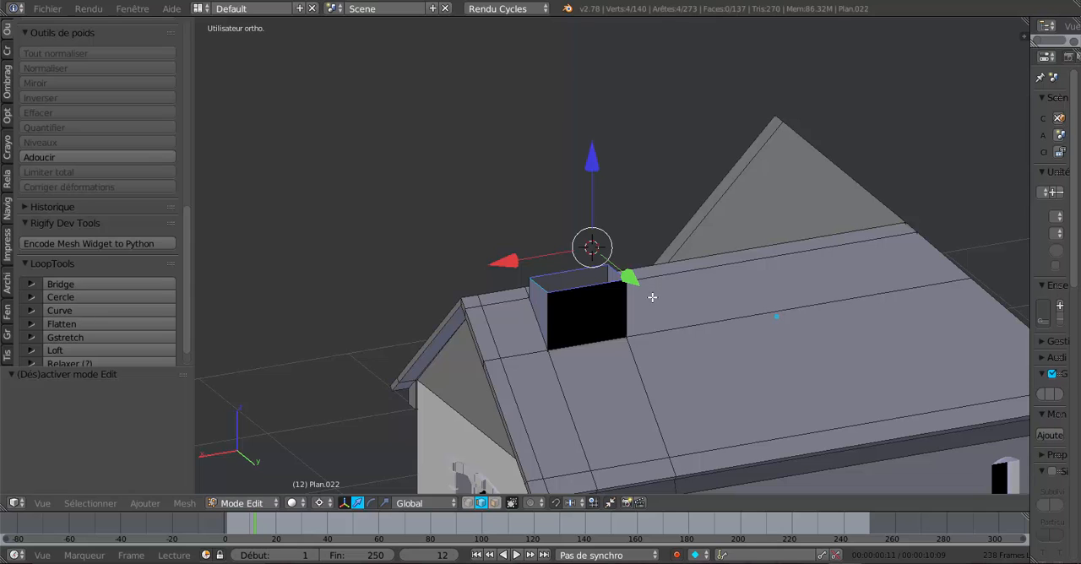
- Scale the four rim edges inward around the 3D cursor to taper the shaft into a chimney
middle_click_drag(699, 331, 666, 345)
key("s")
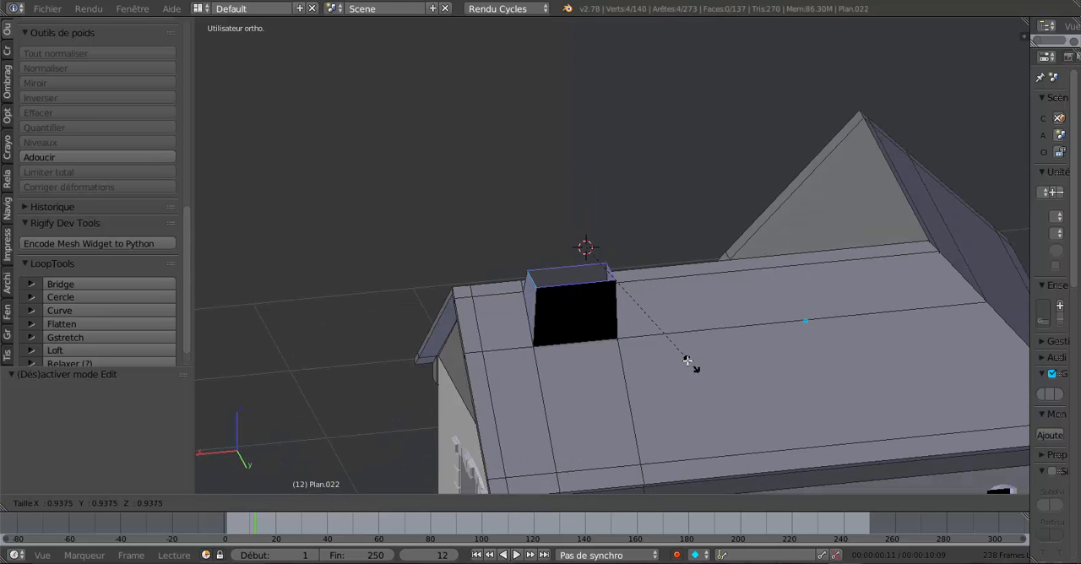
left_click(679, 353)
- Shorten the chimney by lowering its rim edges 0.102 along Z, followed by another 0.059
left_click_drag(587, 162, 690, 186)
middle_click_drag(690, 186, 801, 169)
left_click_drag(649, 142, 650, 157)
scroll(731, 243, "down", 3)
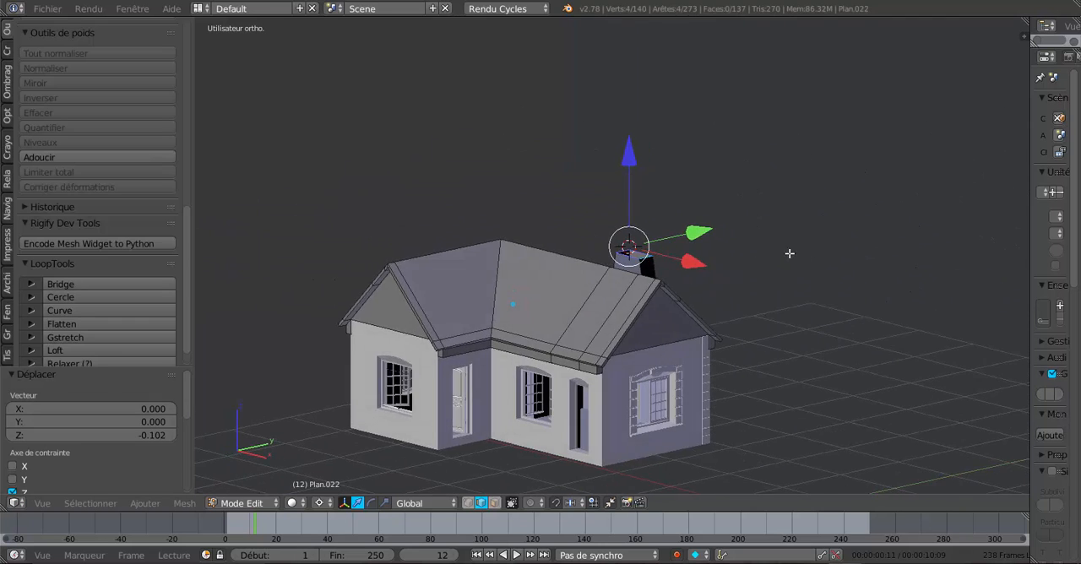
middle_click_drag(789, 250, 638, 193)
left_click_drag(629, 160, 630, 165)
middle_click_drag(743, 251, 630, 255)
scroll(629, 255, "up", 4)
middle_click_drag(640, 294, 640, 337)
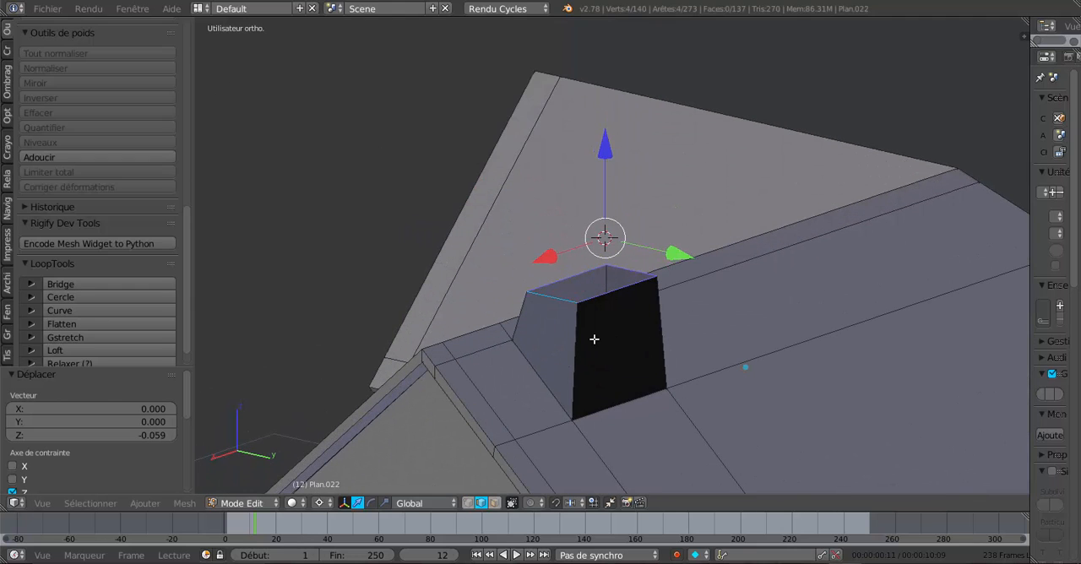
- Extrude the chimney's rim edges in place and try to scale them inward around the 3D cursor
key("e")
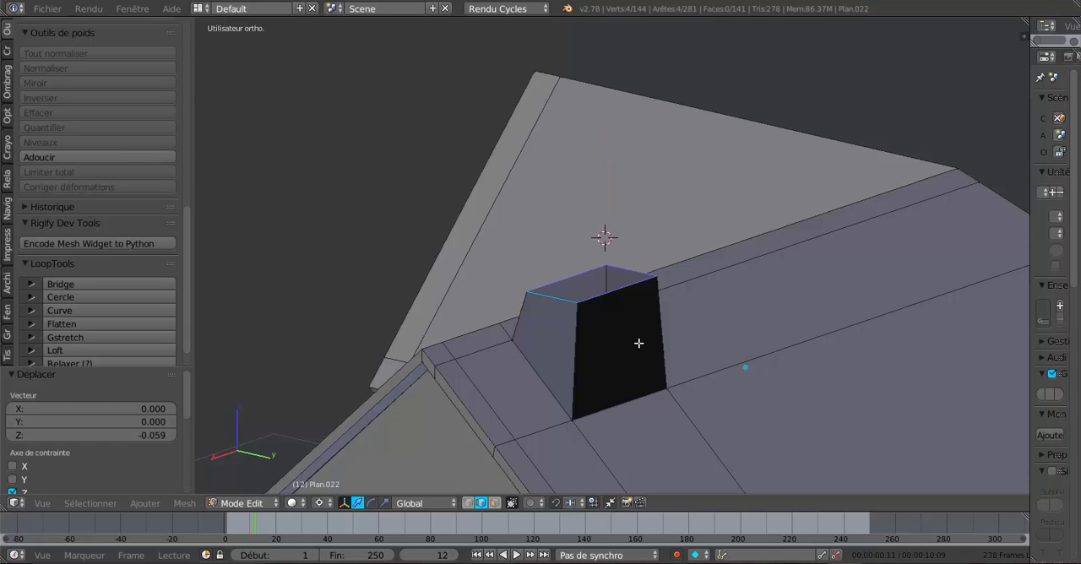
right_click(634, 336)
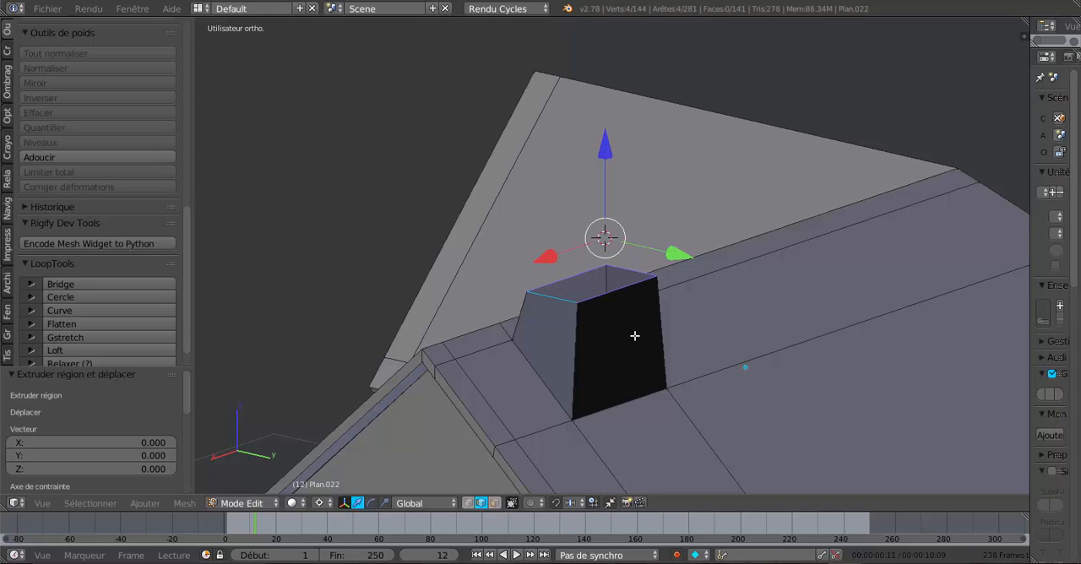
key("s")
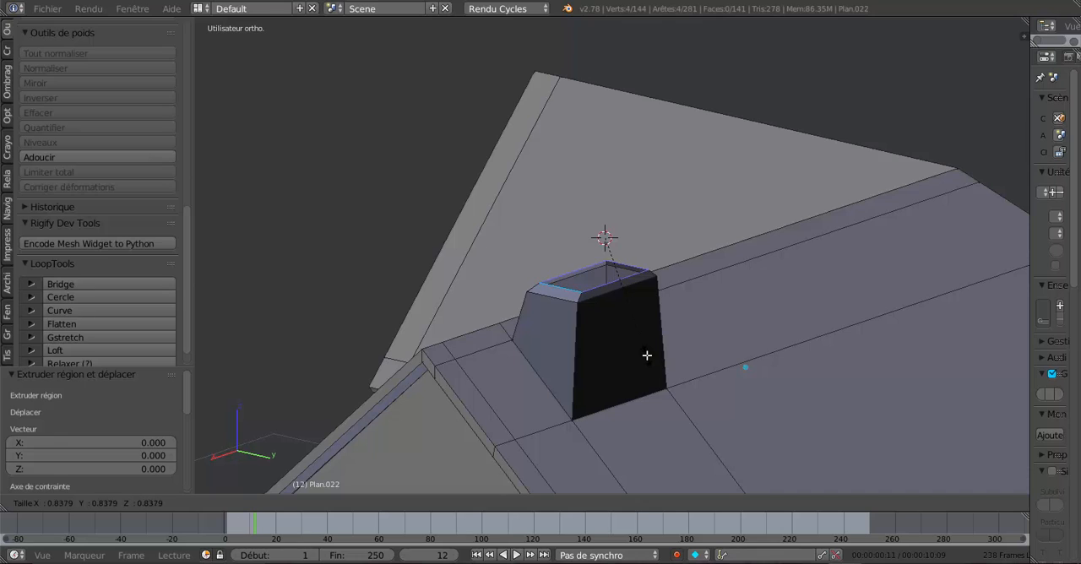
right_click(652, 360)
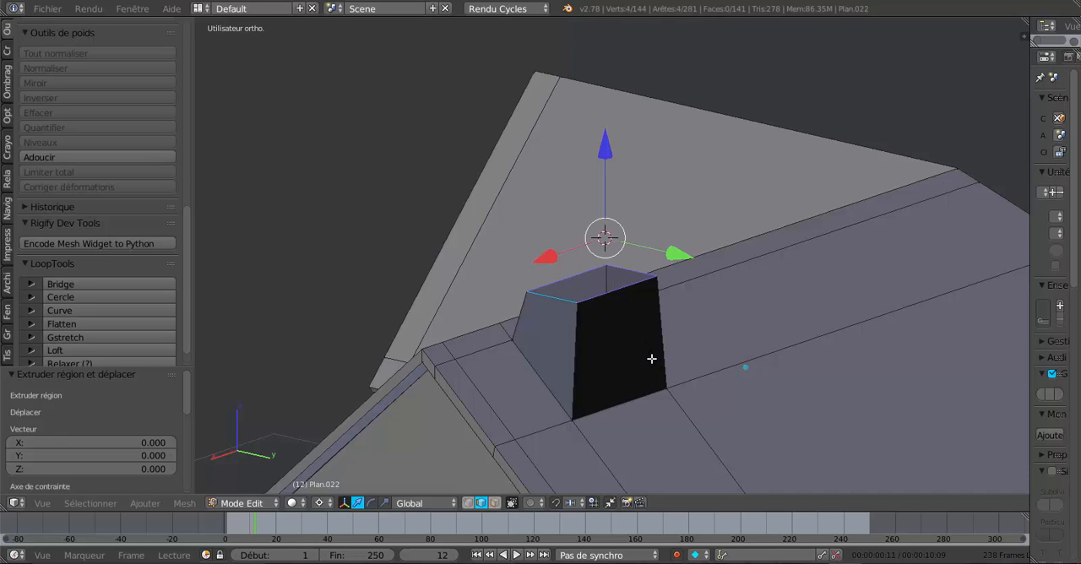
- Switch the pivot to the selection's centre and scale the extruded rim edges to 0.773, forming a flat inner lip
left_click(315, 502)
left_click(333, 442)
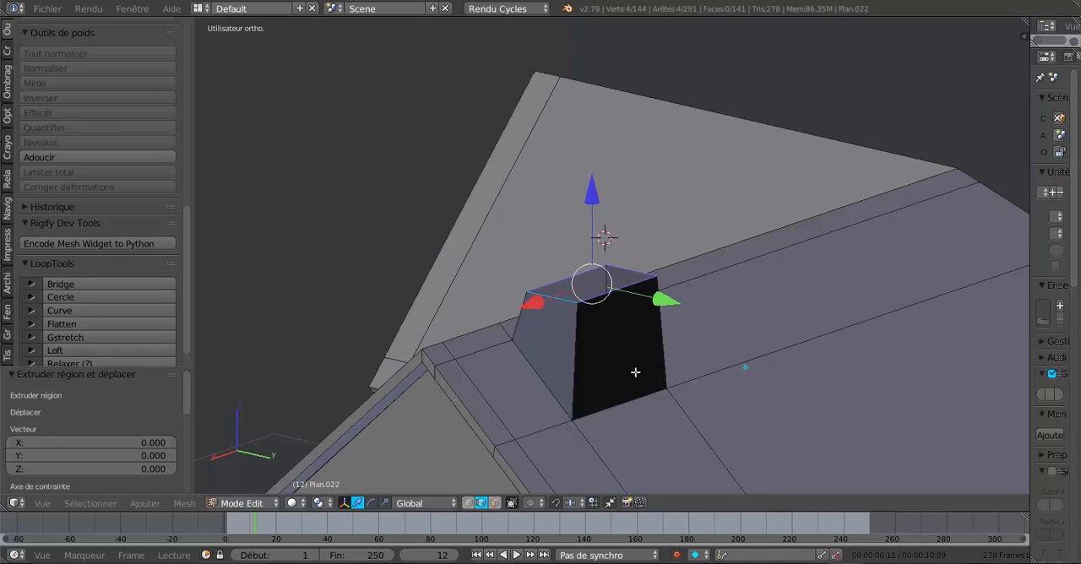
key("s")
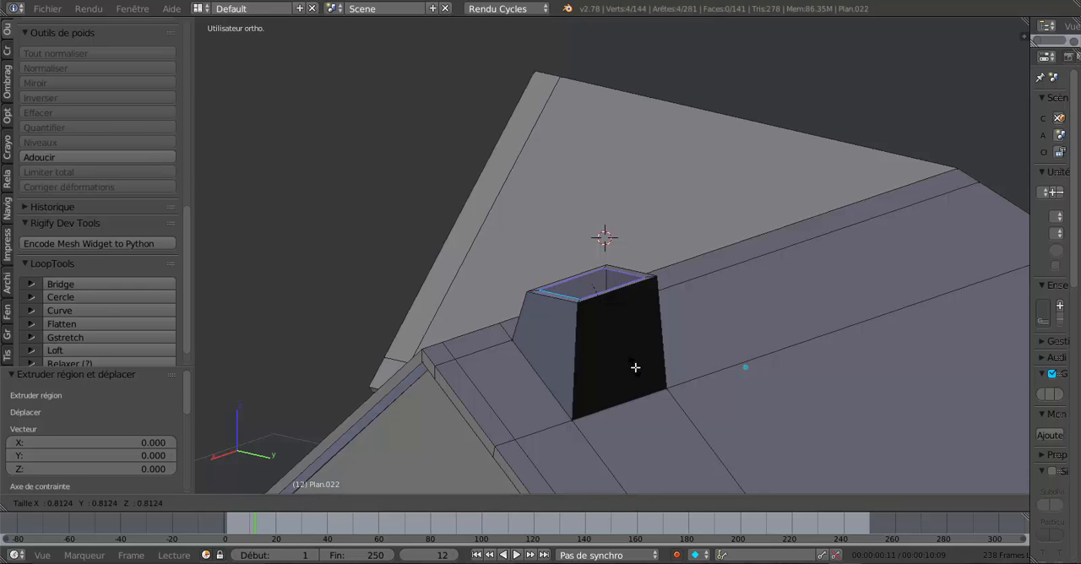
left_click(633, 365)
mouse_move(633, 365)
middle_mouse_down()
mouse_move(603, 392)
mouse_move(631, 384)
middle_mouse_up()
scroll(603, 392, "up", 2)
- Extrude the lip's inner edges and lower them 0.070 along Z to form the chimney's inner walls
key("e")
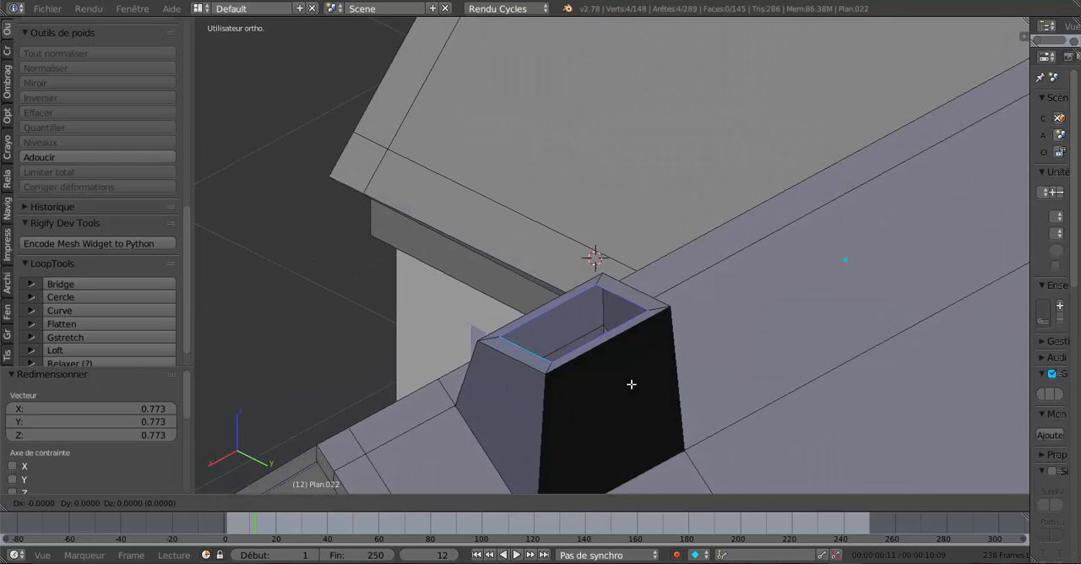
right_click(587, 247)
key("g")
key("z")
left_click(580, 264)
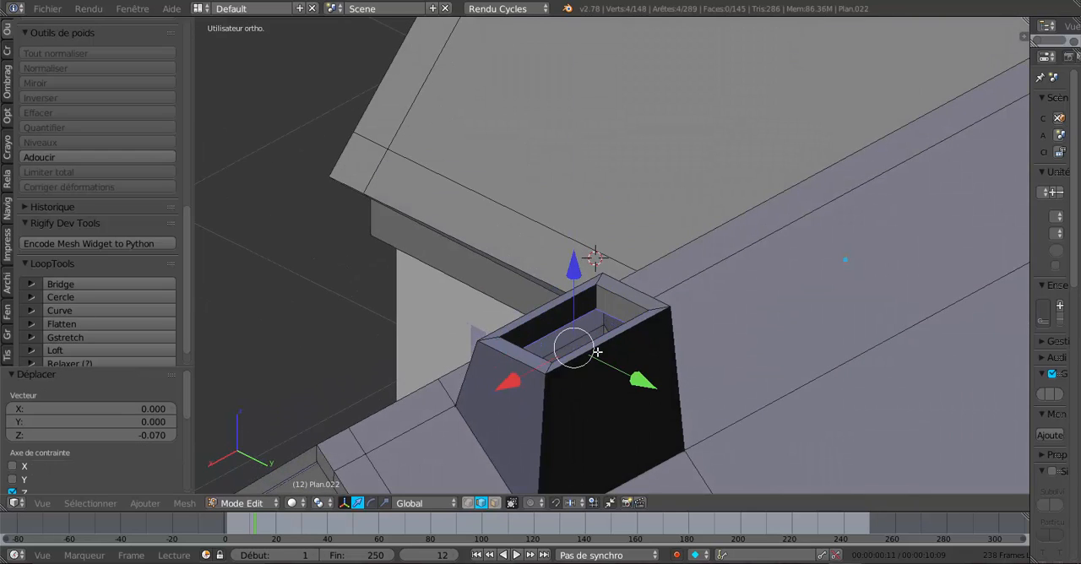
middle_click_drag(580, 265, 536, 346)
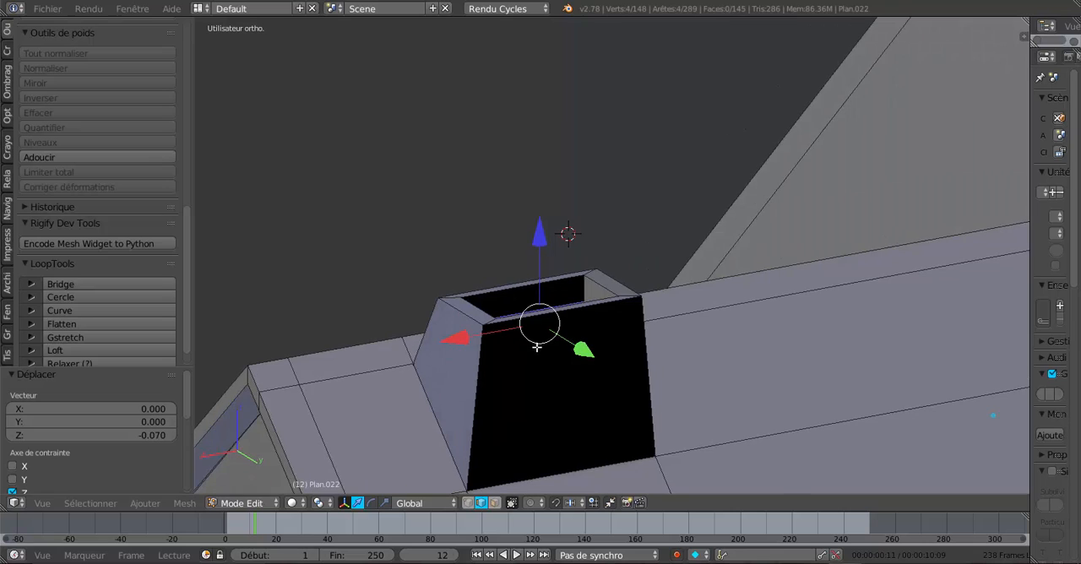
key("ctrl+r")
left_click(488, 342)
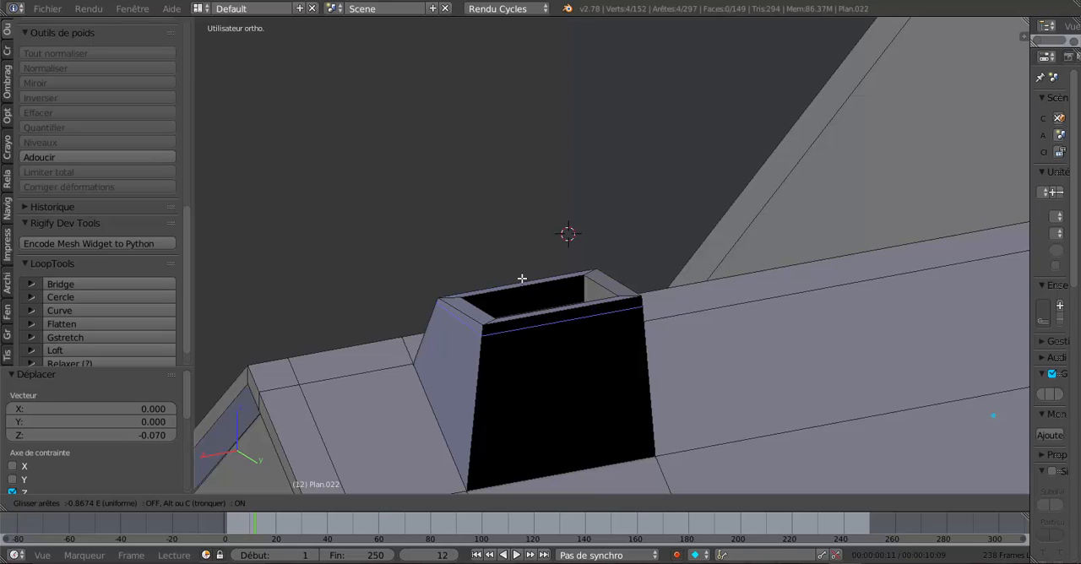
right_click(522, 279)
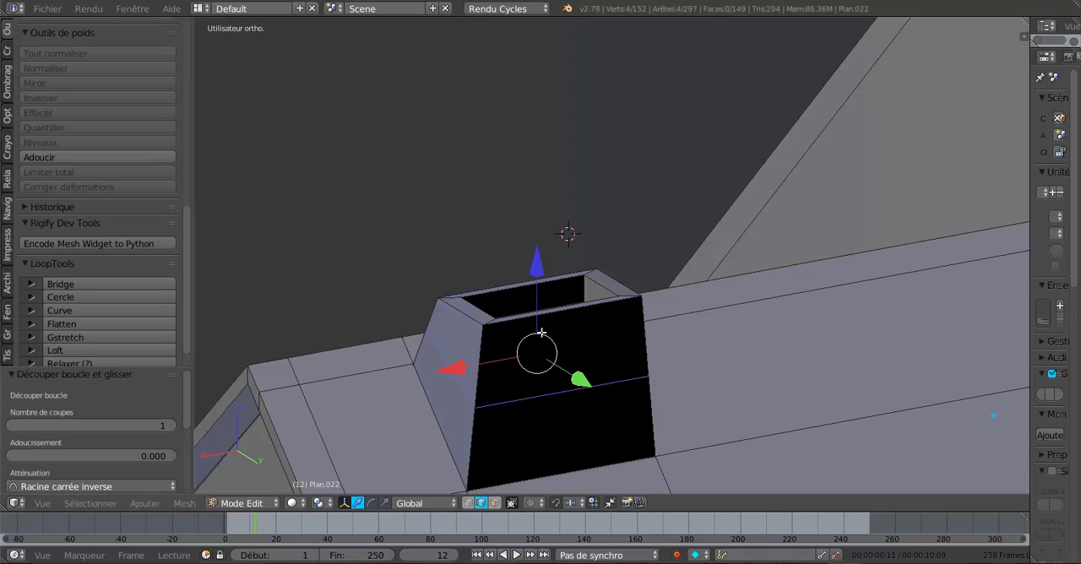
key("ctrl+z")
- Select the four flat lip faces around the chimney's opening in face selection mode
middle_click_drag(549, 356, 557, 385)
left_click(495, 503)
right_click(463, 380)
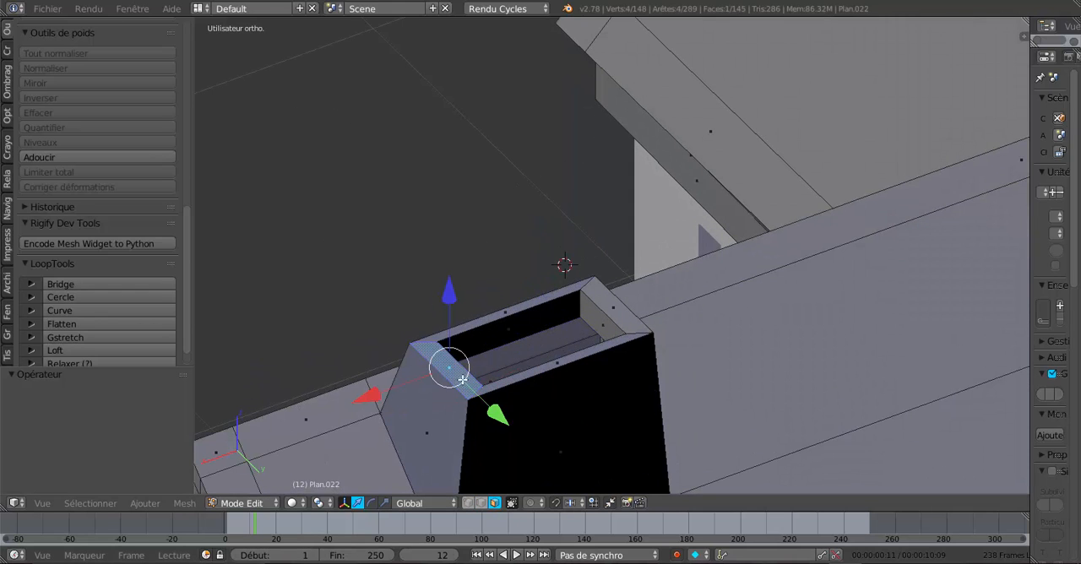
right_click(503, 314, "shift")
right_click(601, 316, "shift")
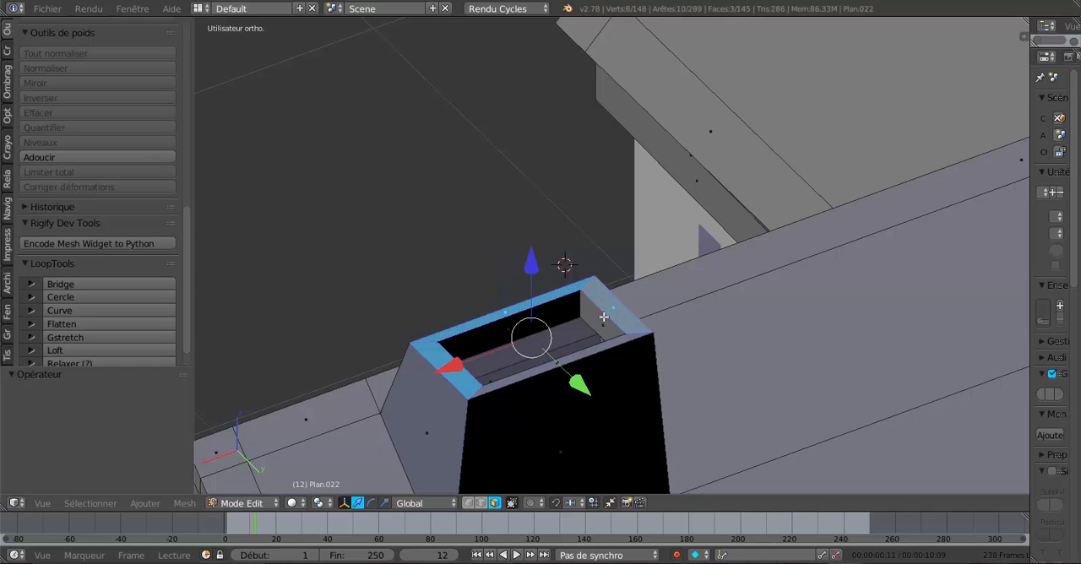
right_click(605, 351, "shift")
right_click(604, 348, "shift")
right_click(594, 353, "shift")
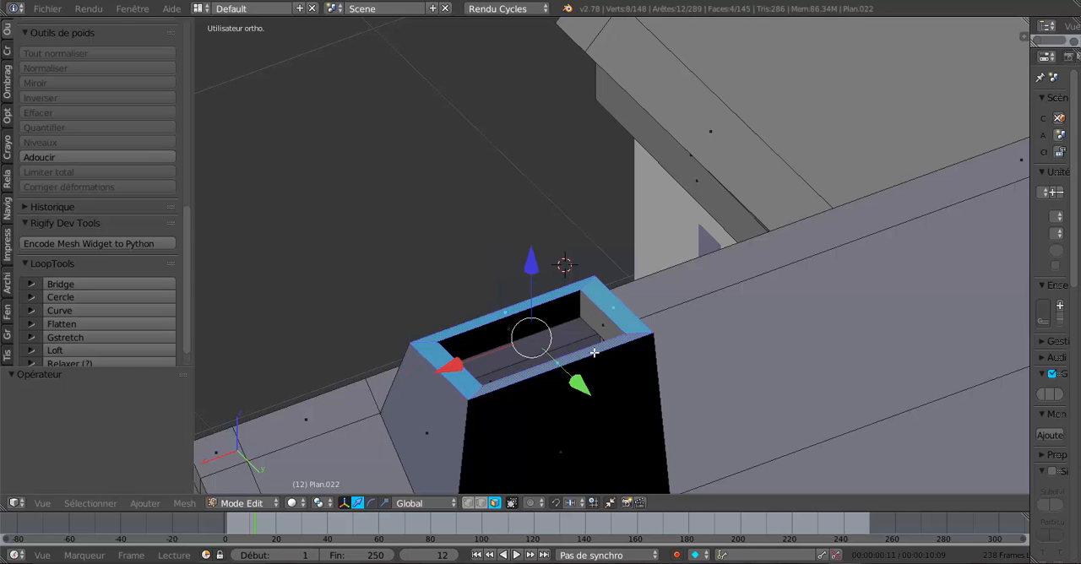
middle_click_drag(597, 365, 601, 361)
- Extrude the four lip faces and raise them 0.038 along Z to form a thin band on the chimney
key("e")
key("Escape")
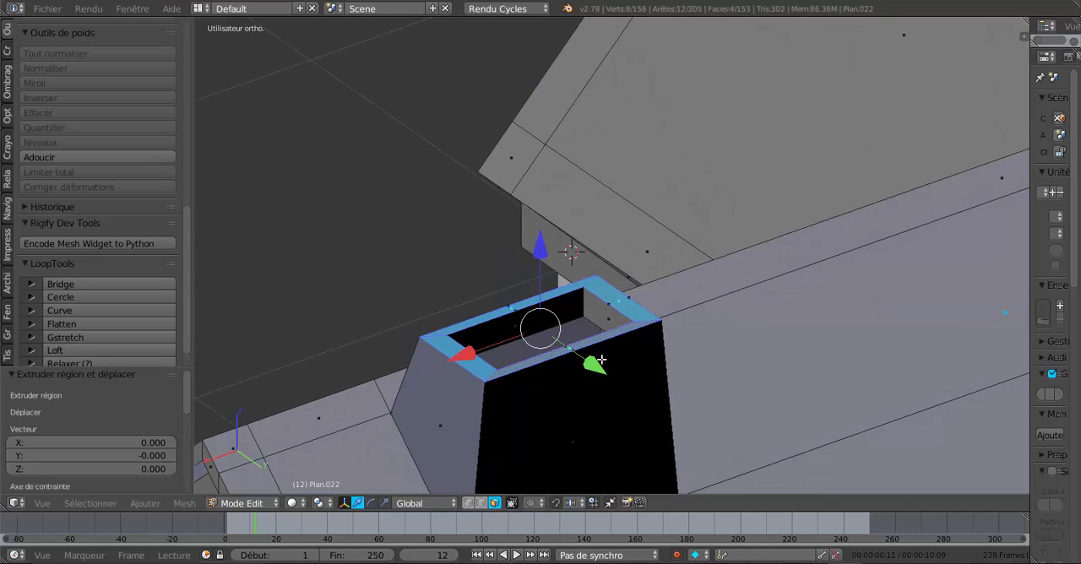
left_click_drag(546, 246, 546, 230)
middle_click_drag(527, 352, 631, 383)
- Select the band's outer side faces, extrude them scaled to 1.157 as an overhanging cap, and return to object mode
right_click(463, 395, "alt")
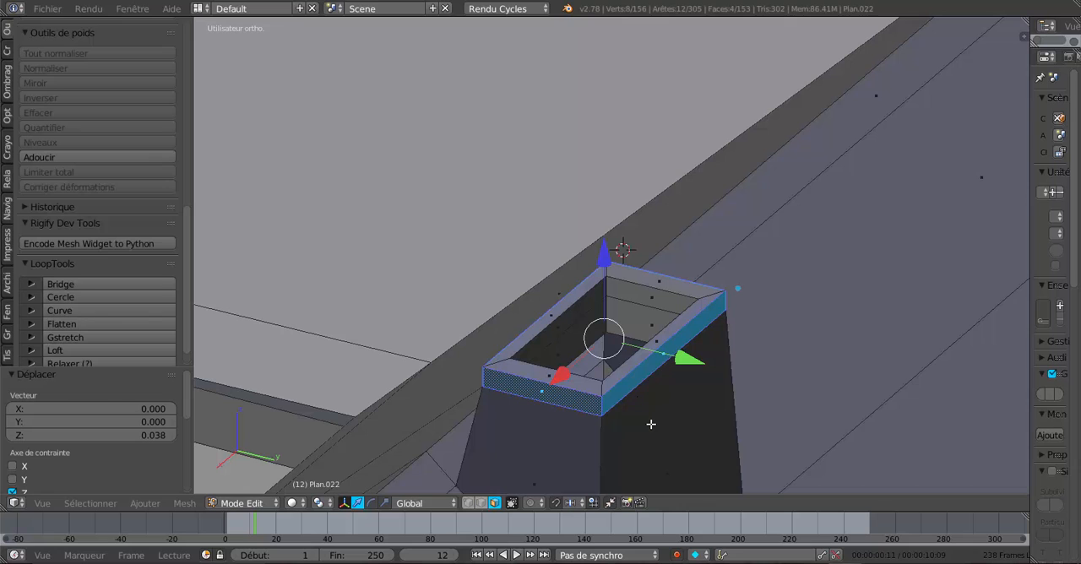
key("e")
key("s")
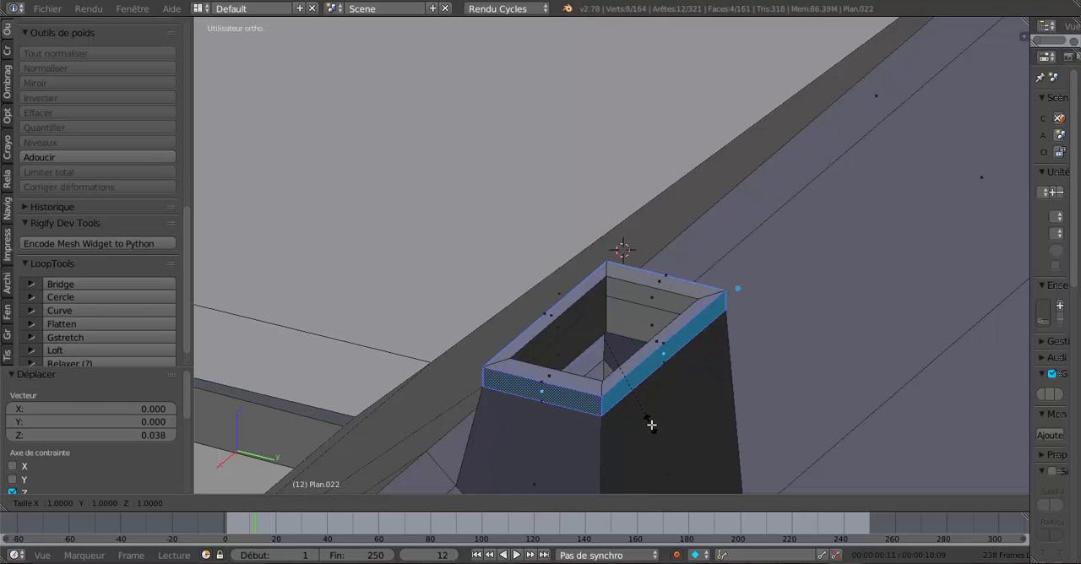
left_click(669, 431)
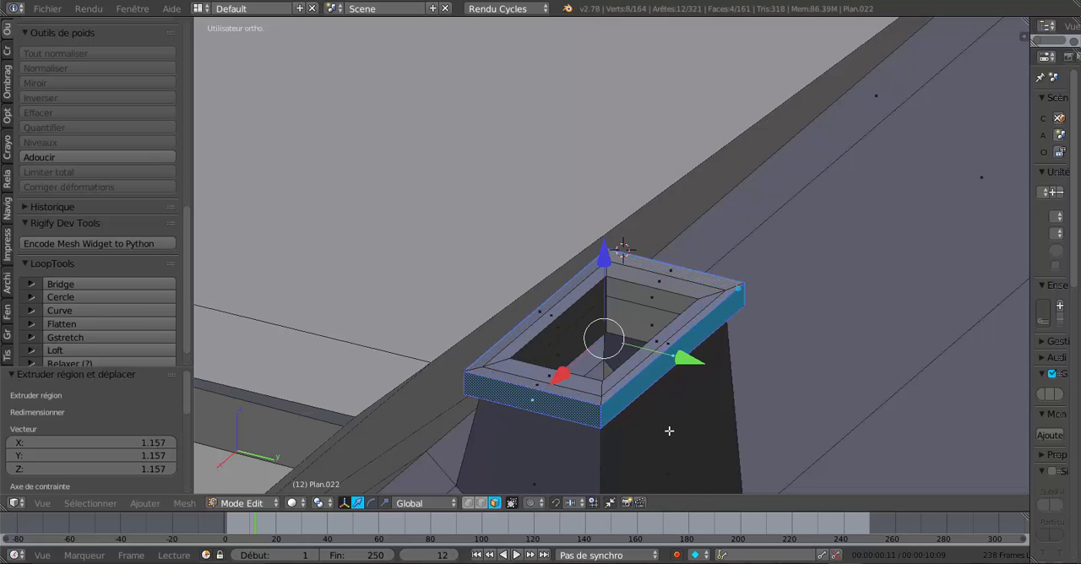
key("Tab")
middle_click_drag(669, 431, 779, 389)
scroll(479, 387, "down", 5)
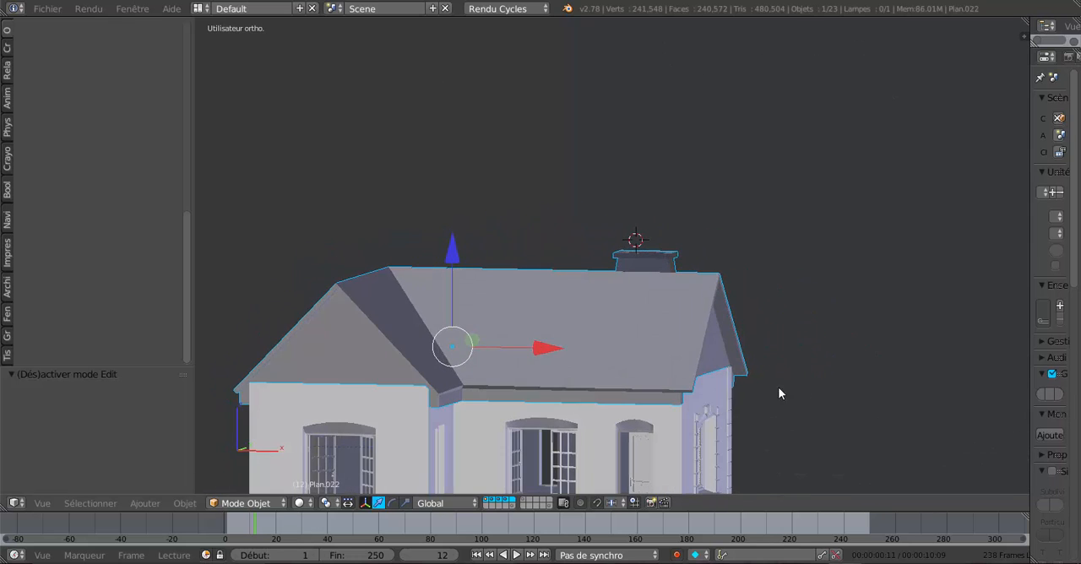
- Circle-select the vertices of the chimney and the roof strip crossing it, using wireframe and vertex selection from above
middle_click_drag(560, 351, 622, 403)
key("Tab")
scroll(645, 344, "up", 1)
middle_click_drag(645, 333, 650, 340)
key("z")
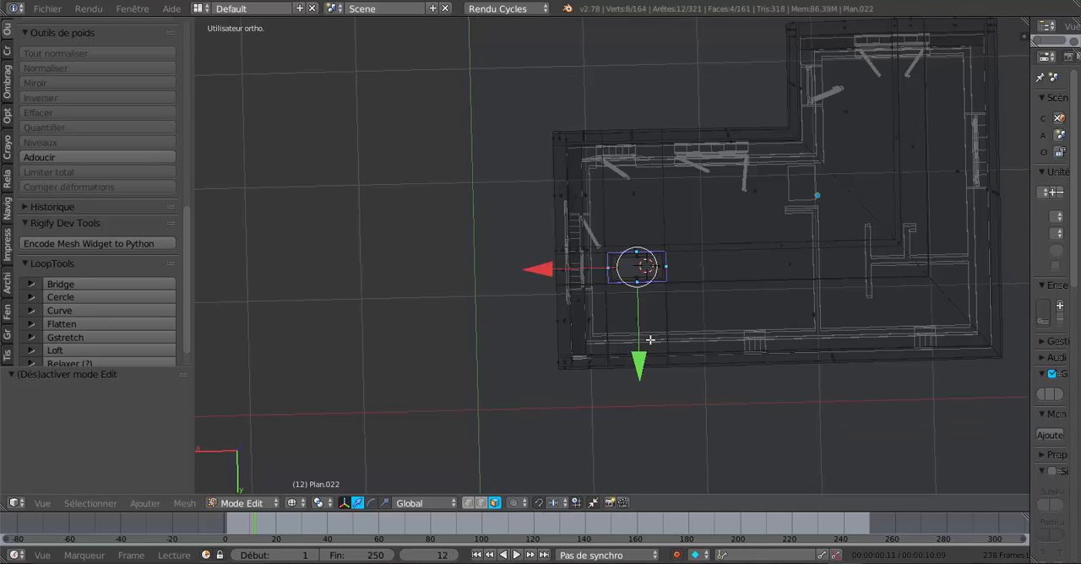
left_click(468, 504)
key("a")
key("a")
key("a")
key("c")
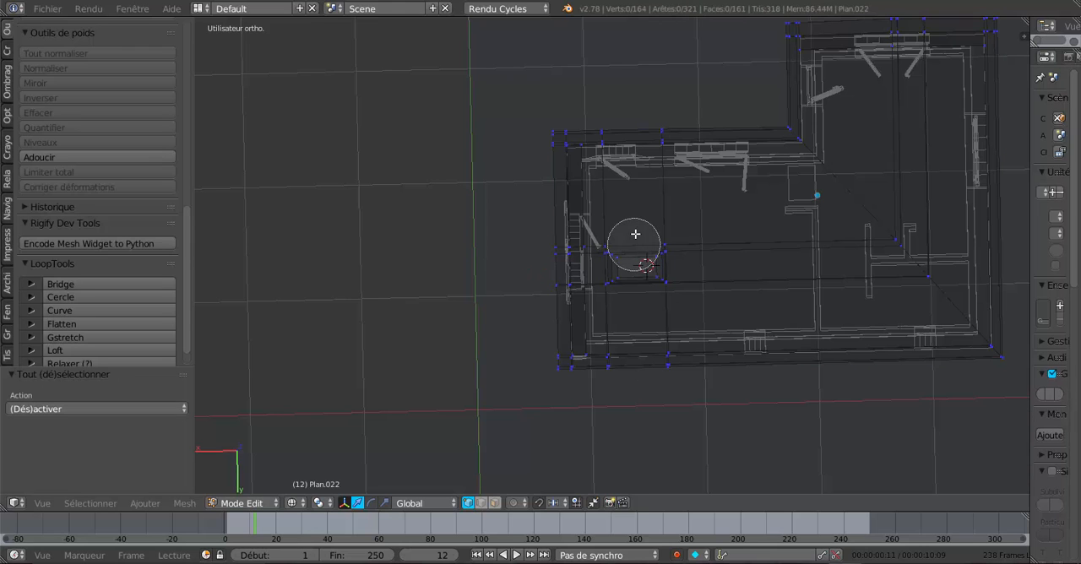
mouse_move(628, 132)
left_mouse_down()
mouse_move(642, 258)
mouse_move(637, 386)
mouse_move(649, 338)
mouse_move(645, 169)
left_mouse_up()
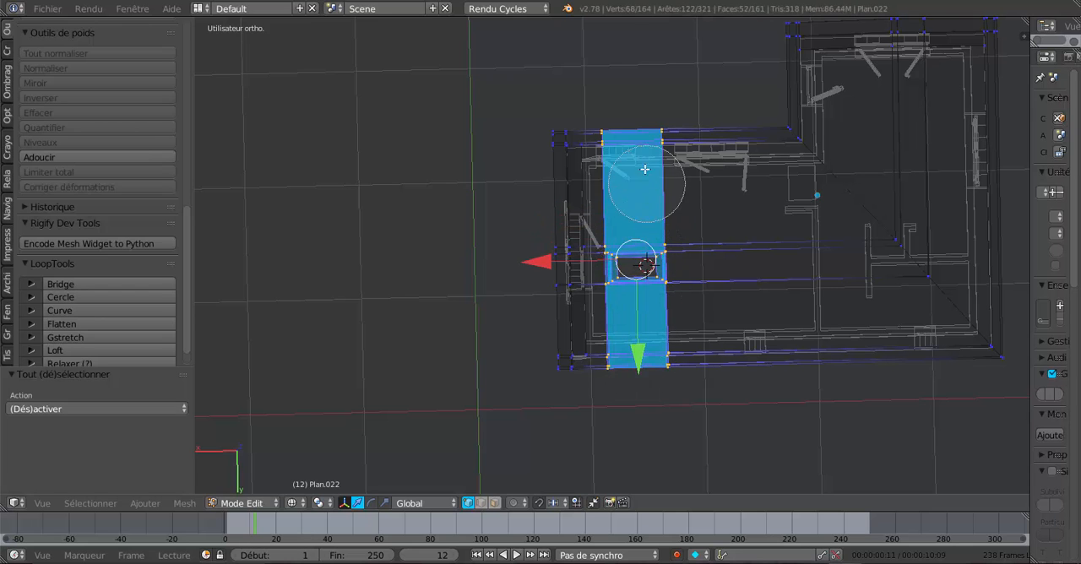
- Narrow the selected chimney and roof strip by scaling them to 0.617 along X, in solid shading, and return to object mode
key("Escape")
middle_click_drag(697, 297, 771, 250)
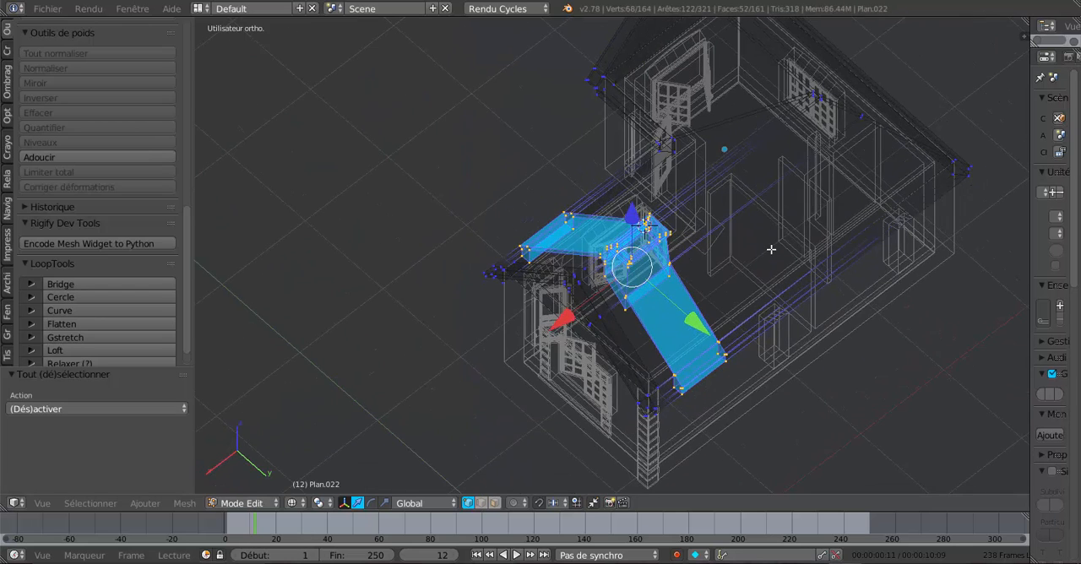
key("z")
middle_click_drag(699, 362, 627, 403)
left_click(384, 503)
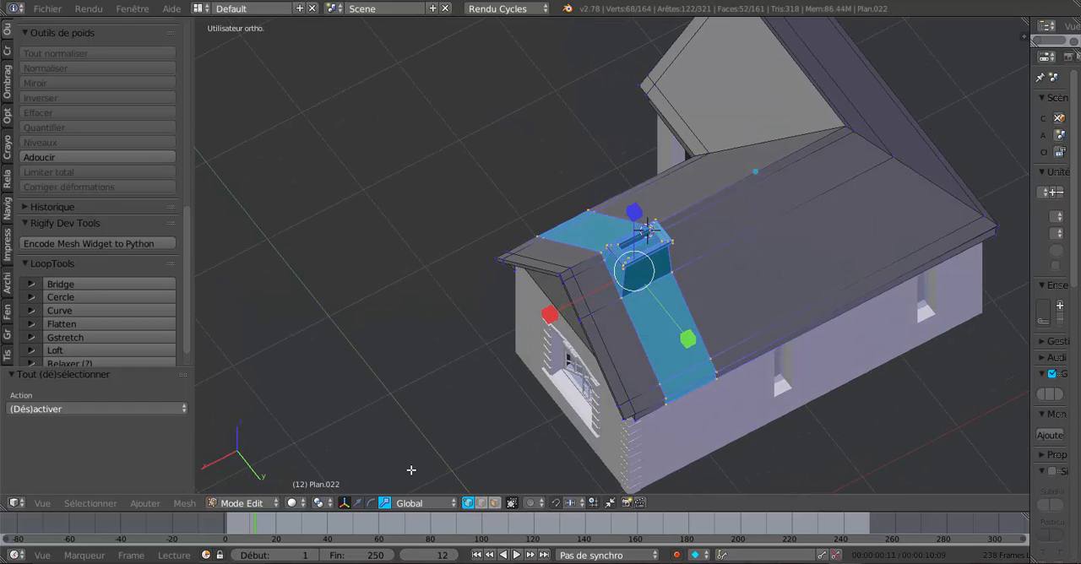
middle_click_drag(647, 300, 615, 312)
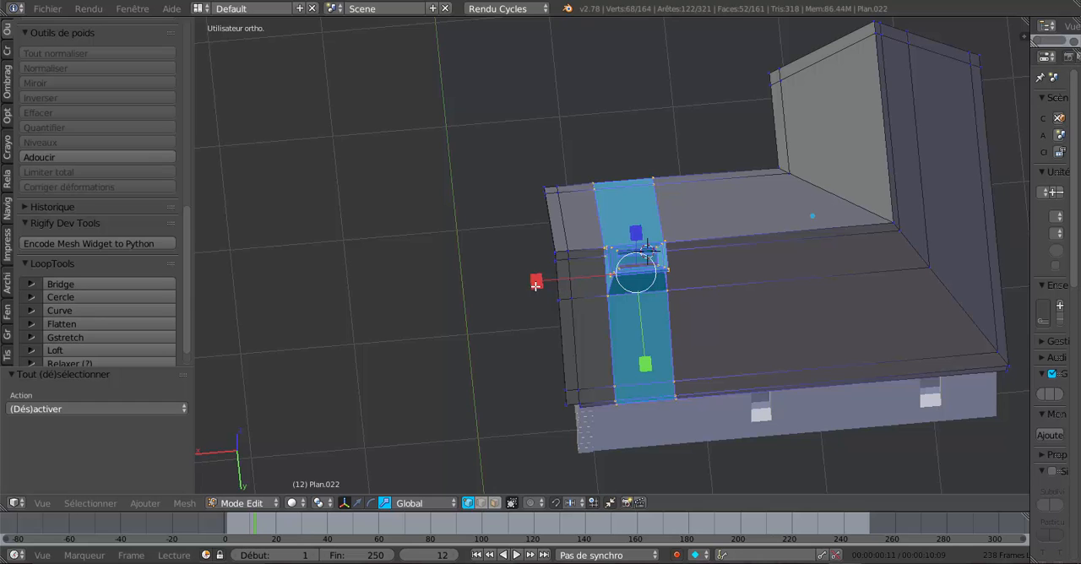
left_click_drag(535, 286, 573, 281)
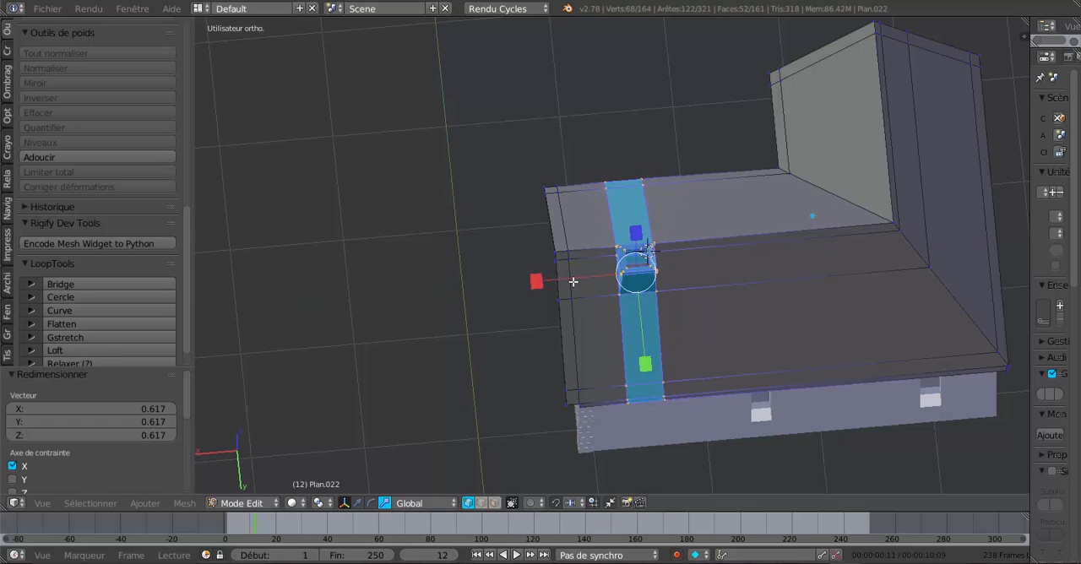
key("Tab")
- Back in edit mode, add a loop cut across the main roof wing, slid right up against the chimney strip
middle_click_drag(574, 281, 824, 266)
middle_click_drag(653, 304, 744, 304)
middle_click_drag(540, 330, 521, 342)
key("Tab")
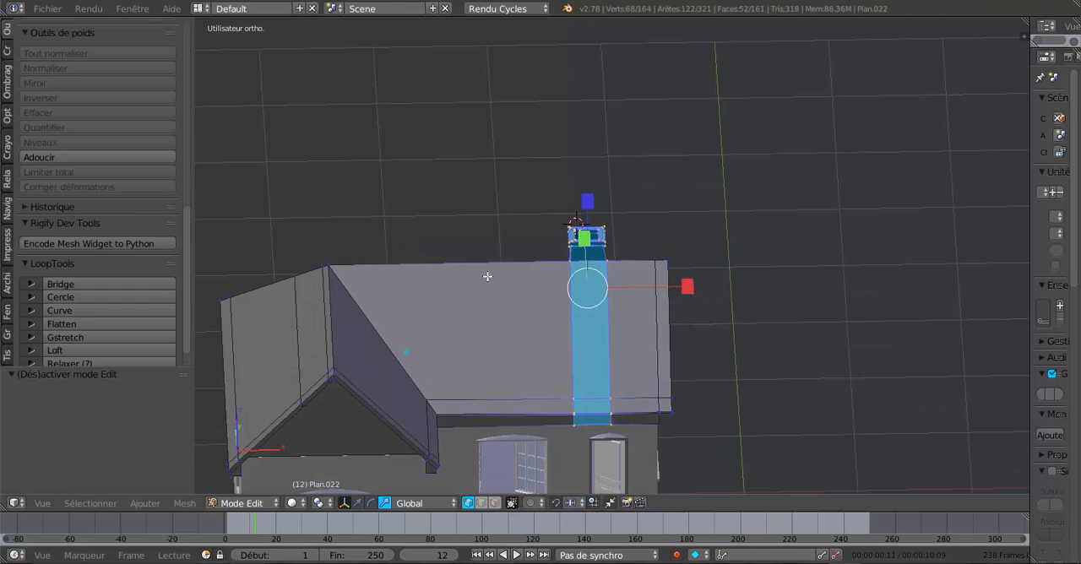
key("ctrl+r")
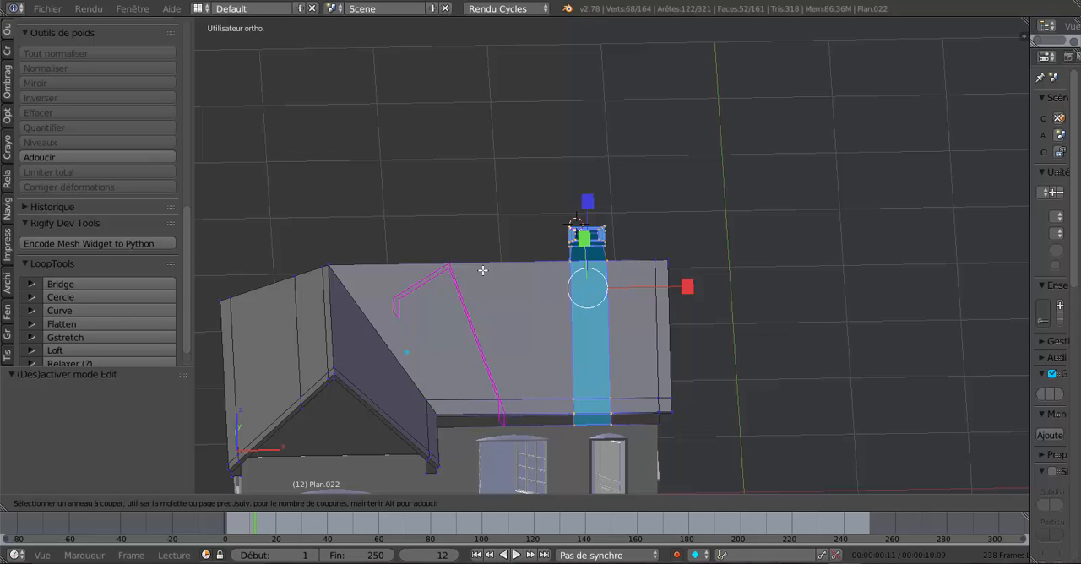
left_click(483, 270)
left_click(629, 274)
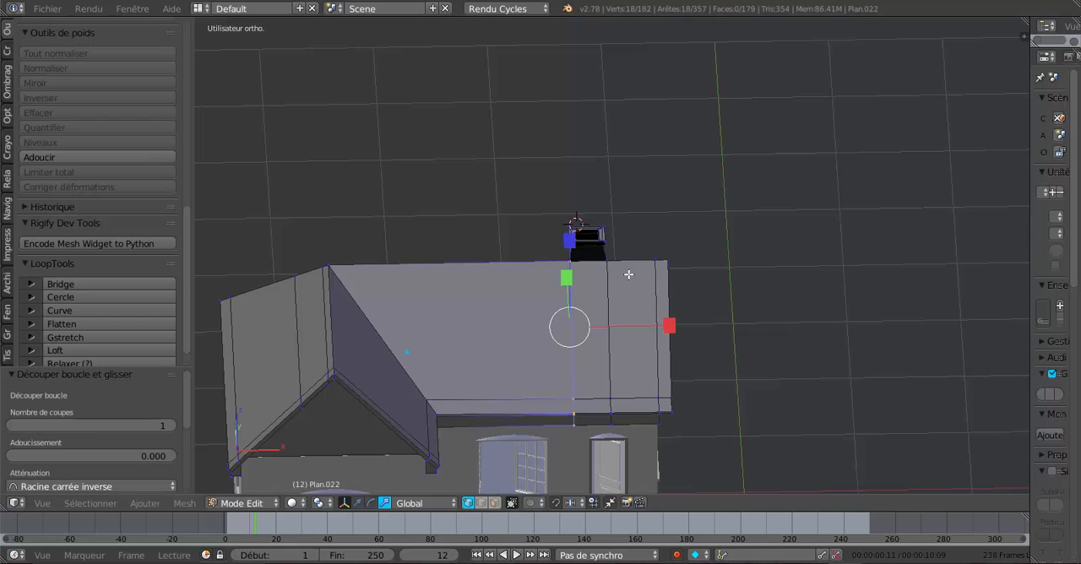
- Move the new edge loop -0.647 along X away from the chimney strip, and shift it back by 0.035
left_click(358, 504)
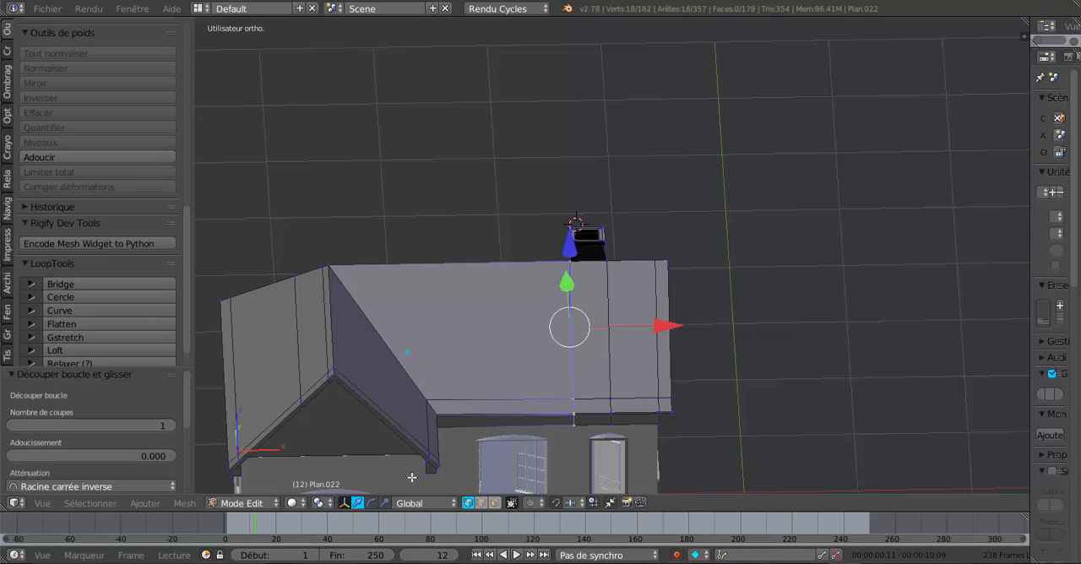
left_click_drag(669, 336, 594, 329)
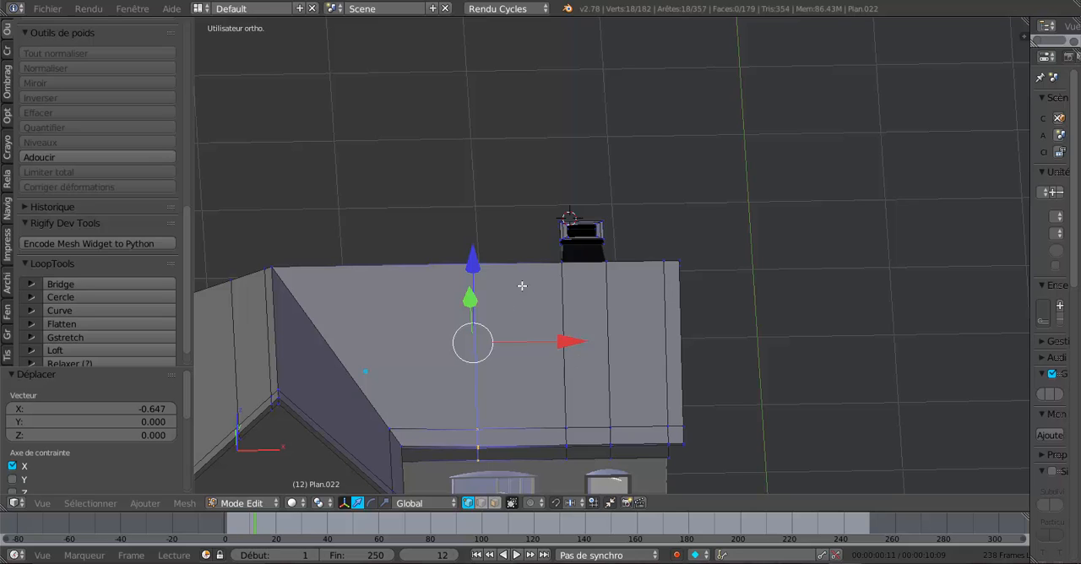
scroll(540, 346, "down", 3)
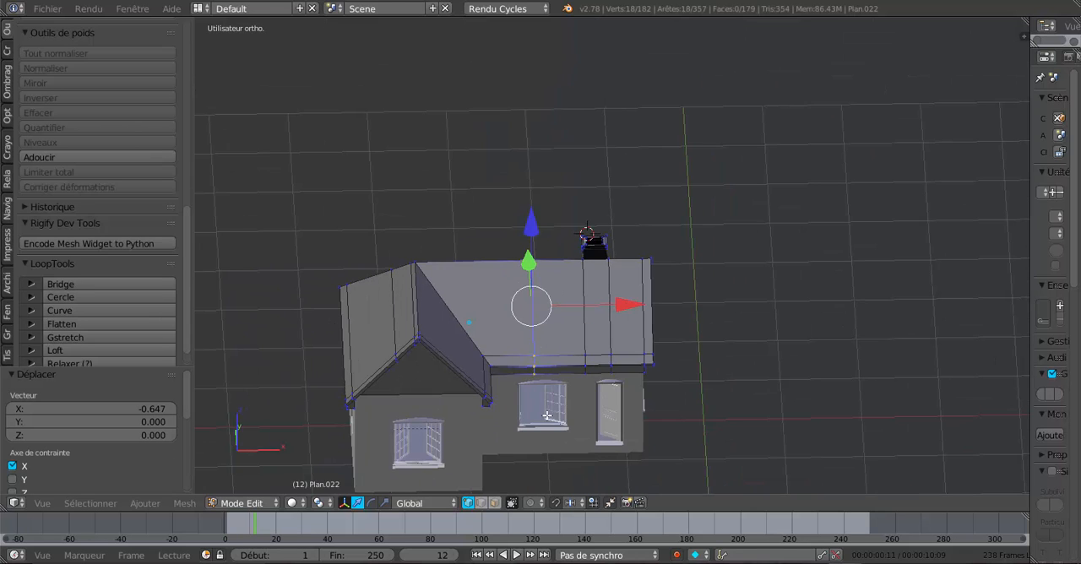
scroll(564, 392, "up", 2)
key("g")
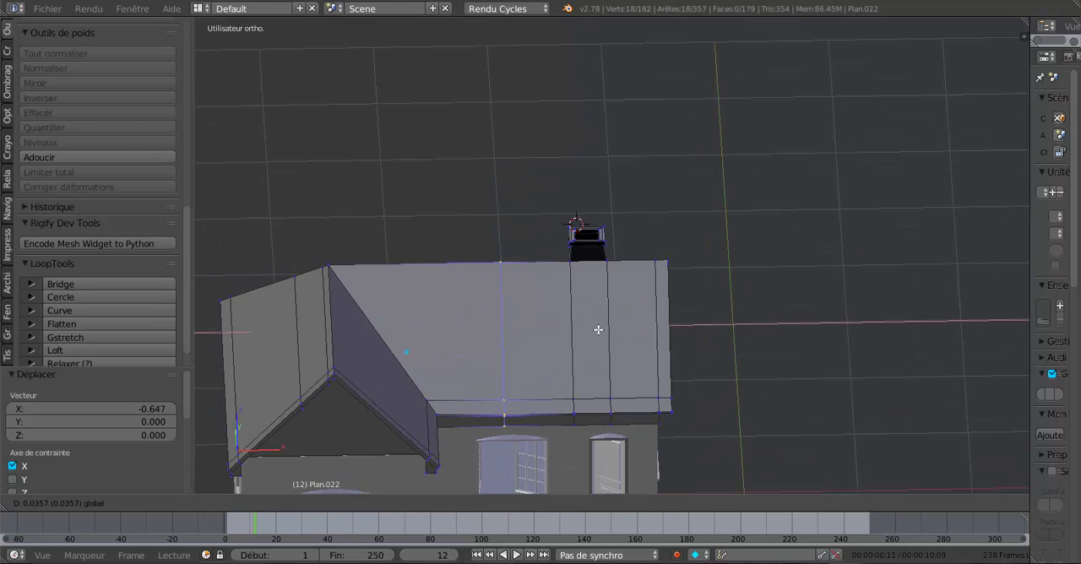
left_click(599, 330)
- Add a lengthwise loop cut along the roof slope and slide it about 0.79 toward the eaves
scroll(583, 362, "up", 2)
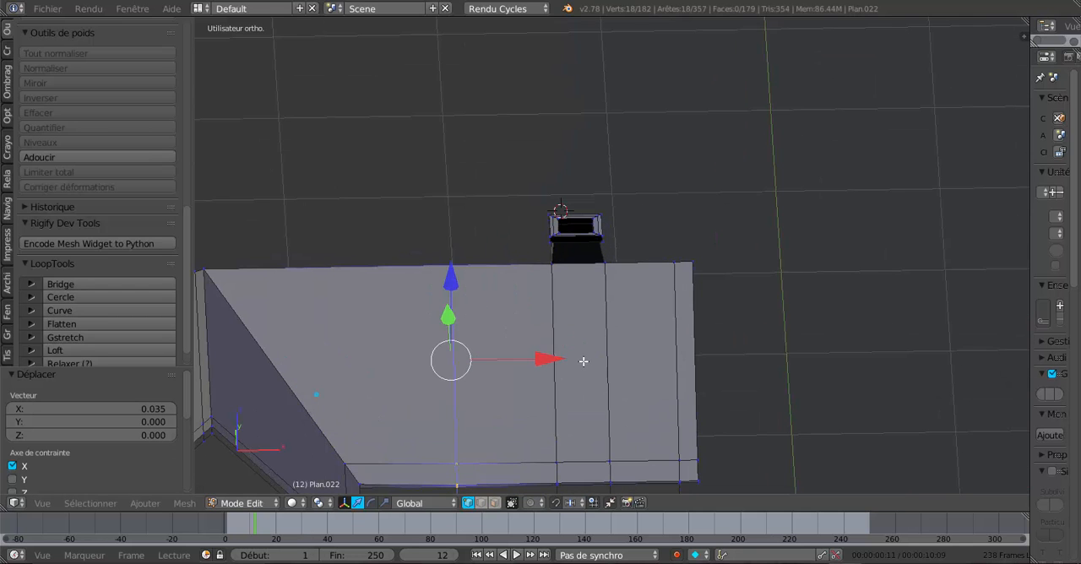
middle_click_drag(583, 361, 542, 356)
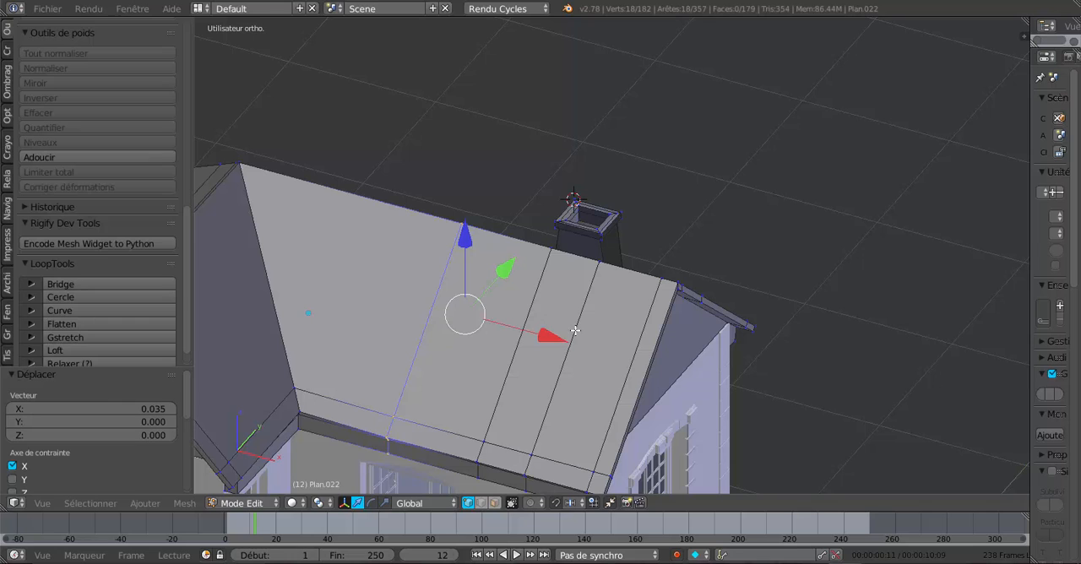
key("ctrl+r")
left_click(574, 331)
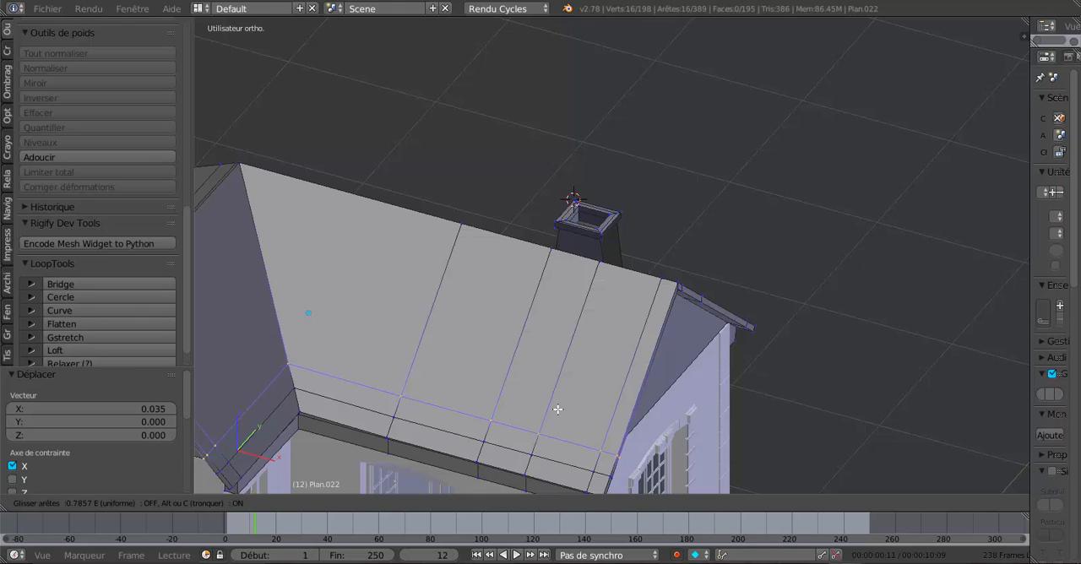
left_click(558, 409)
middle_click_drag(557, 405, 536, 372)
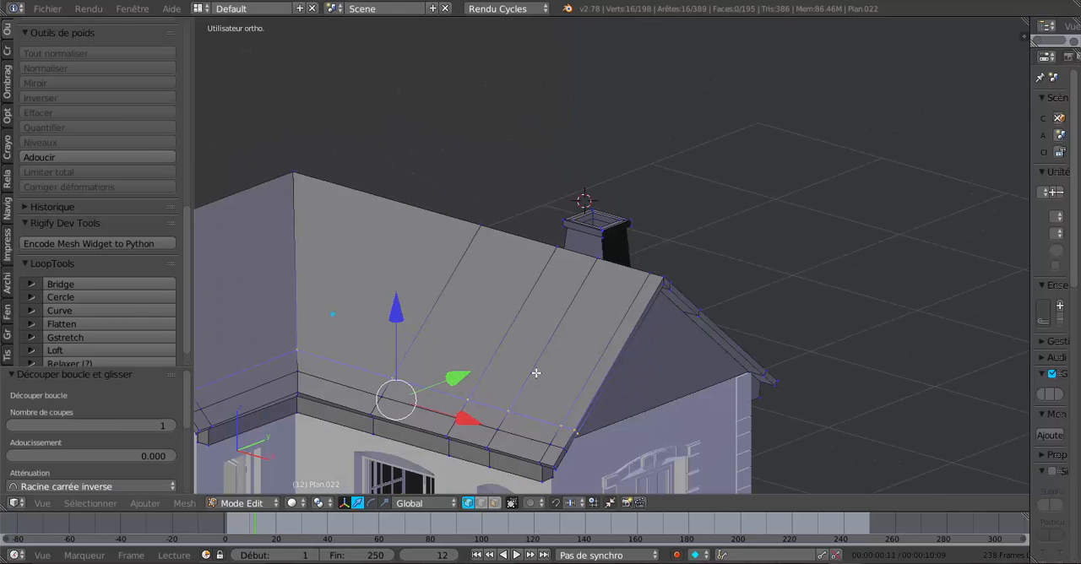
right_click(605, 375, "ctrl")
key("ctrl+r")
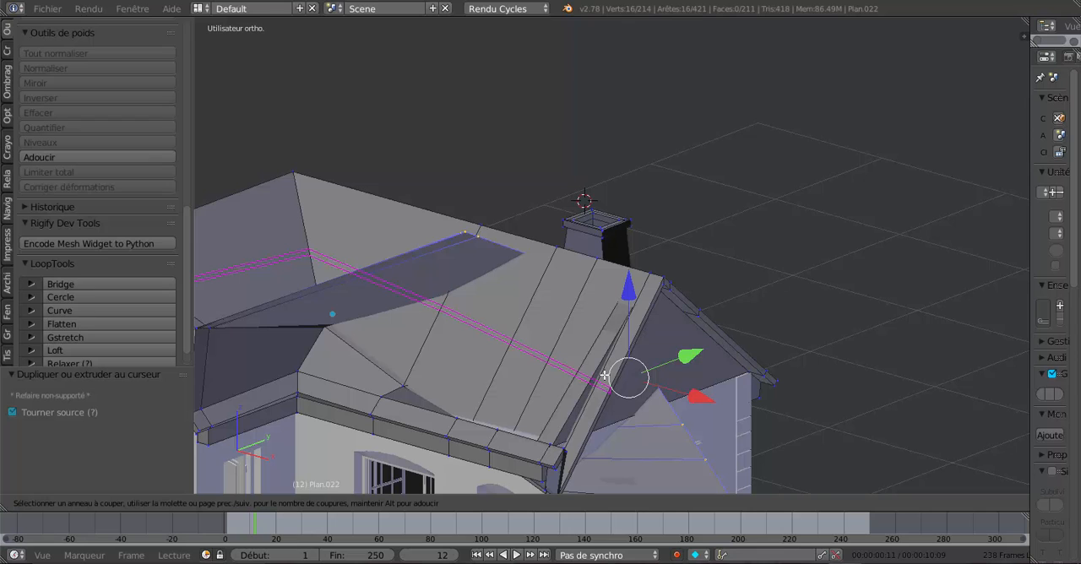
key("Escape")
key("ctrl+z")
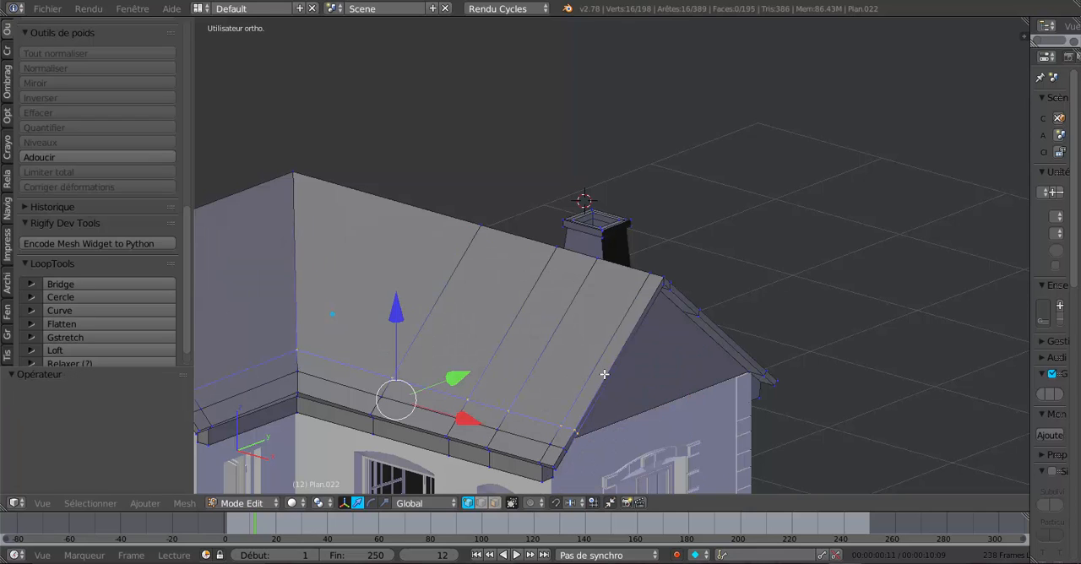
- Add a second lengthwise loop cut along the roof slope and slide it up toward the ridge
key("ctrl+r")
left_click(605, 373)
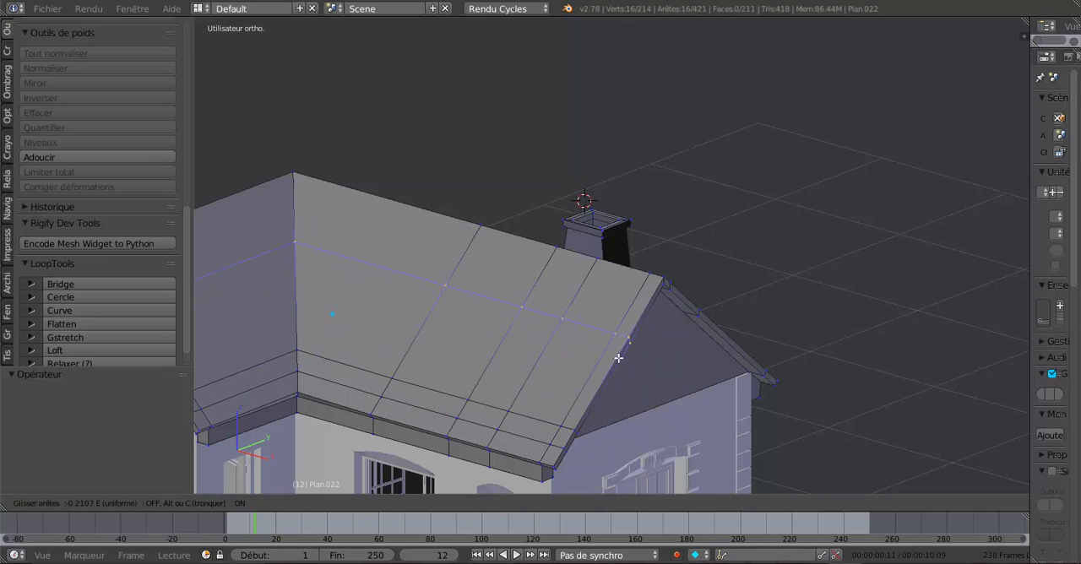
left_click(629, 345)
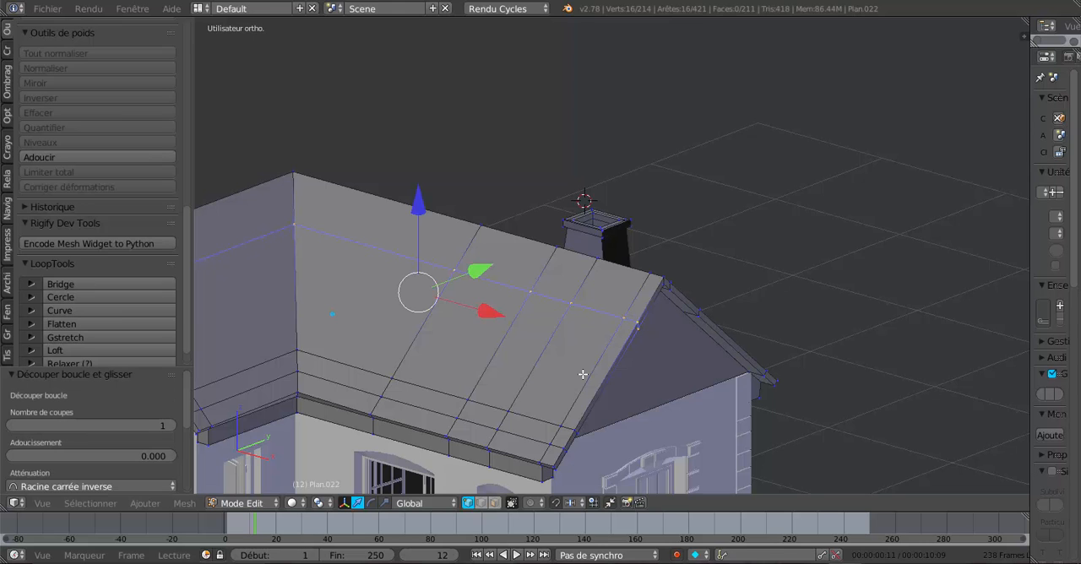
- Add a crosswise loop cut midway between the moved edge loop and the chimney strip
middle_click_drag(582, 375, 637, 372)
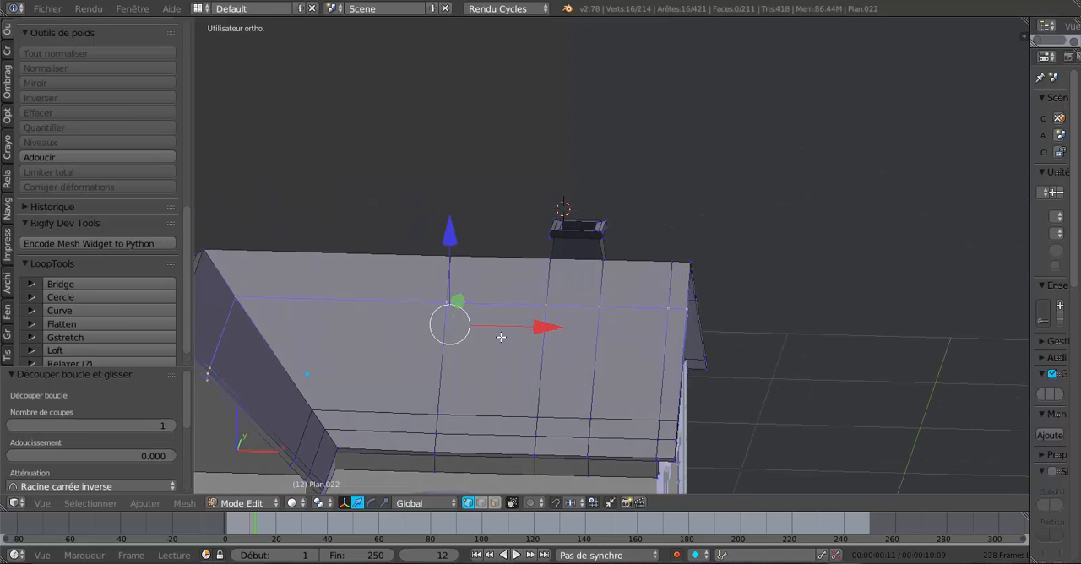
key("ctrl+r")
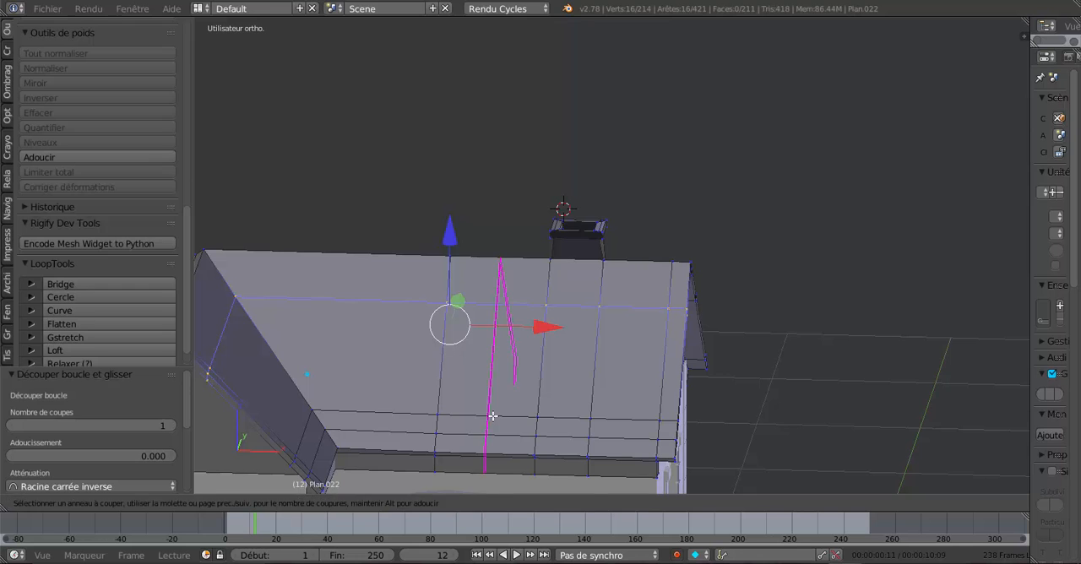
left_click(493, 415)
left_click(493, 415)
- Select the two adjacent faces in the middle of the front roof slope beside the chimney strip, using face selection mode
middle_click_drag(565, 394, 525, 397)
scroll(526, 397, "up", 2)
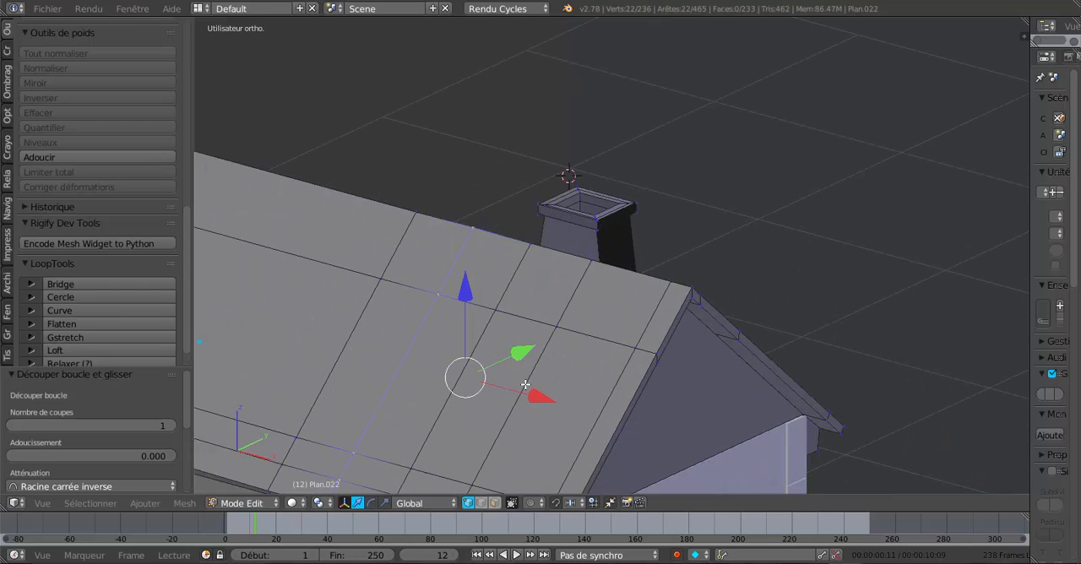
left_click(495, 503)
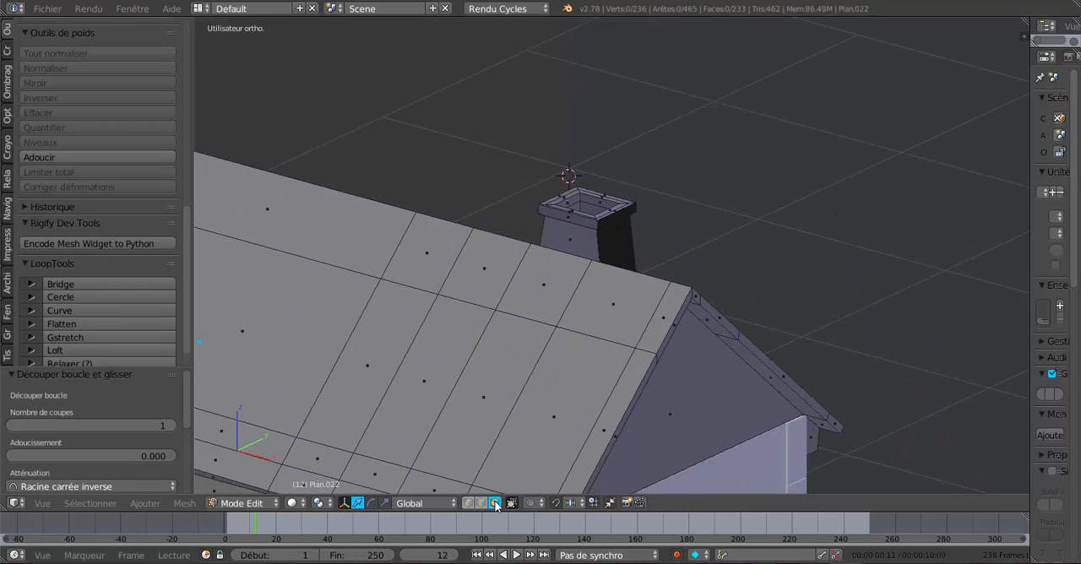
right_click(389, 364)
right_click(418, 371, "shift")
scroll(452, 378, "down", 4)
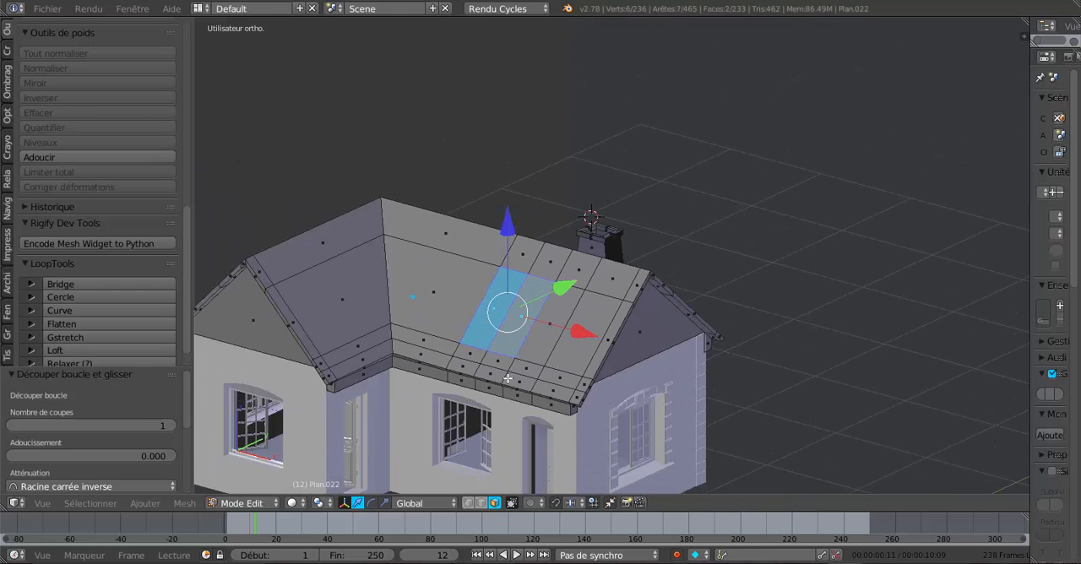
- Extrude the two roof faces and move them -0.327 along Y to start a dormer
middle_click_drag(509, 379, 488, 384)
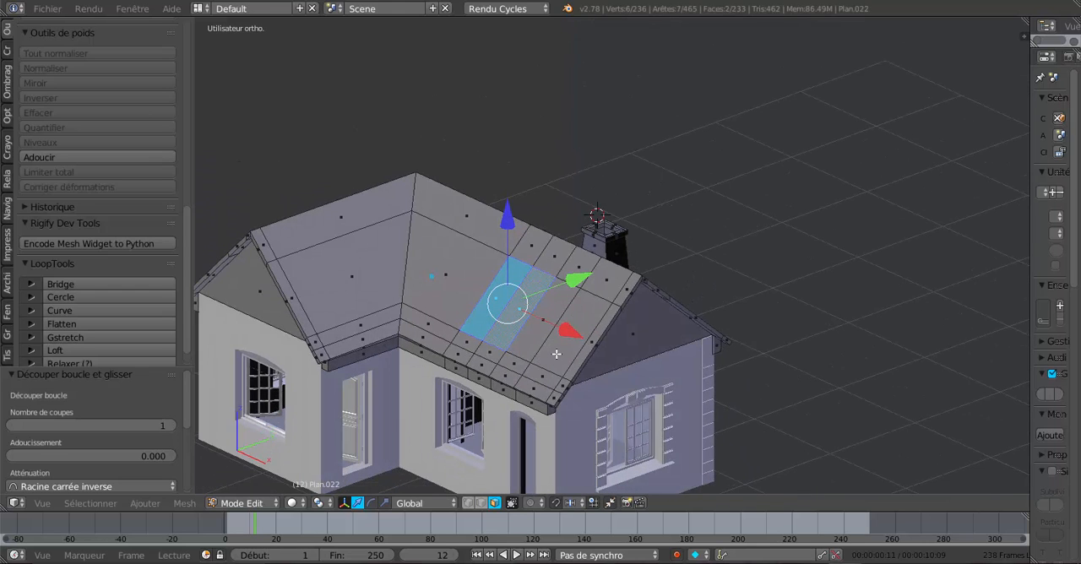
key("e")
right_click(563, 328)
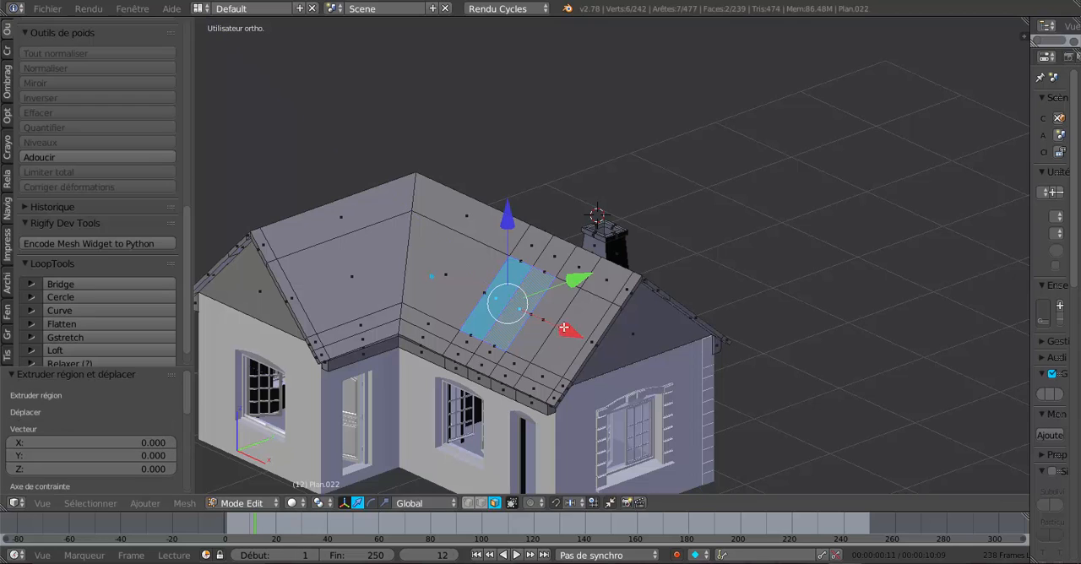
left_click_drag(574, 278, 548, 291)
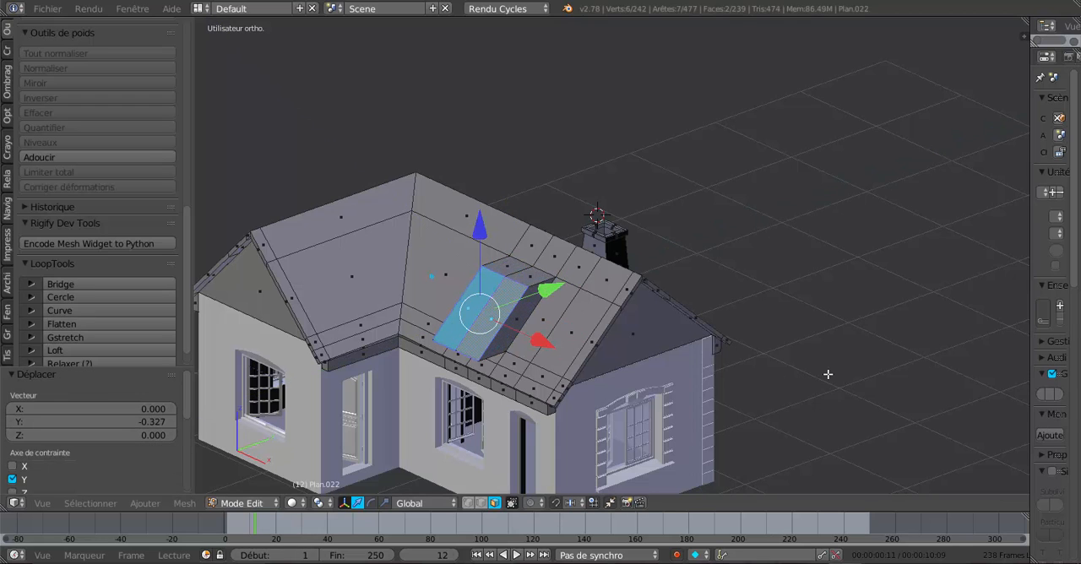
- Rotate the extruded dormer faces -47.89° in the right orthographic view to stand them upright, and check them in wireframe
key("KP_3")
scroll(714, 386, "up", 2)
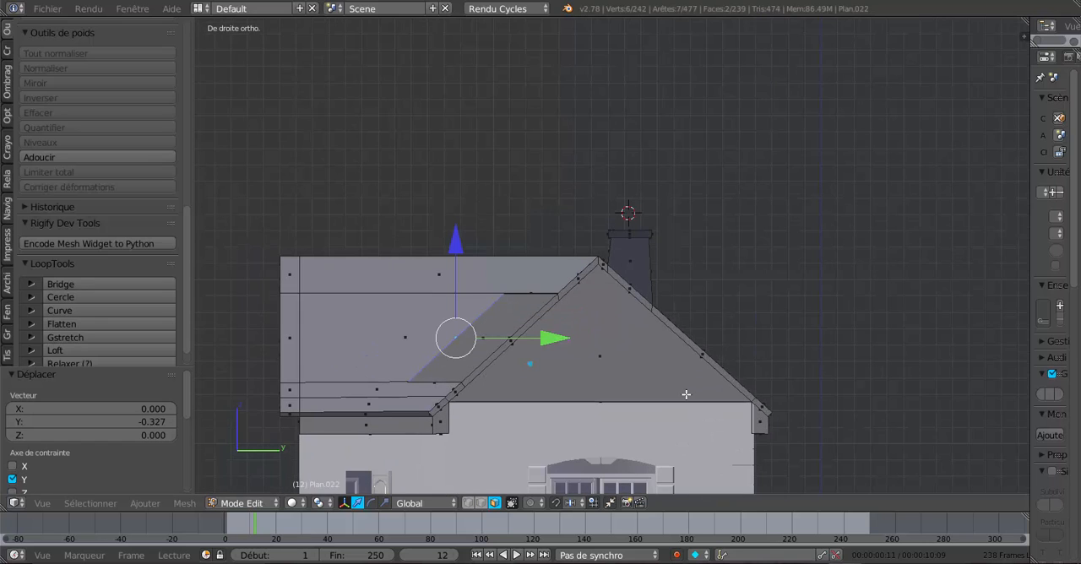
middle_click_drag(618, 388, 669, 368, "shift")
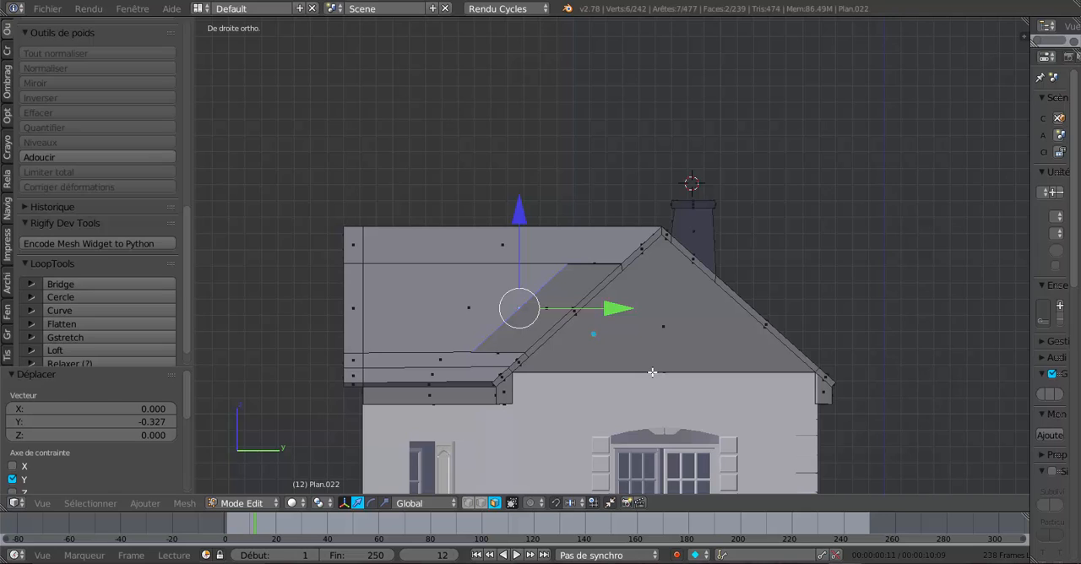
key("r")
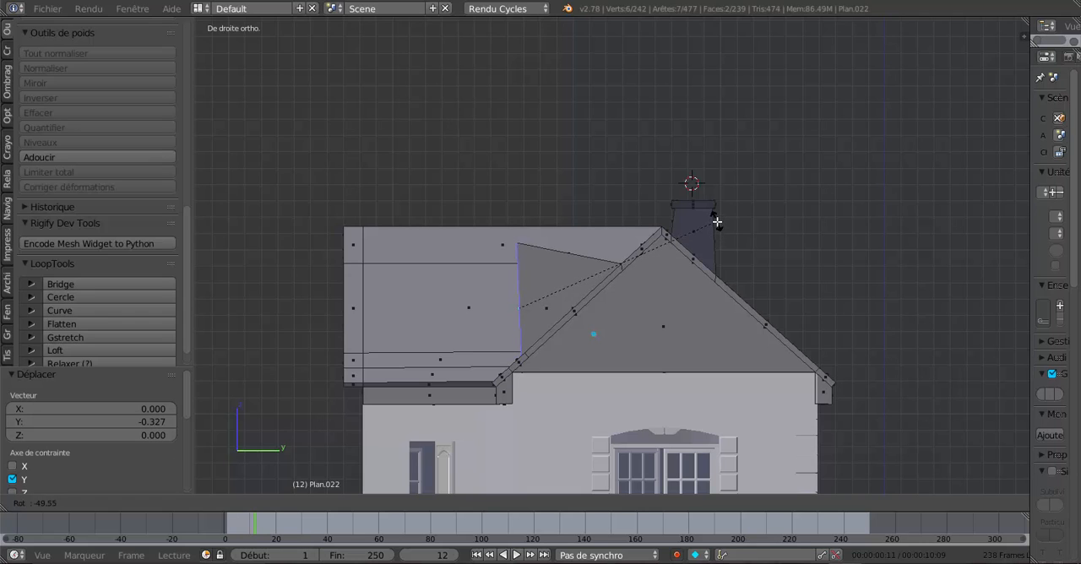
left_click(718, 227)
key("z")
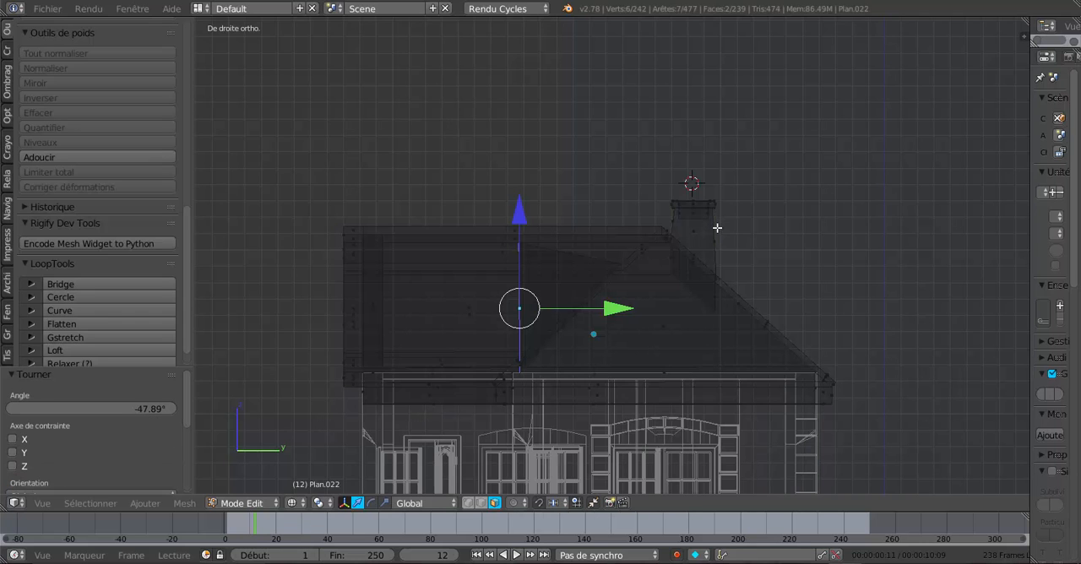
scroll(612, 303, "up", 2)
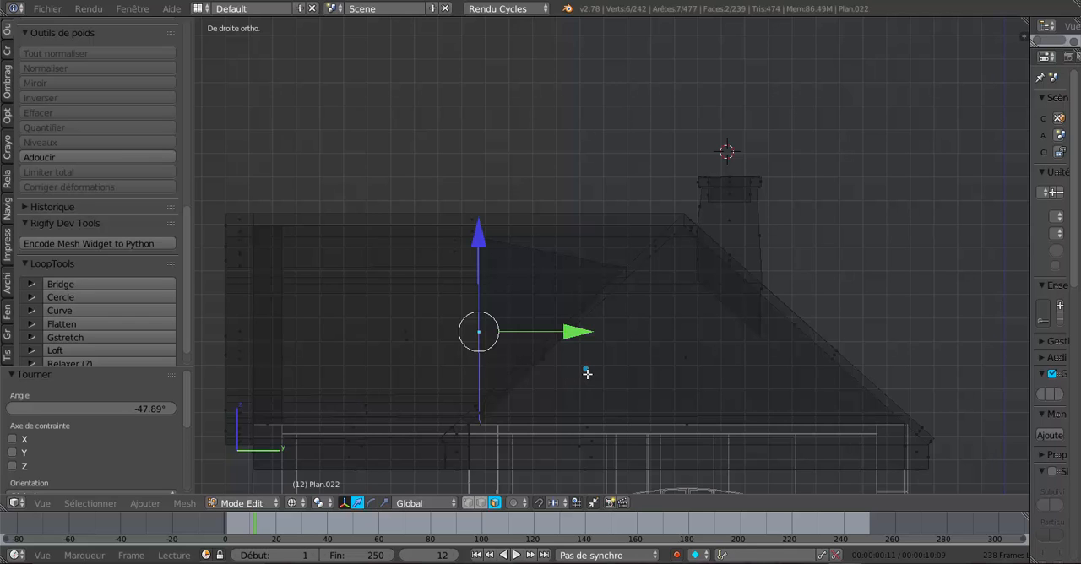
key("z")
- Reduce the dormer's front face height by scaling it to 0.691 along Z, so the dormer's top runs level
mouse_move(588, 373)
middle_mouse_down()
mouse_move(623, 371)
mouse_move(623, 381)
middle_mouse_up()
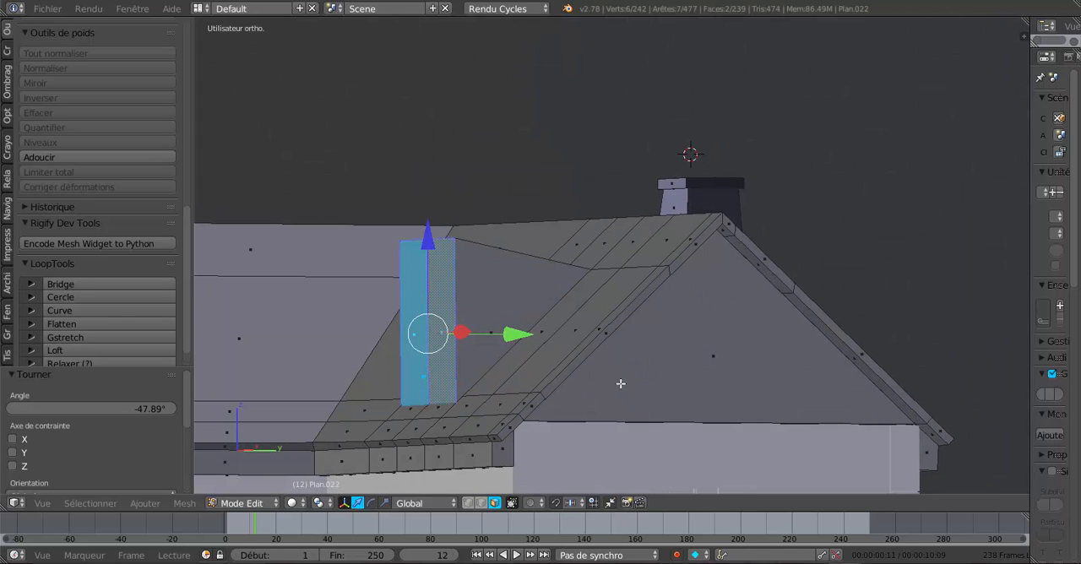
left_click(385, 502)
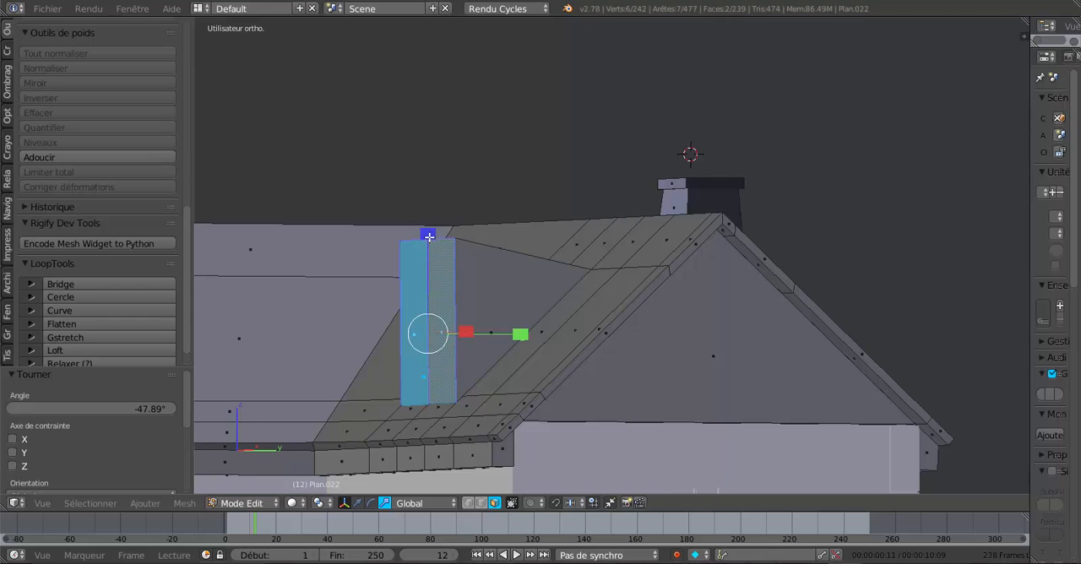
left_click_drag(430, 238, 430, 267)
middle_click_drag(430, 267, 541, 339)
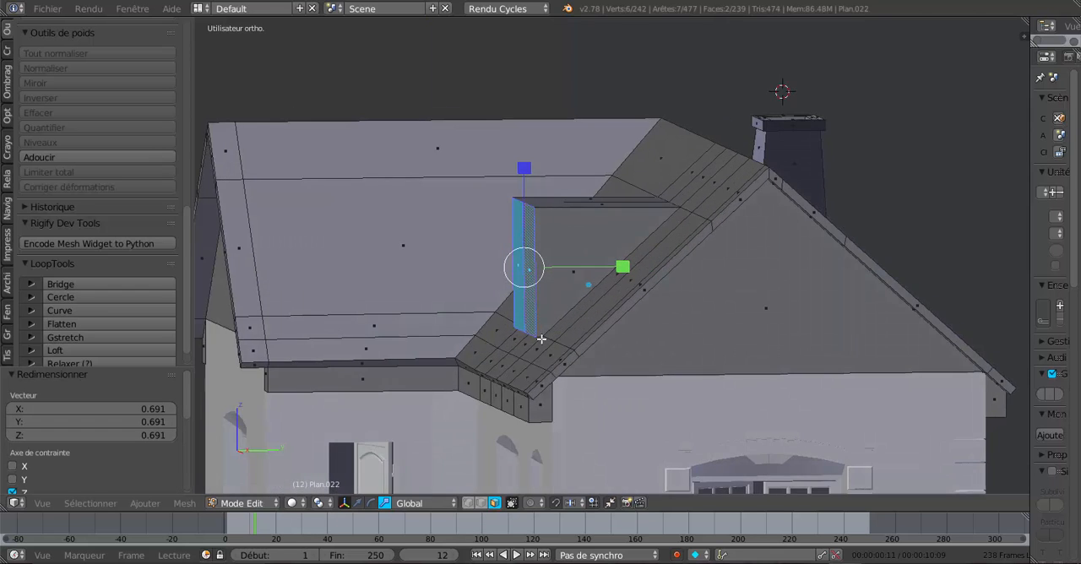
- Raise the dormer's two front faces slightly along Z and move them 0.028 along Y with the move manipulator
scroll(541, 338, "up", 2)
left_click(357, 504)
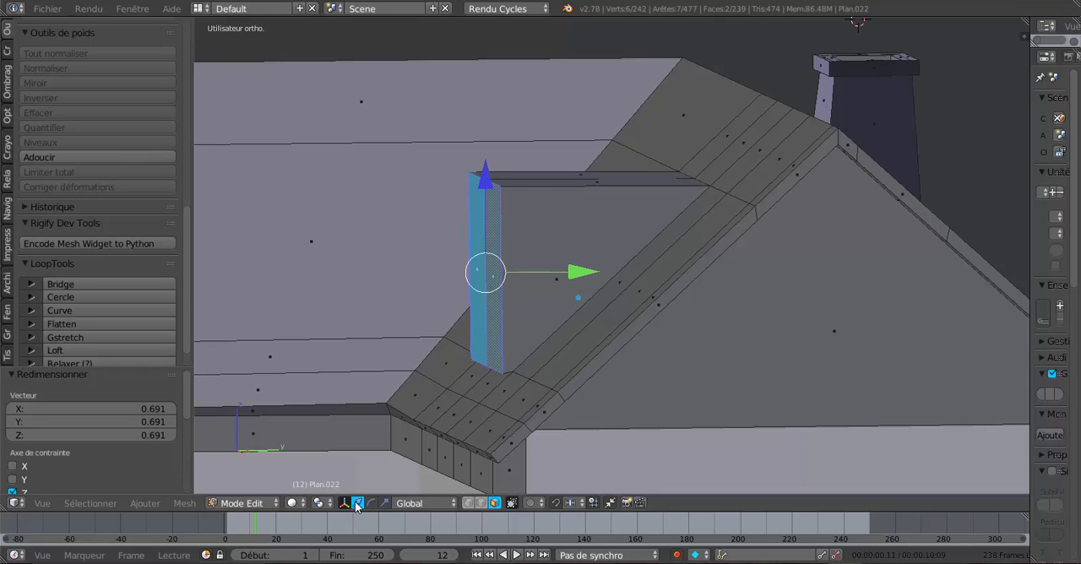
left_click_drag(490, 188, 492, 174)
left_click_drag(575, 262, 584, 262)
scroll(523, 346, "up", 1)
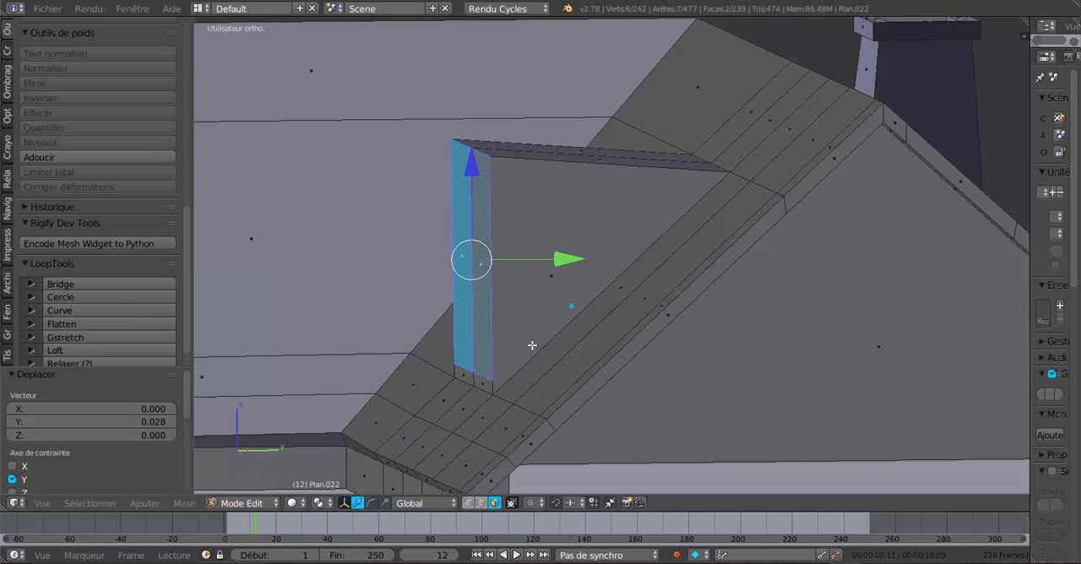
- Select the two top front edges of the dormer in edge mode and lower them -0.032 along Z
middle_click_drag(531, 345, 420, 414)
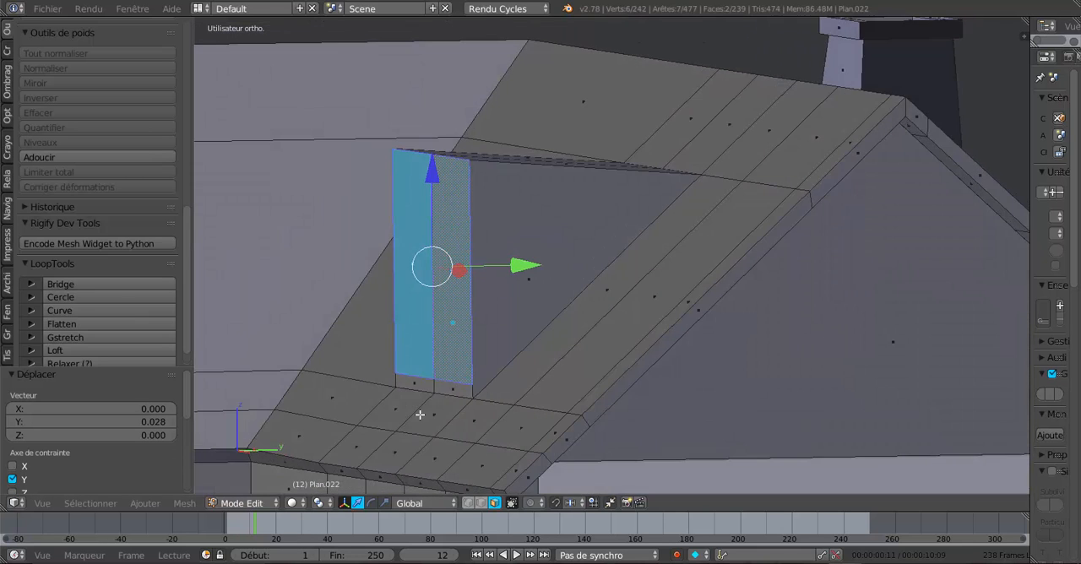
middle_click_drag(493, 334, 473, 265)
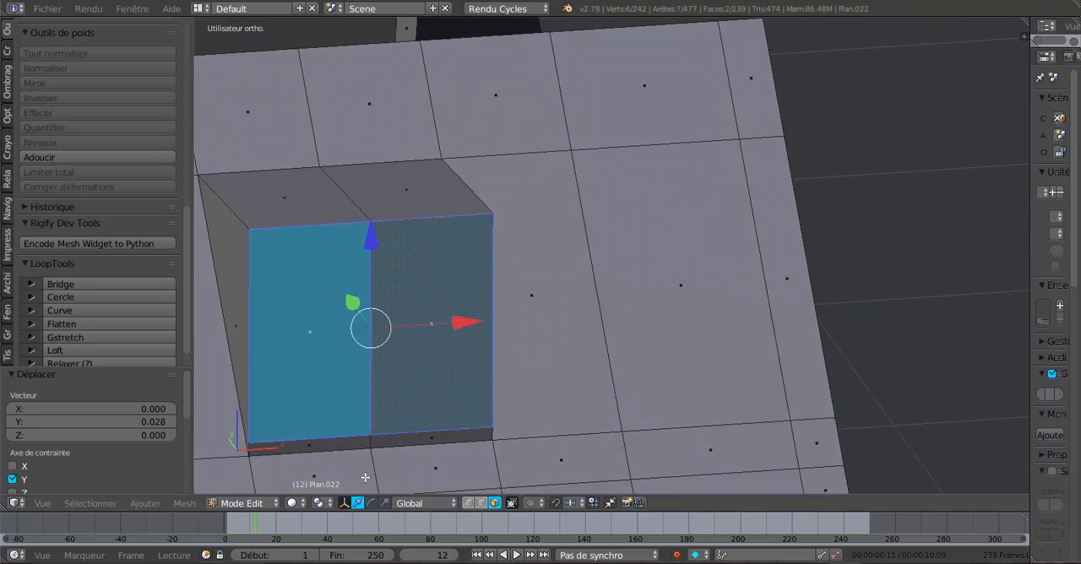
left_click(481, 502)
right_click(342, 223)
left_click_drag(370, 135, 373, 155)
middle_click_drag(606, 333, 451, 323)
left_click_drag(523, 105, 523, 93)
- Level the dormer's top front edges with its rear in the right orthographic view, moving them 0.007 along Y and finally 0.003 along Z
middle_click_drag(642, 256, 605, 239)
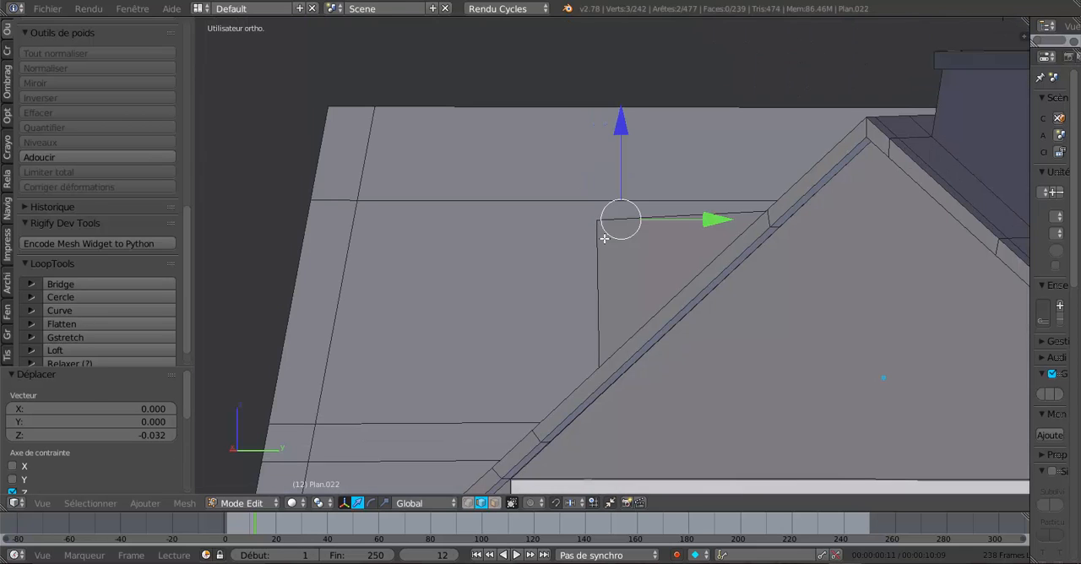
key("KP_3")
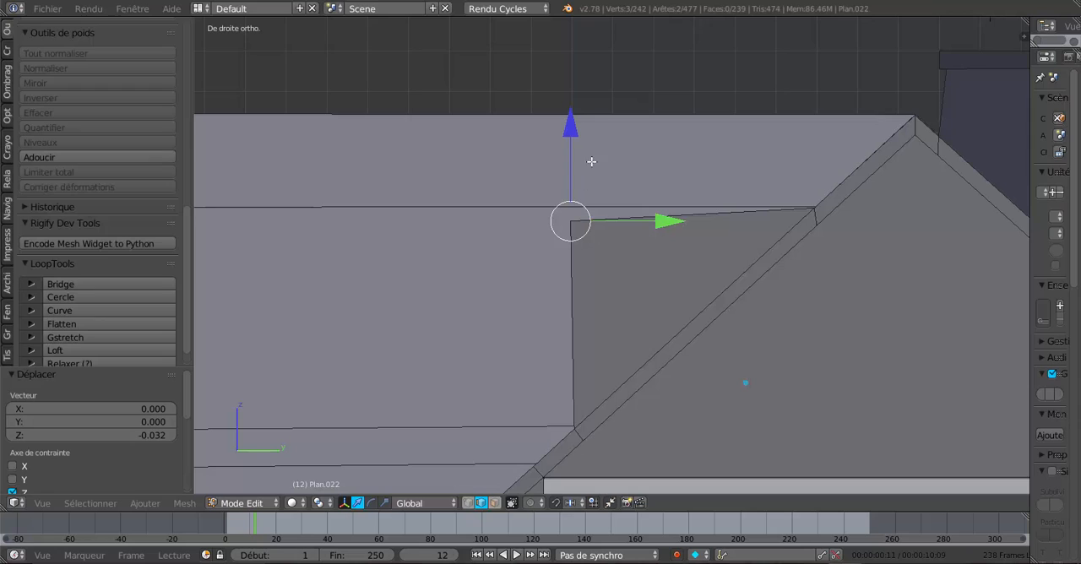
left_click_drag(570, 134, 575, 125)
left_click_drag(662, 211, 664, 209)
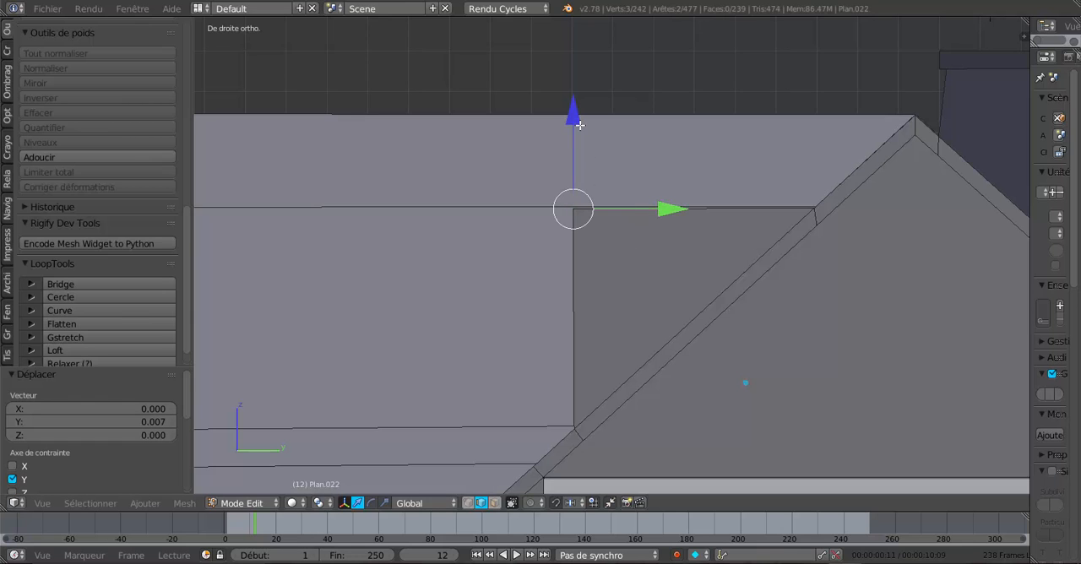
left_click_drag(580, 125, 579, 124)
scroll(571, 216, "down", 2)
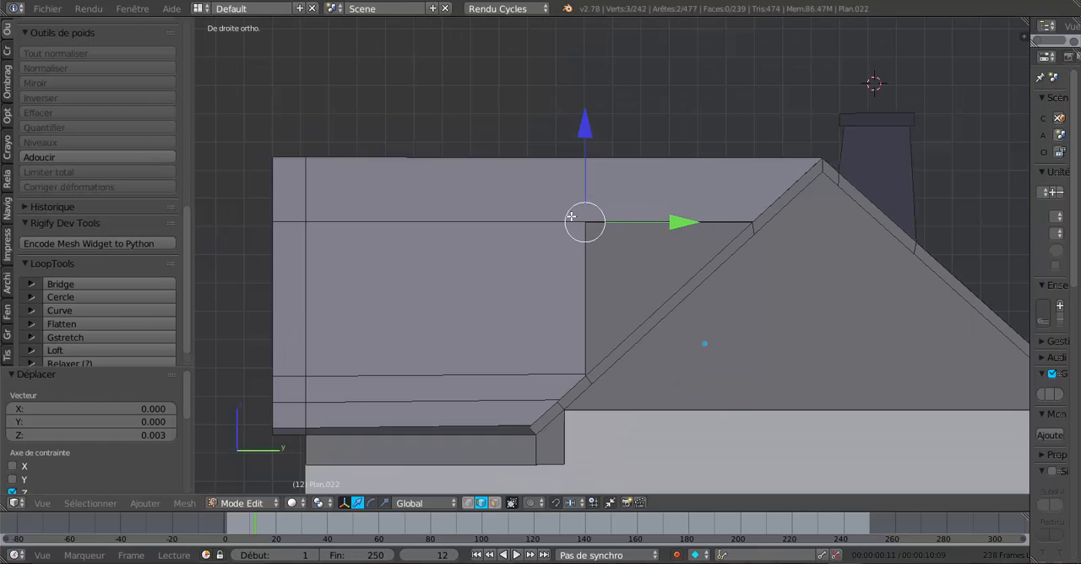
- Raise the middle edge of the dormer's flat top 0.171 along Z to form a gabled ridge
middle_click_drag(549, 288, 699, 359)
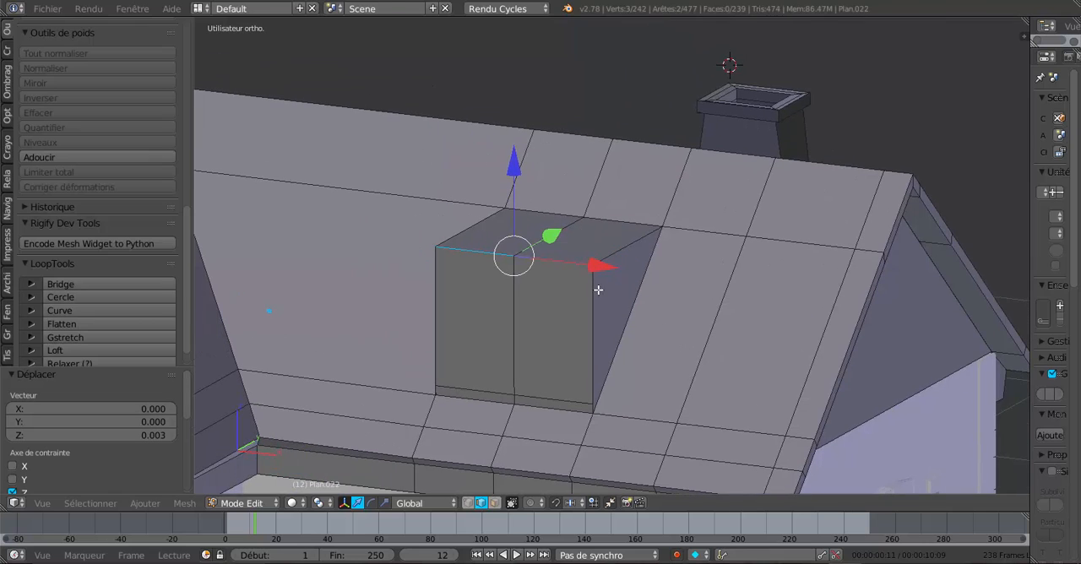
right_click(561, 233)
middle_click_drag(563, 309, 527, 325)
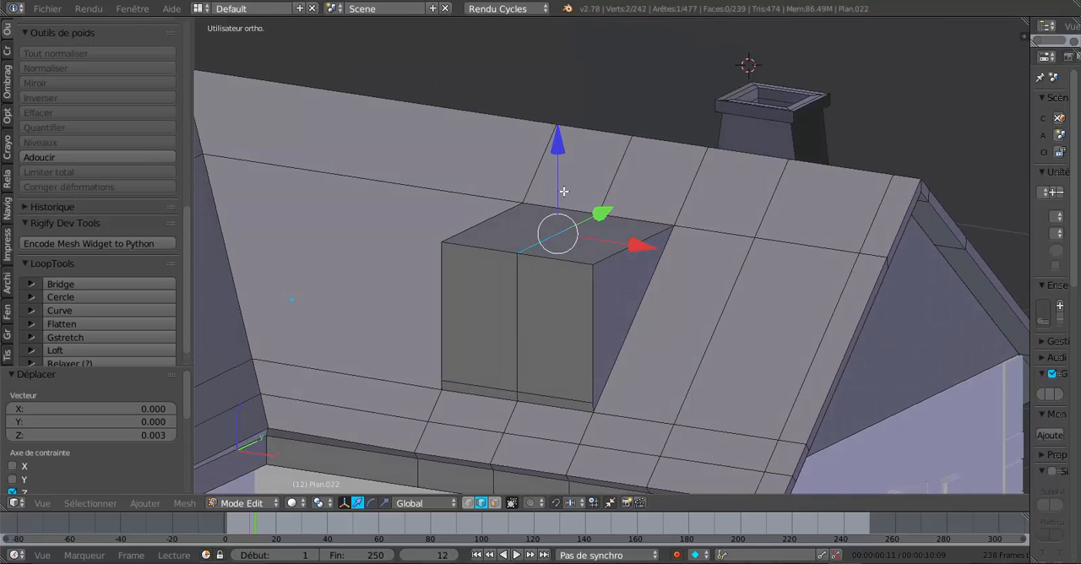
left_click_drag(558, 145, 558, 104)
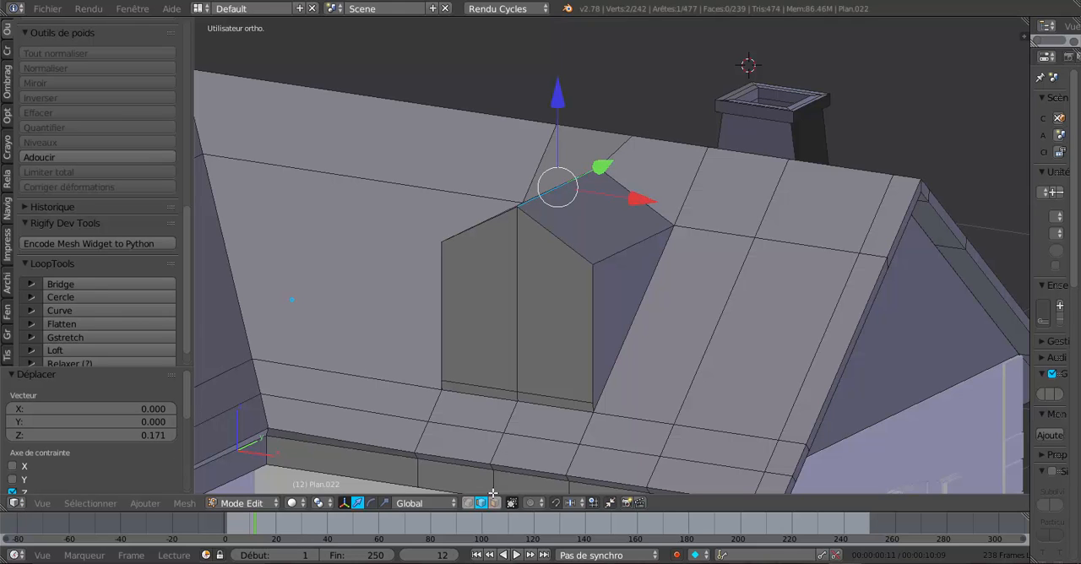
- Move the rear vertex of the dormer's ridge 0.151 and then 0.036 along Y onto the roof slope, and check it in object mode
left_click(469, 504)
middle_click_drag(605, 385, 582, 393)
middle_click_drag(639, 278, 663, 315)
left_click_drag(723, 150, 765, 135)
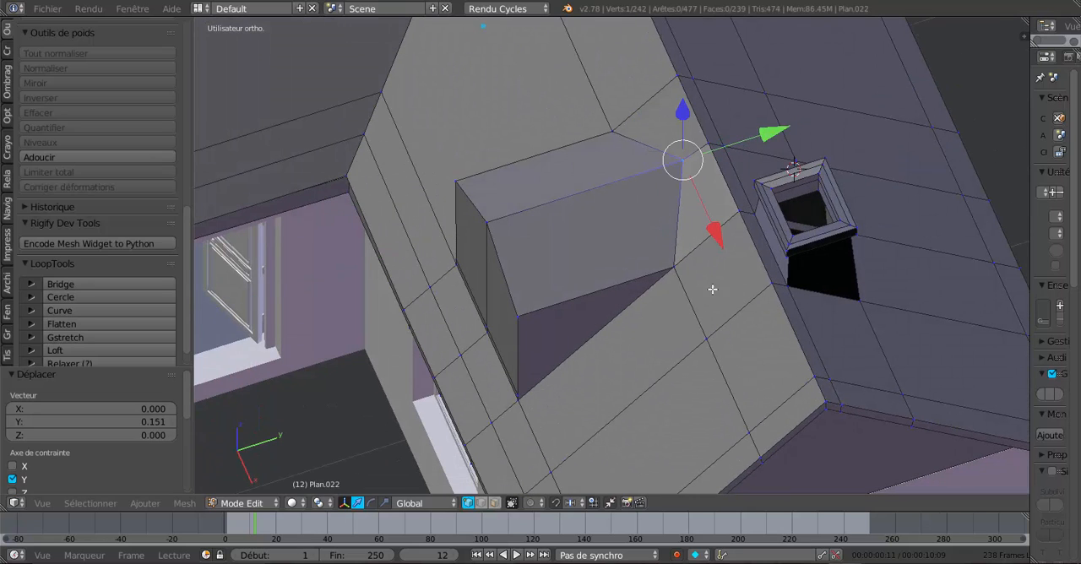
middle_click_drag(712, 290, 700, 225)
key("KP_3")
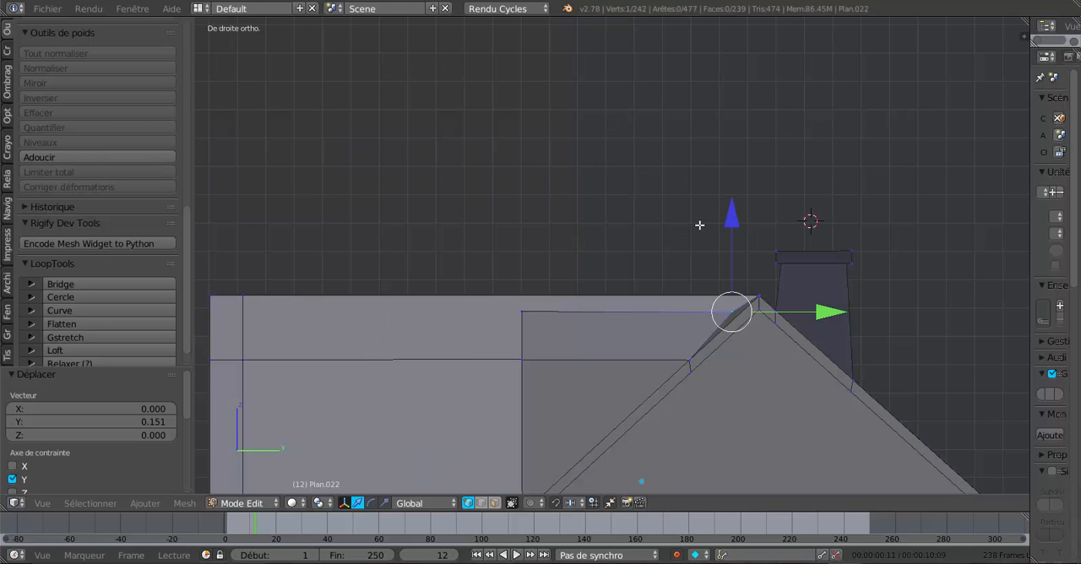
scroll(610, 236, "up", 6)
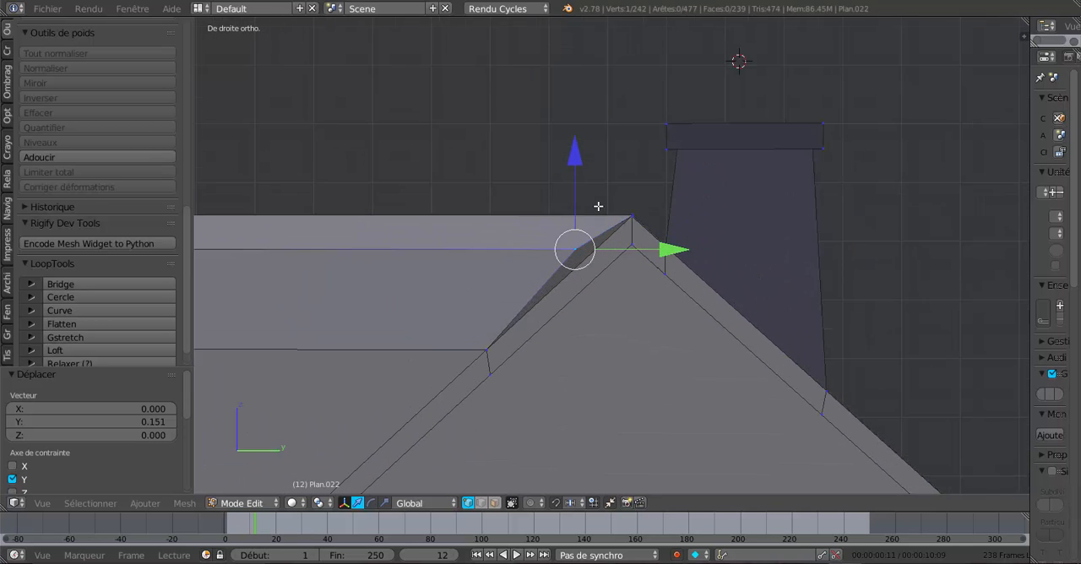
left_click_drag(656, 252, 686, 253)
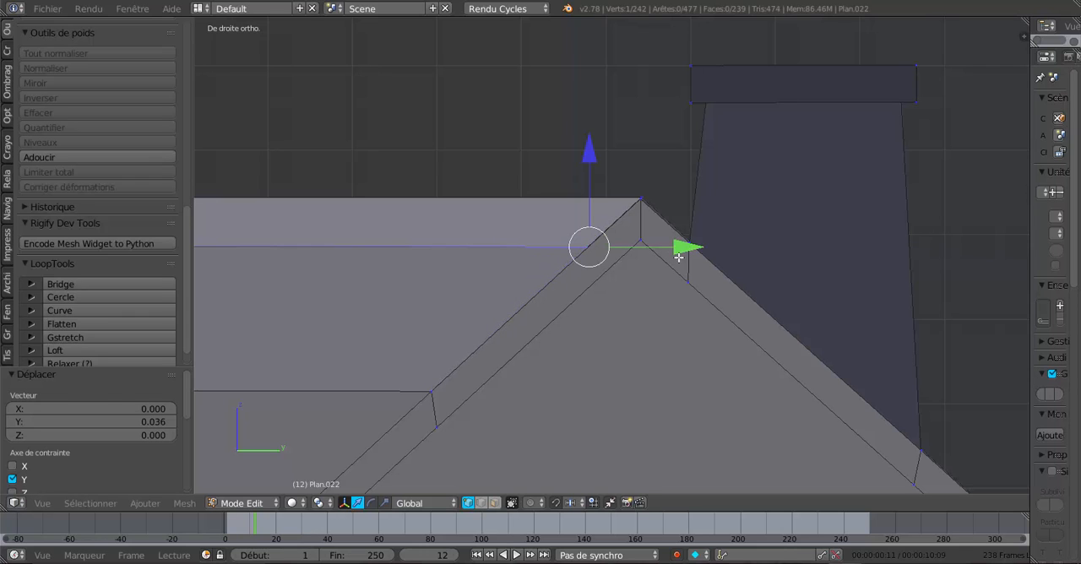
key("Tab")
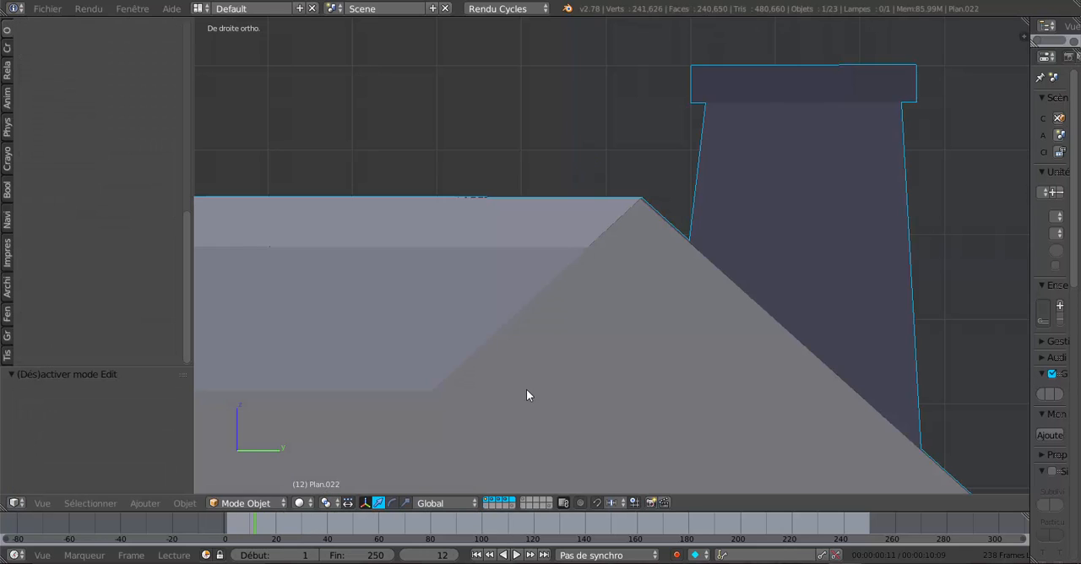
middle_click_drag(526, 390, 649, 429)
key("Tab")
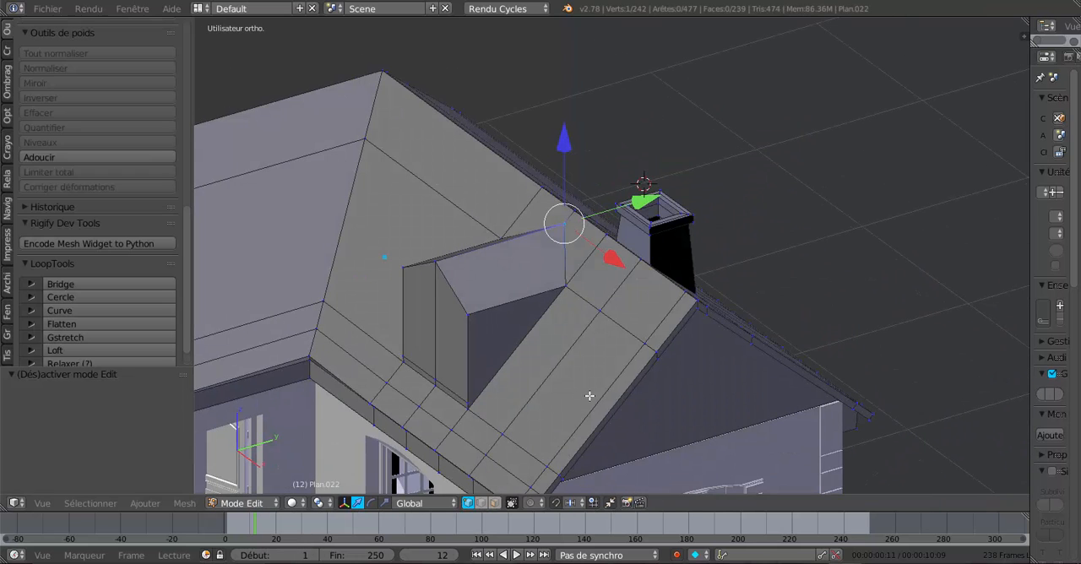
- Inset the dormer's two front faces and scale the inner faces to 0.844 to leave a window frame border
middle_click_drag(590, 395, 727, 393)
middle_click_drag(644, 410, 681, 414)
left_click(495, 502)
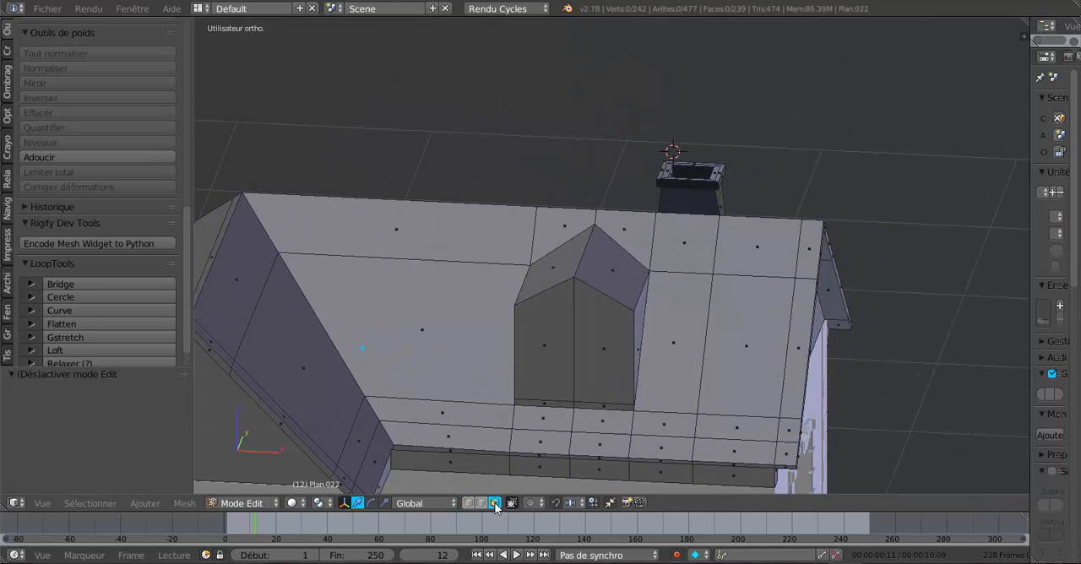
right_click(544, 360)
right_click(592, 353, "shift")
middle_click_drag(667, 382, 645, 369)
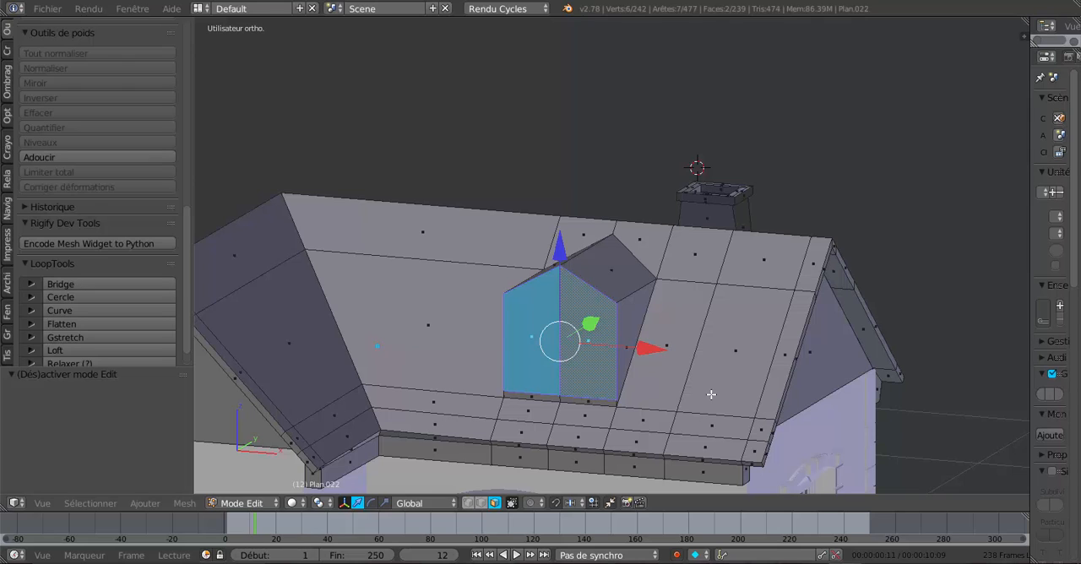
key("i")
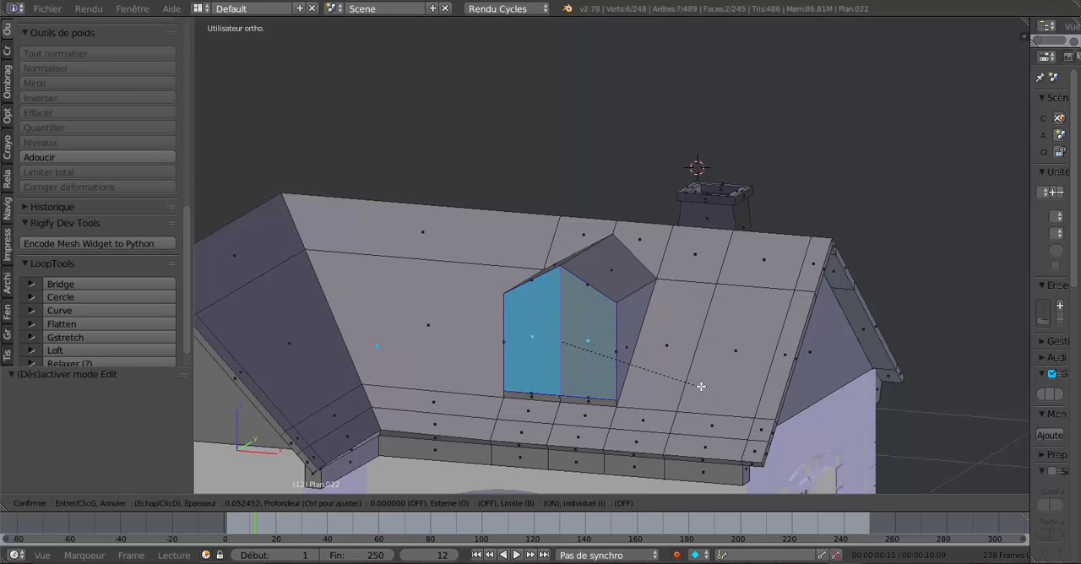
left_click(695, 381)
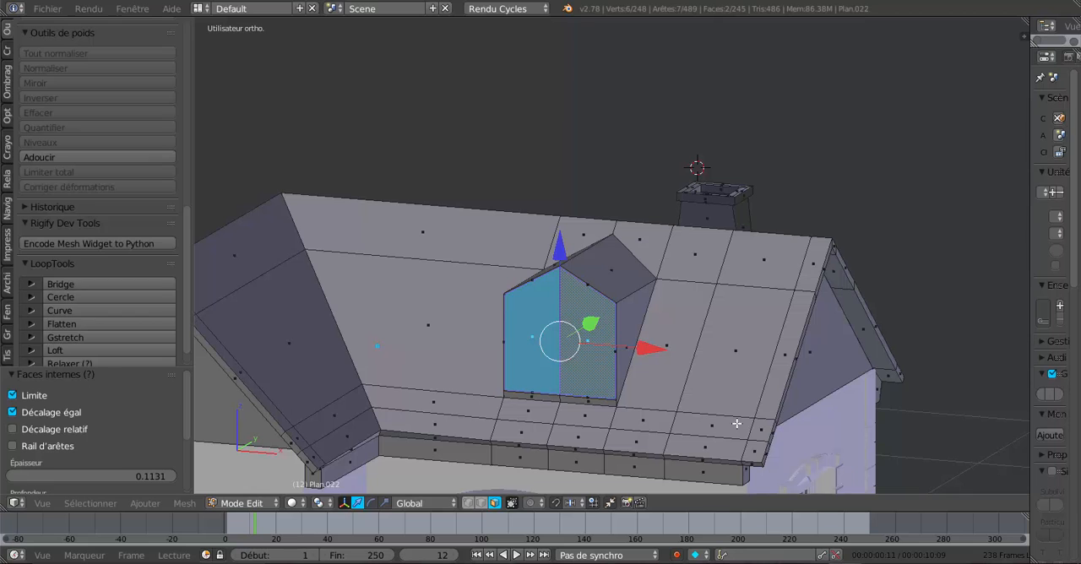
key("s")
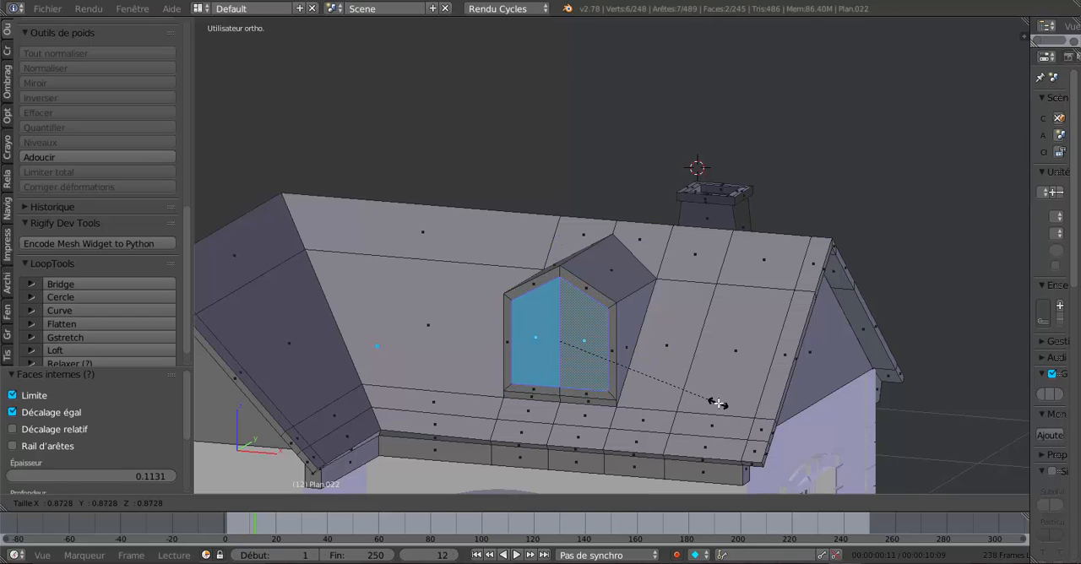
left_click(718, 403)
middle_click_drag(718, 404, 767, 391)
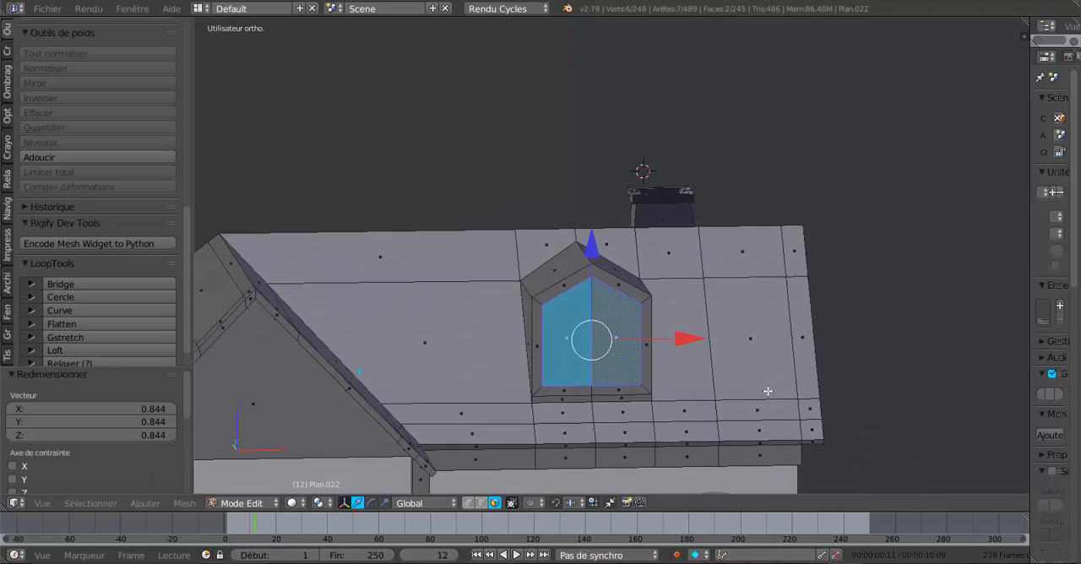
- Add three evenly spaced vertical loop cuts through the right half of the dormer's front
scroll(668, 371, "up", 3)
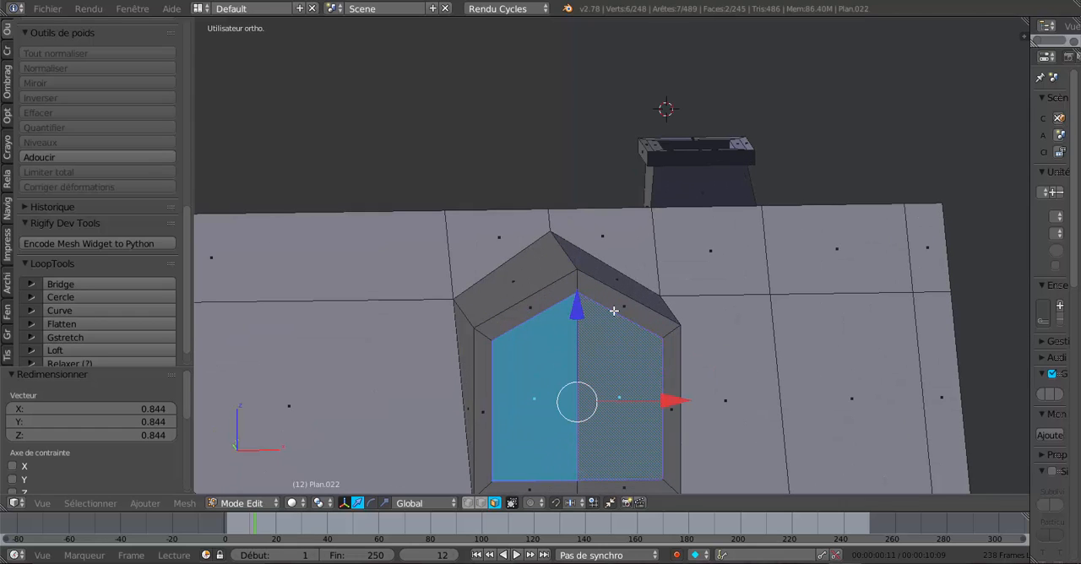
middle_click_drag(580, 348, 585, 394)
scroll(570, 355, "down", 3)
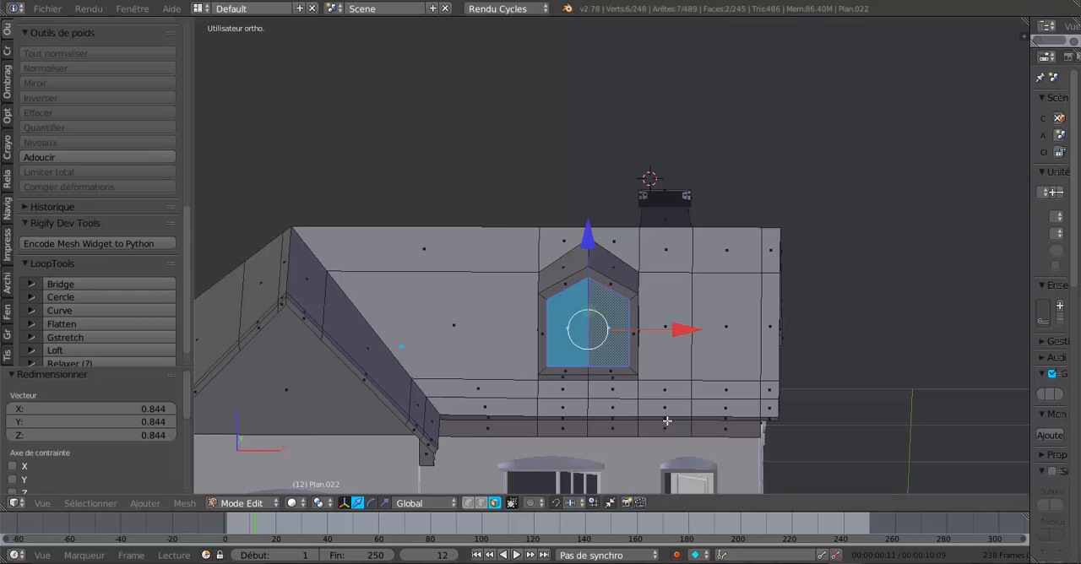
middle_click_drag(668, 422, 654, 413)
scroll(633, 387, "up", 4)
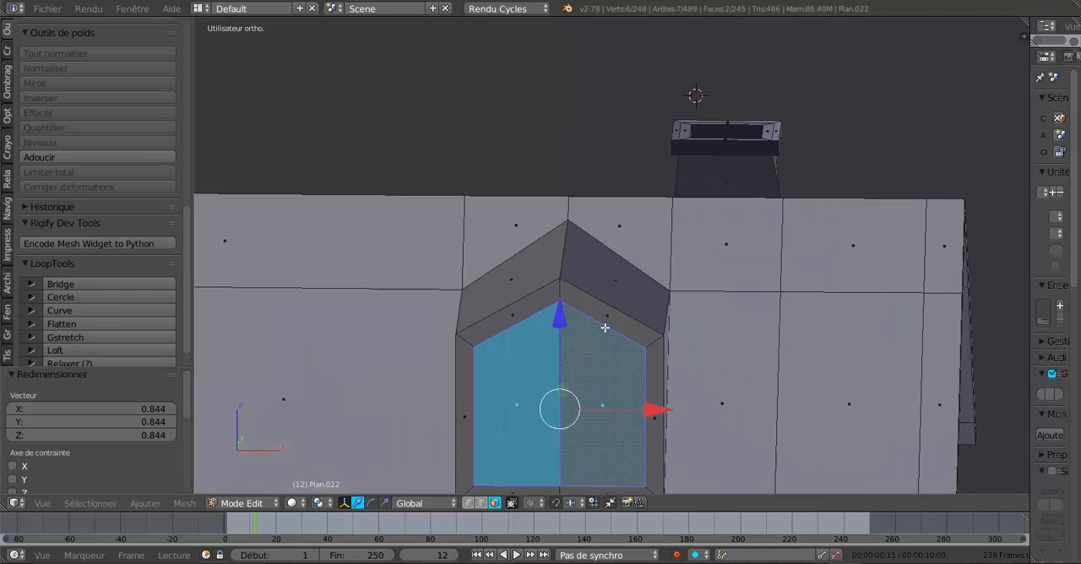
key("ctrl+r")
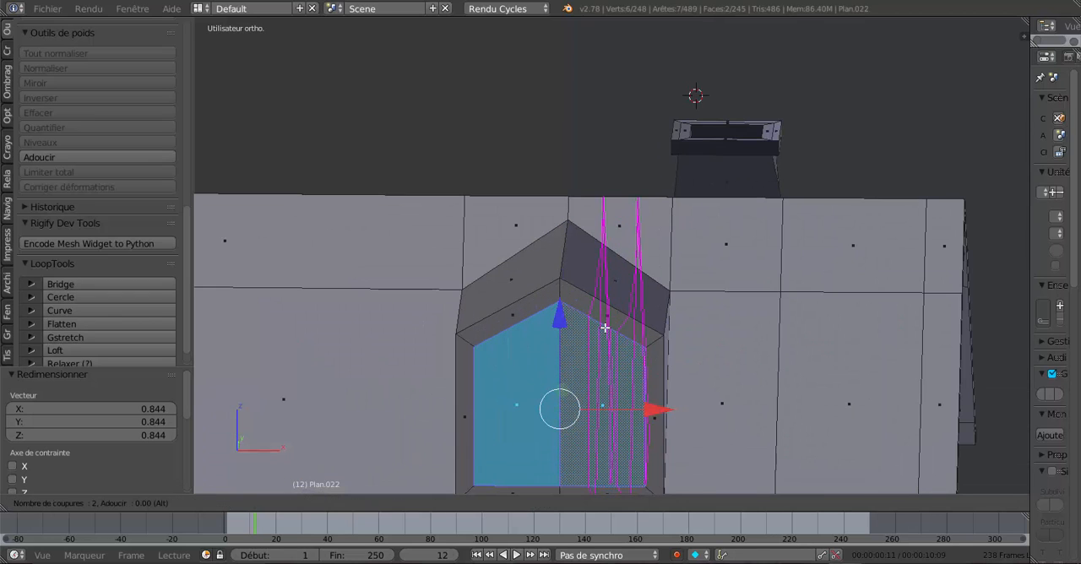
left_click(605, 327)
right_click(604, 327)
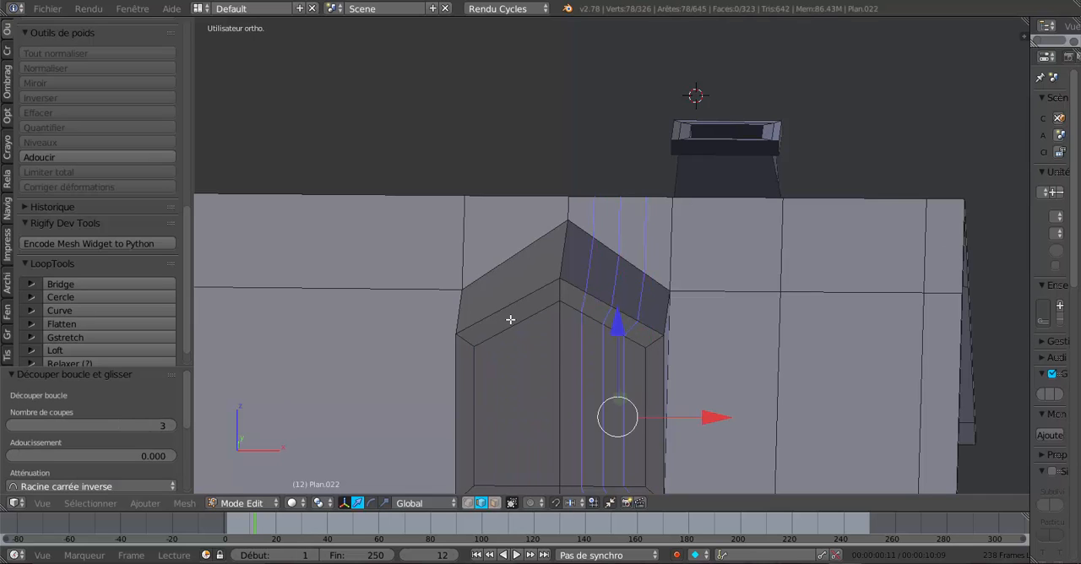
- Add three evenly spaced vertical loop cuts through the left half of the dormer's front
key("ctrl+r")
scroll(513, 321, "up", 2)
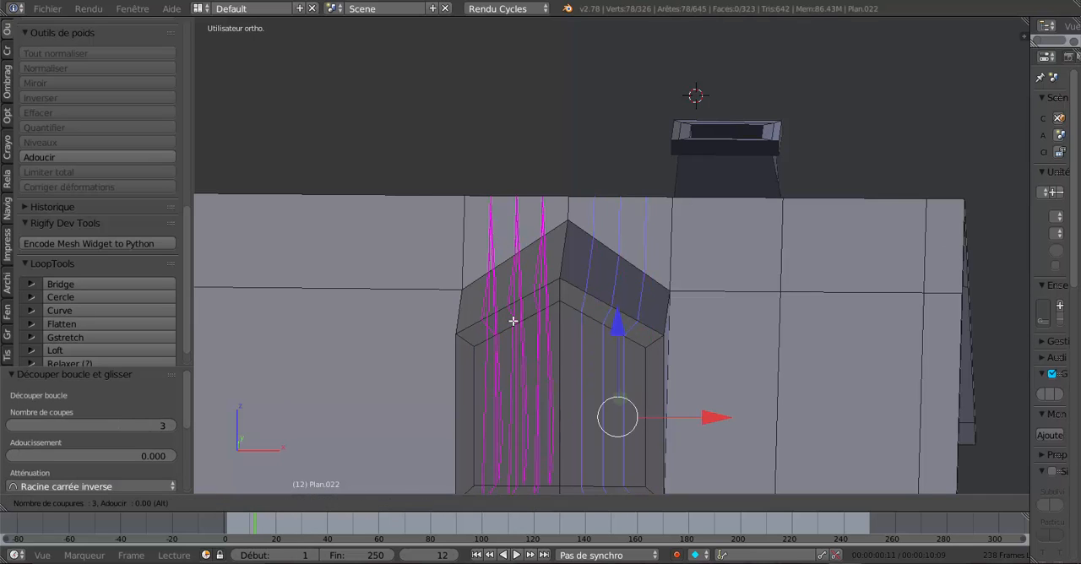
left_click(513, 321)
right_click(536, 327)
- Lower the inner frame's peak vertex along Z and its two neighbouring vertices by -0.014 to start rounding the window's top
scroll(619, 372, "up", 1)
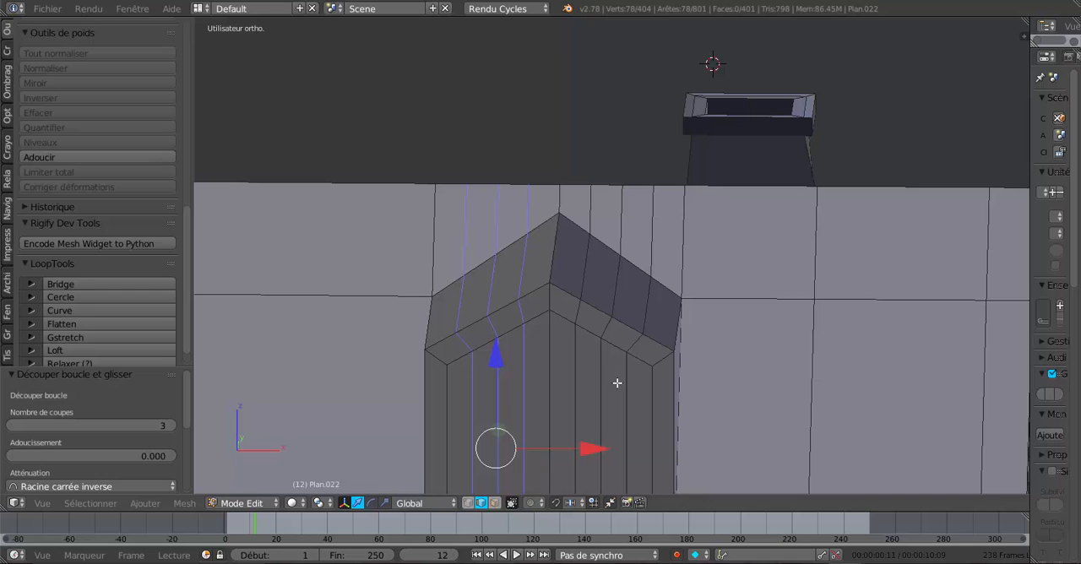
left_click(468, 503)
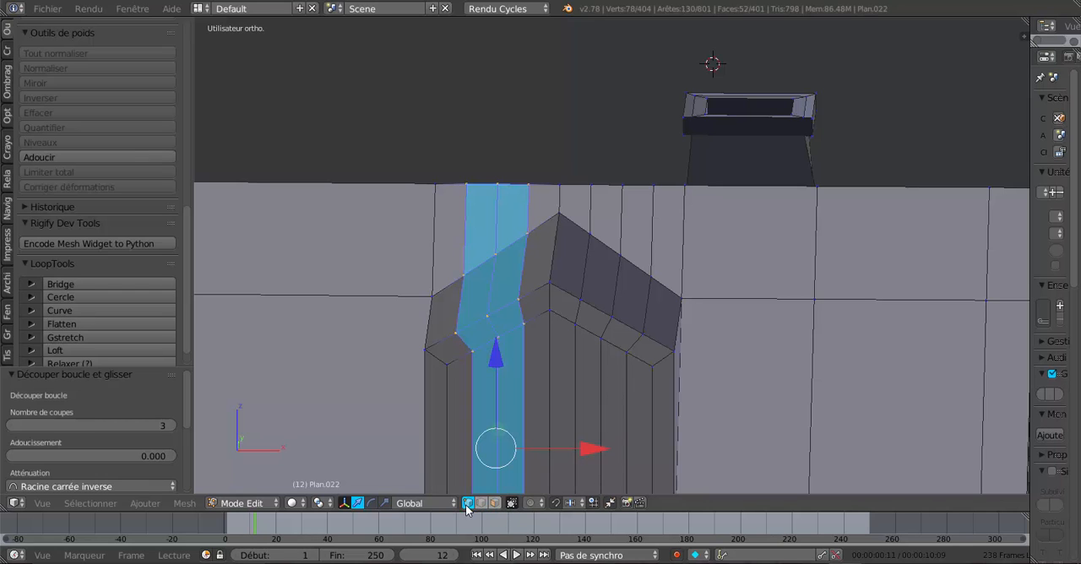
right_click(476, 353)
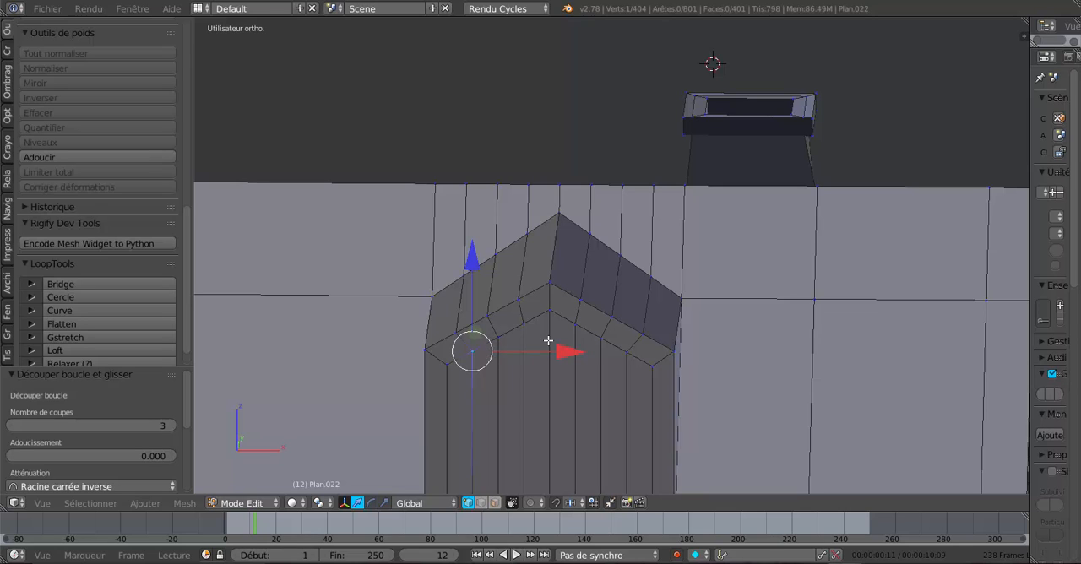
right_click(523, 323)
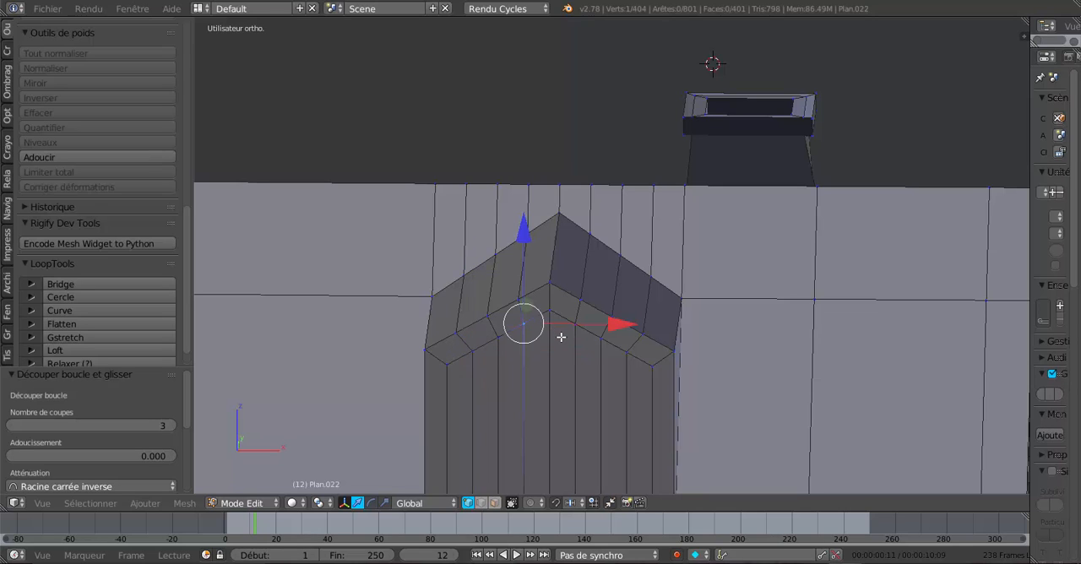
right_click(553, 315)
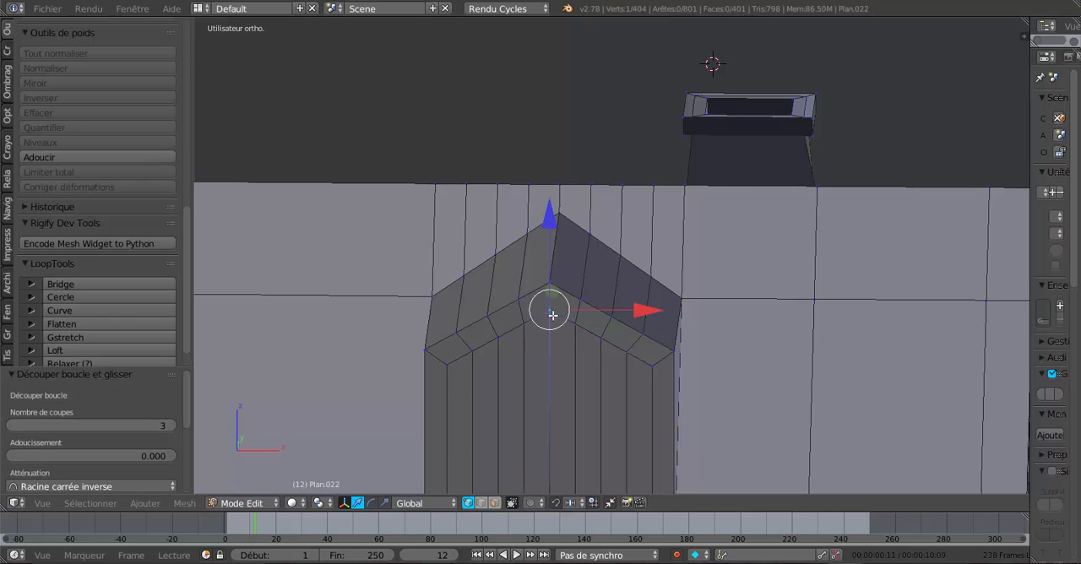
left_click_drag(549, 219, 553, 240)
right_click(532, 321)
right_click(576, 319, "shift")
- Relax the nine vertices along the curved top of the dormer's inner window frame several times with LoopTools, using cubic interpolation and 1 iteration
right_click(447, 364)
right_click(472, 350, "shift")
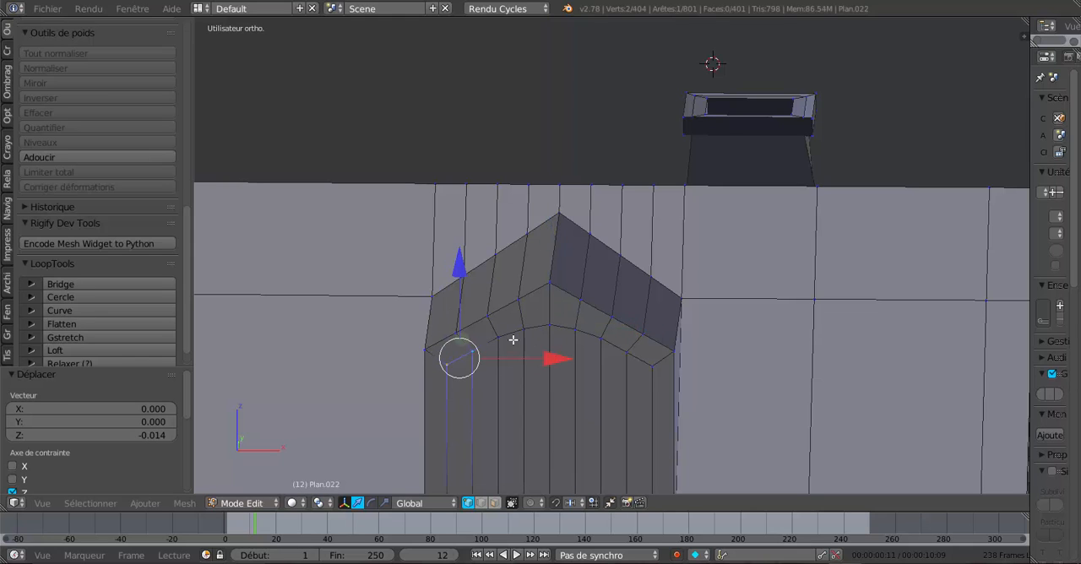
right_click(525, 331, "shift")
right_click(499, 337, "shift")
right_click(550, 326, "shift")
right_click(575, 330, "shift")
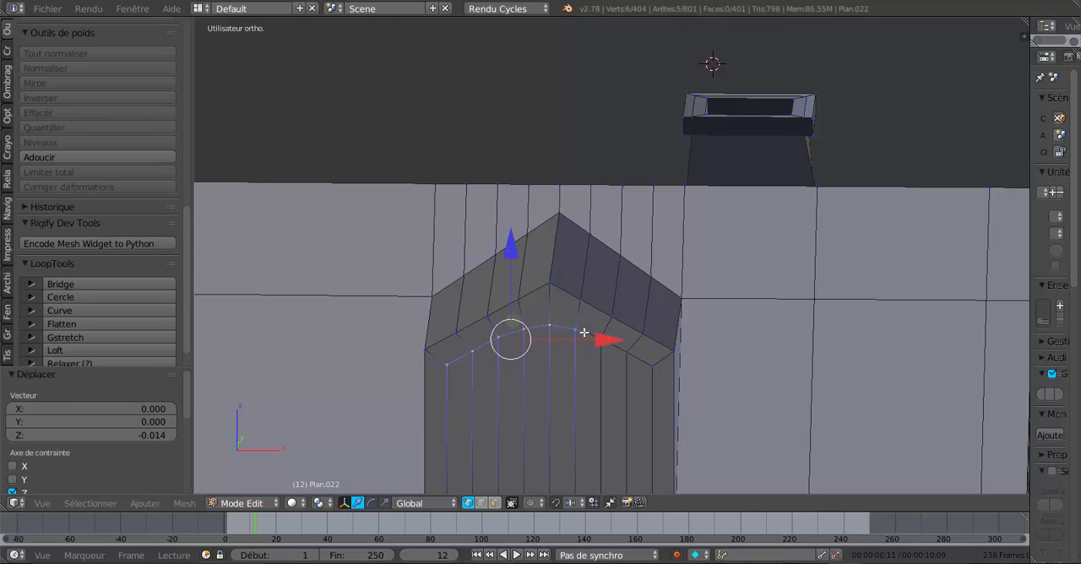
right_click(613, 341, "shift")
right_click(634, 359, "shift")
right_click(657, 372, "shift")
middle_click_drag(638, 391, 693, 407)
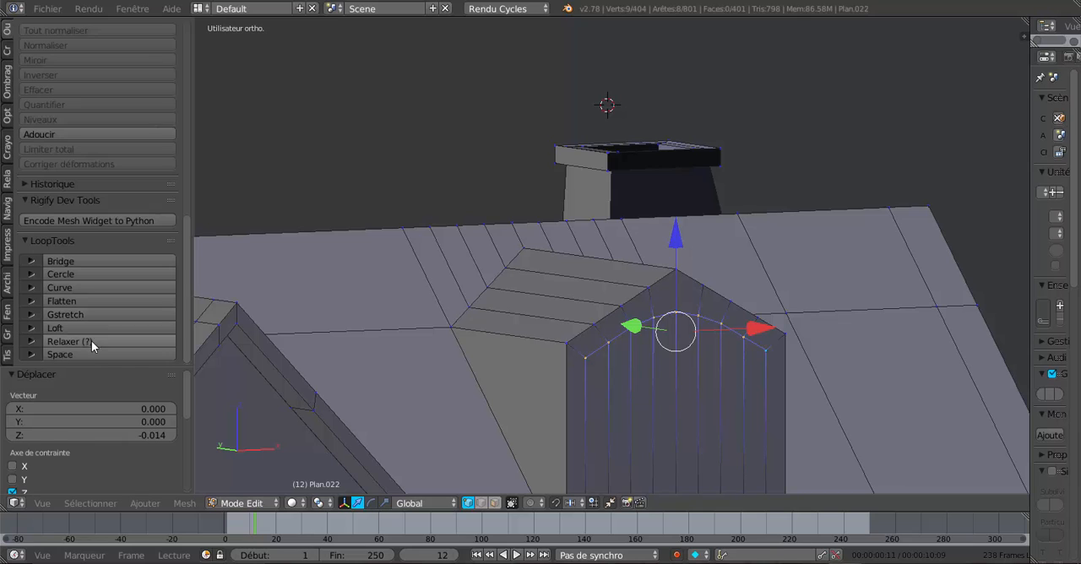
left_click(92, 340)
left_click(108, 340)
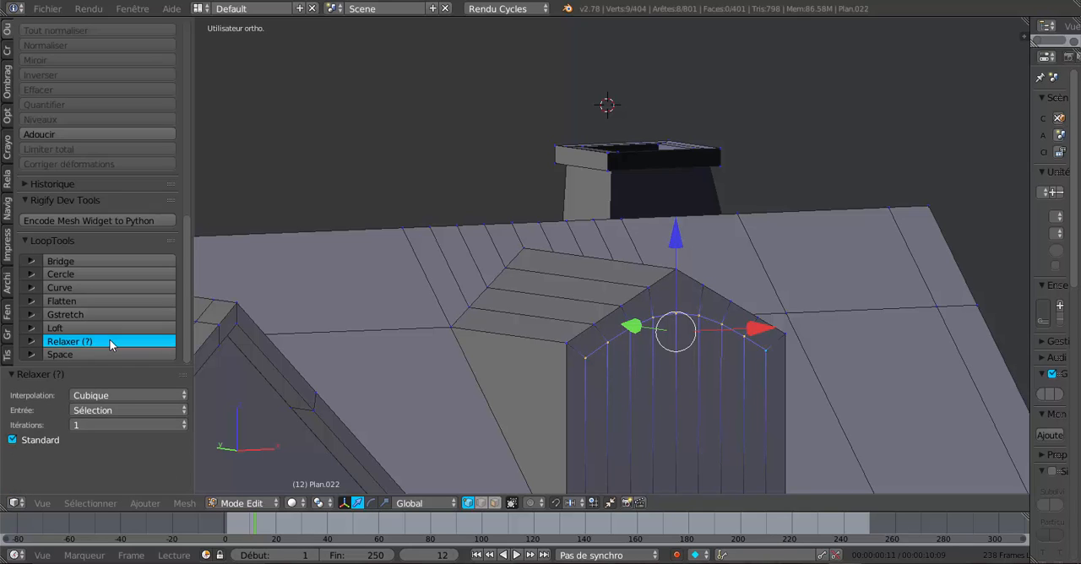
left_click(109, 339)
left_click(109, 339)
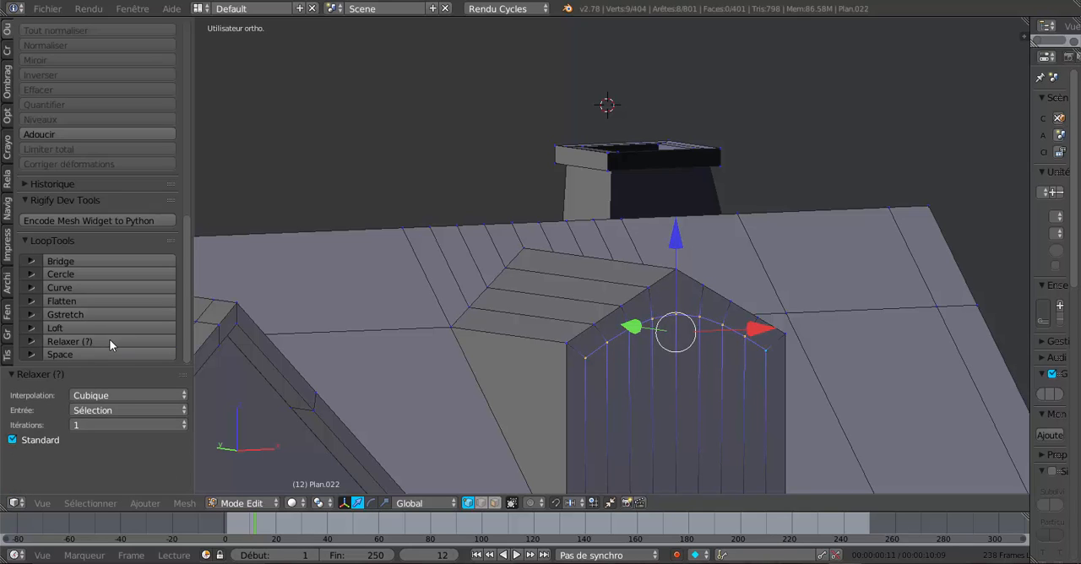
left_click(109, 339)
left_click(109, 338)
scroll(499, 366, "down", 5)
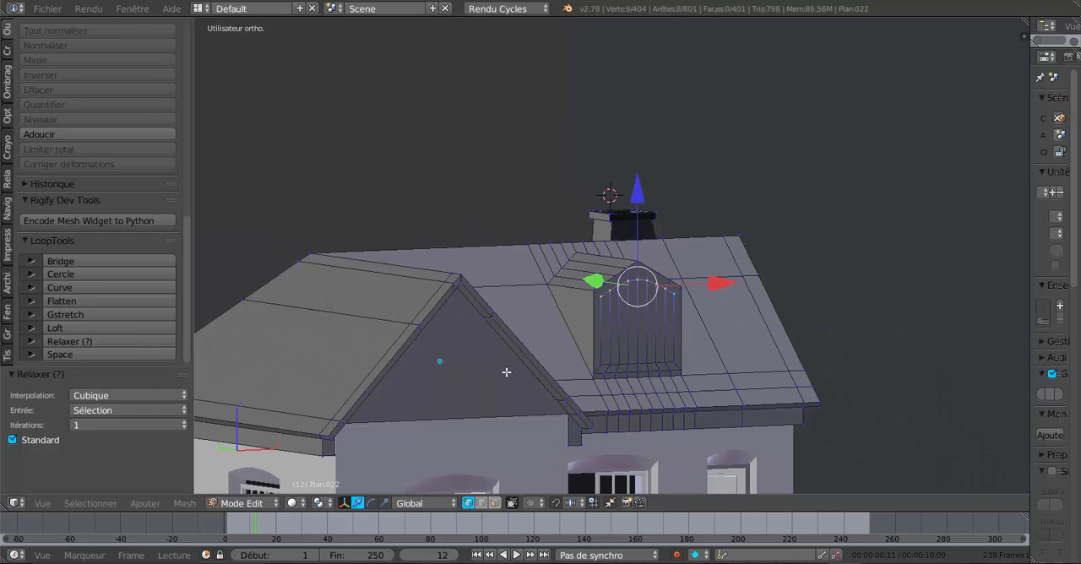
- Set the Relax iterations to 25 and smooth the selected window arch vertices again
left_click(107, 423)
left_click(106, 351)
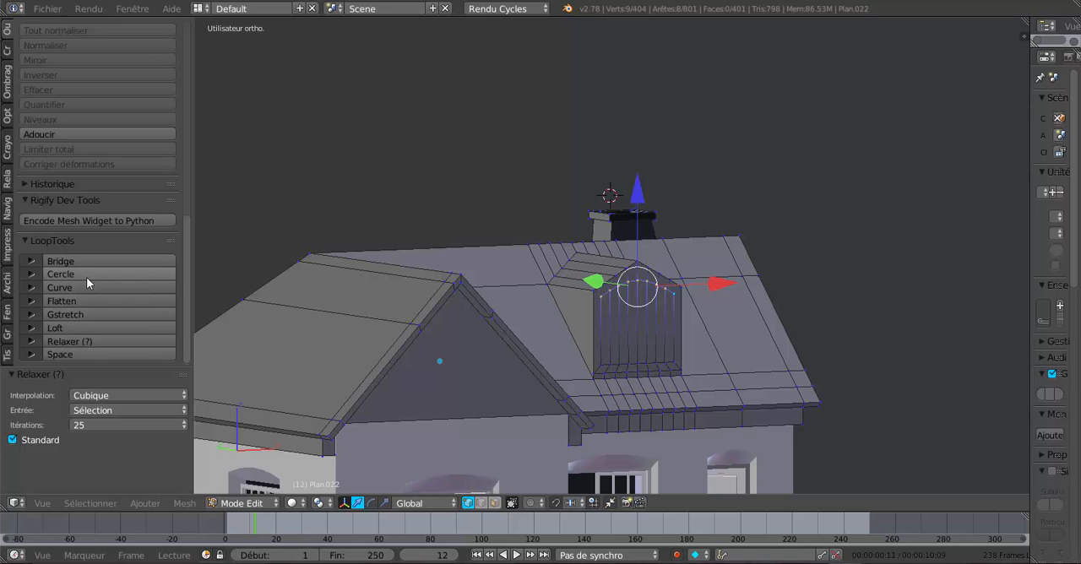
left_click(100, 342)
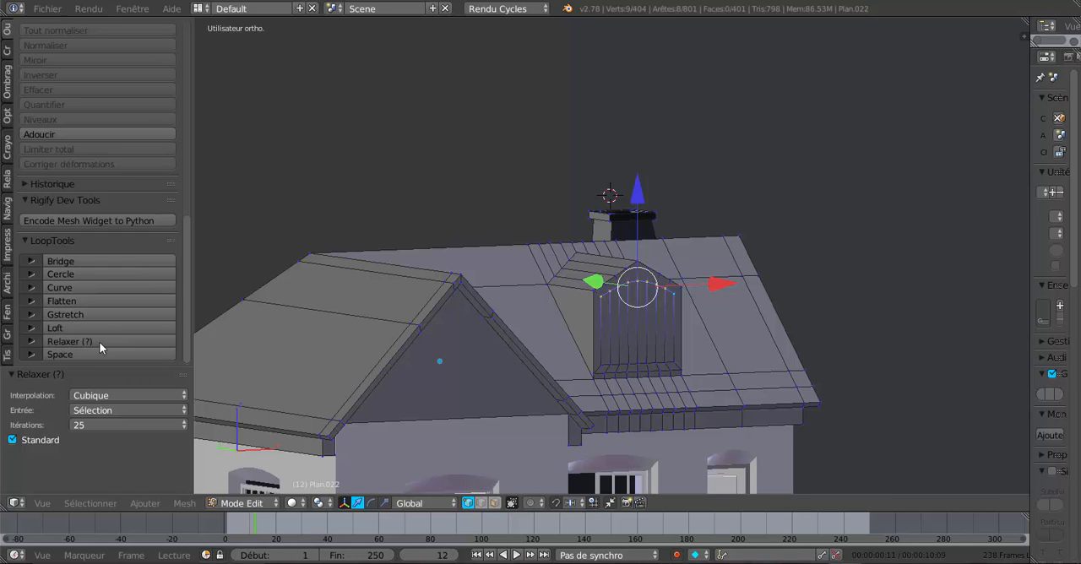
left_click(100, 342)
left_click(100, 342)
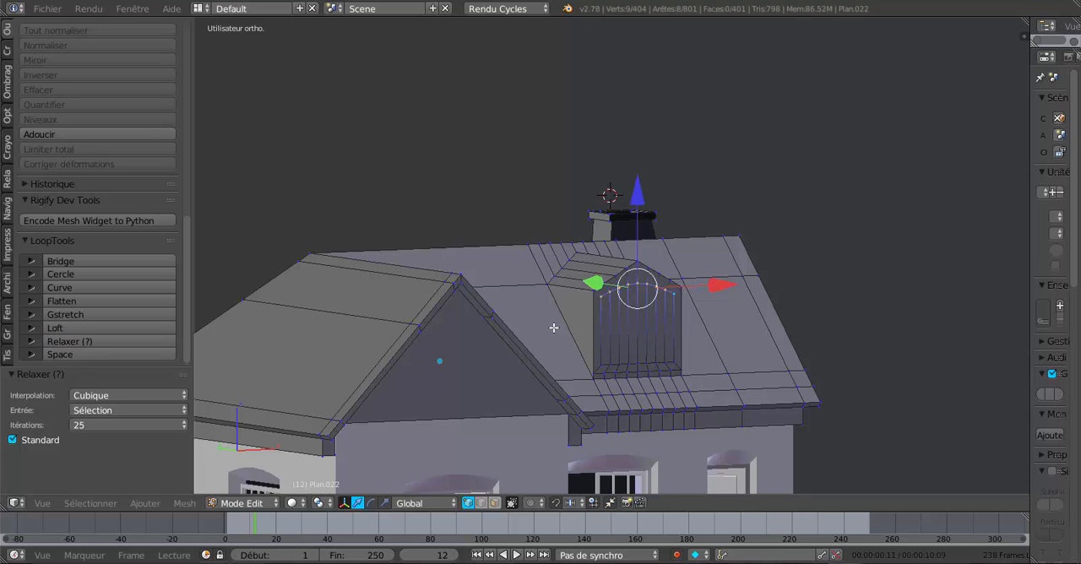
- Extrude the eight inner faces of the dormer's window and push them inward along Y, leaving a recessed opening
scroll(554, 329, "down", 2)
middle_click_drag(609, 389, 667, 333)
scroll(566, 396, "up", 2)
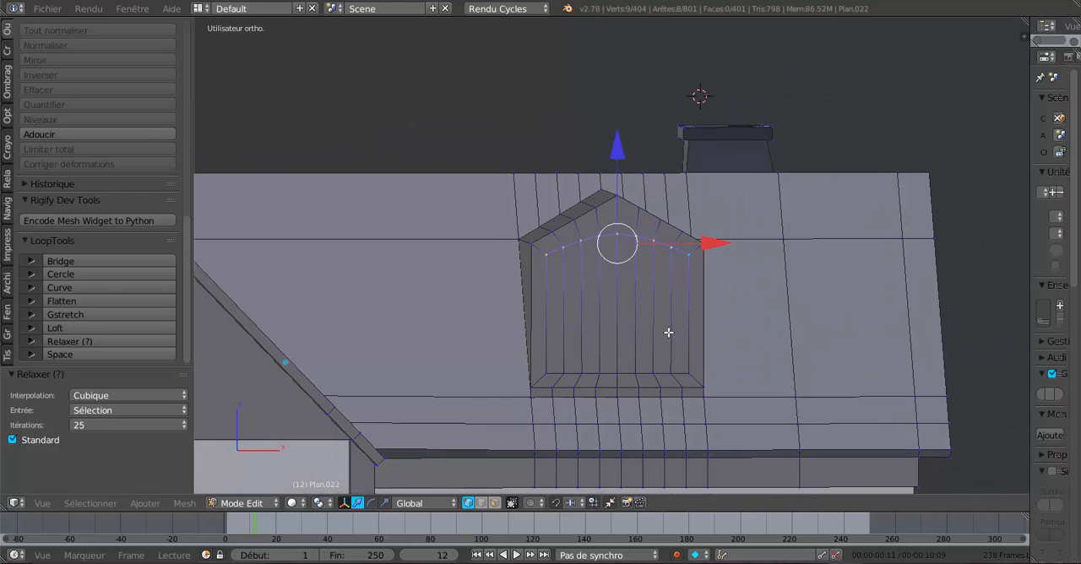
middle_click_drag(656, 370, 626, 376)
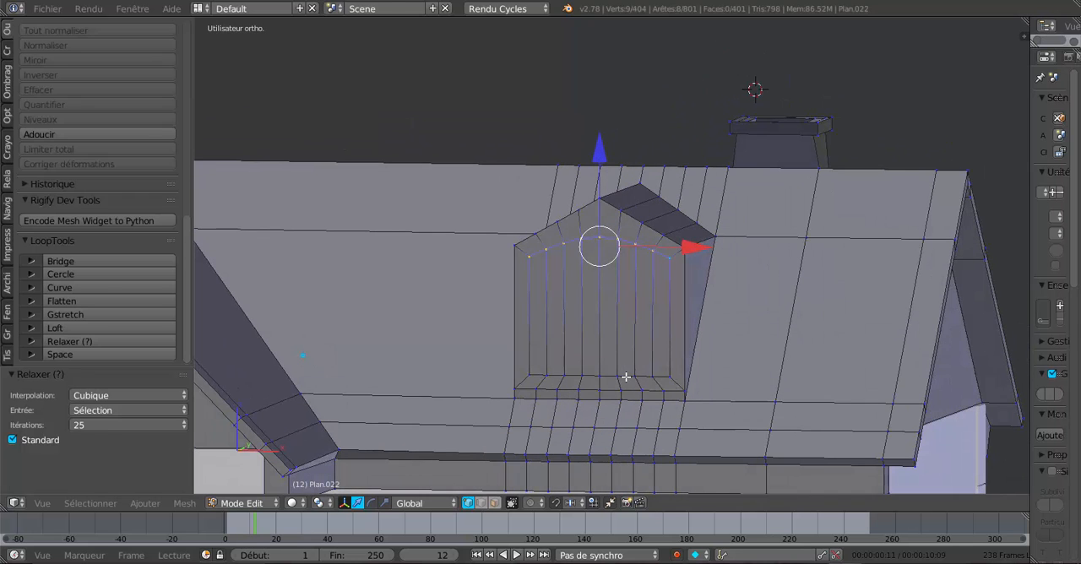
left_click(495, 503)
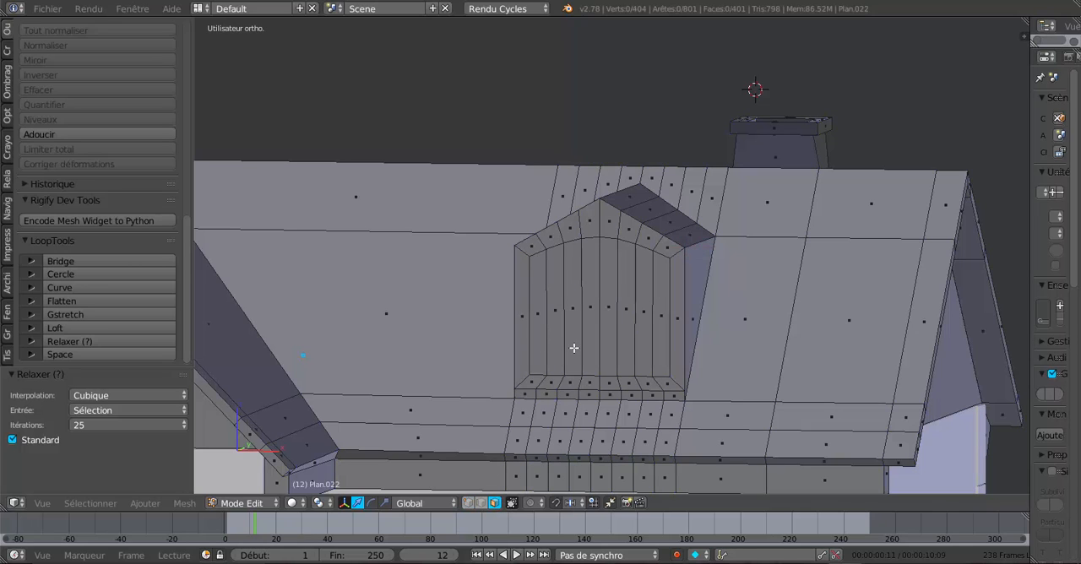
key("c")
mouse_move(573, 313)
left_mouse_down()
mouse_move(596, 309)
mouse_move(627, 323)
left_mouse_up()
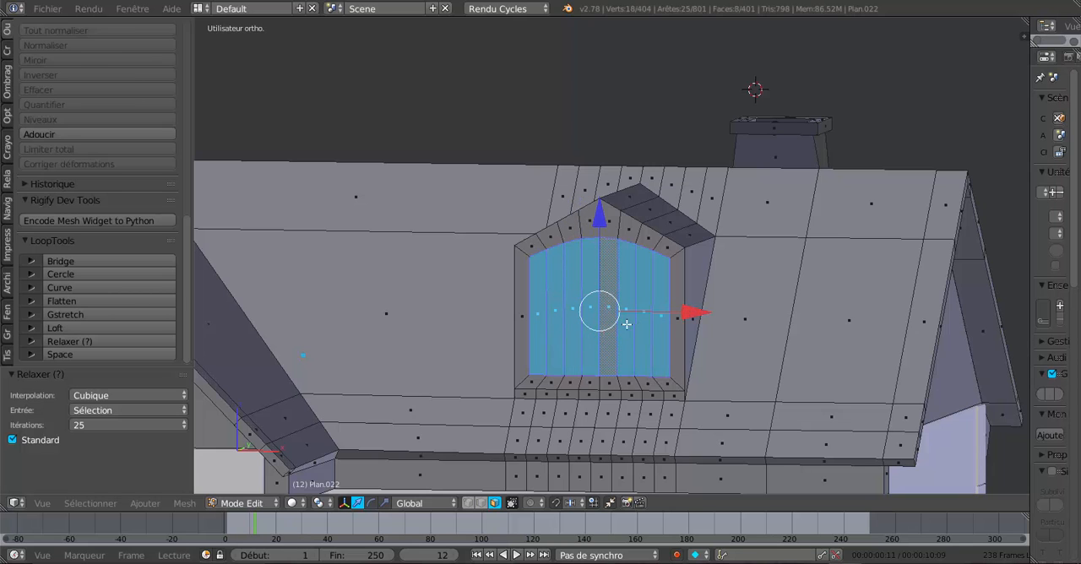
middle_click_drag(609, 347, 566, 359)
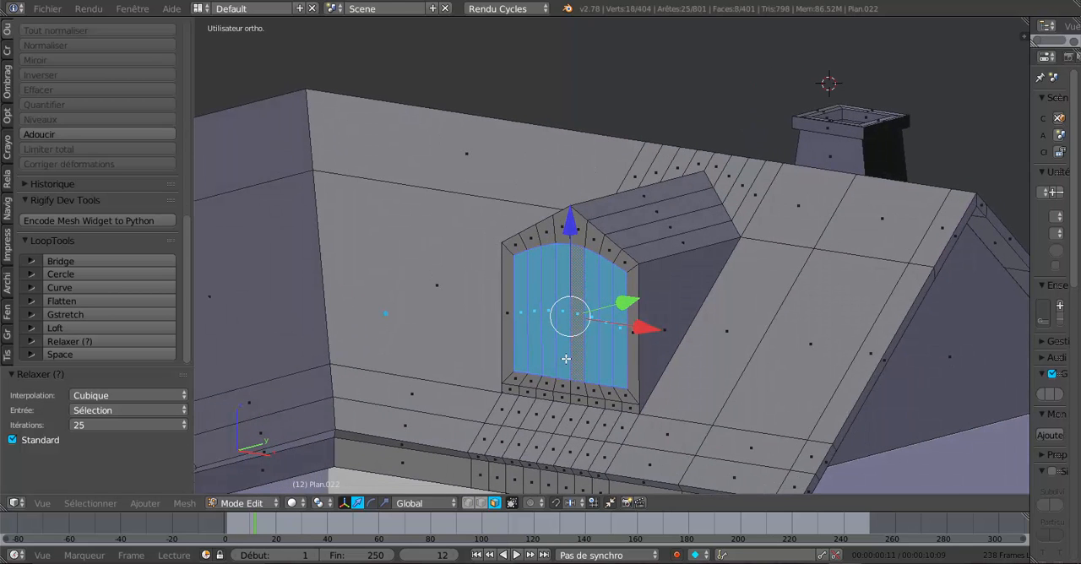
key("e")
right_click(566, 359)
left_click_drag(616, 301, 637, 298)
key("Tab")
middle_click_drag(600, 366, 619, 384)
key("Tab")
- Duplicate the recessed window faces, offsetting the copy along Y, and hide the copy
scroll(642, 365, "up", 4)
scroll(659, 384, "down", 3)
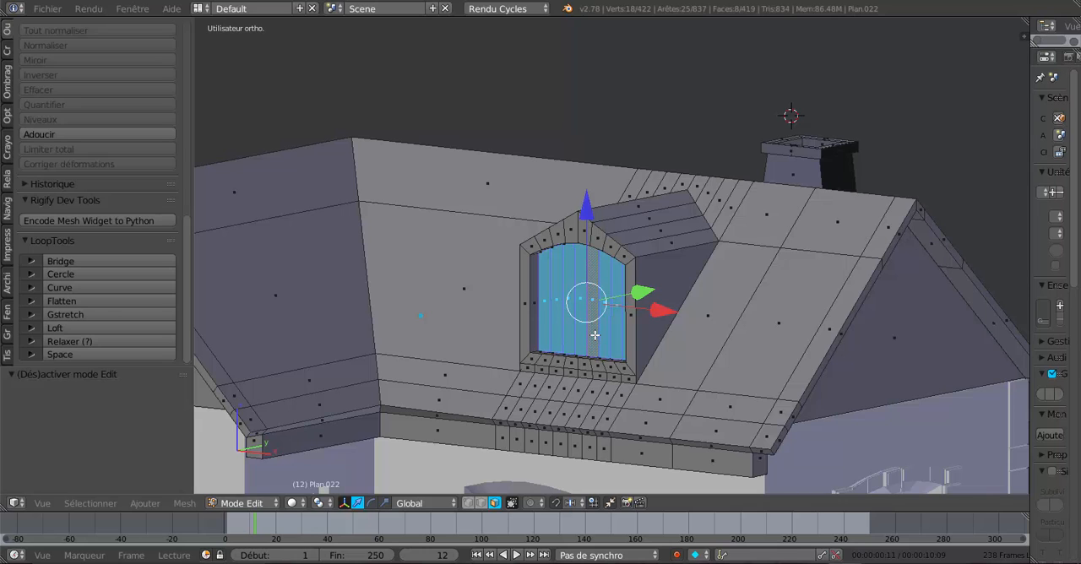
key("shift+d")
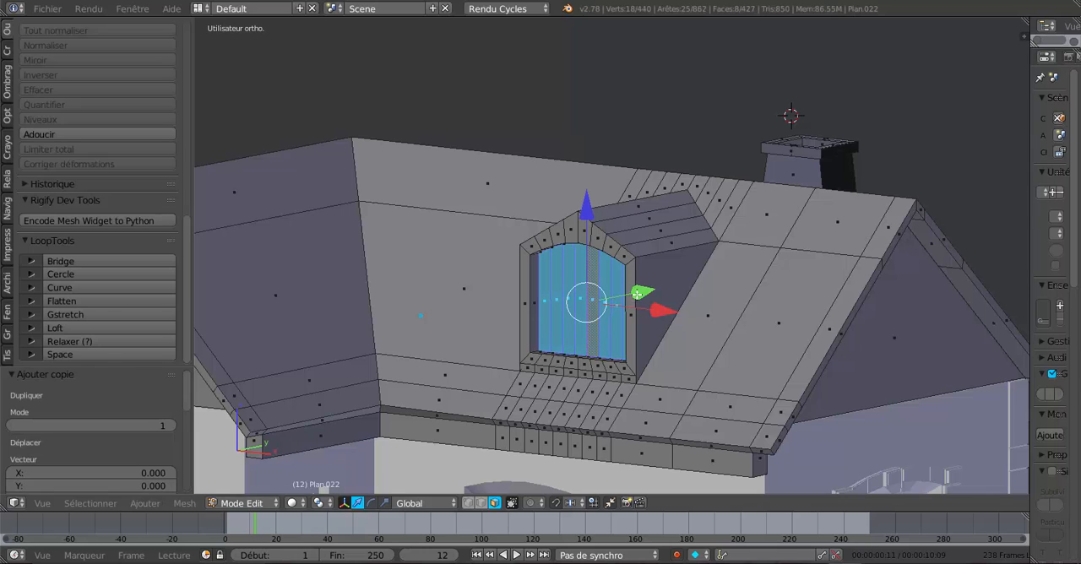
key("g")
key("y")
left_click(571, 339)
key("h")
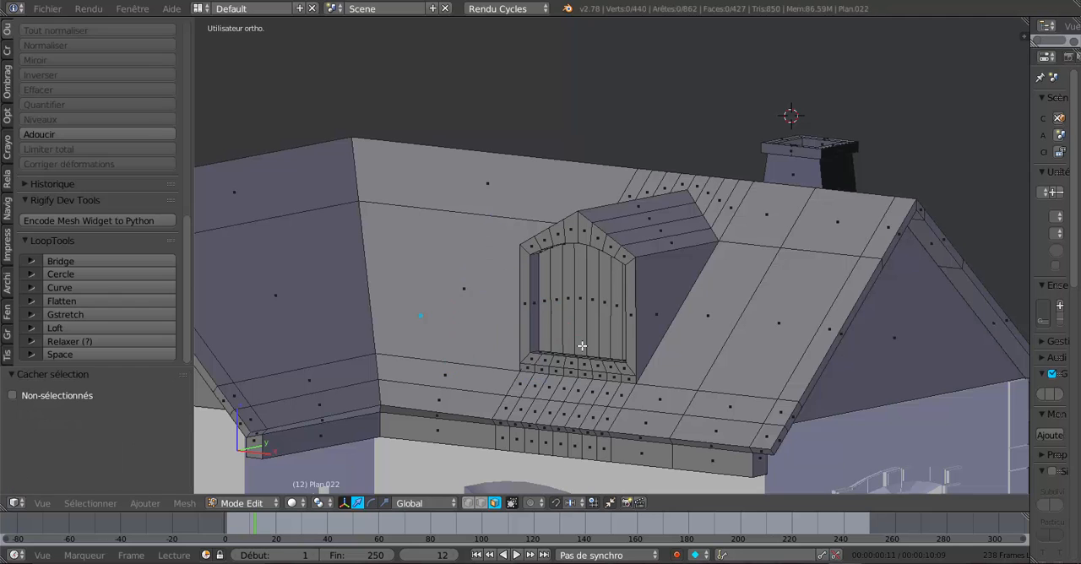
- Delete the eight recessed faces still filling the dormer's window opening
middle_click_drag(582, 346, 628, 349)
scroll(628, 350, "up", 3)
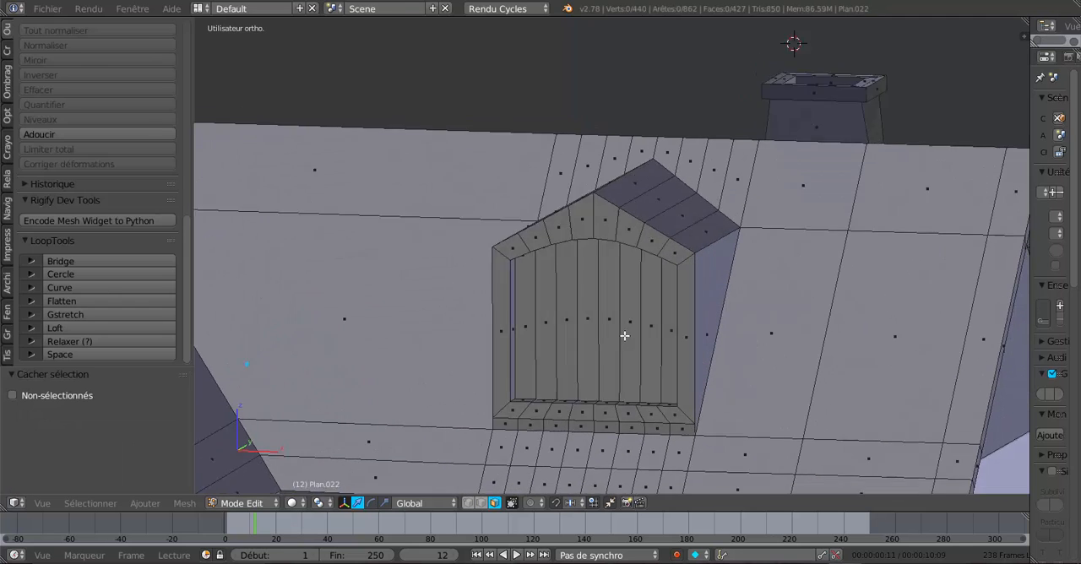
key("c")
left_click_drag(553, 313, 643, 313)
right_click(643, 312)
middle_click_drag(598, 340, 584, 343)
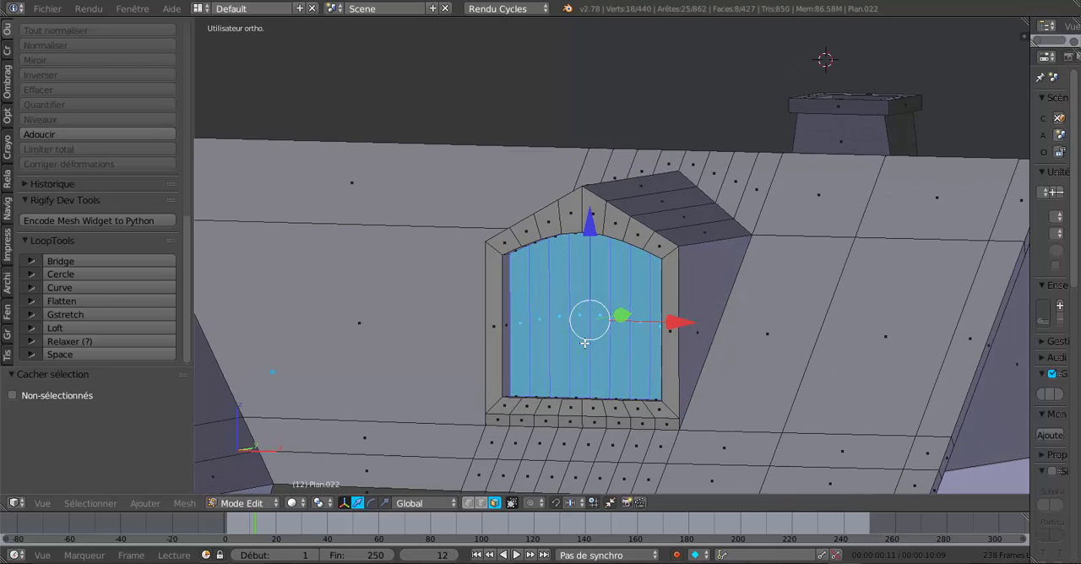
key("x")
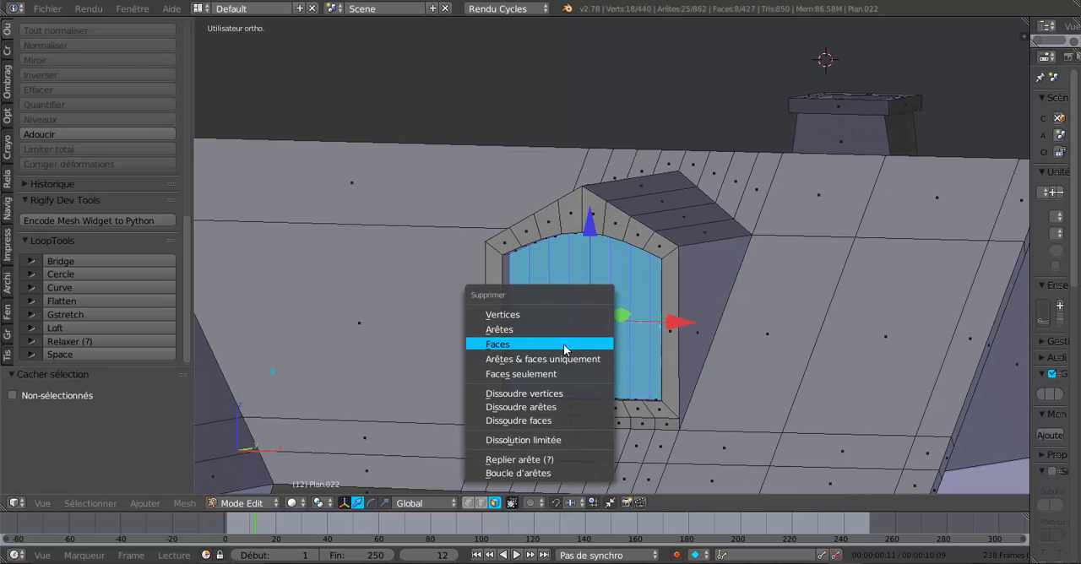
left_click(566, 345)
- Delete the eight main roof faces enclosed by the dormer, working through the window opening
middle_click_drag(566, 342, 672, 319)
right_click(686, 321)
scroll(671, 319, "up", 2)
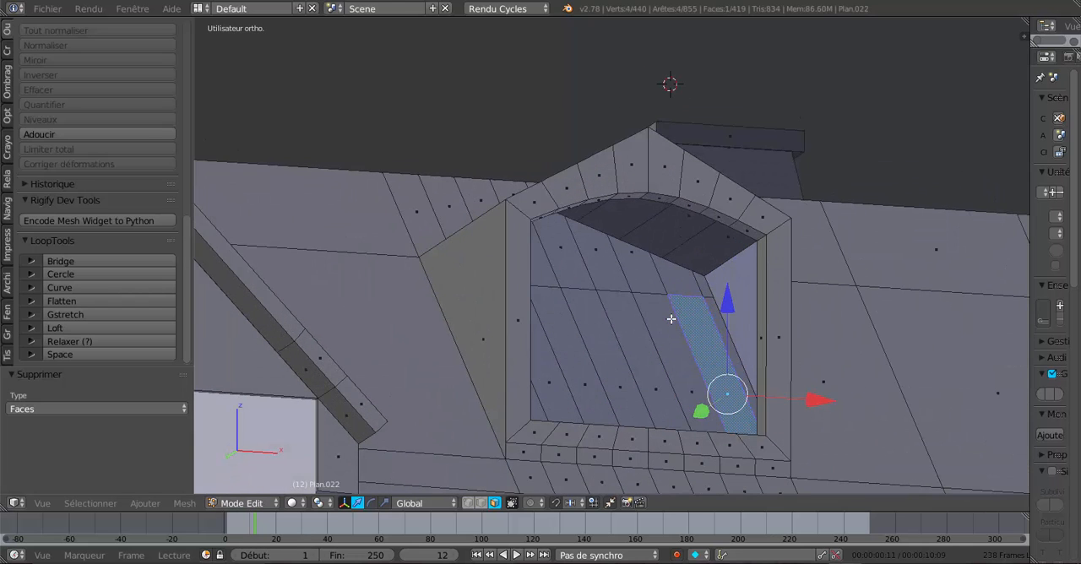
right_click(720, 327, "shift")
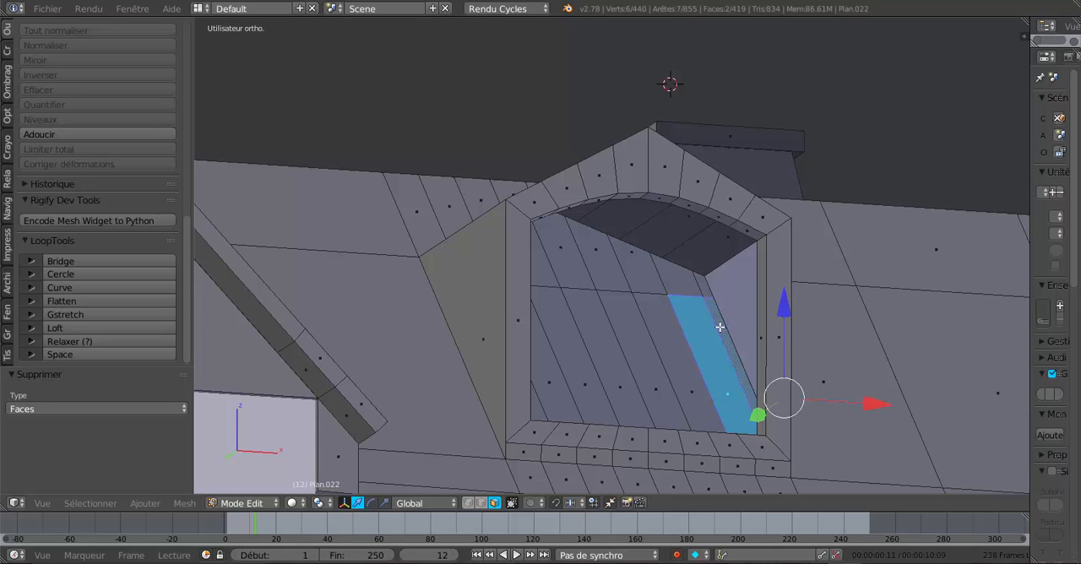
right_click(664, 330)
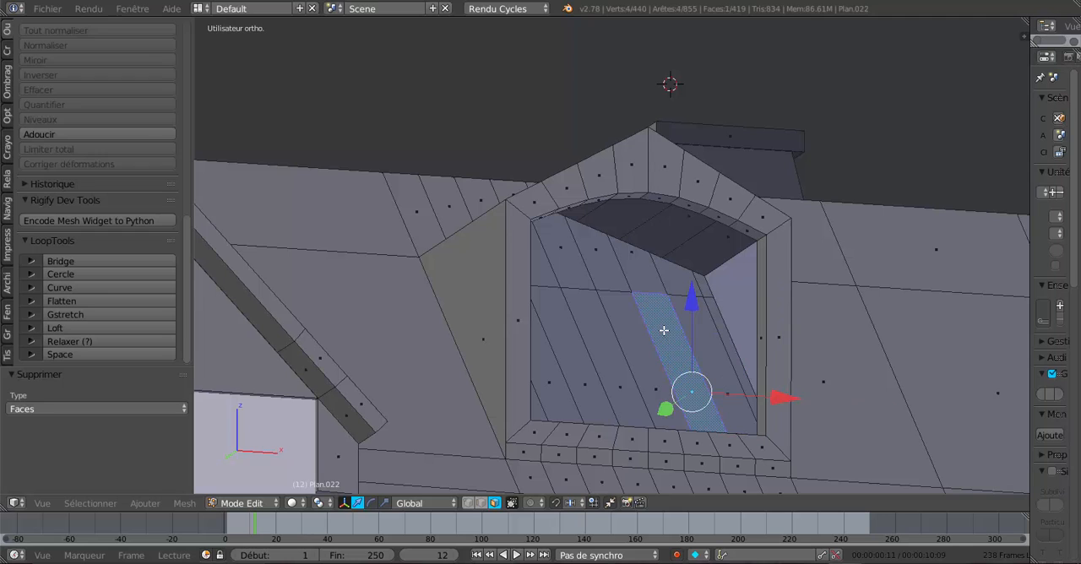
right_click(721, 329)
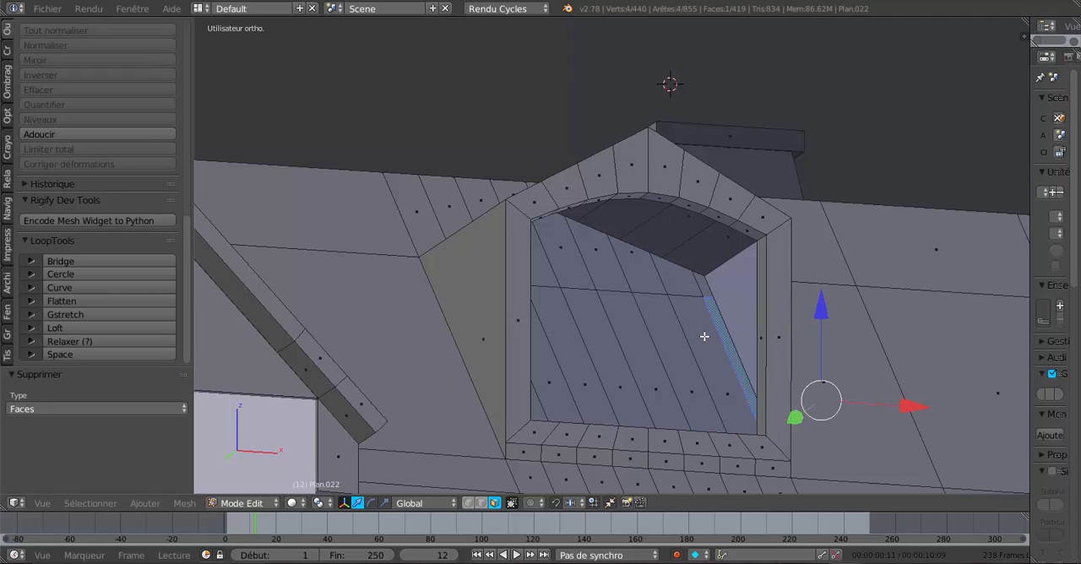
right_click(704, 336, "shift")
right_click(634, 302, "shift")
middle_click_drag(609, 343, 577, 349)
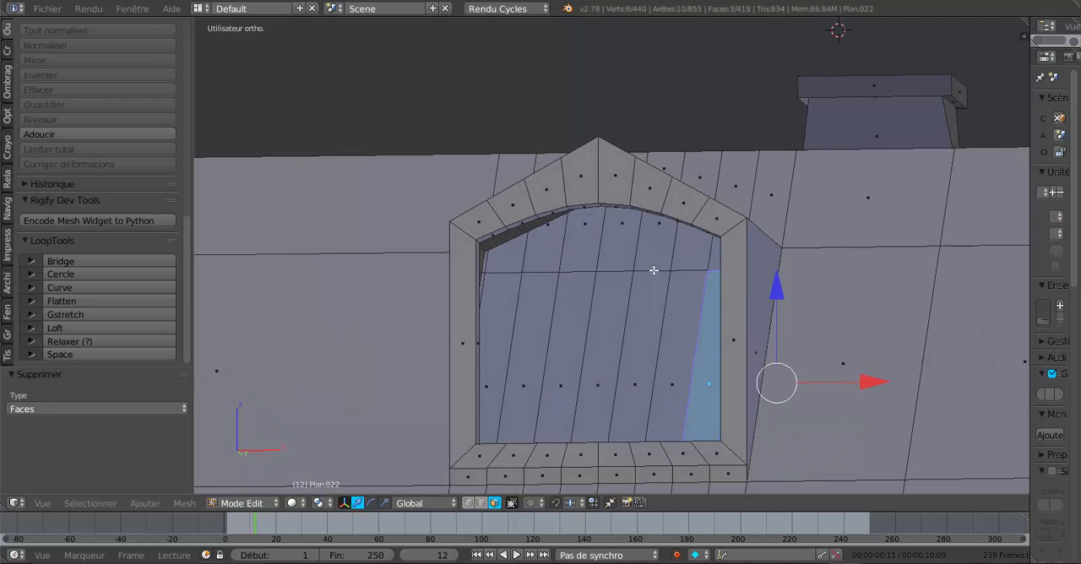
right_click(661, 313, "shift")
right_click(608, 319, "shift")
right_click(587, 322, "shift")
right_click(567, 323, "shift")
right_click(525, 339, "shift")
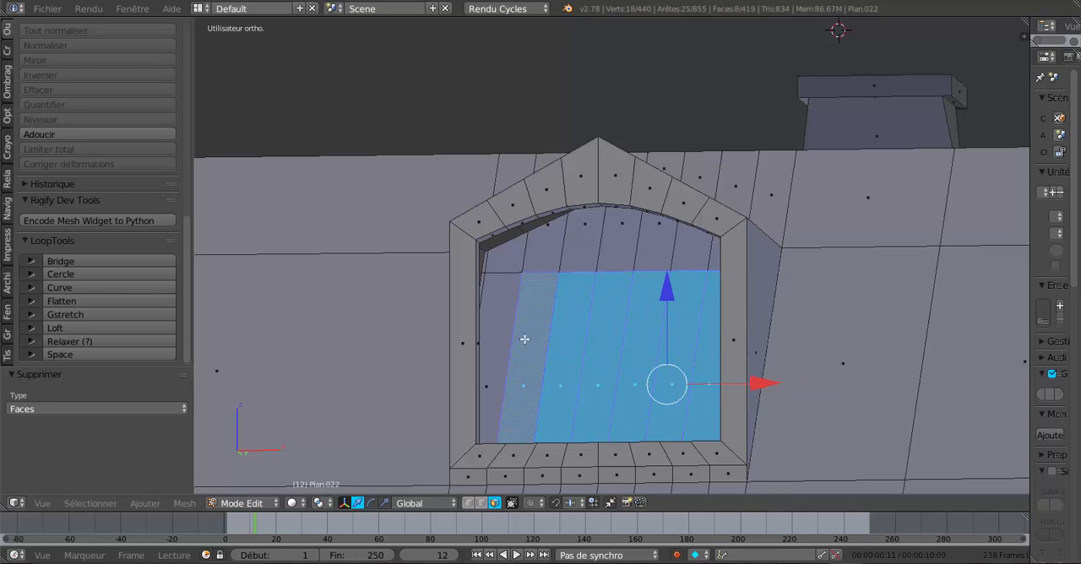
right_click(513, 343, "shift")
right_click(518, 338, "shift")
right_click(498, 341, "shift")
middle_click_drag(565, 343, 549, 346)
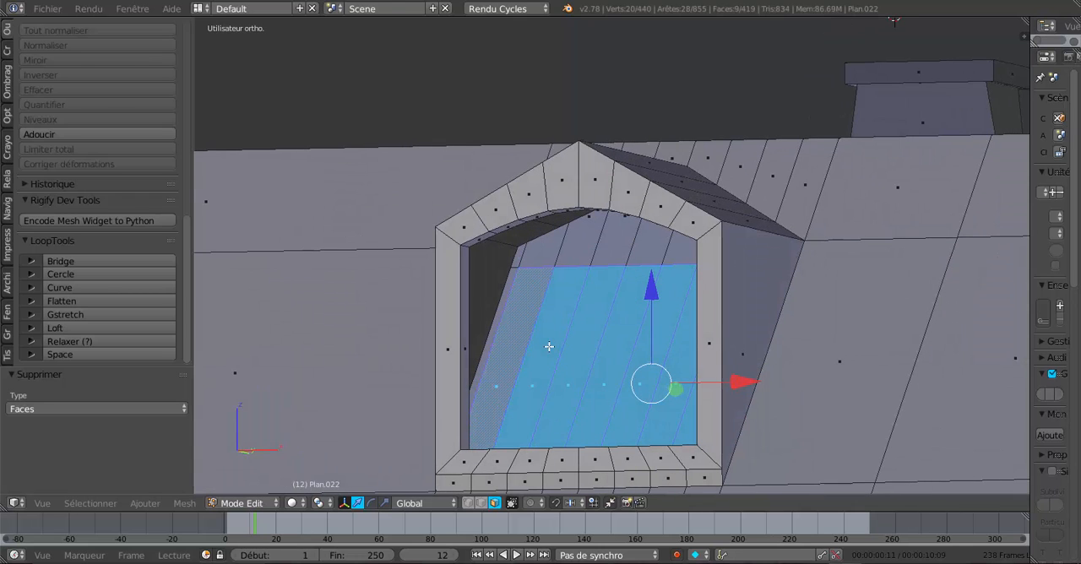
middle_click_drag(615, 337, 659, 364)
right_click(729, 343, "shift")
key("x")
left_click(614, 366)
- Extrude the eight top faces of the dormer's gabled roof and raise them by 0.029 along Z
scroll(667, 323, "up", 3)
scroll(668, 322, "up", 1)
right_click(698, 261)
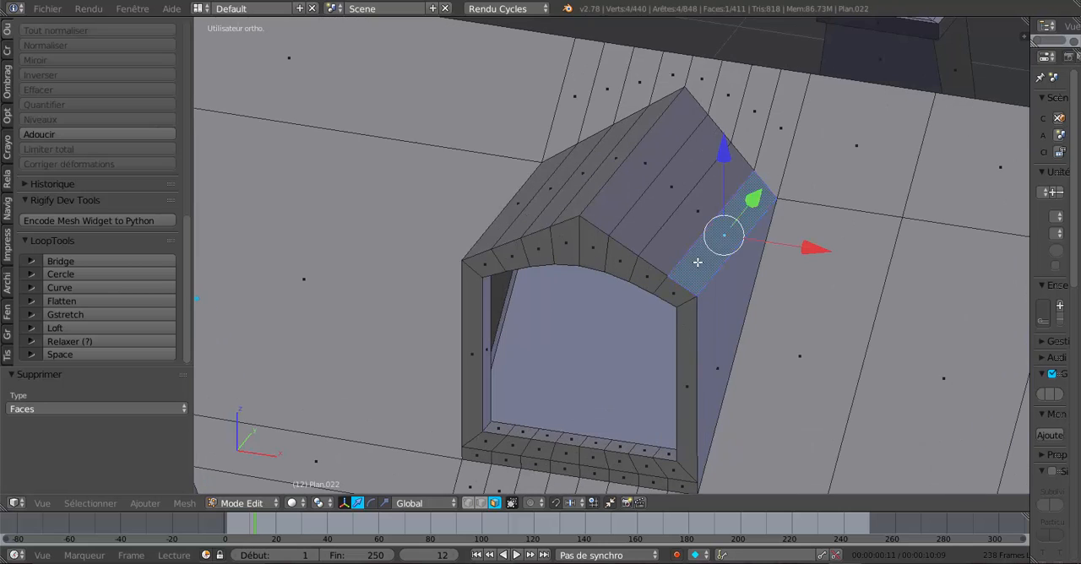
right_click(679, 239, "shift")
right_click(648, 211, "shift")
right_click(619, 192, "shift")
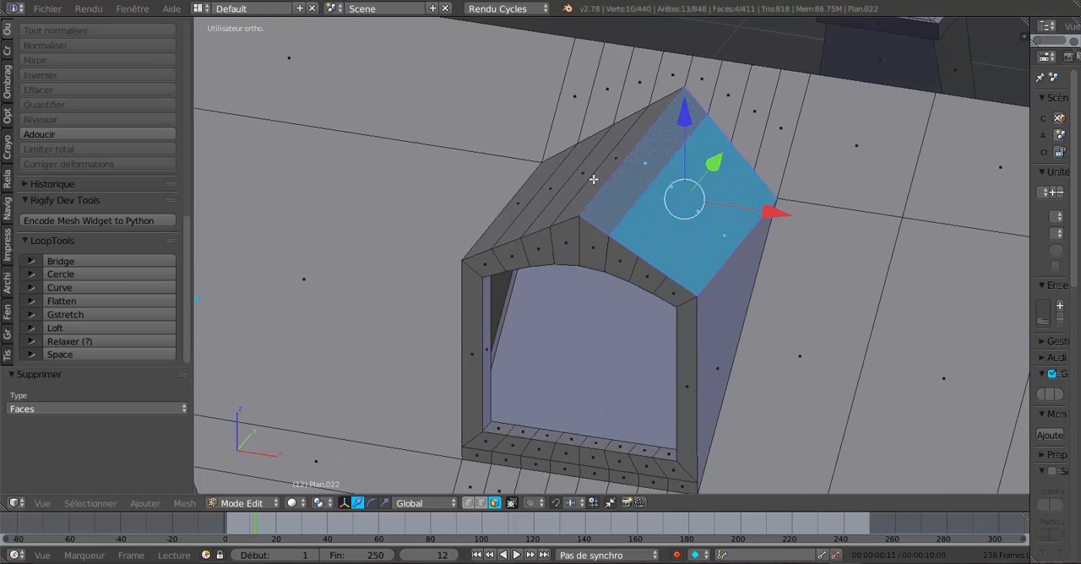
right_click(594, 179, "shift")
right_click(568, 186, "shift")
middle_click_drag(568, 186, 620, 244)
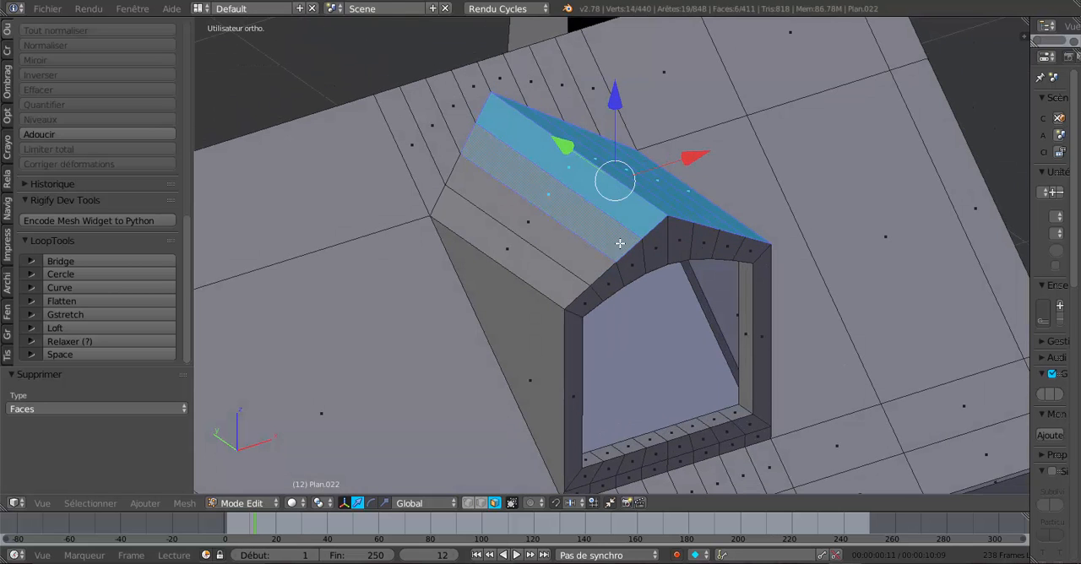
right_click(566, 239, "shift")
right_click(535, 259, "shift")
middle_click_drag(535, 259, 596, 346)
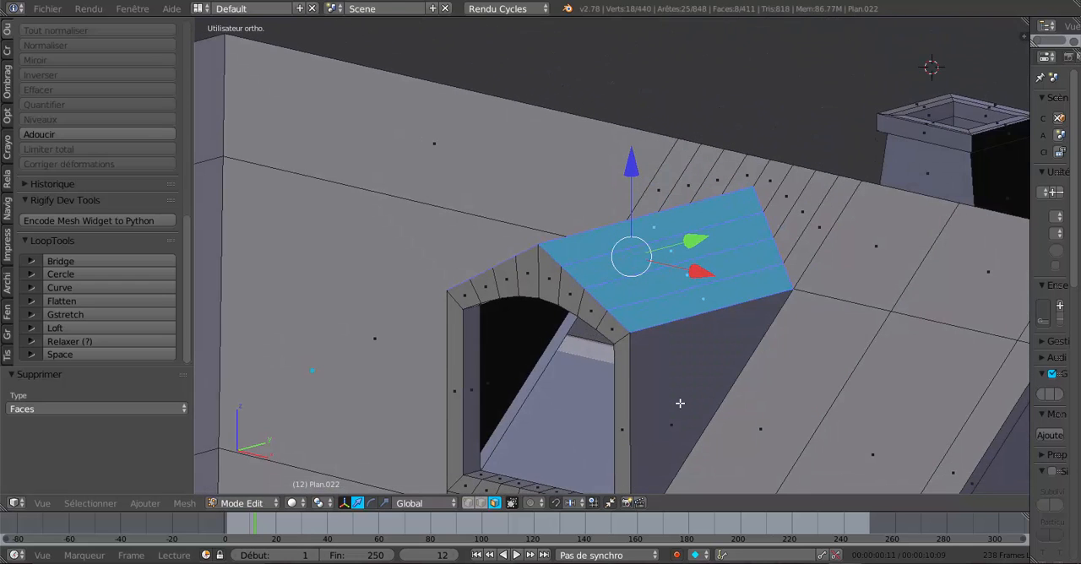
middle_click_drag(681, 403, 684, 399)
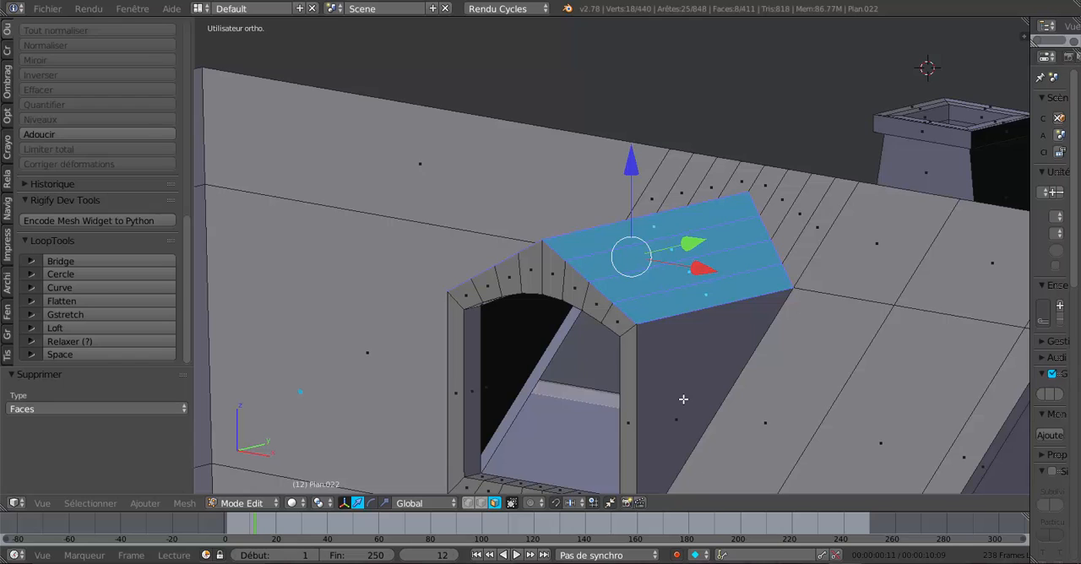
key("e")
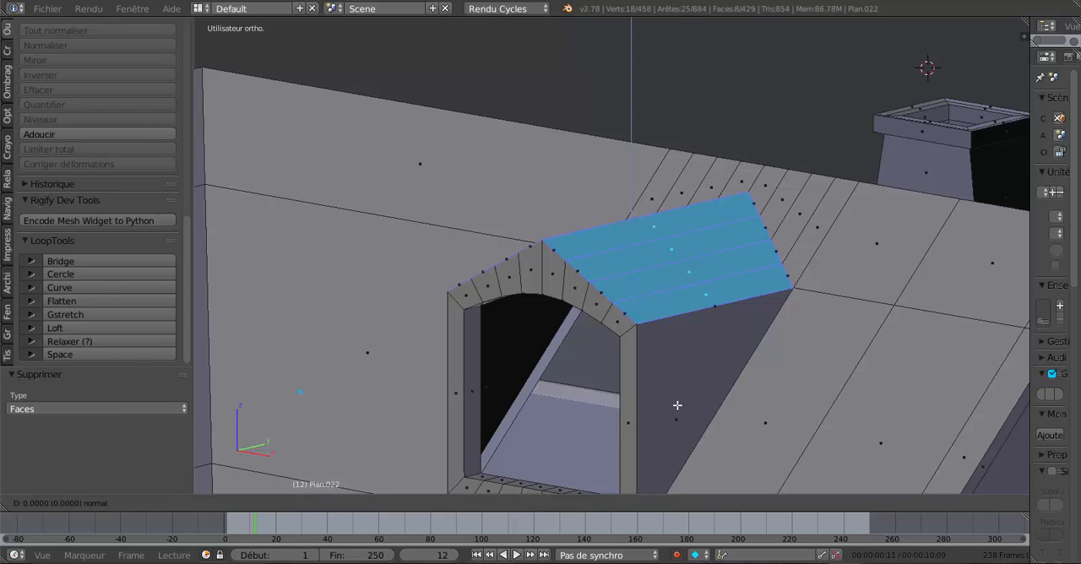
key("Escape")
left_click_drag(634, 163, 637, 153)
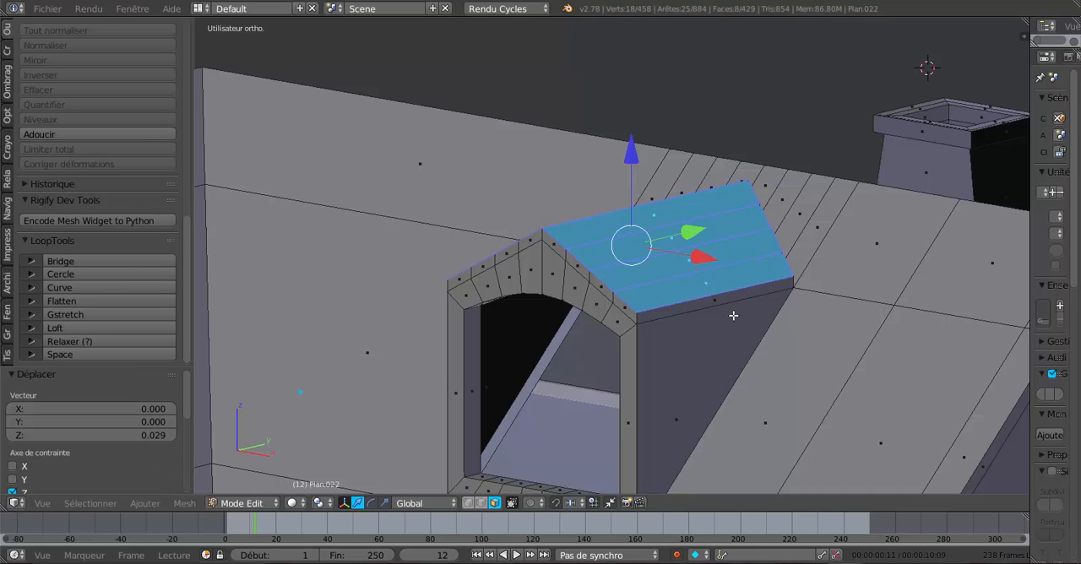
middle_click_drag(637, 152, 643, 316)
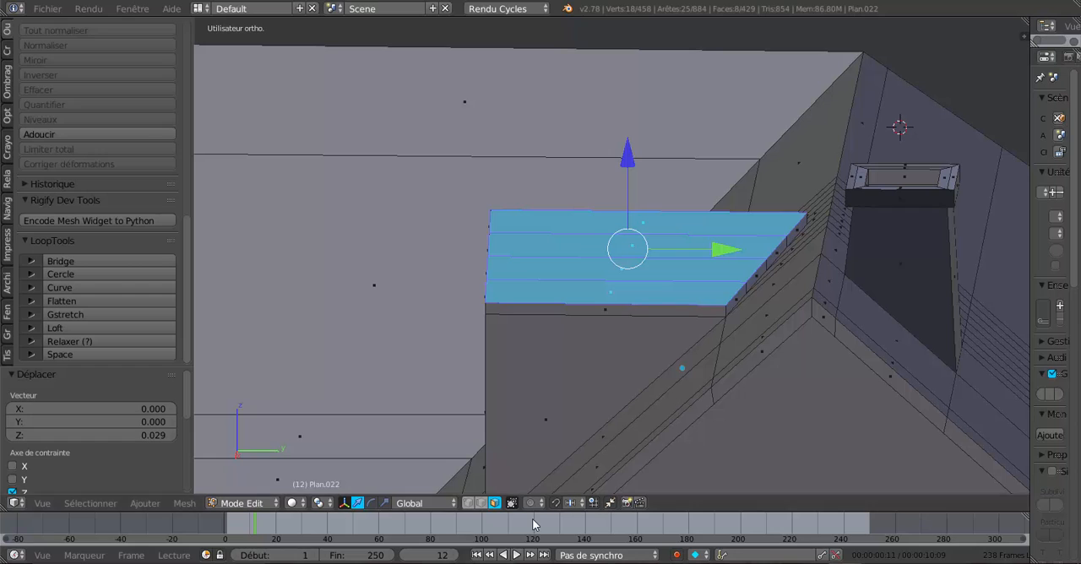
- Select the eight rear edges of the dormer's raised roof and move them 0.032 along Y into the main roof
left_click(480, 503)
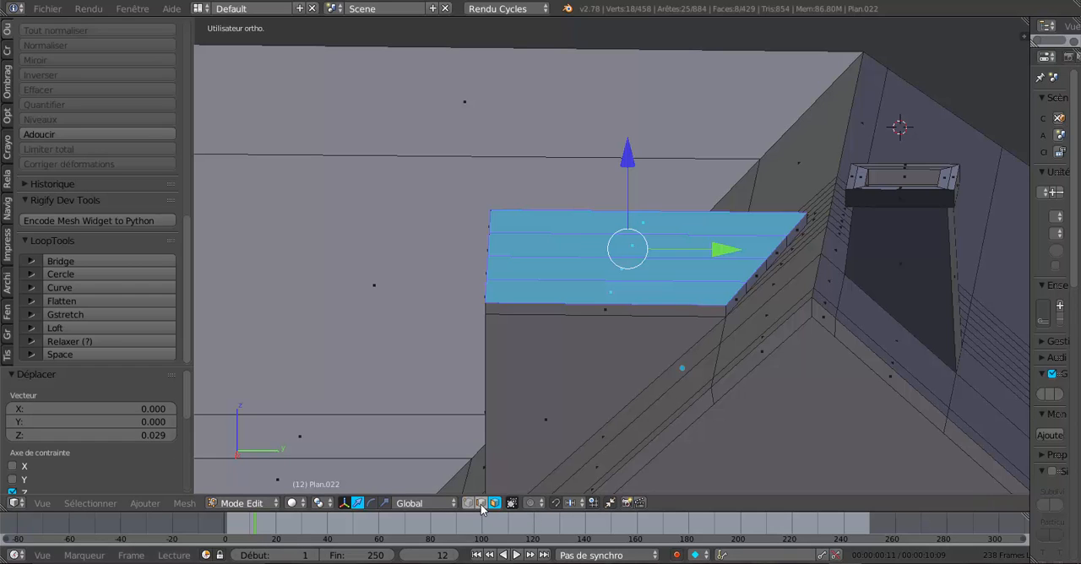
middle_click_drag(739, 307, 752, 335)
right_click(750, 319)
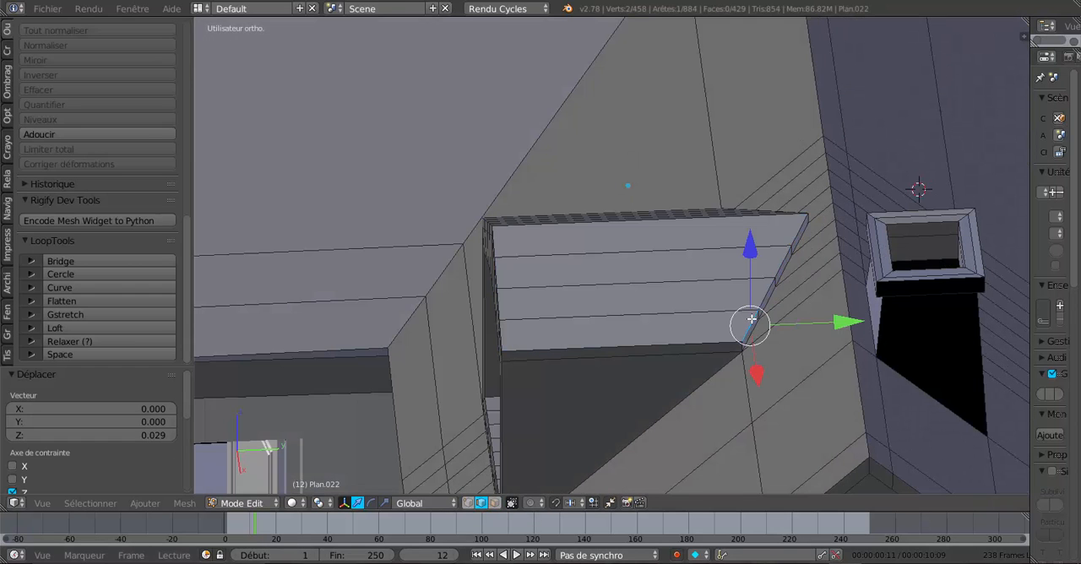
right_click(764, 294, "shift")
right_click(782, 255, "shift")
right_click(790, 232, "shift")
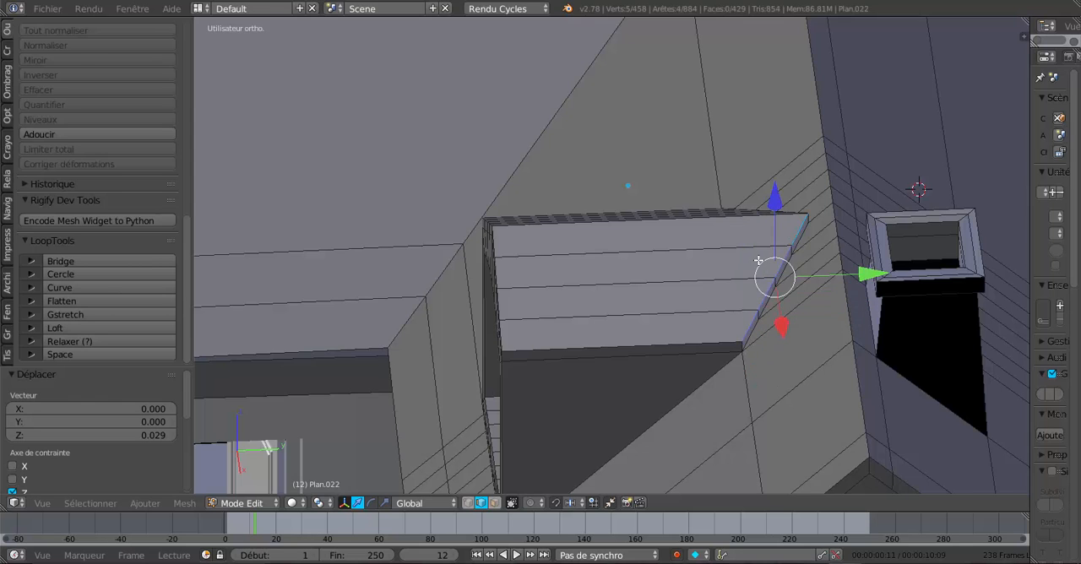
middle_click_drag(761, 261, 957, 261)
right_click(488, 160, "shift")
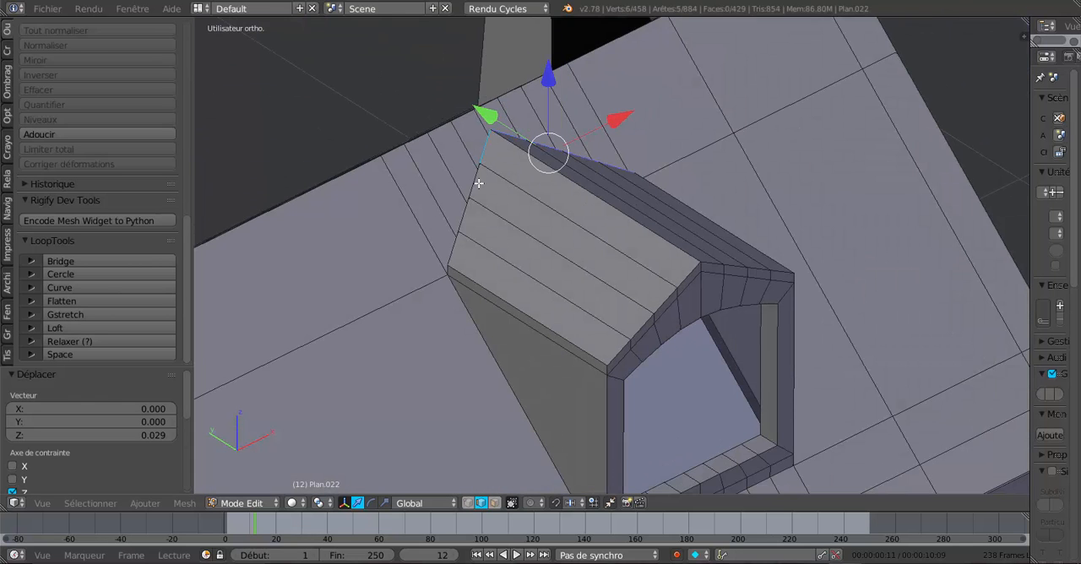
right_click(478, 184, "shift")
right_click(469, 207, "shift")
right_click(462, 248, "shift")
middle_click_drag(673, 246, 697, 235)
key("g")
key("y")
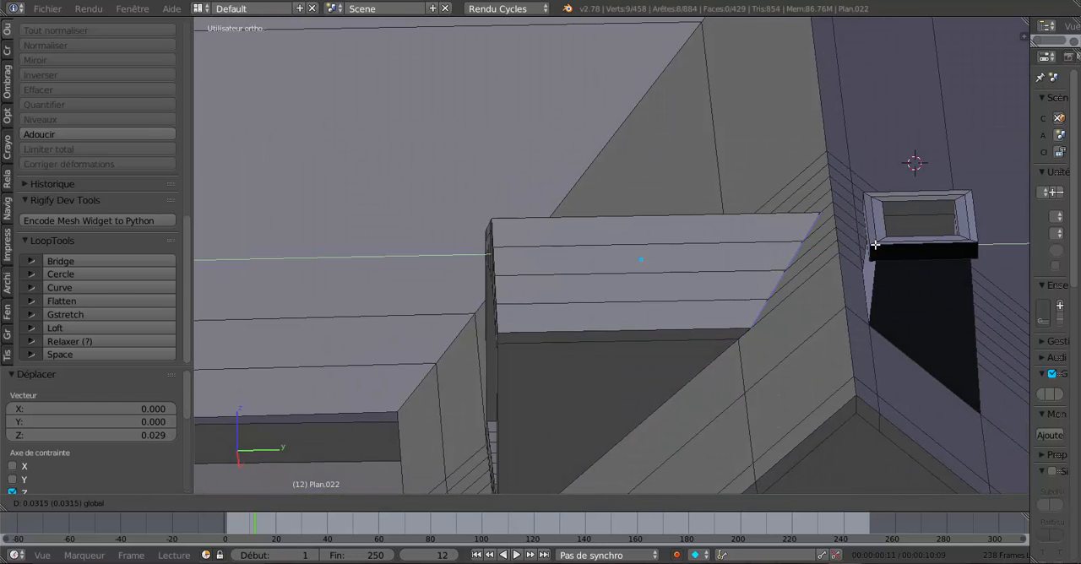
left_click(877, 245)
middle_click_drag(688, 295, 743, 292)
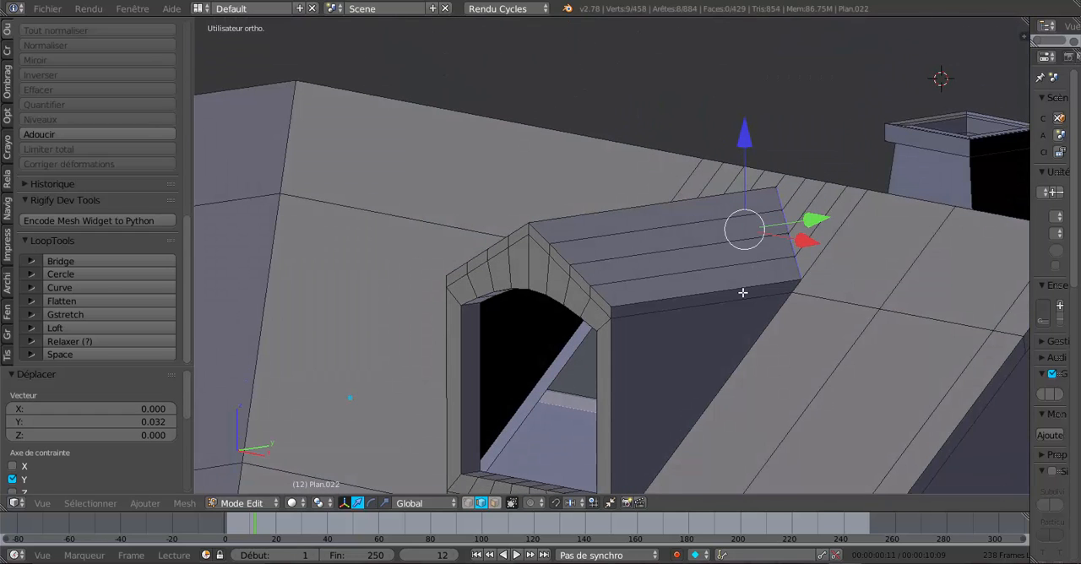
- Extrude the two narrow side faces along the dormer roof's eaves and scale them outward by 1.125 along X
left_click(495, 504)
right_click(679, 305)
middle_click_drag(671, 357, 641, 342)
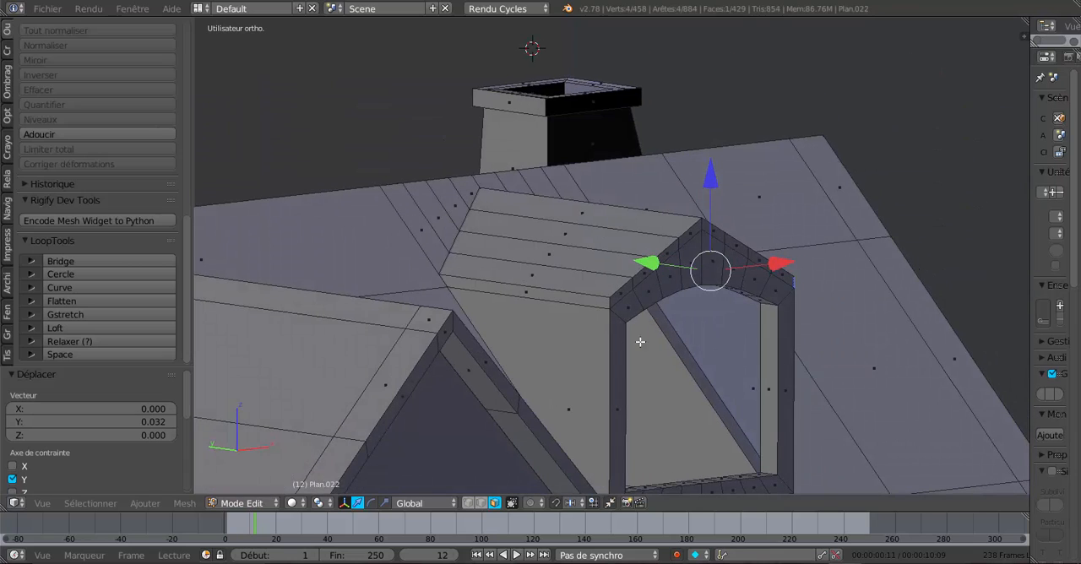
right_click(565, 299, "shift")
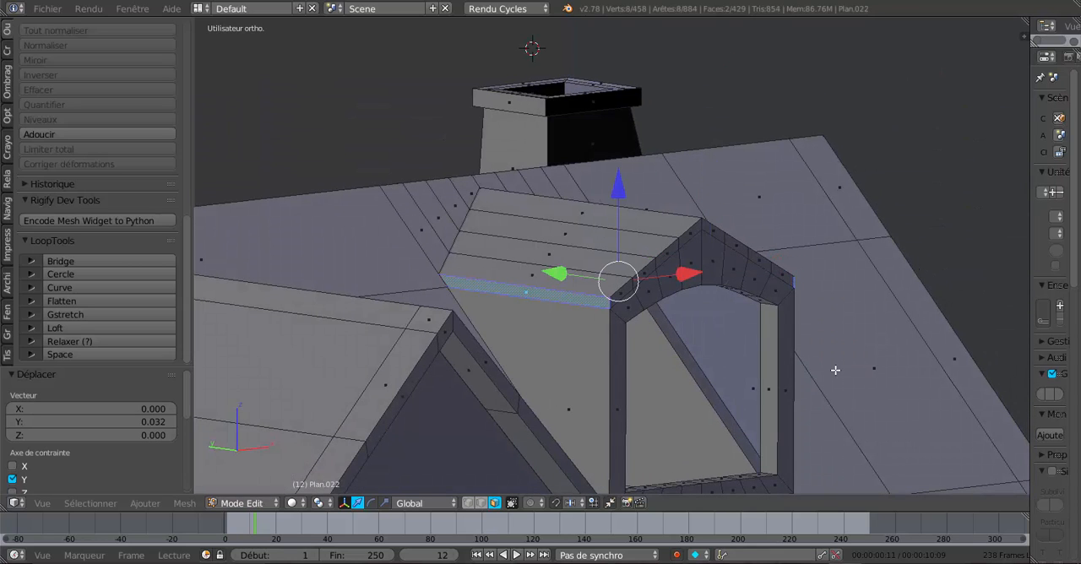
left_click(387, 504)
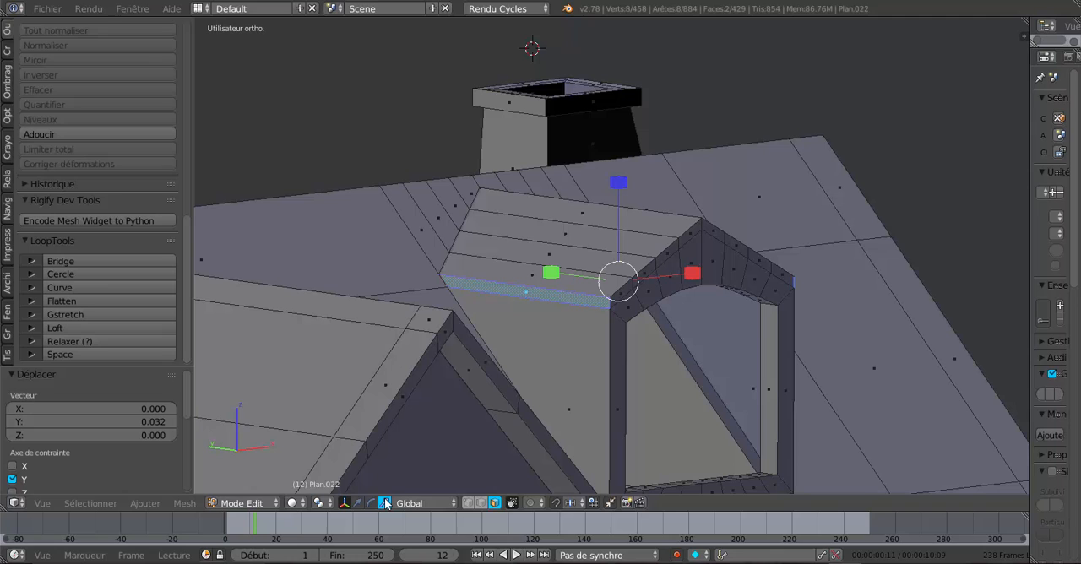
left_click(318, 503)
left_click(328, 441)
key("KP_1")
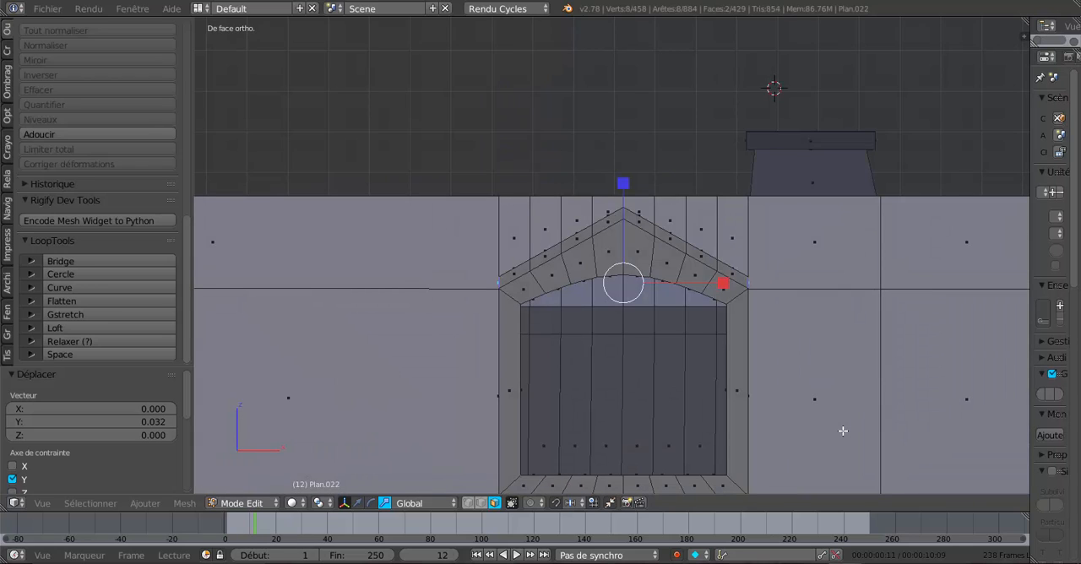
key("e")
right_click(844, 431)
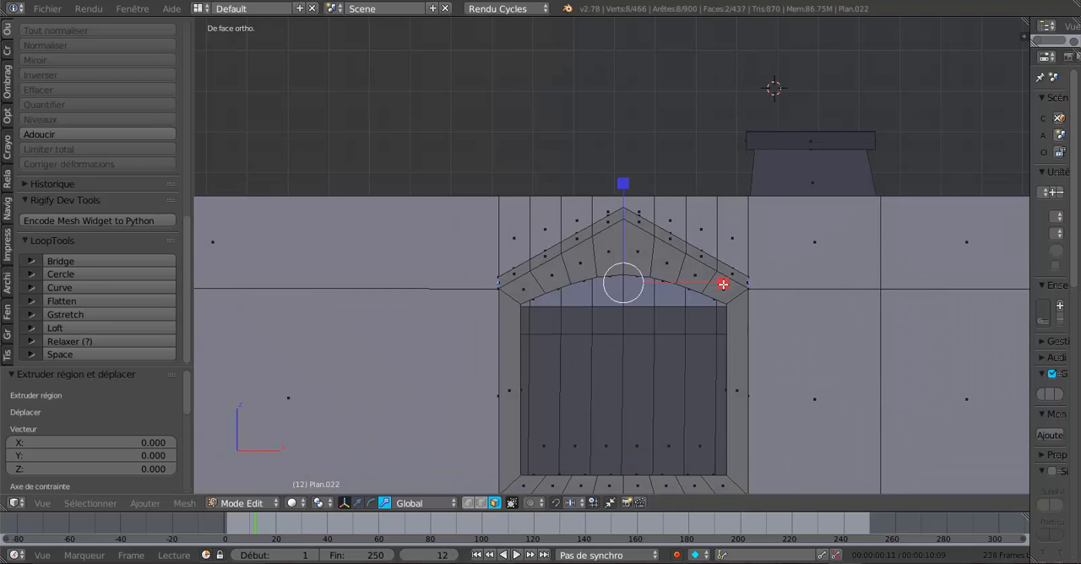
left_click_drag(723, 284, 731, 283)
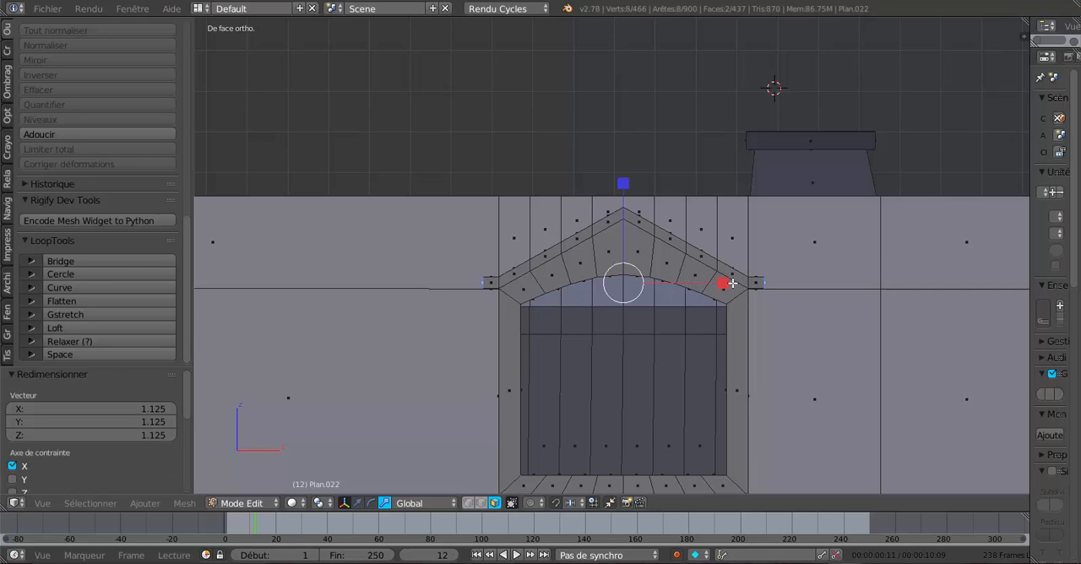
- Lower the dormer's extruded eave faces by 0.025 along Z to follow the roof slope
left_click(357, 504)
left_click_drag(625, 195, 626, 204)
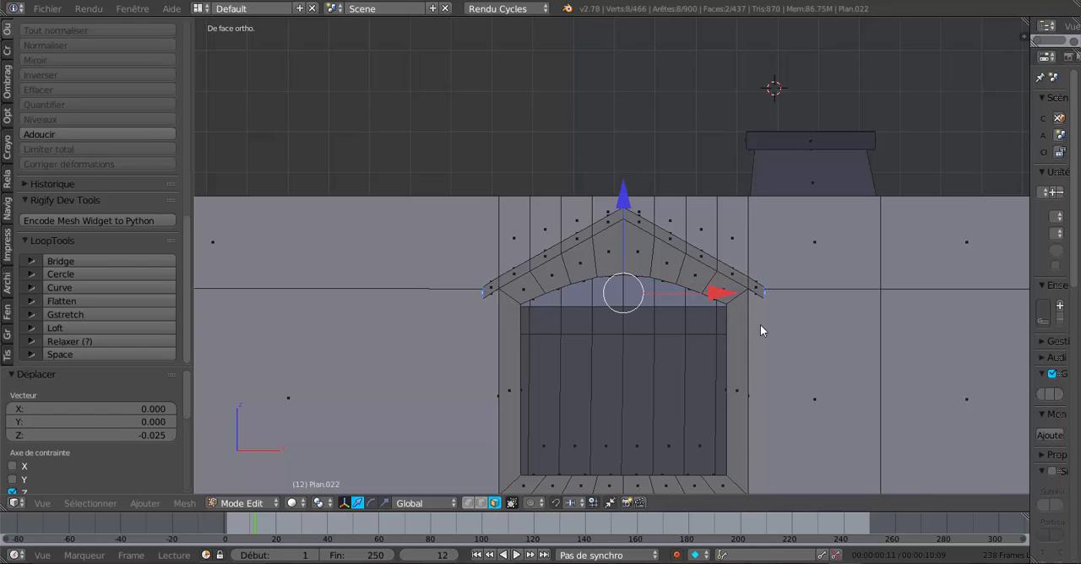
key("Tab")
middle_click_drag(761, 324, 842, 387)
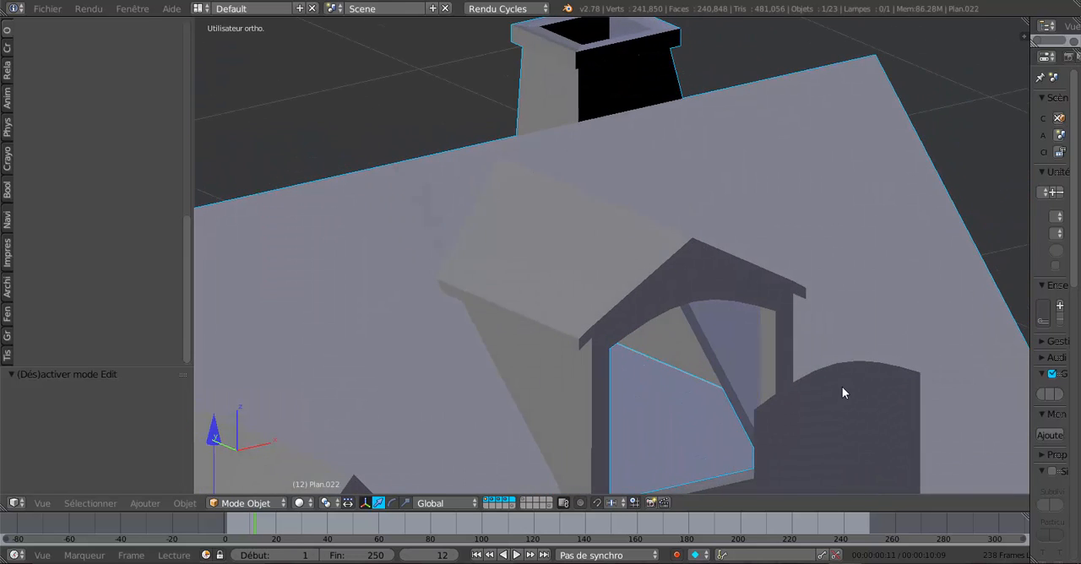
- Extrude the ten narrow front faces along the dormer's gable edge and pull them forward along Y as an overhang
key("Tab")
scroll(832, 380, "up", 2)
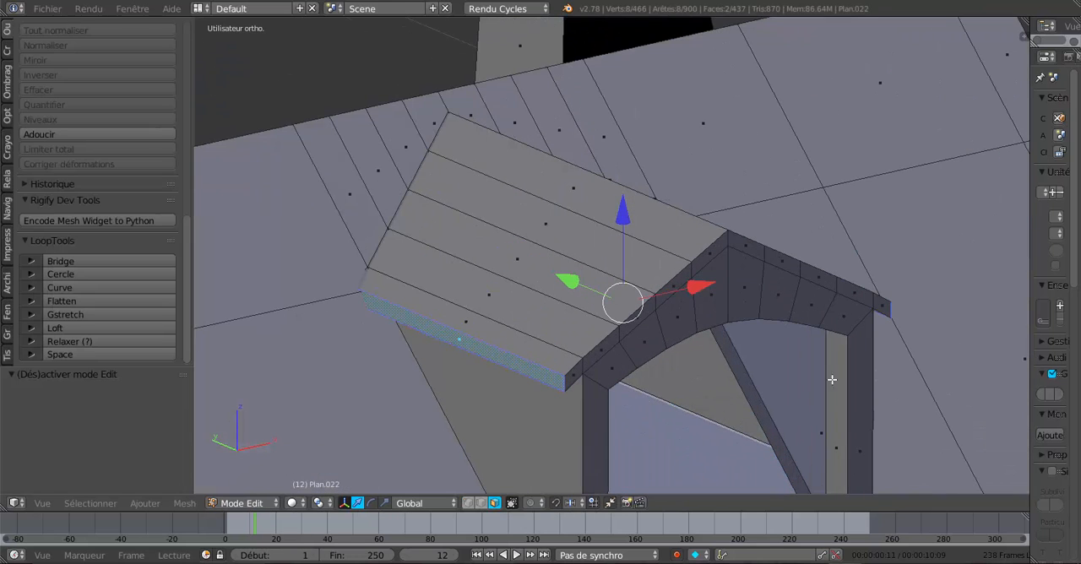
right_click(576, 377)
right_click(598, 352, "shift")
right_click(639, 314, "shift")
right_click(677, 280, "shift")
right_click(714, 254, "shift")
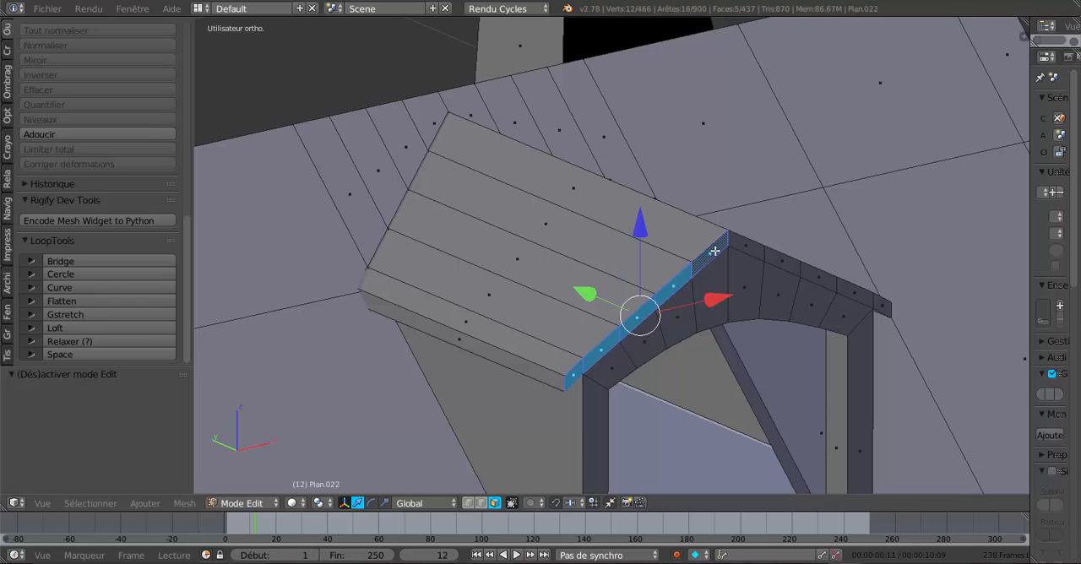
right_click(748, 247, "shift")
right_click(786, 263, "shift")
right_click(828, 282, "shift")
right_click(870, 297, "shift")
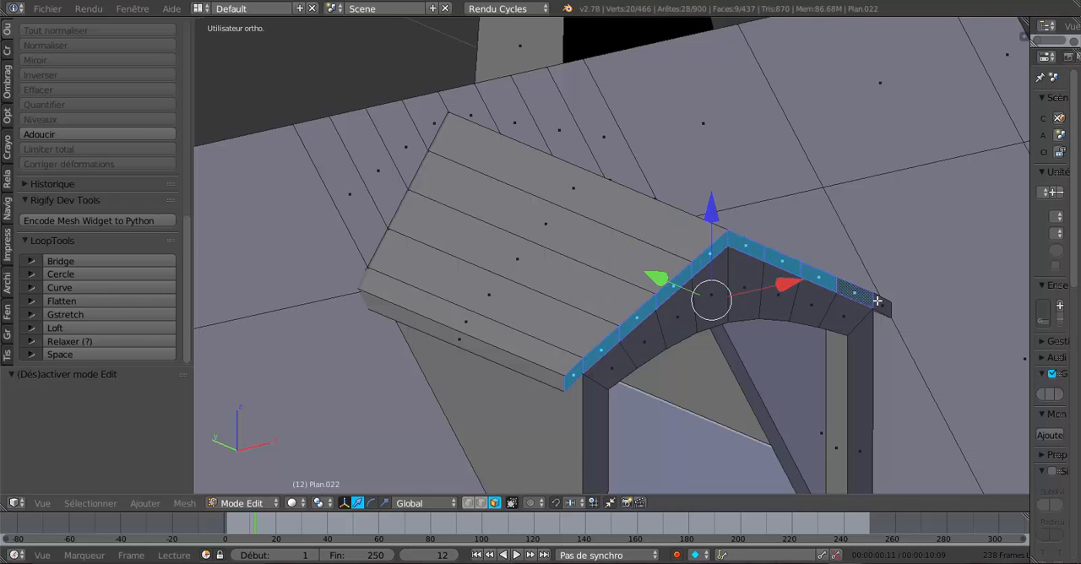
right_click(879, 304, "shift")
middle_click_drag(880, 304, 717, 362)
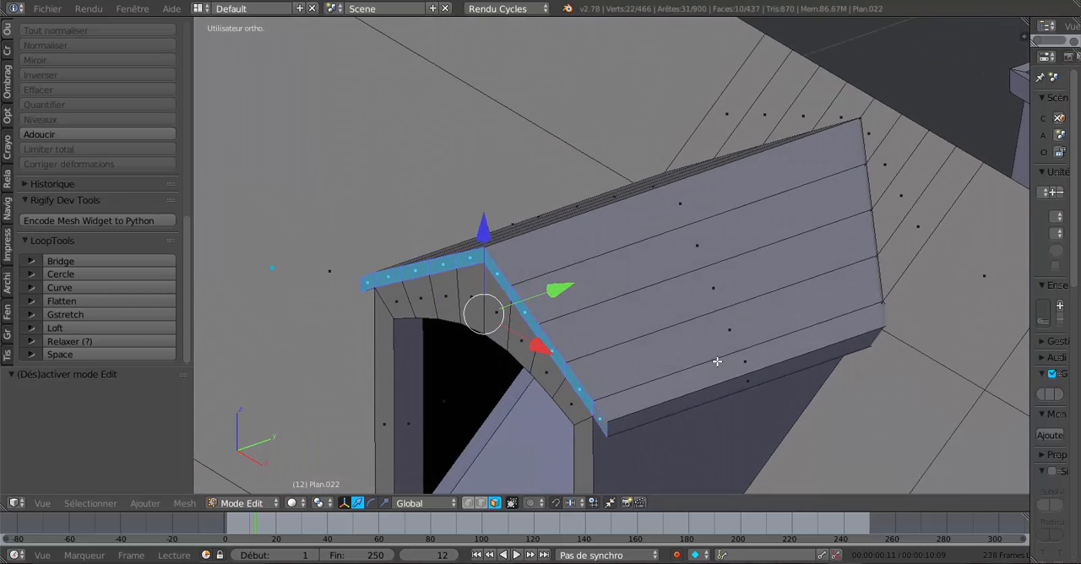
key("e")
right_click(710, 361)
left_click_drag(560, 290, 538, 305)
scroll(558, 321, "down", 3)
key("Tab")
middle_click_drag(558, 321, 791, 353)
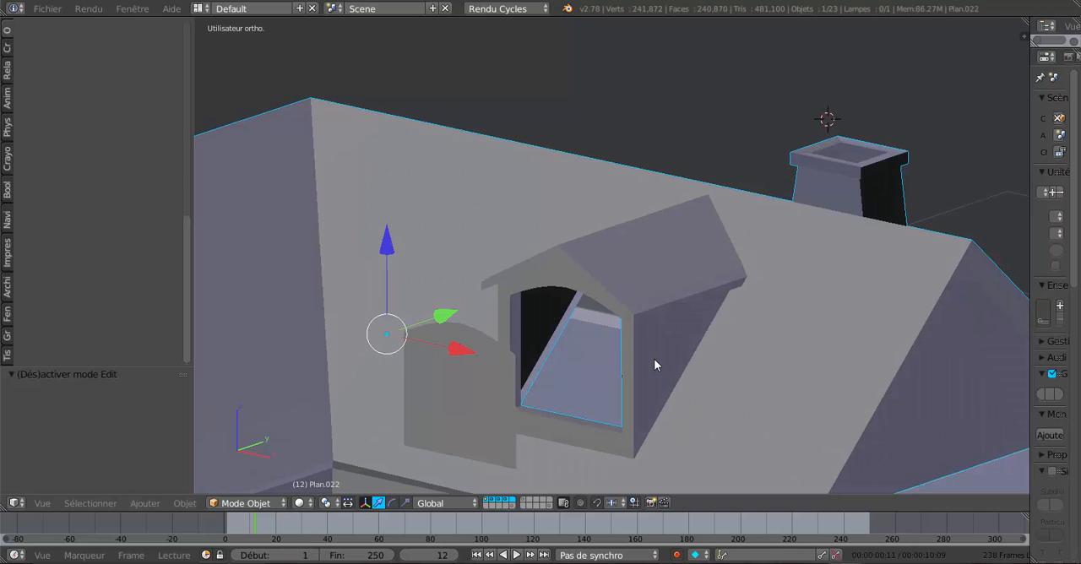
key("Tab")
key("Tab")
right_click(481, 402)
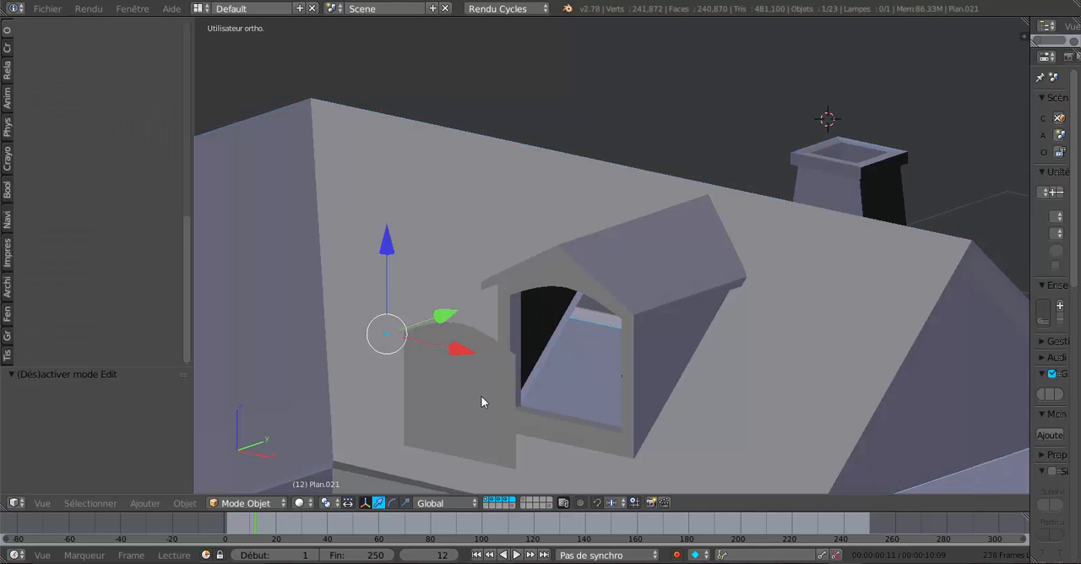
- Reveal the hidden round-topped window faces in the roof mesh
key("Tab")
key("Tab")
right_click(635, 338)
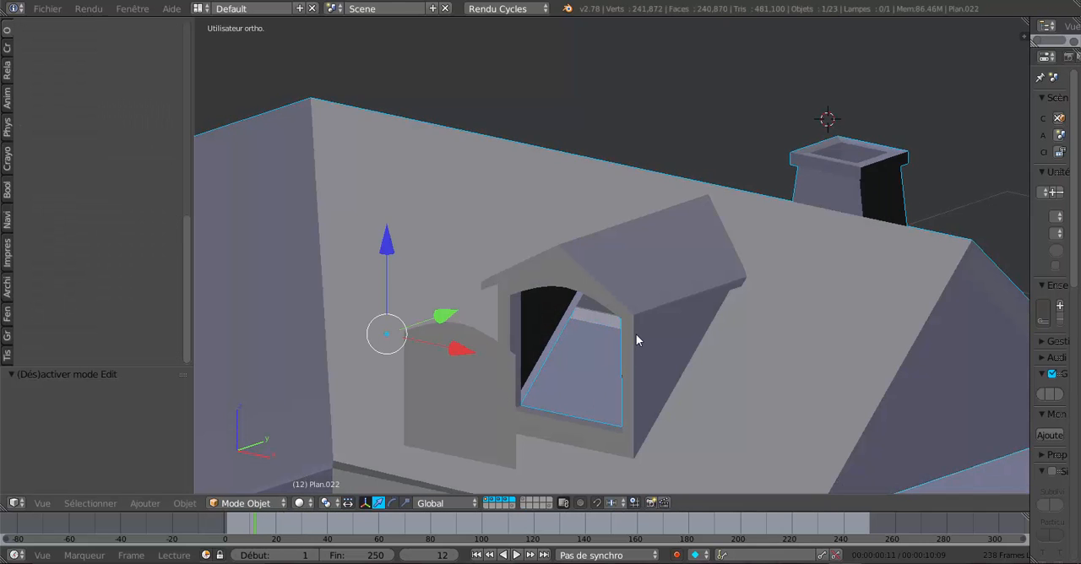
key("Tab")
middle_click_drag(637, 376, 617, 388)
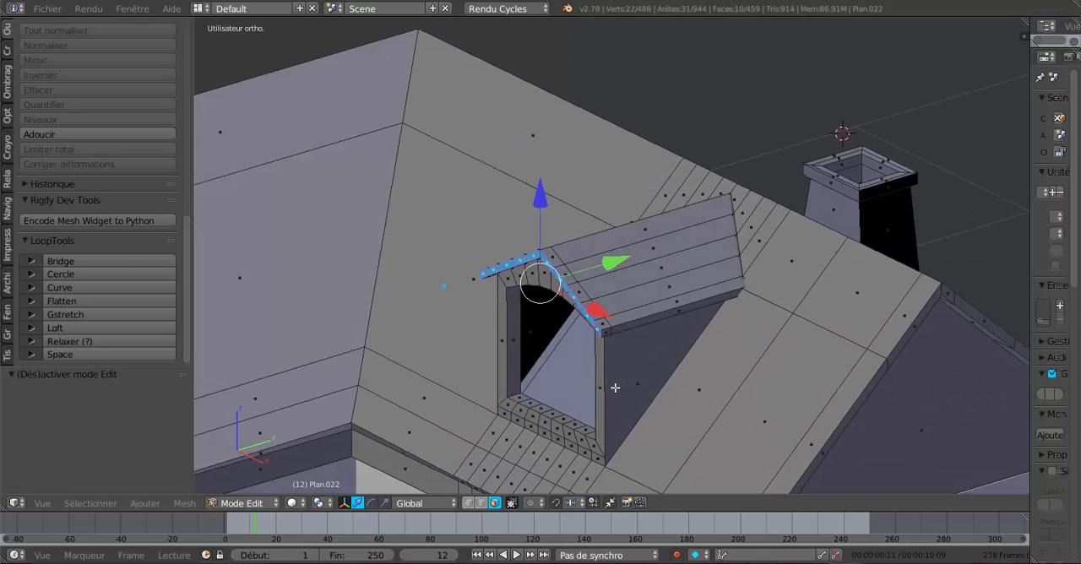
key("alt+h")
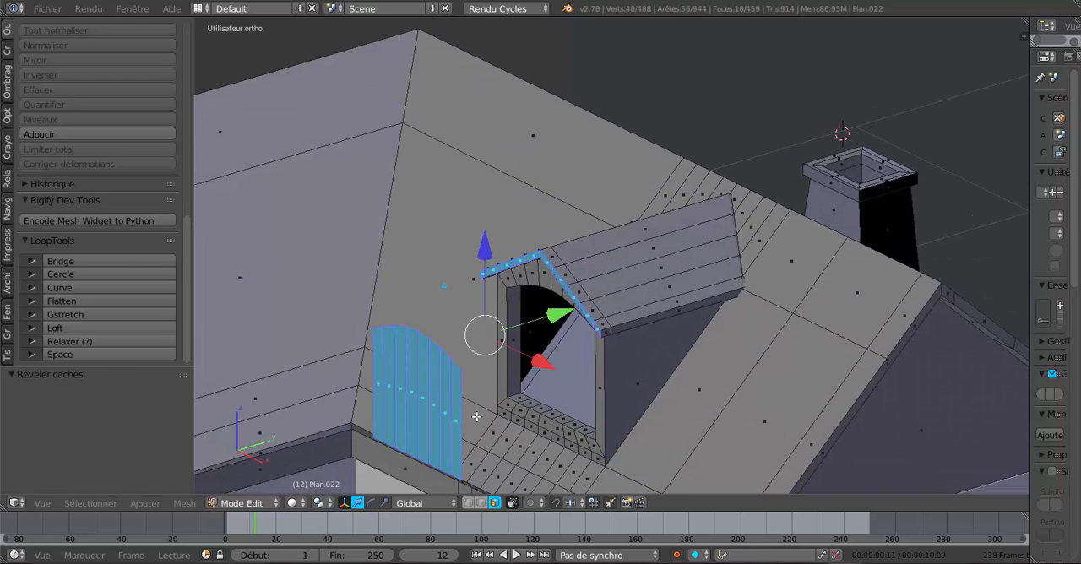
middle_click_drag(475, 413, 471, 398)
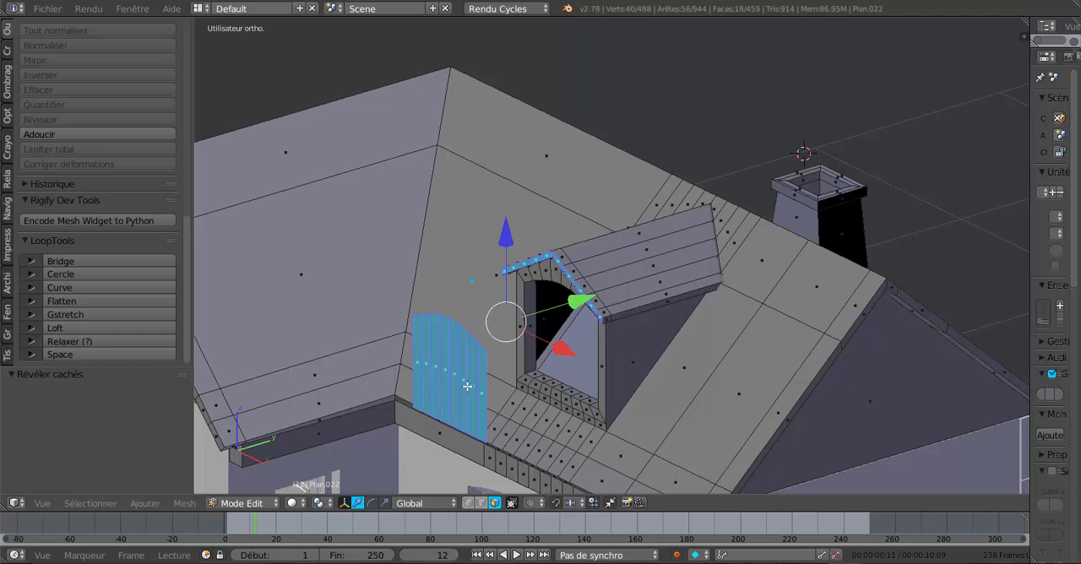
- Select only the linked faces of the round-topped window panel and separate them into their own object
key("c")
middle_click_drag(499, 258, 627, 363)
right_click(628, 364)
right_click(456, 380)
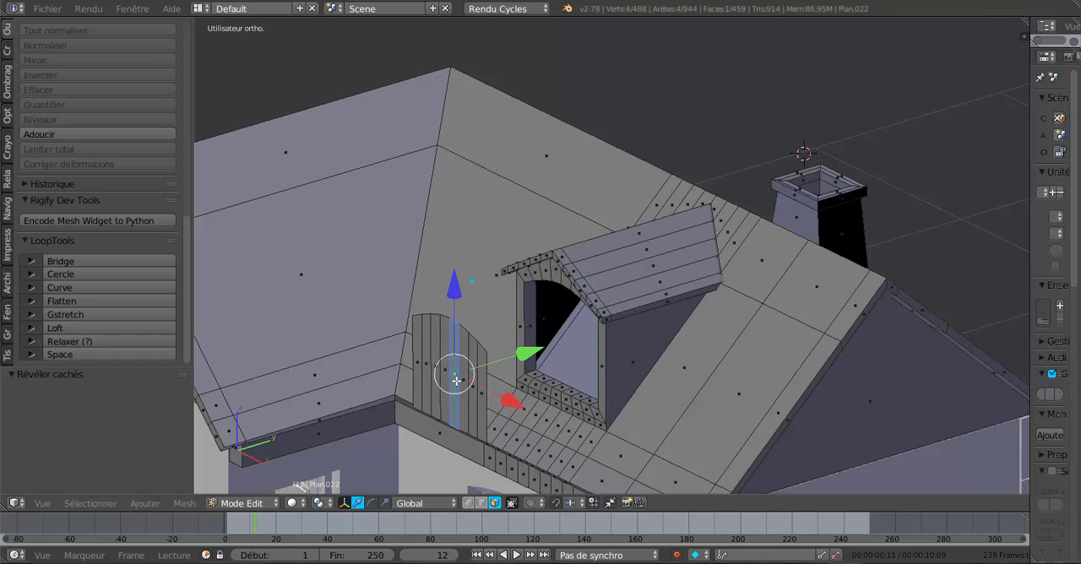
key("ctrl+l")
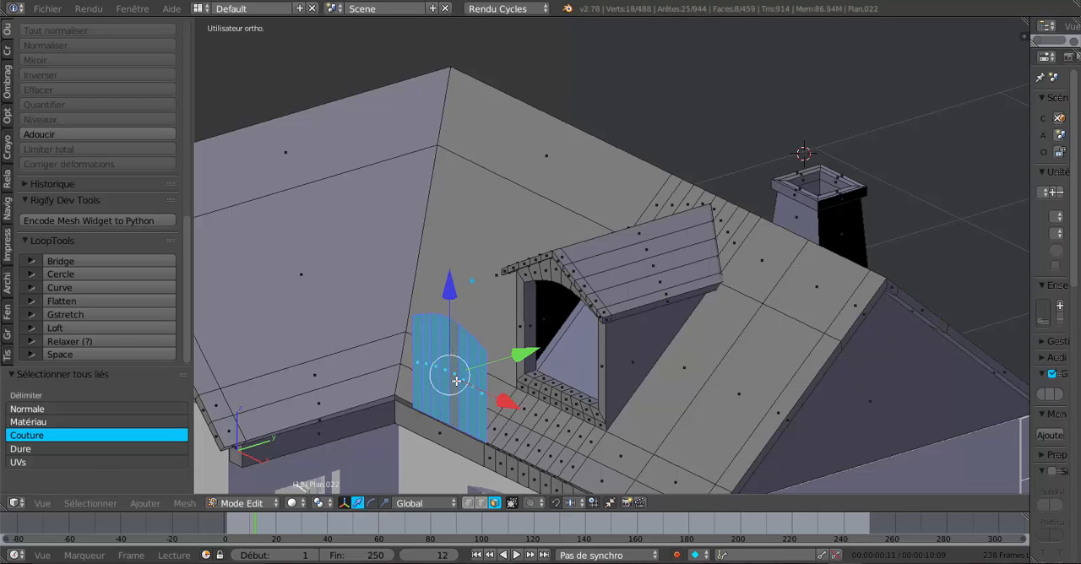
key("p")
left_click(457, 381)
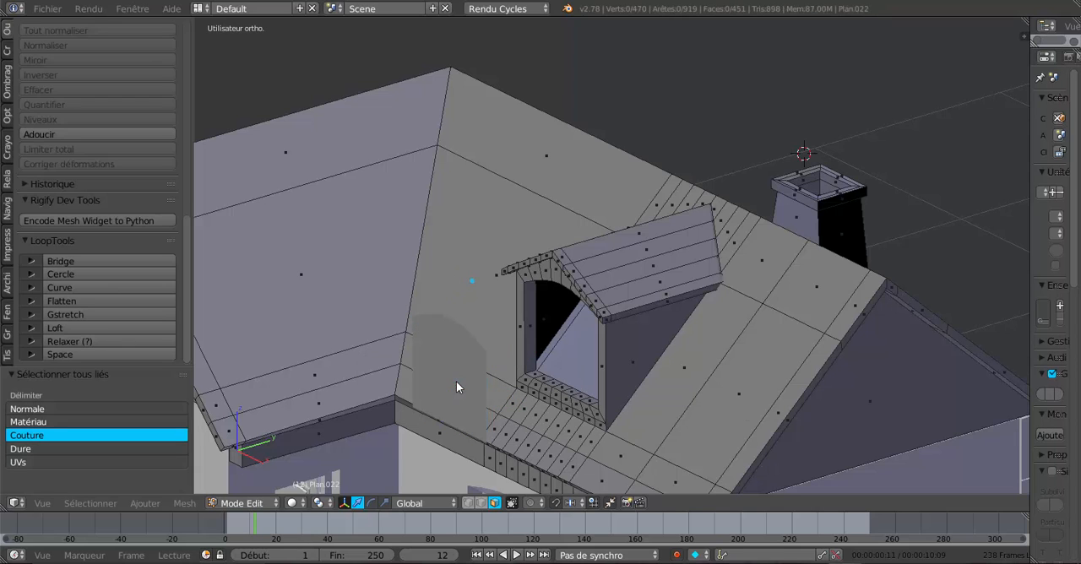
- Move the separated round-topped window panel to layer 19
key("Tab")
right_click(456, 381)
key("KP_1")
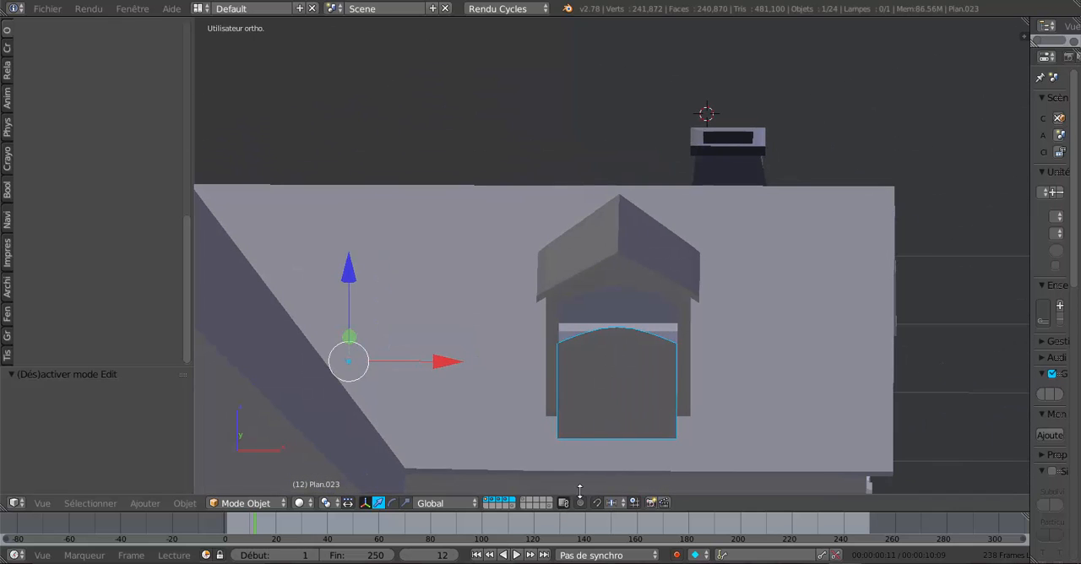
middle_click_drag(618, 462, 623, 362, "shift")
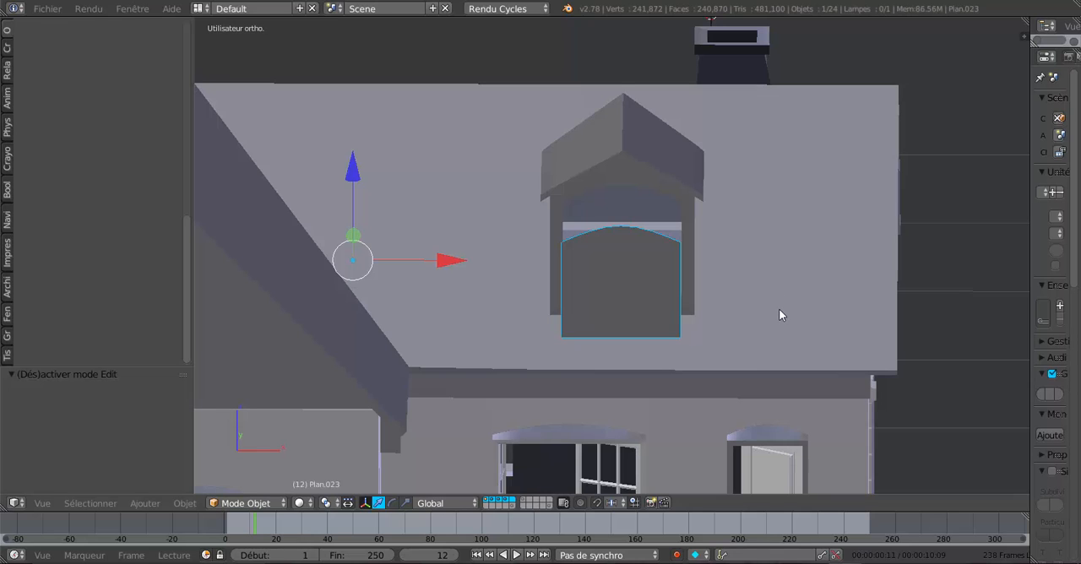
key("m")
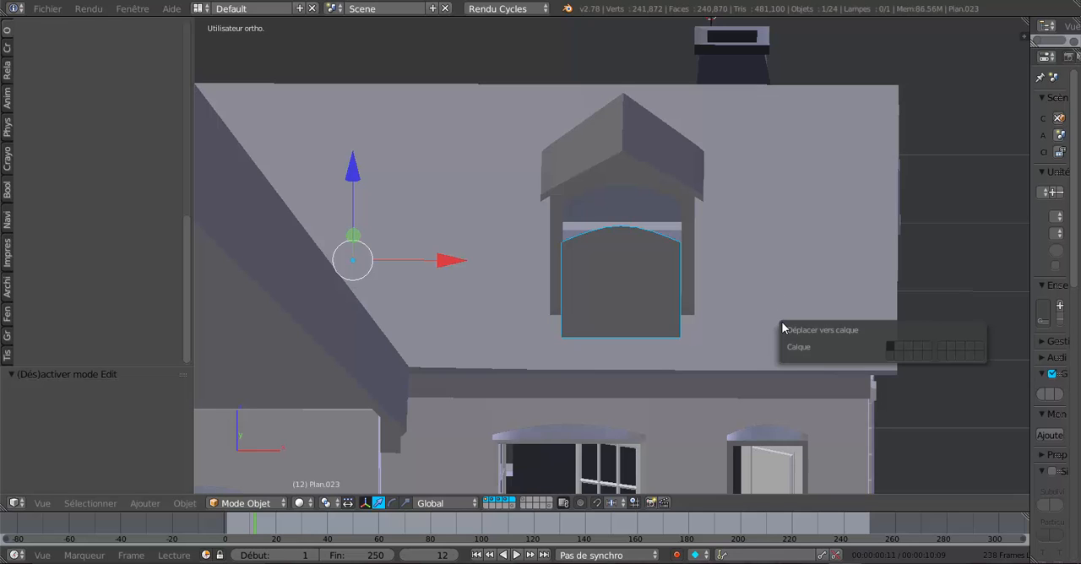
left_click(969, 355)
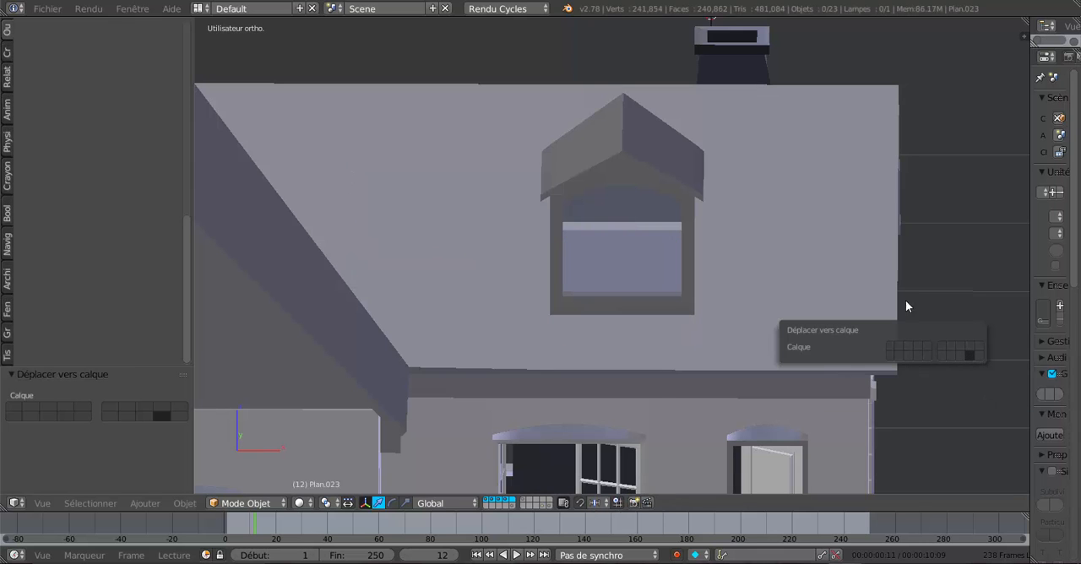
middle_click_drag(696, 326, 633, 327)
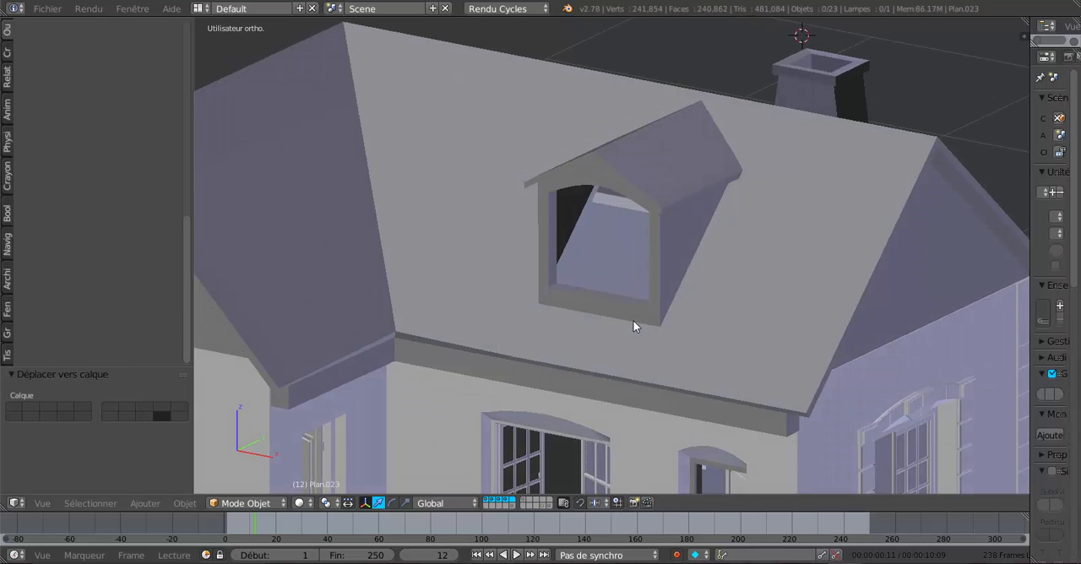
scroll(633, 327, "up", 1)
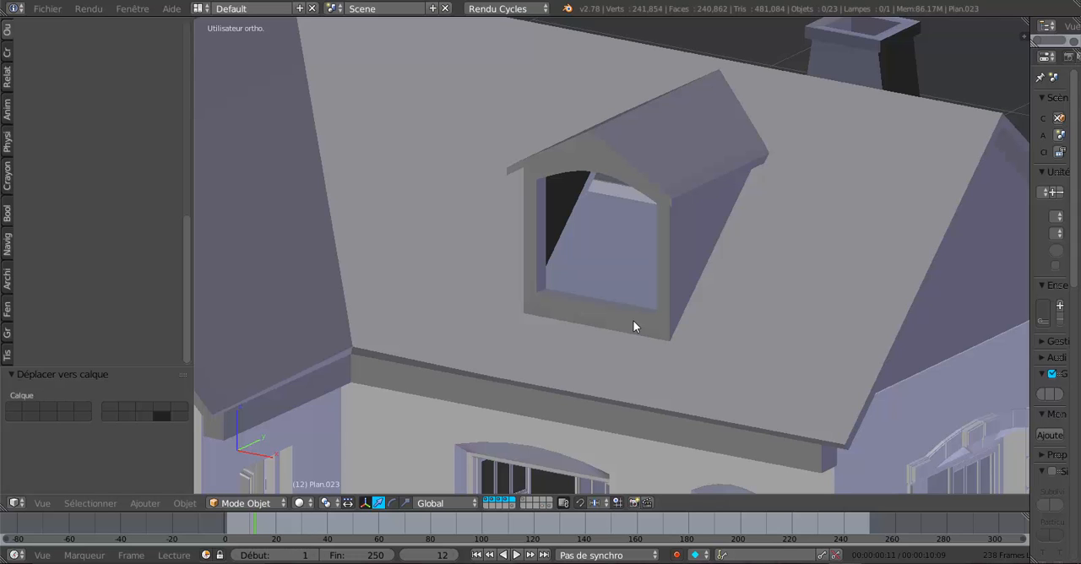
middle_click_drag(634, 326, 690, 262)
scroll(624, 269, "up", 3)
middle_click_drag(624, 270, 684, 224)
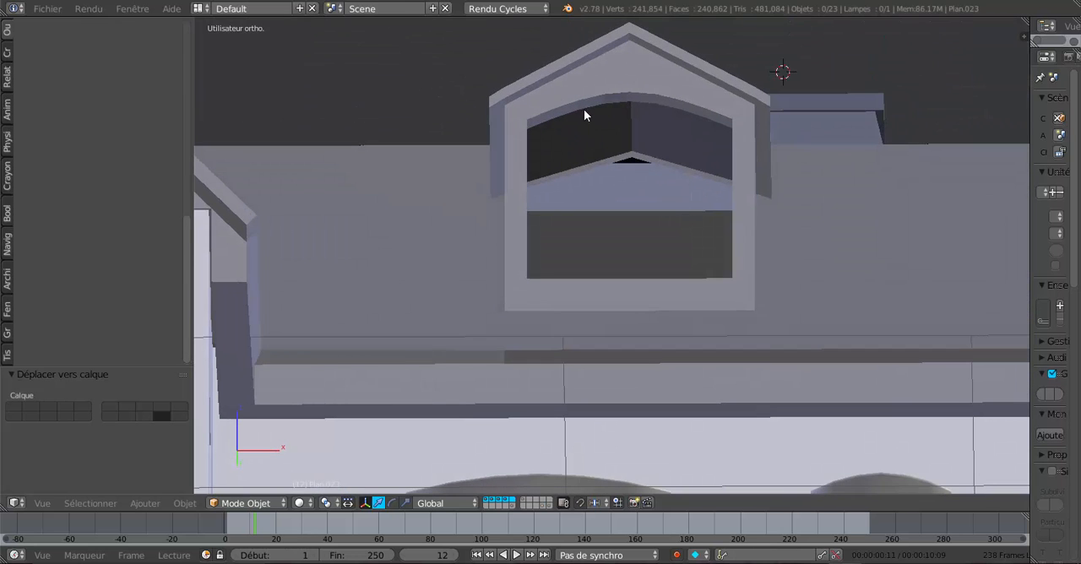
- Select the main roof object with the chimney, and briefly check its mesh in Edit Mode before returning to Object Mode
middle_click_drag(583, 115, 596, 211)
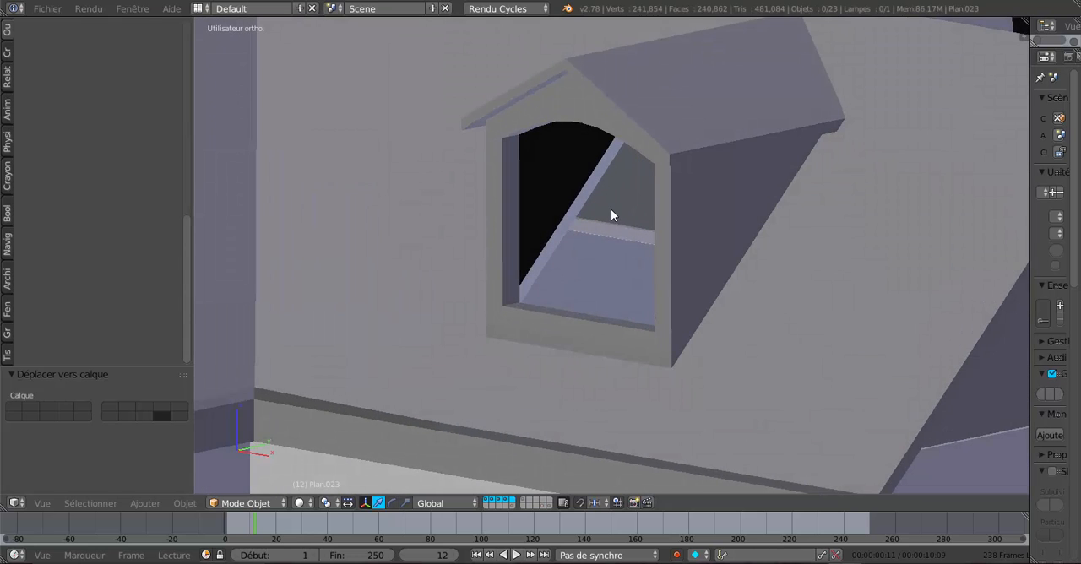
right_click(718, 212)
scroll(725, 213, "down", 3)
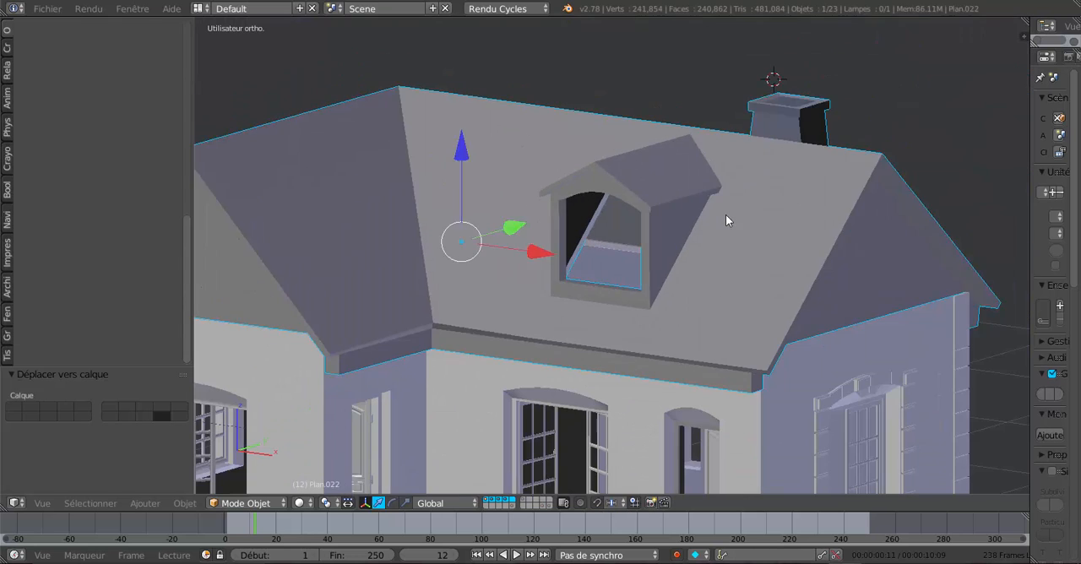
key("Tab")
key("Tab")
- Examine the house from several angles, checking the dormer's window opening, the roof overhangs, the chimney and the facades
middle_click_drag(727, 242, 719, 270)
scroll(641, 283, "up", 2)
scroll(672, 245, "down", 4)
middle_click_drag(803, 270, 809, 326)
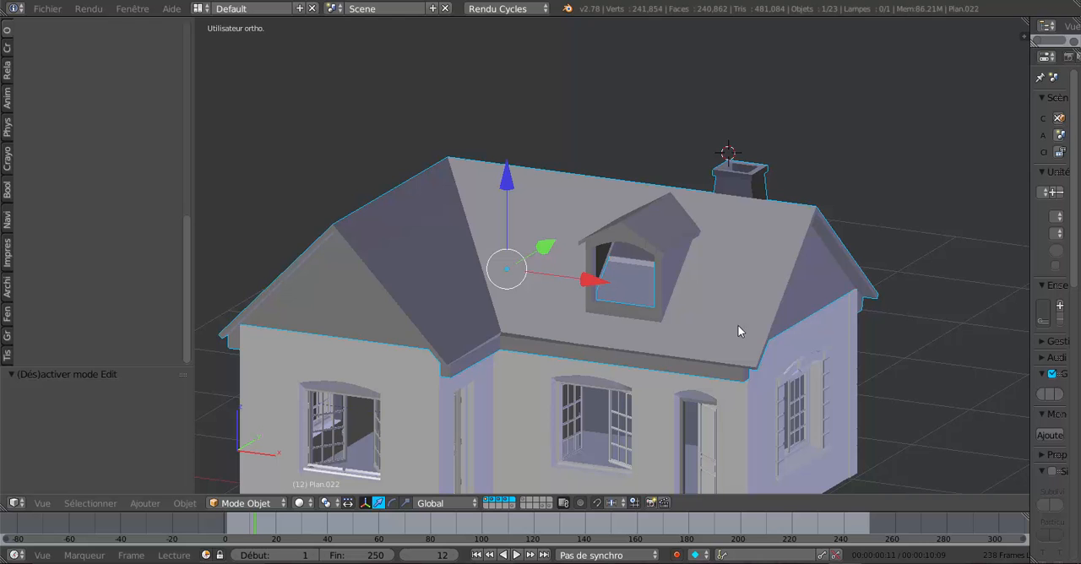
middle_click_drag(739, 332, 600, 241)
scroll(650, 250, "up", 3)
scroll(722, 289, "up", 2)
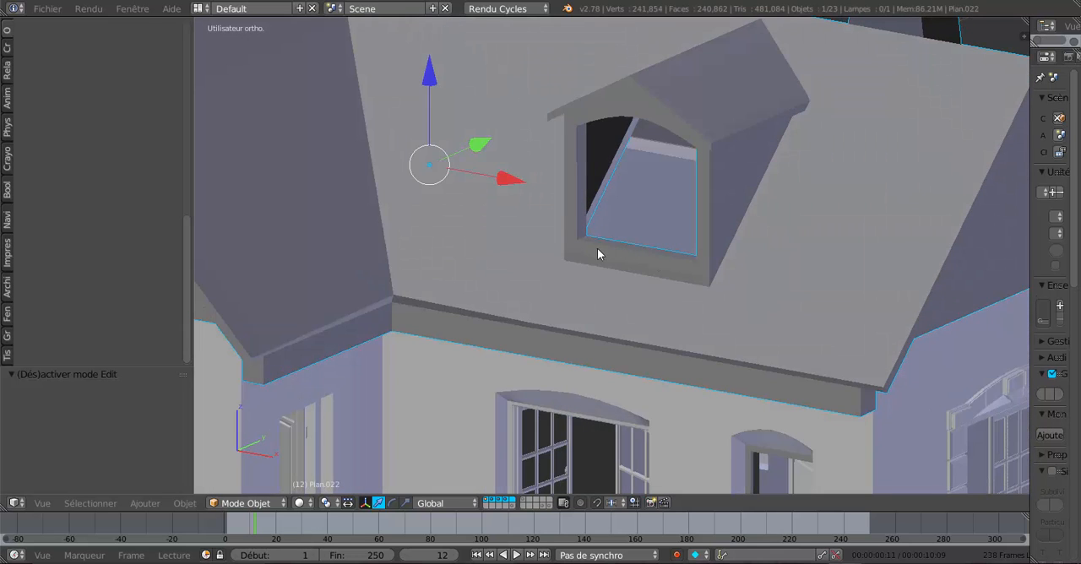
mouse_move(690, 261)
middle_mouse_down()
mouse_move(637, 295)
mouse_move(707, 265)
middle_mouse_up()
middle_click_drag(705, 229, 672, 261)
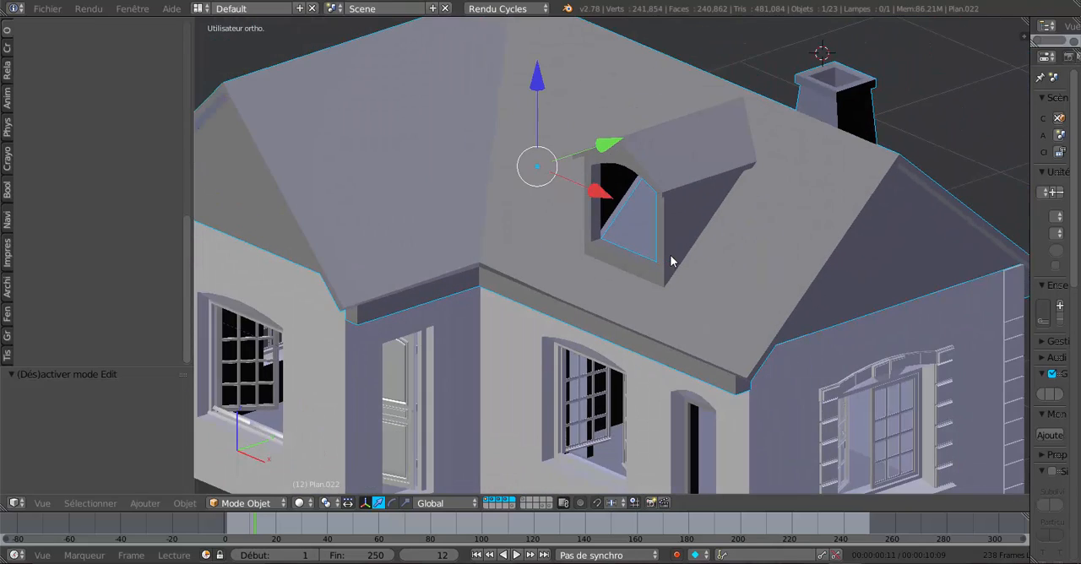
scroll(675, 279, "down", 5)
mouse_move(685, 302)
middle_mouse_down()
mouse_move(679, 316)
mouse_move(692, 293)
middle_mouse_up()
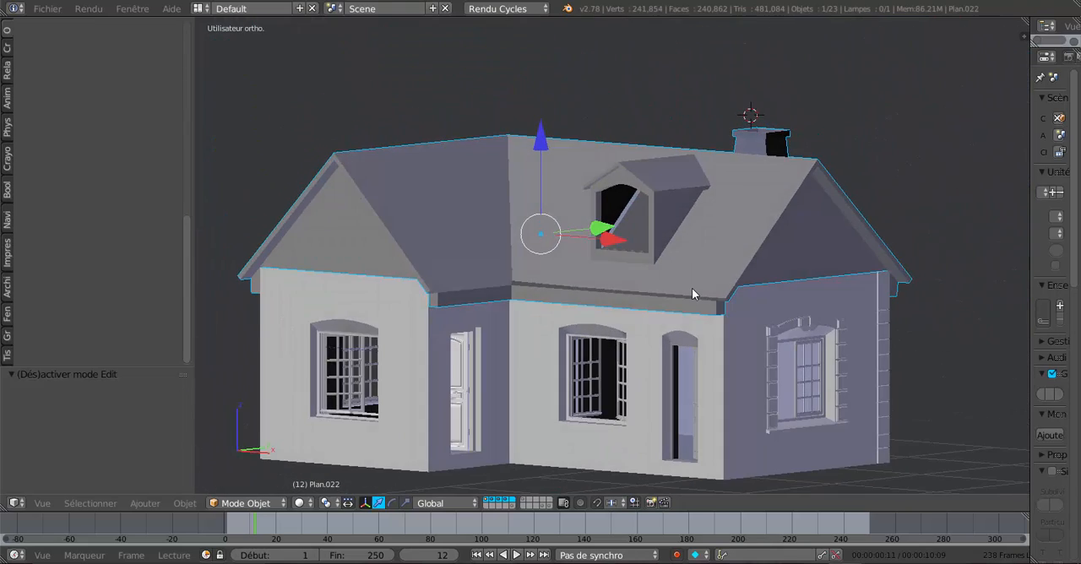
middle_click_drag(715, 331, 676, 295)
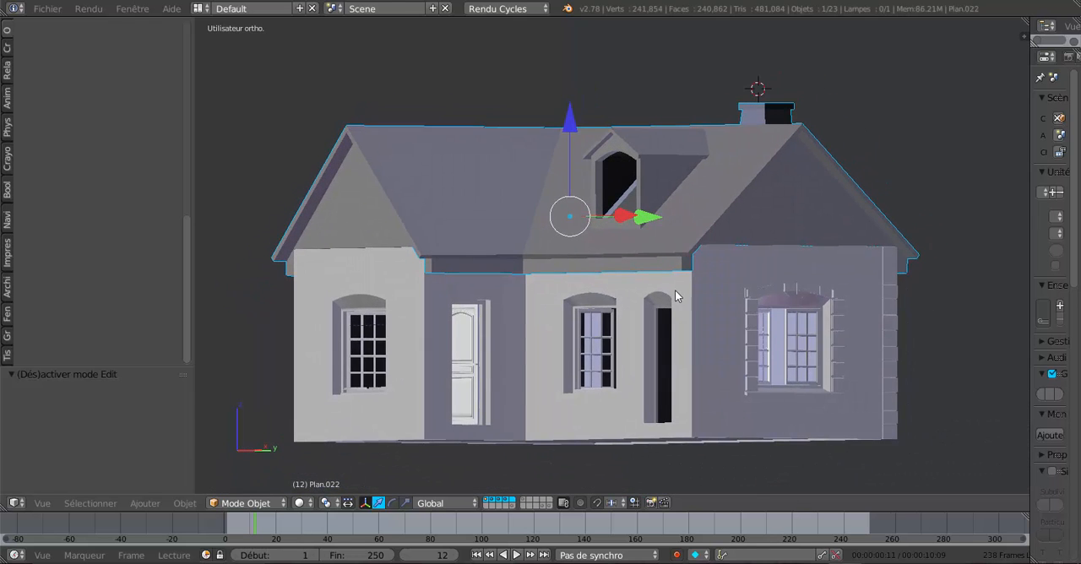
scroll(675, 295, "up", 3)
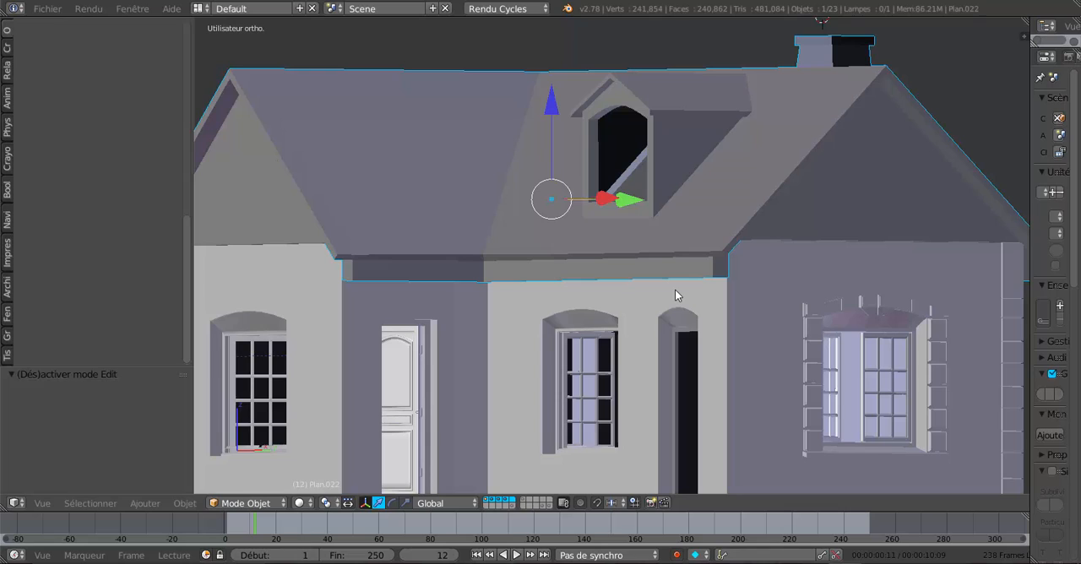